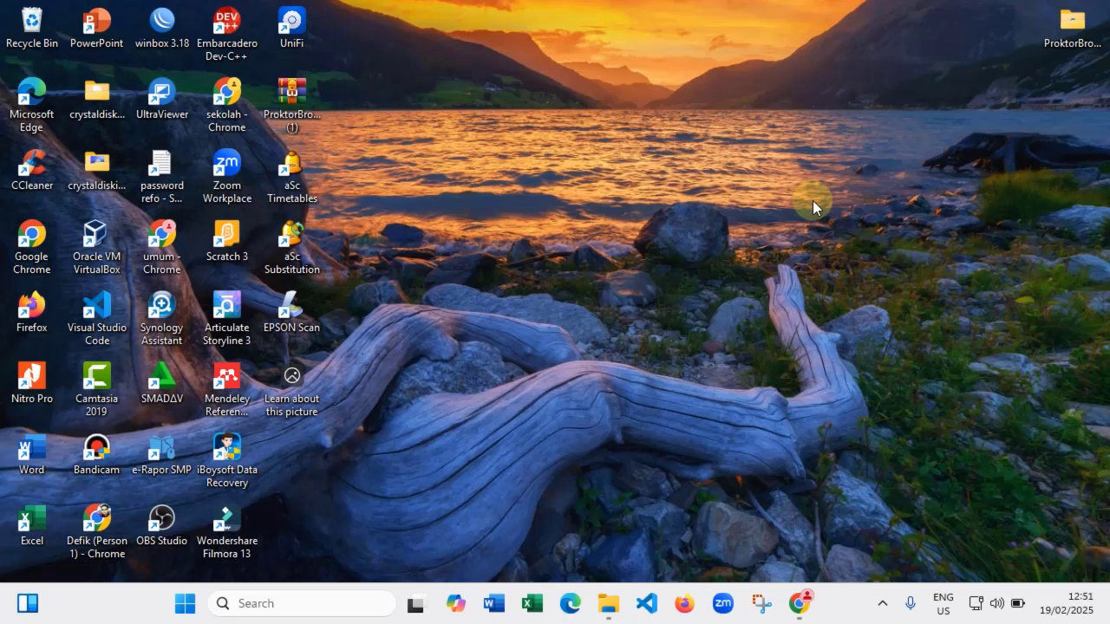
# - Restore the Chrome new-tab window from the taskbar so it fills the screen
pyautogui.click(803, 607)
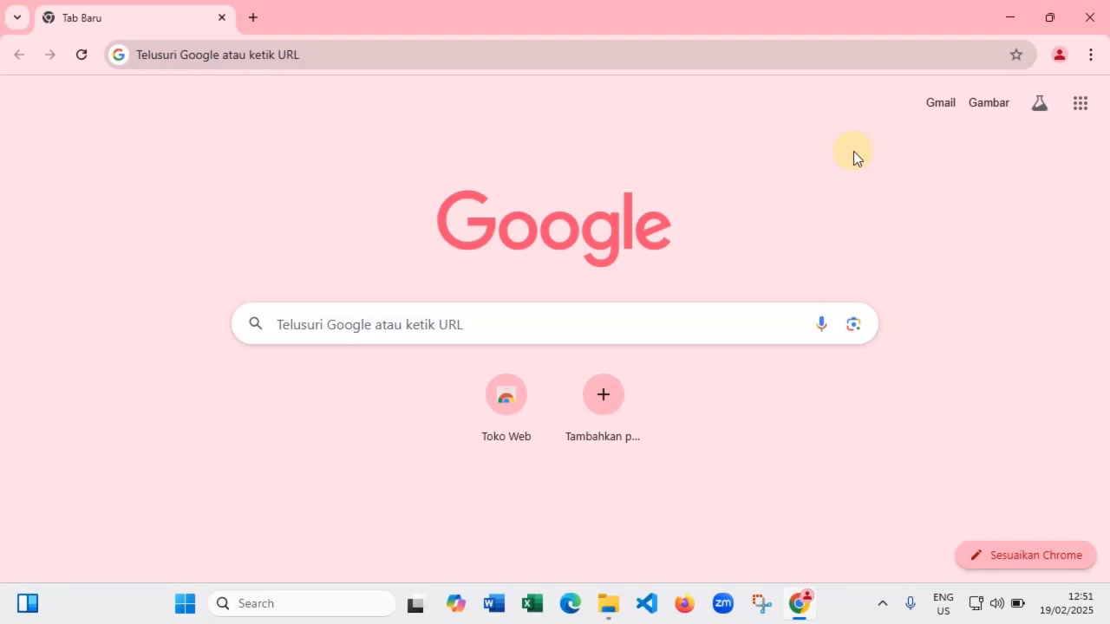
# - Sign in to Chrome with the school account's email and password, then replace the article tab with a new tab
pyautogui.click(1058, 54)
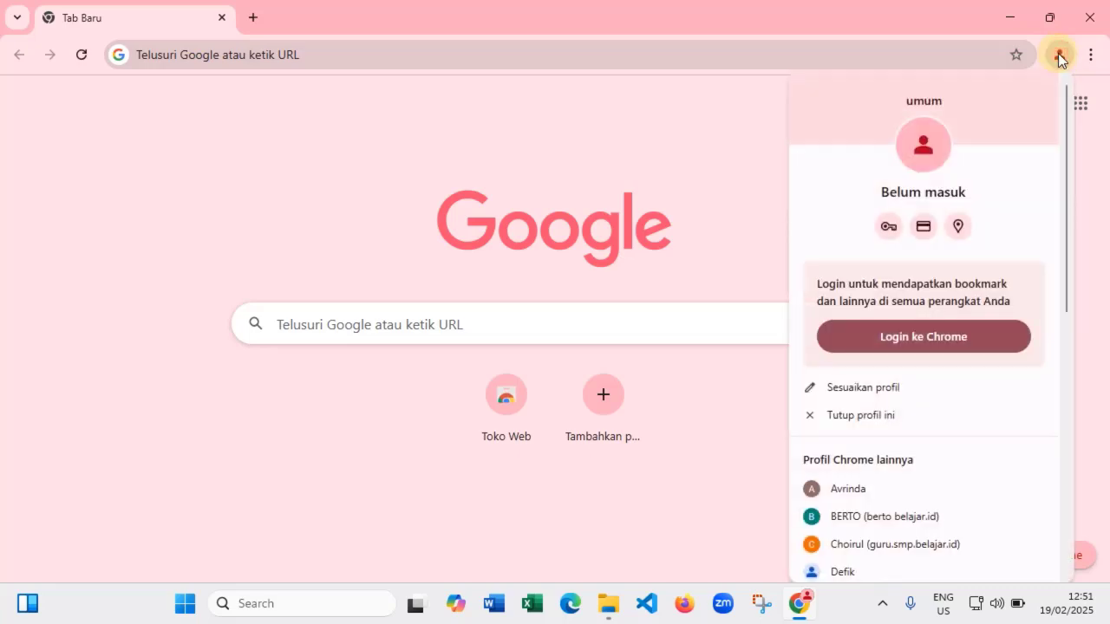
pyautogui.click(906, 336)
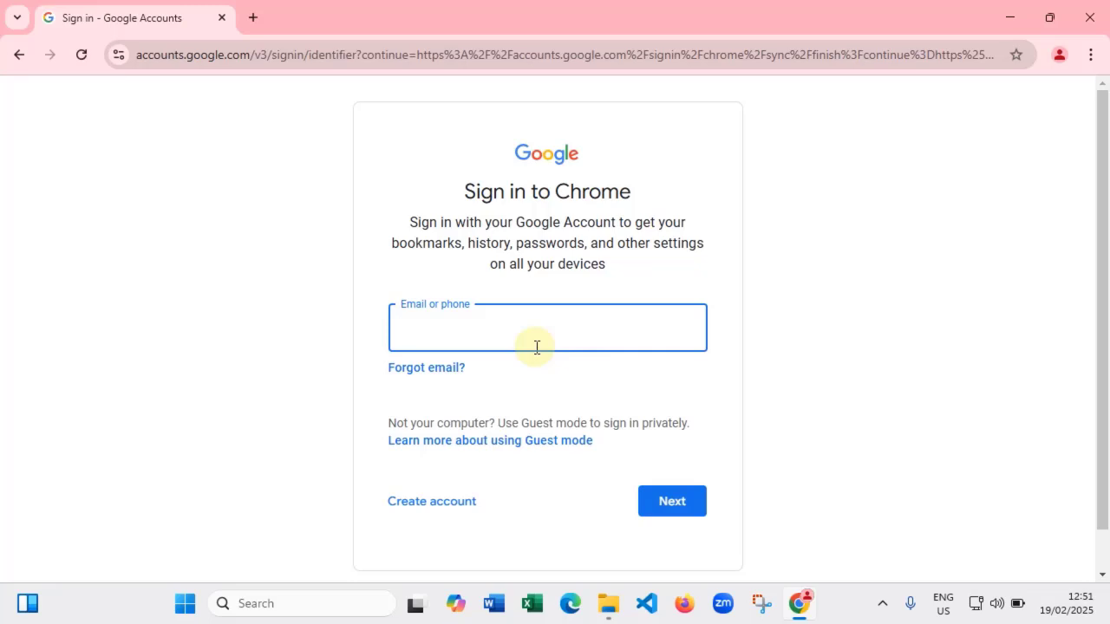
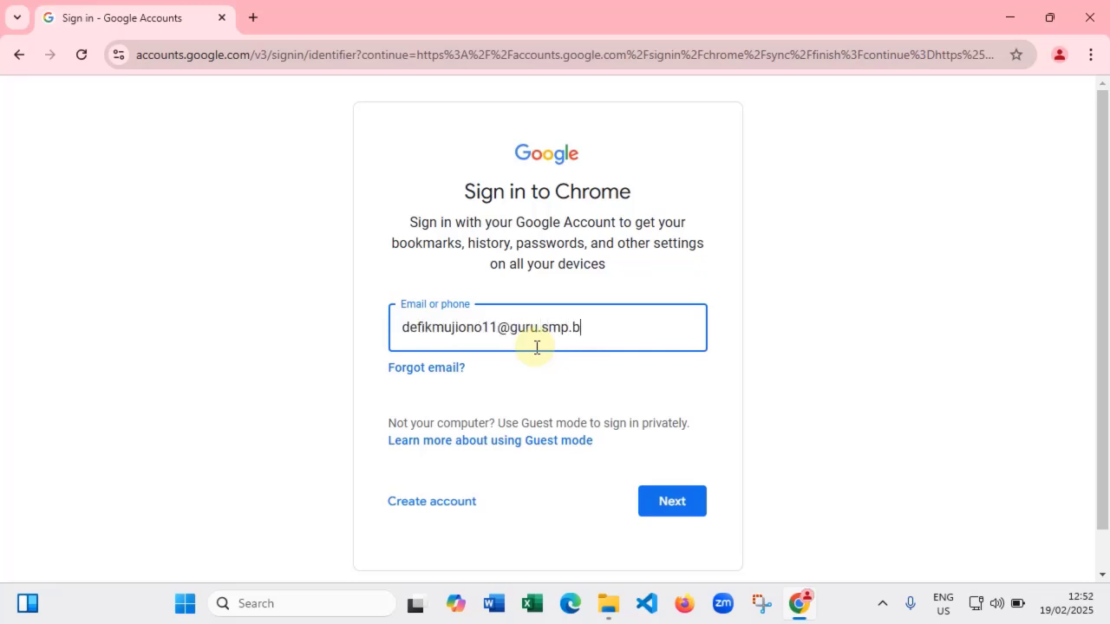
pyautogui.click(674, 510)
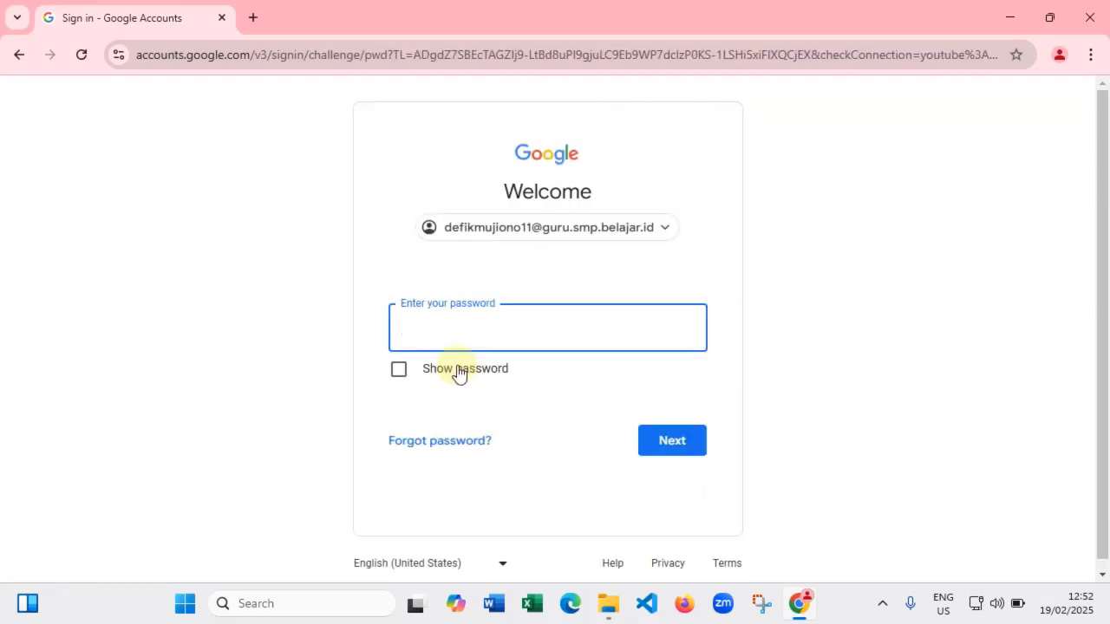
pyautogui.write('•••••••••••••••')
pyautogui.click(684, 452)
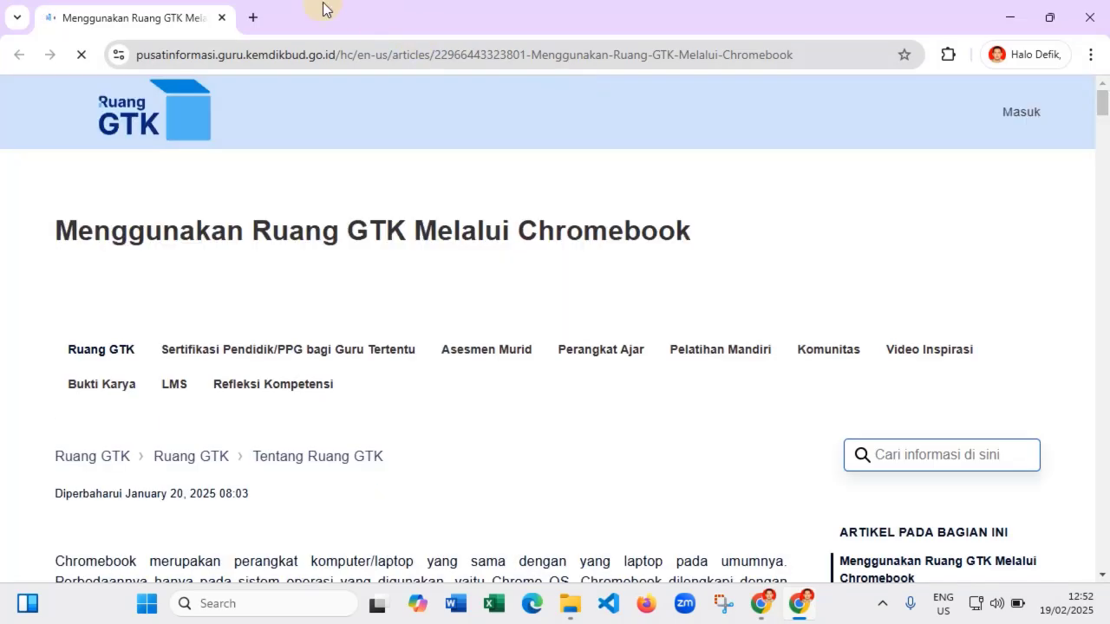
pyautogui.click(252, 17)
pyautogui.click(221, 19)
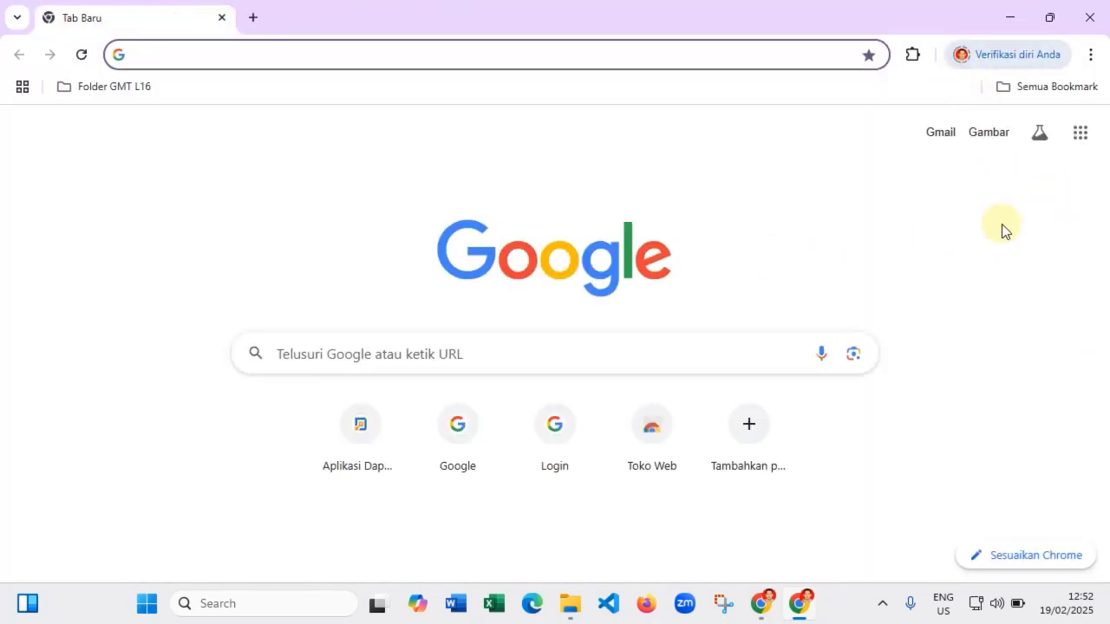
# - Switch to the other Chrome window and launch Sites from the Google apps grid
pyautogui.click(763, 605)
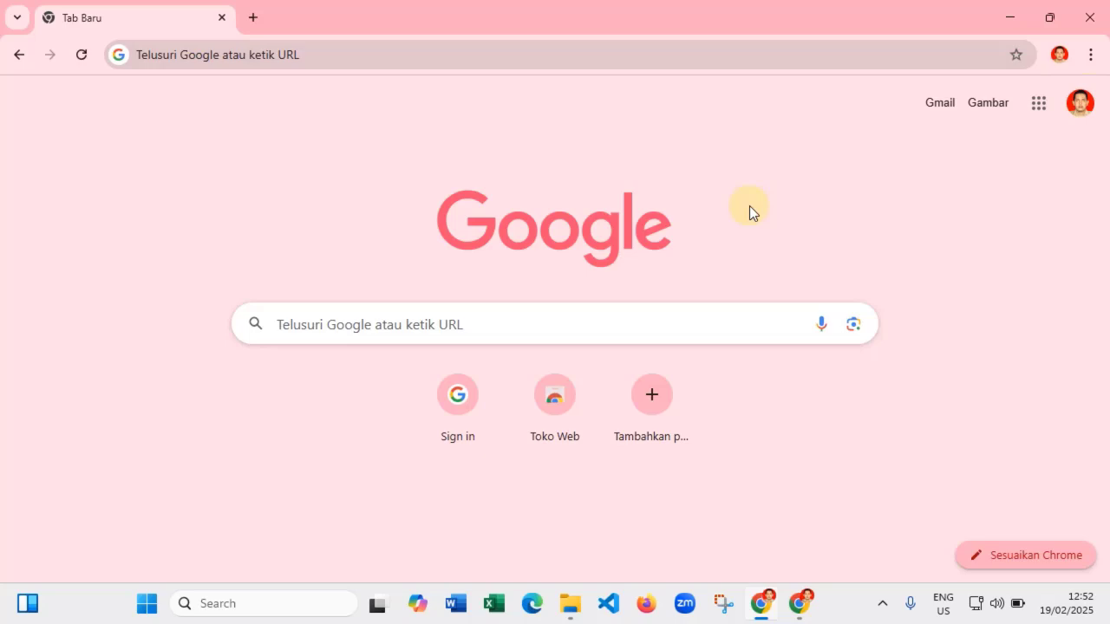
pyautogui.click(1039, 108)
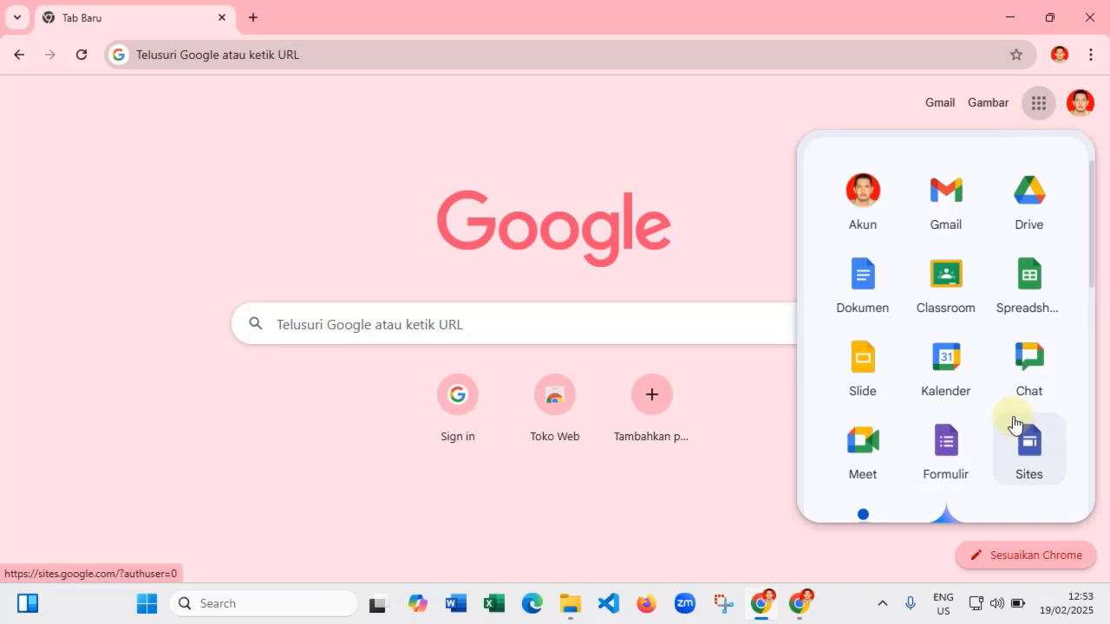
pyautogui.click(1042, 450)
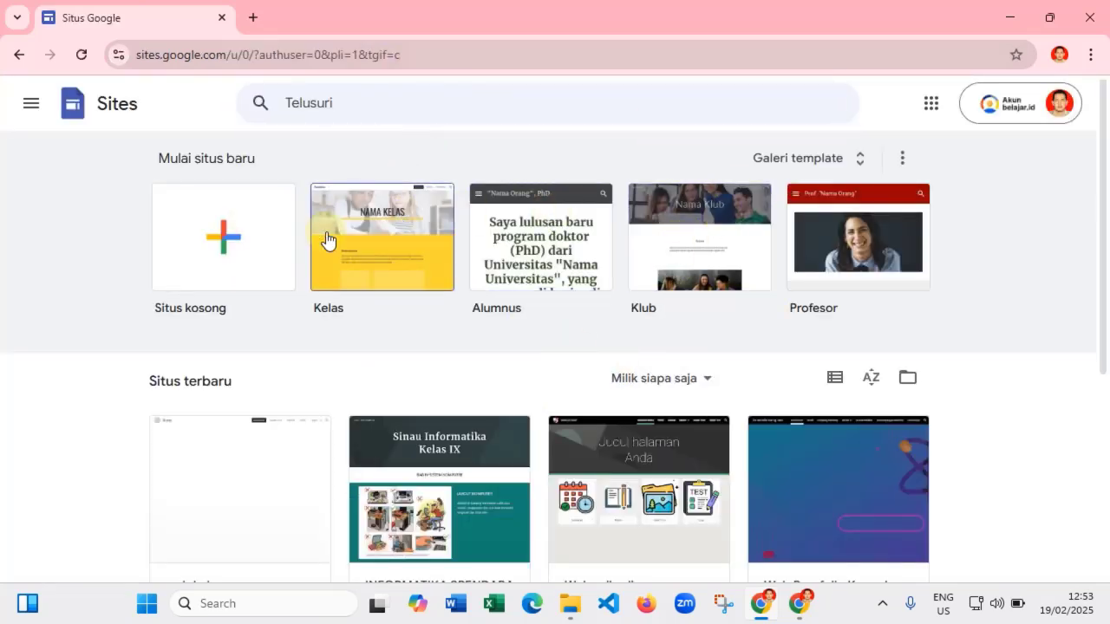
# - Search Google for 'google sites' and open the Google Sites result
pyautogui.click(19, 55)
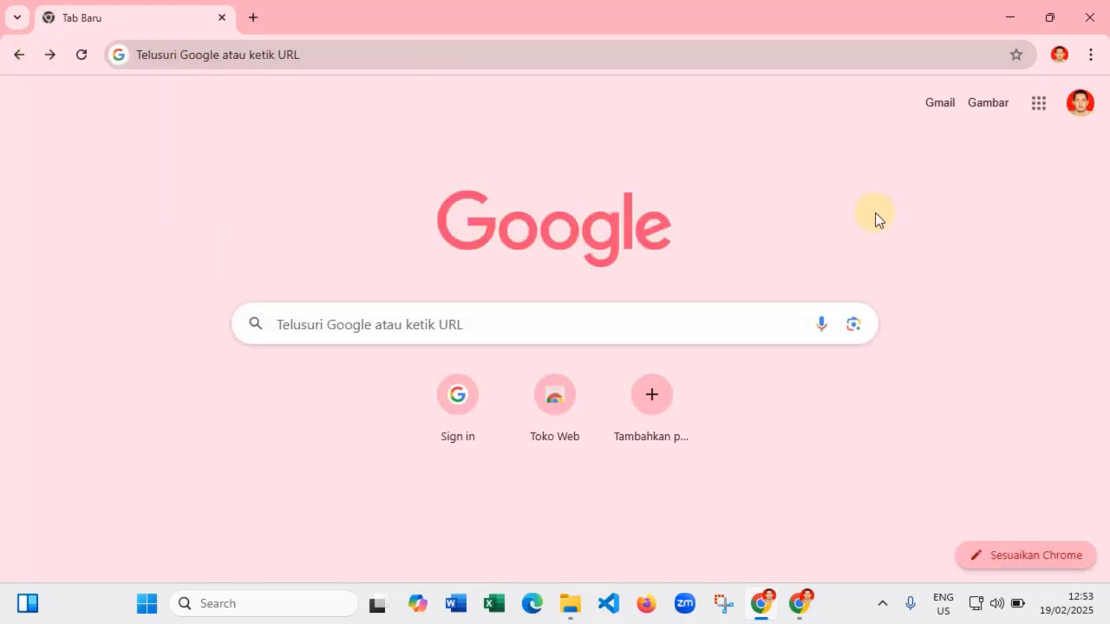
pyautogui.click(407, 319)
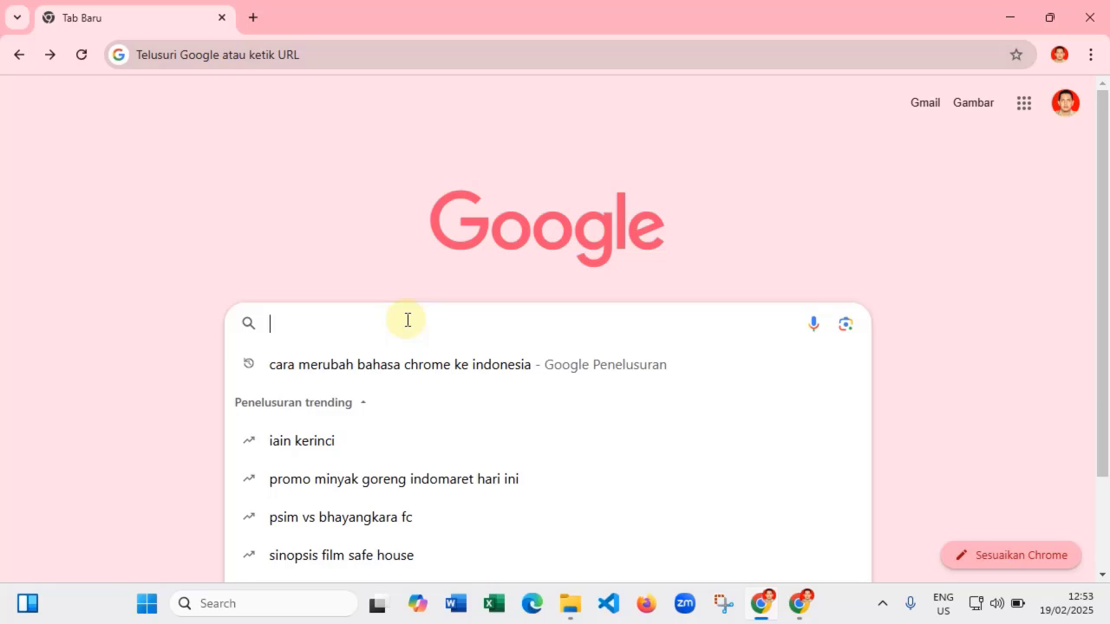
pyautogui.write('go')
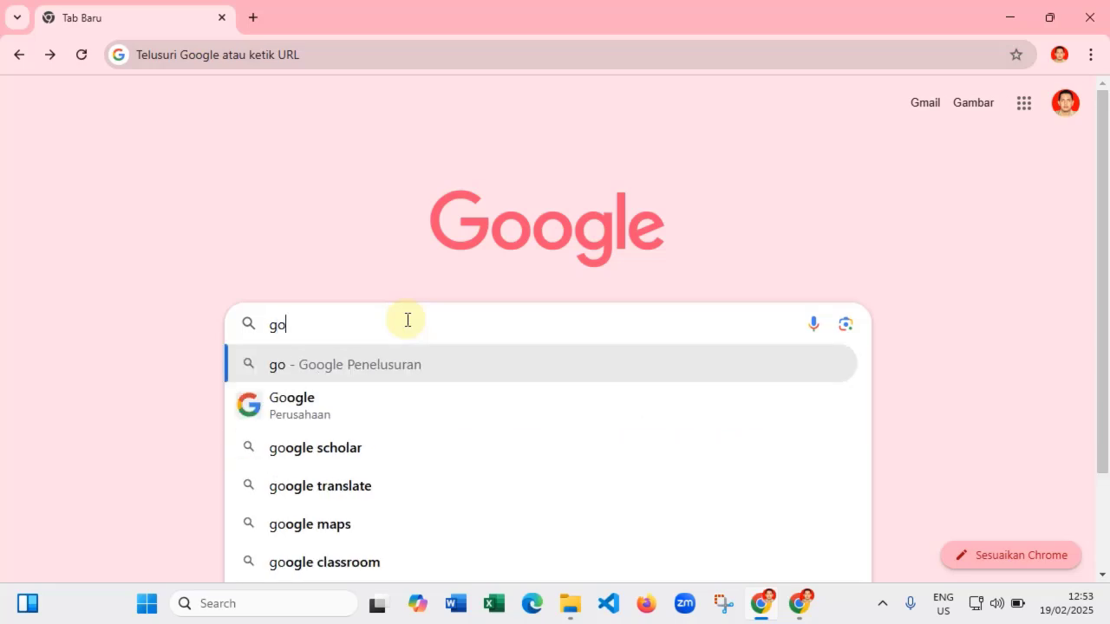
pyautogui.write('ogle')
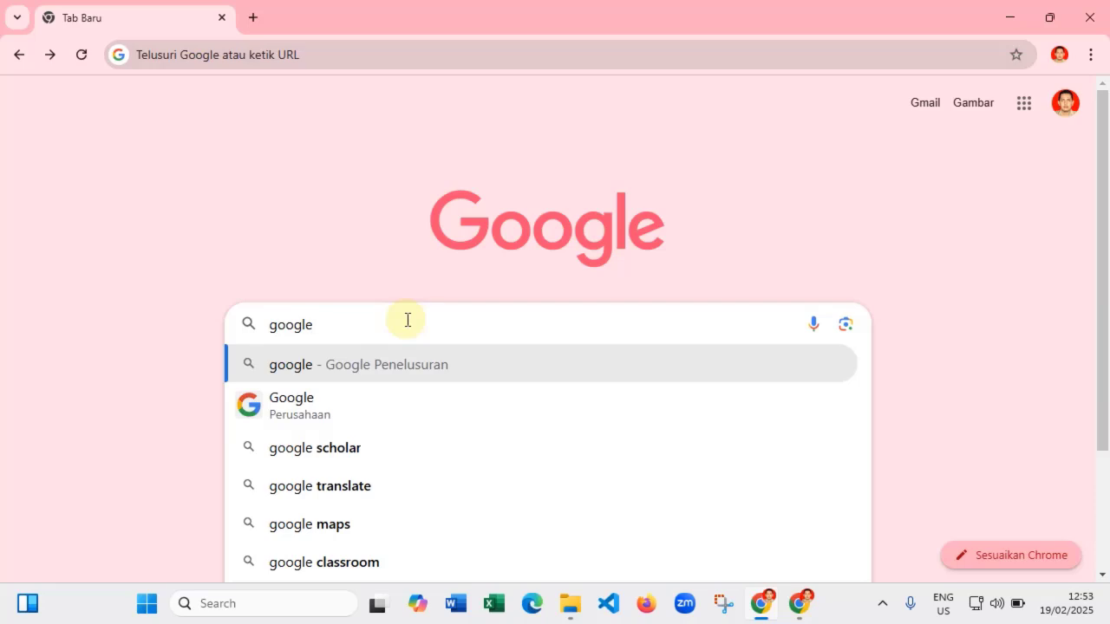
pyautogui.write(' sites')
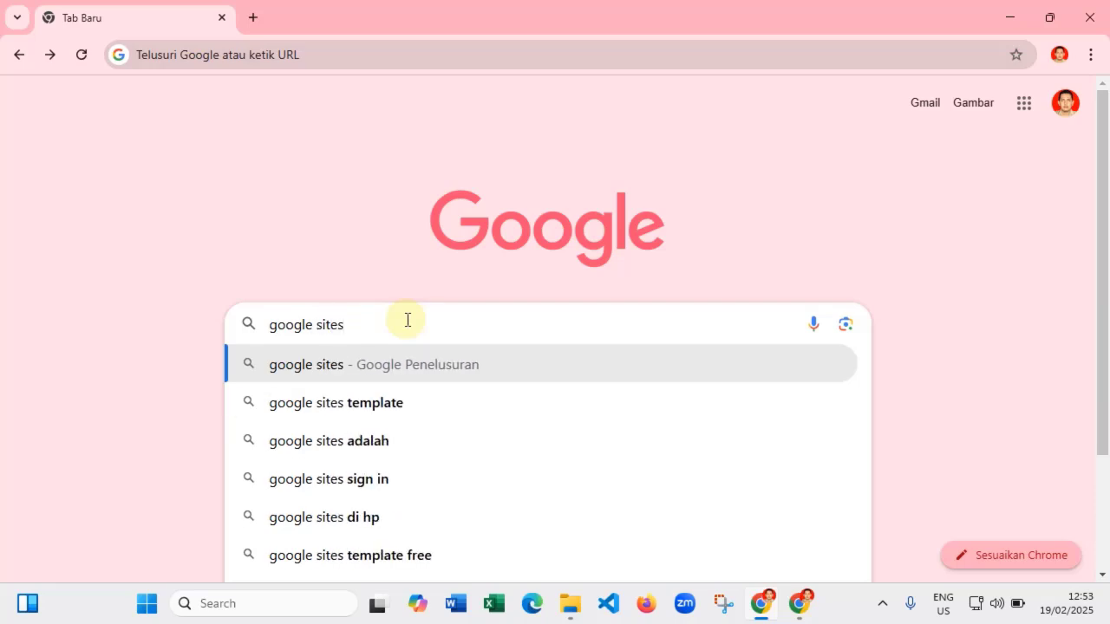
pyautogui.press('Return')
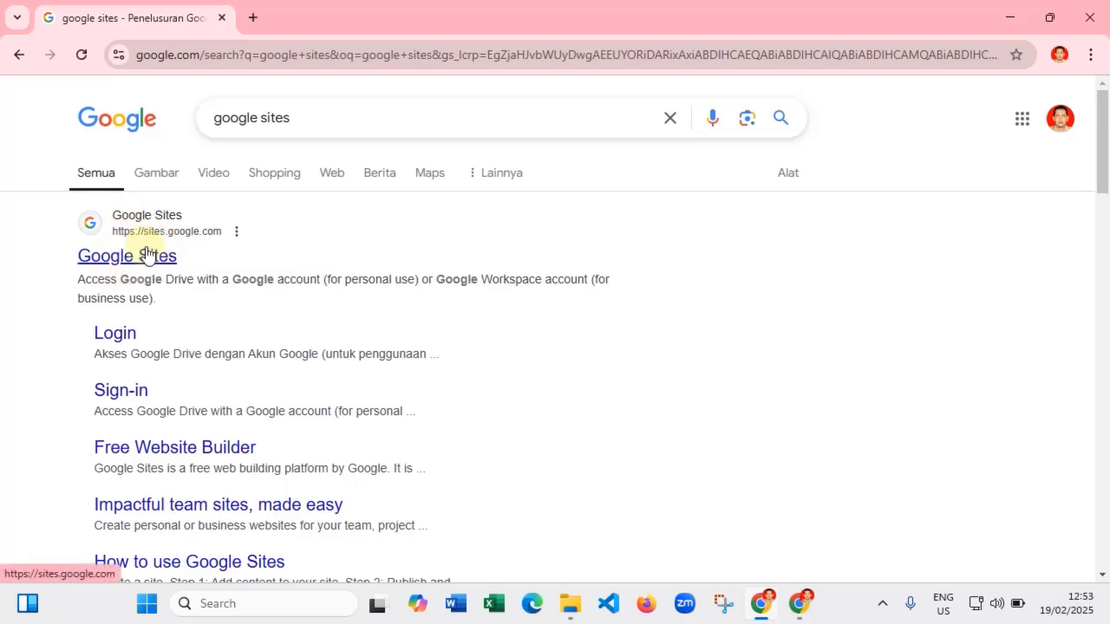
pyautogui.click(153, 254)
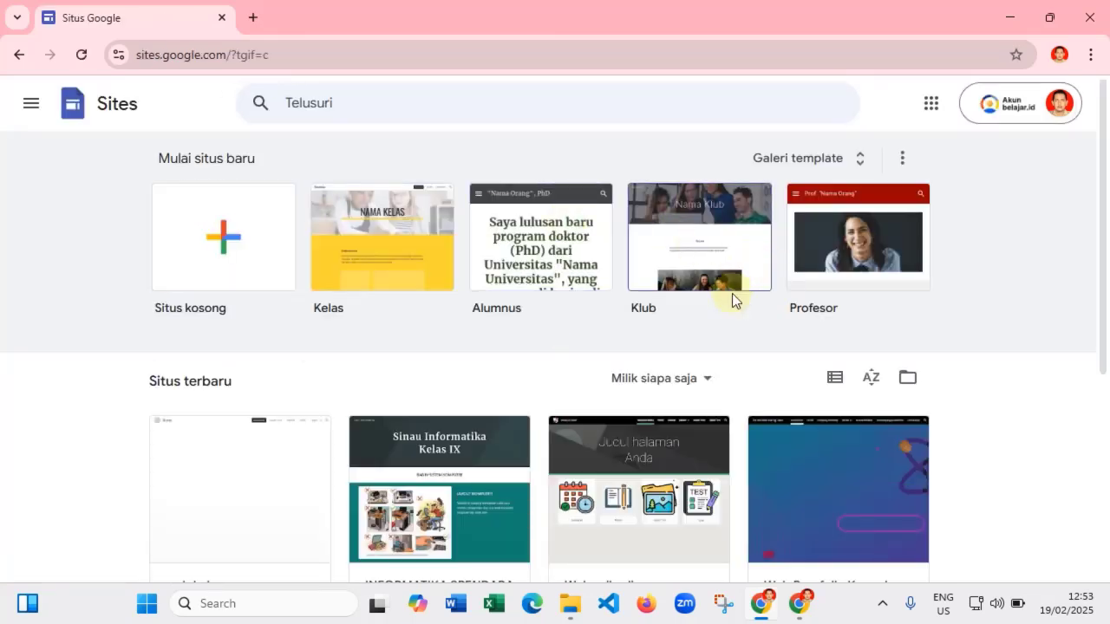
pyautogui.scroll(-2, 737, 347)
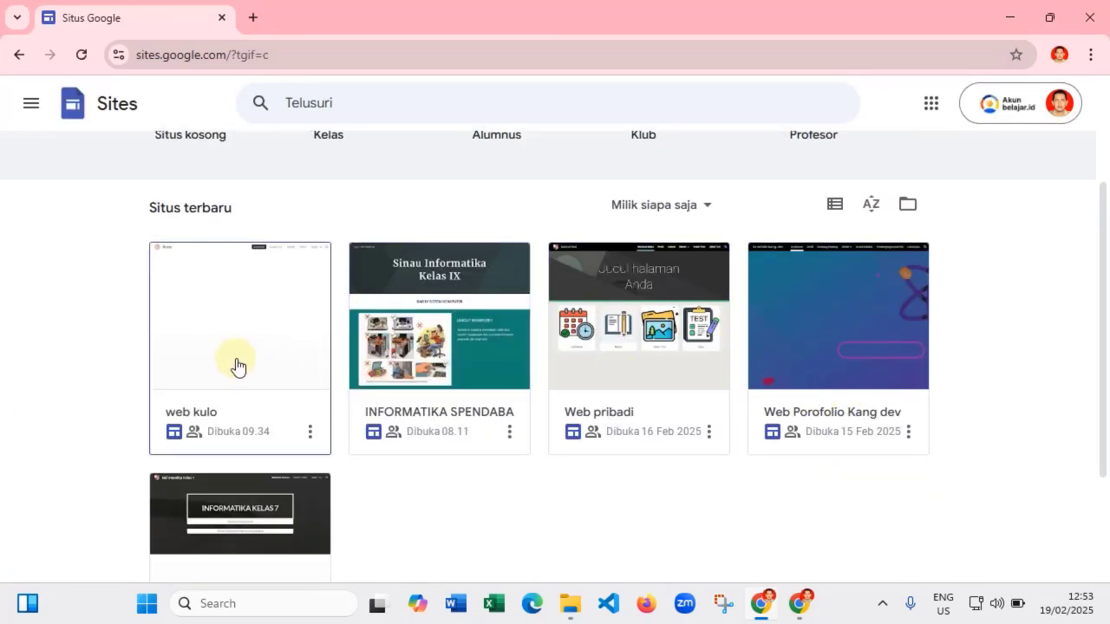
pyautogui.scroll(-1, 268, 364)
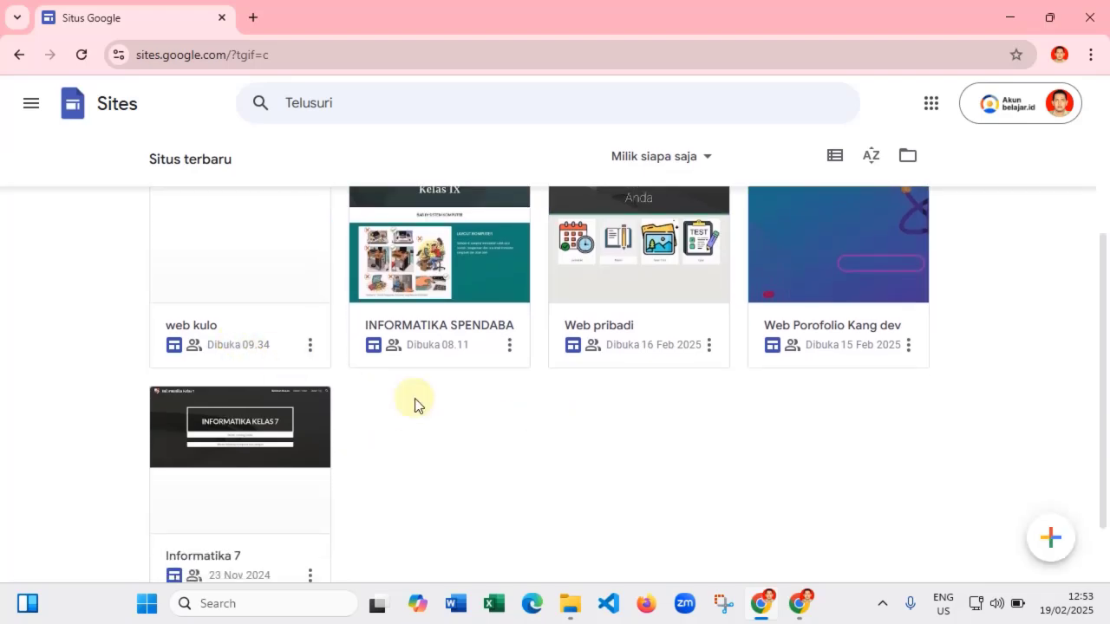
pyautogui.scroll(-1, 425, 408)
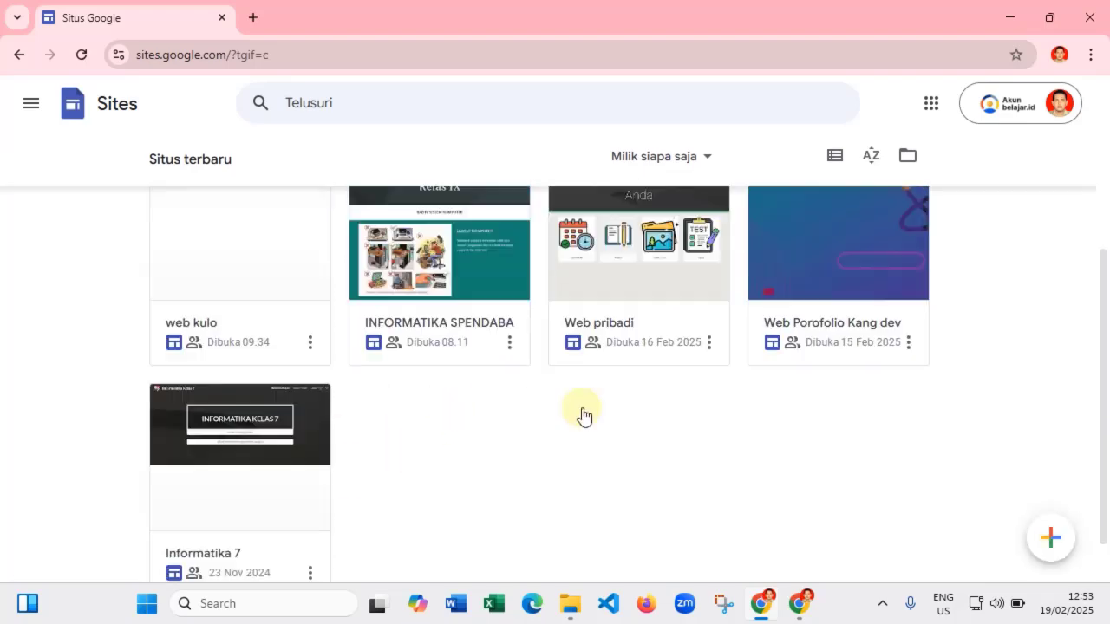
pyautogui.scroll(4, 584, 416)
pyautogui.scroll(-2, 583, 416)
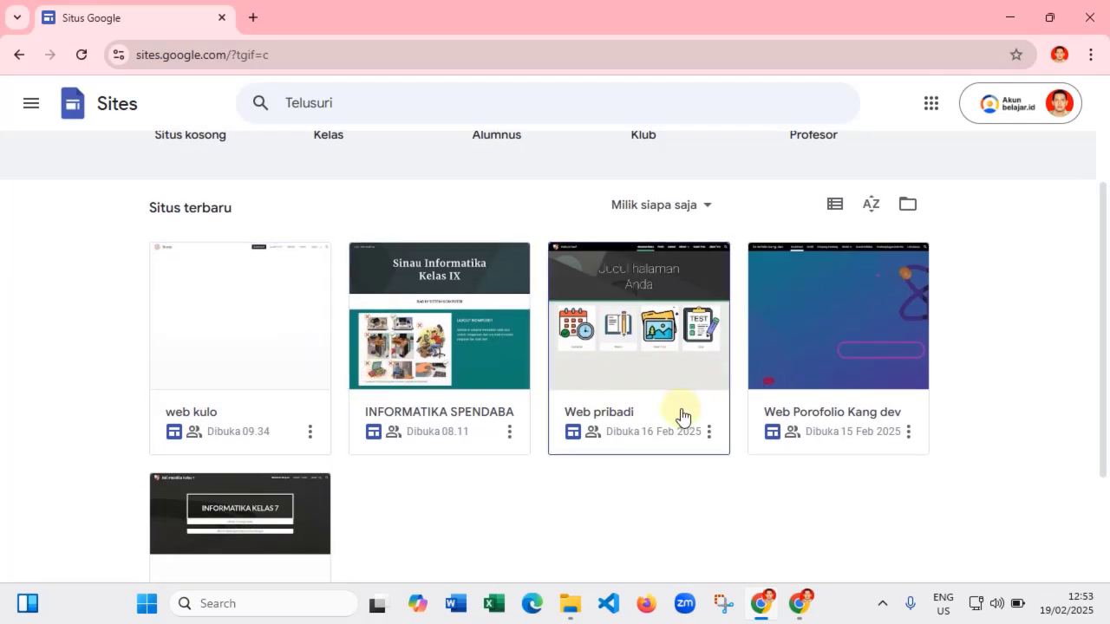
pyautogui.scroll(2, 458, 389)
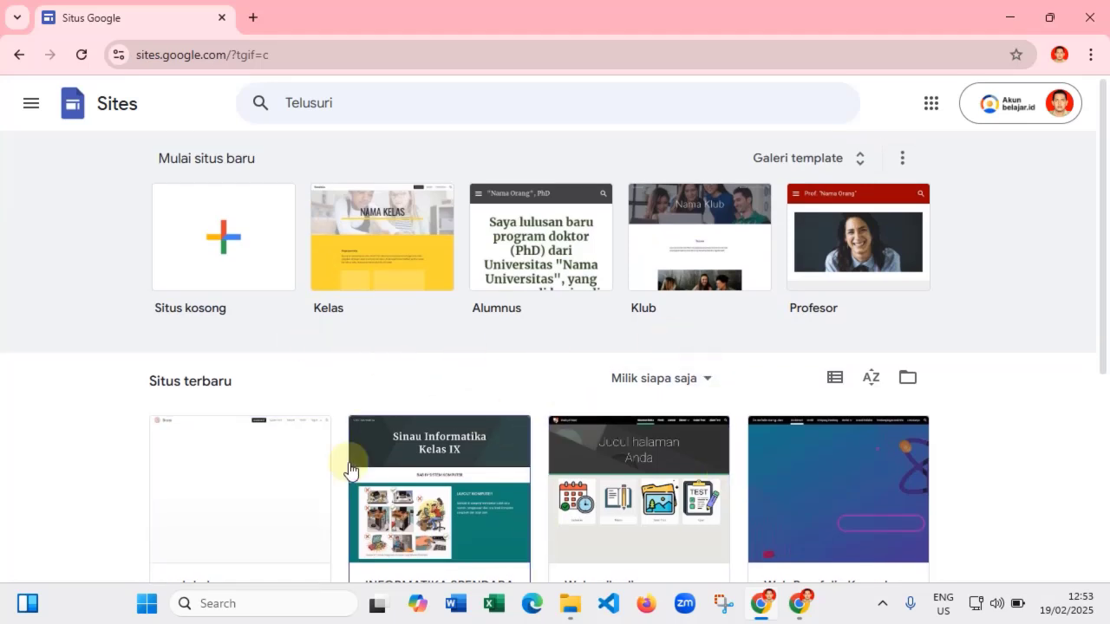
# - Create a blank site from Situs kosong, leaving the default 'Judul halaman Anda' header
pyautogui.click(236, 239)
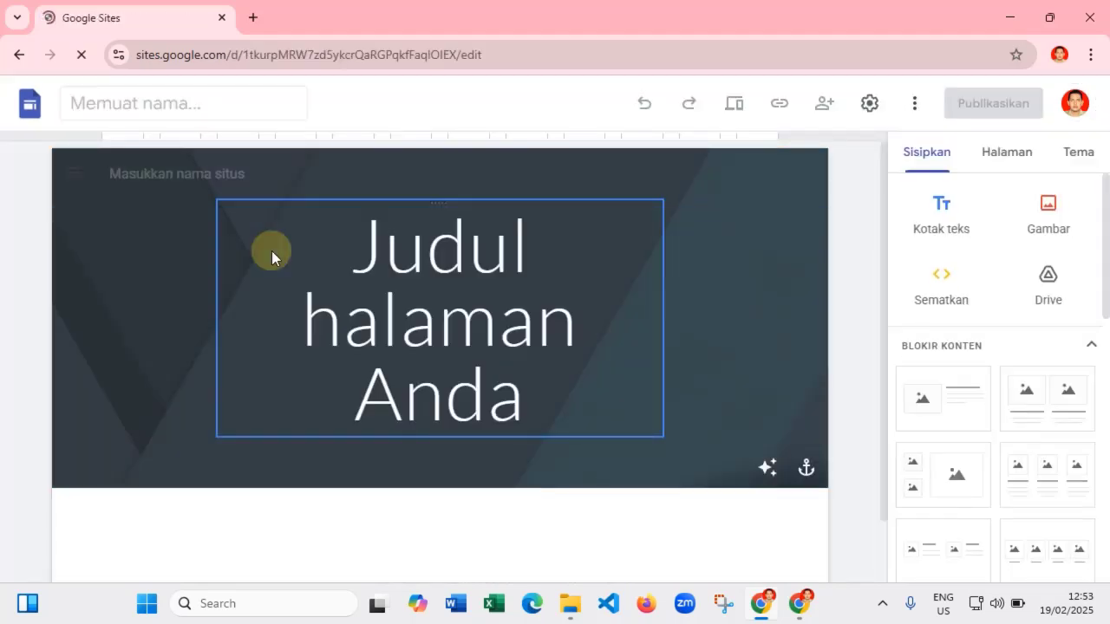
pyautogui.click(274, 250)
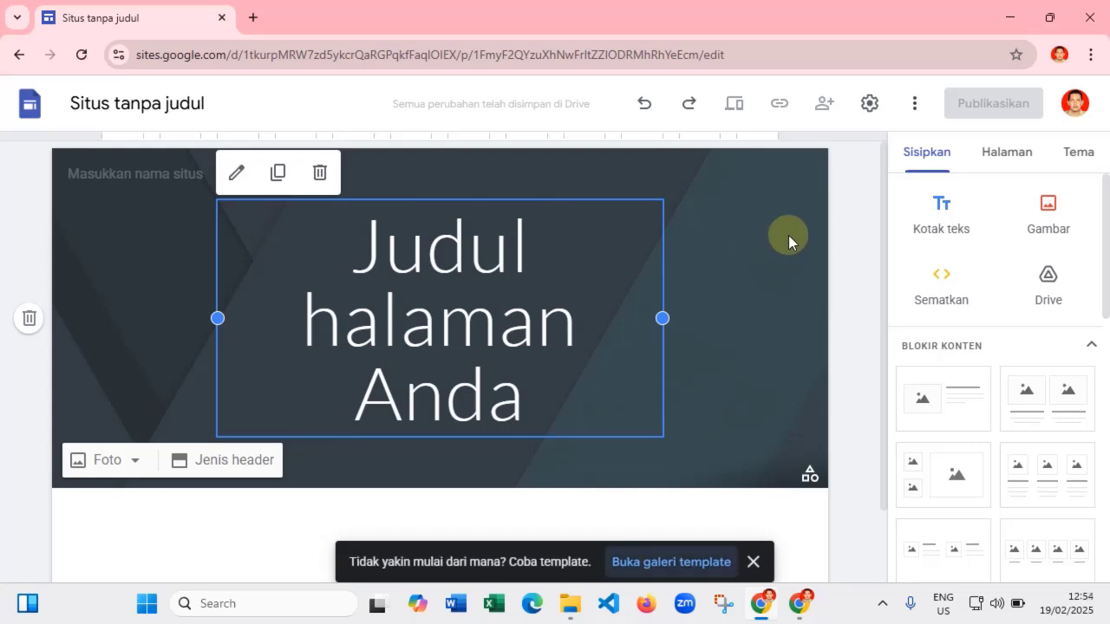
pyautogui.click(842, 235)
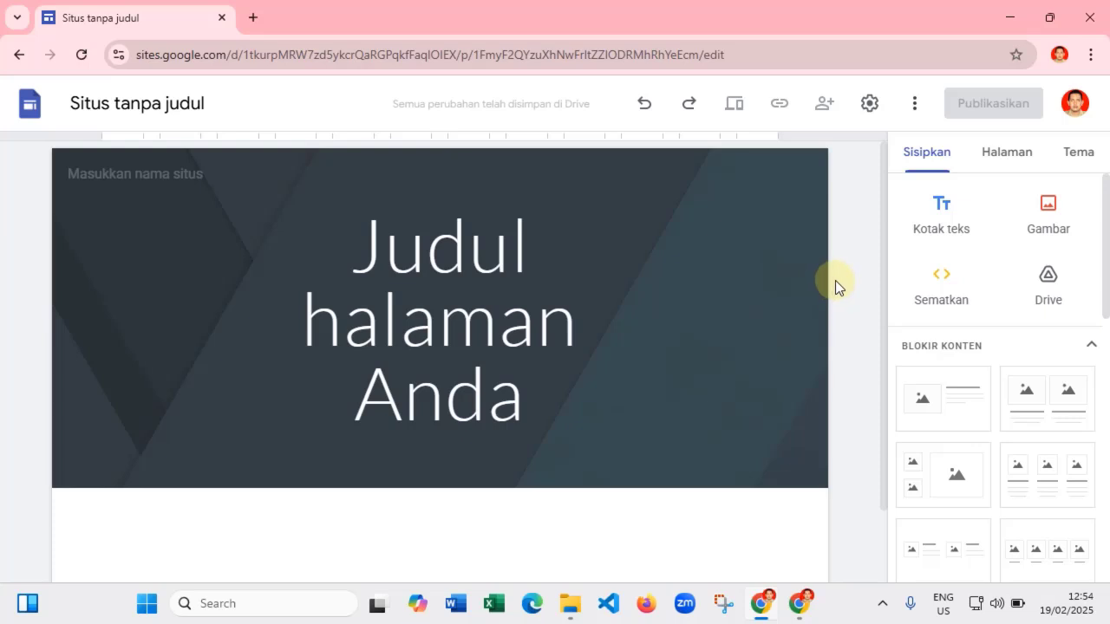
# - Bring up the Sisipkan (Insert) panel and scroll through its options
pyautogui.click(929, 155)
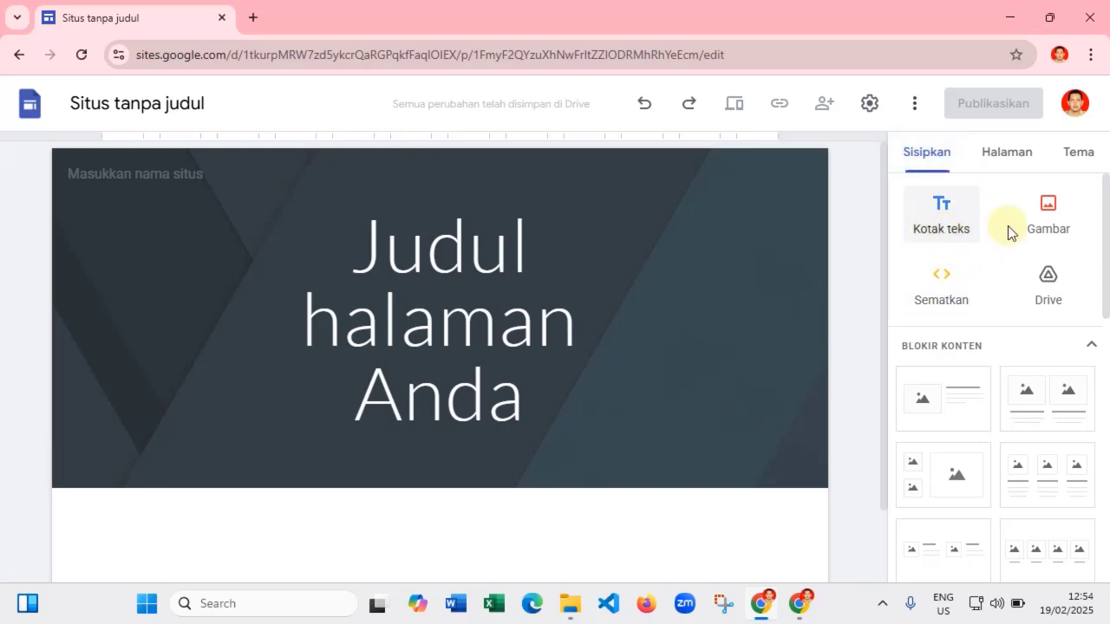
pyautogui.scroll(-3, 983, 300)
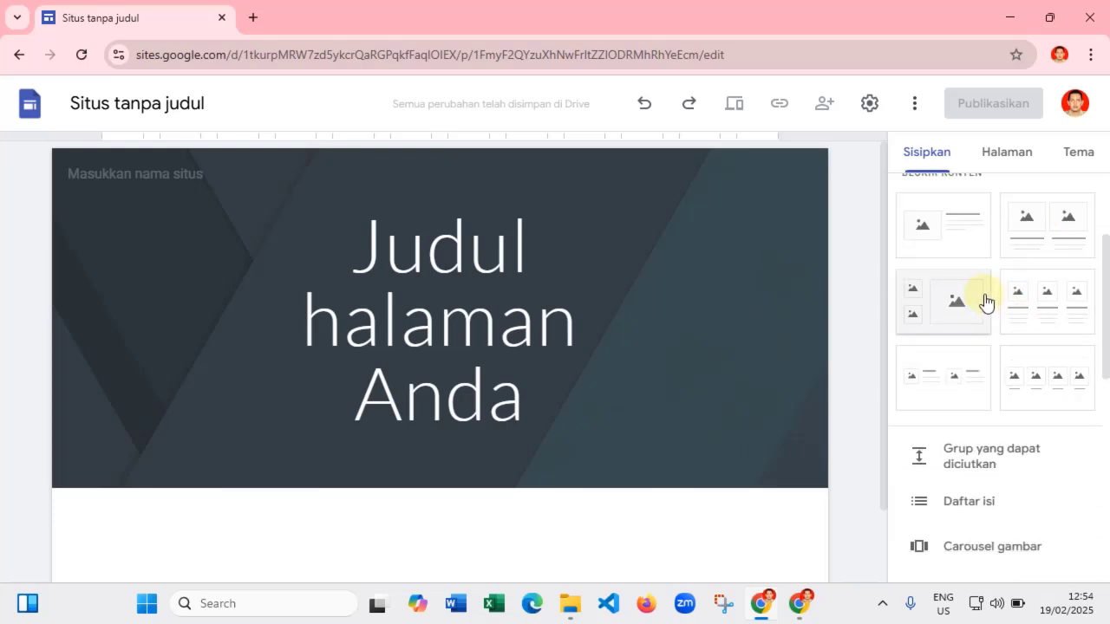
pyautogui.scroll(2, 978, 308)
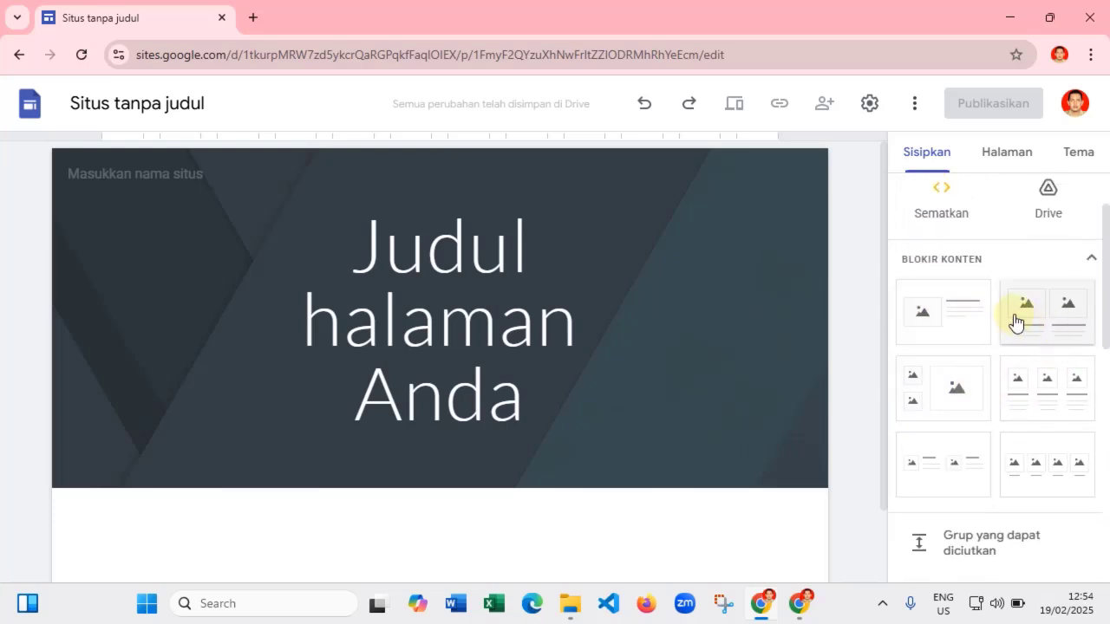
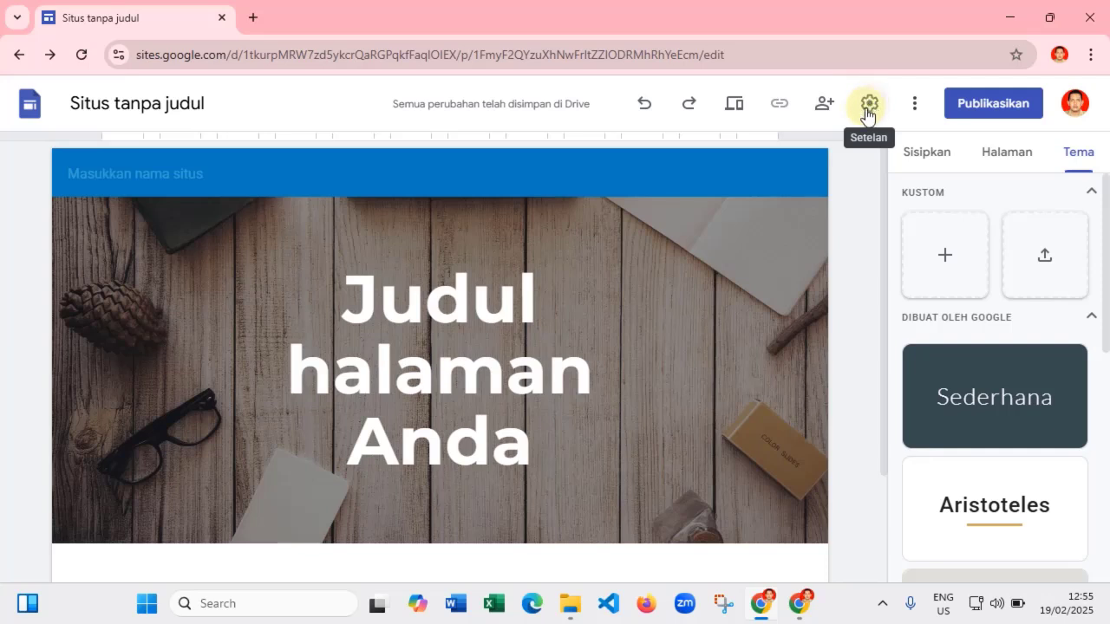
# - Enter 'Kelompok Kreasi' in the header's site name field
pyautogui.click(926, 154)
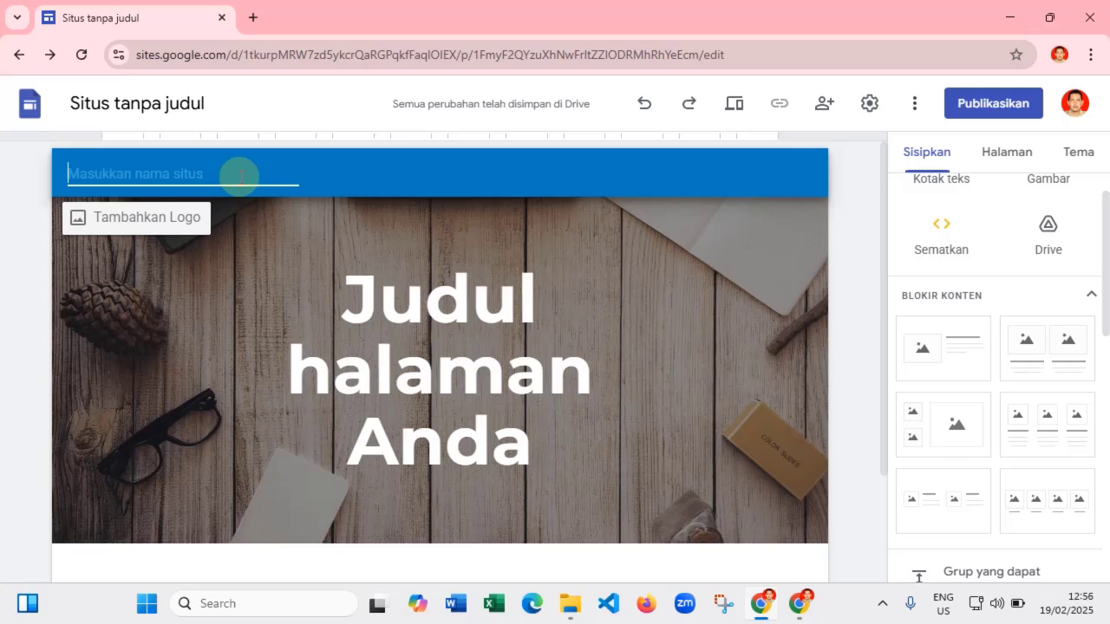
pyautogui.write('Kelompok Kreasi')
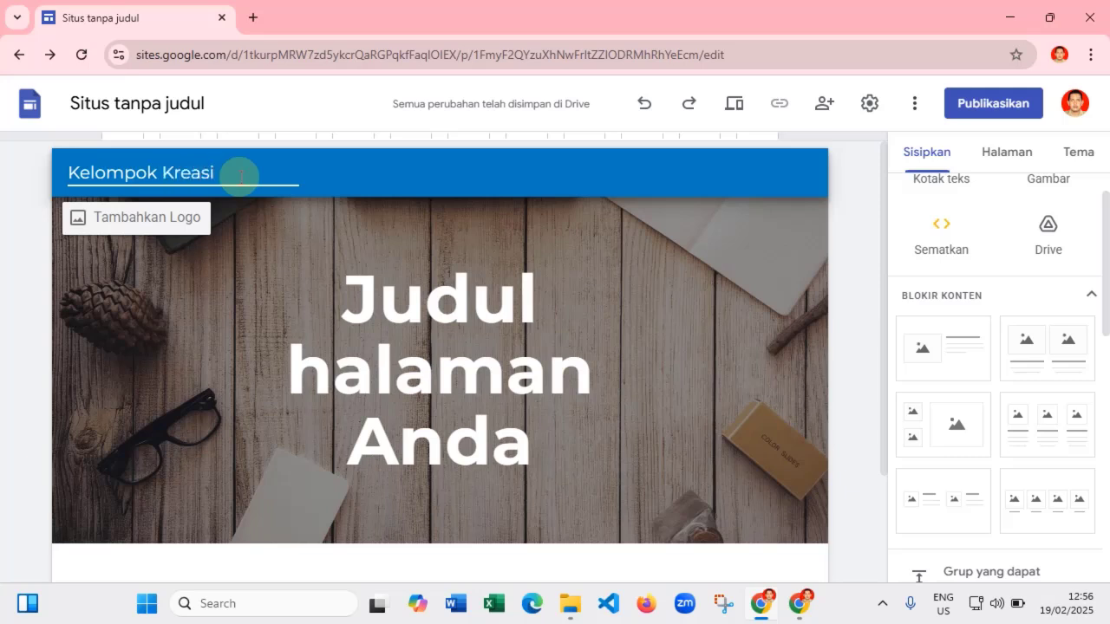
# - Open the Brand image settings for a logo, trying Upload and Pilih and cancelling both
pyautogui.click(142, 260)
pyautogui.moveTo(168, 176)
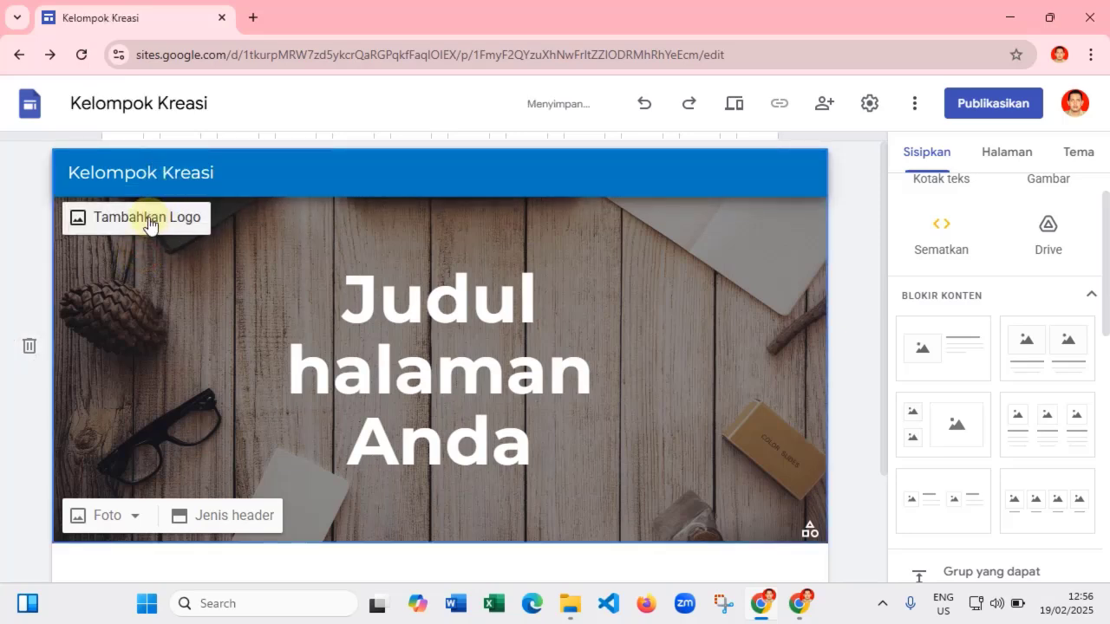
pyautogui.click(149, 219)
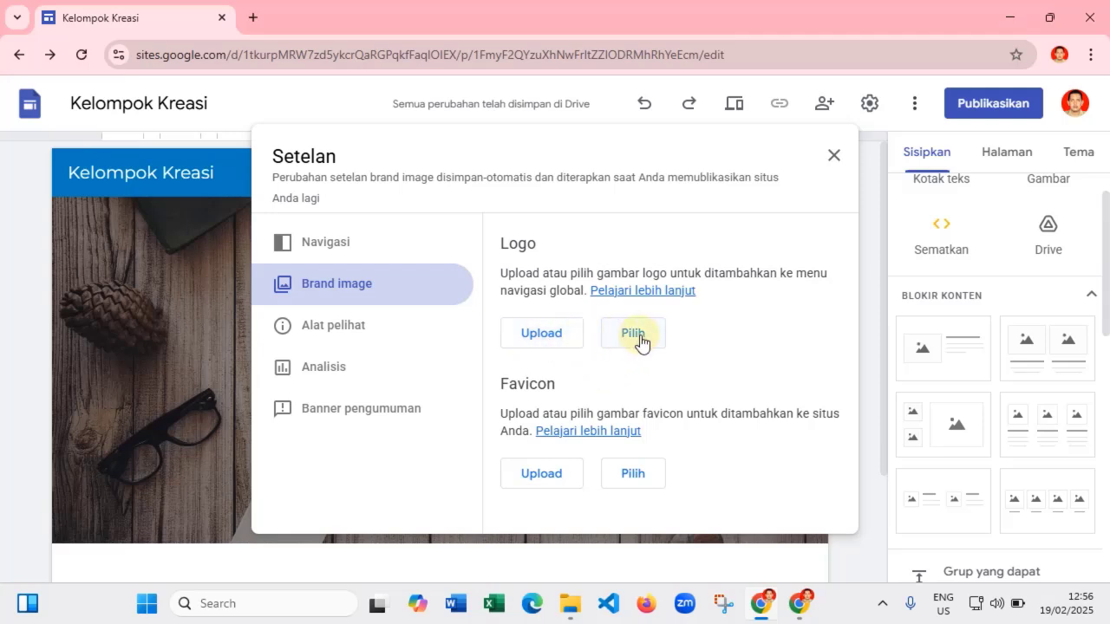
pyautogui.click(544, 336)
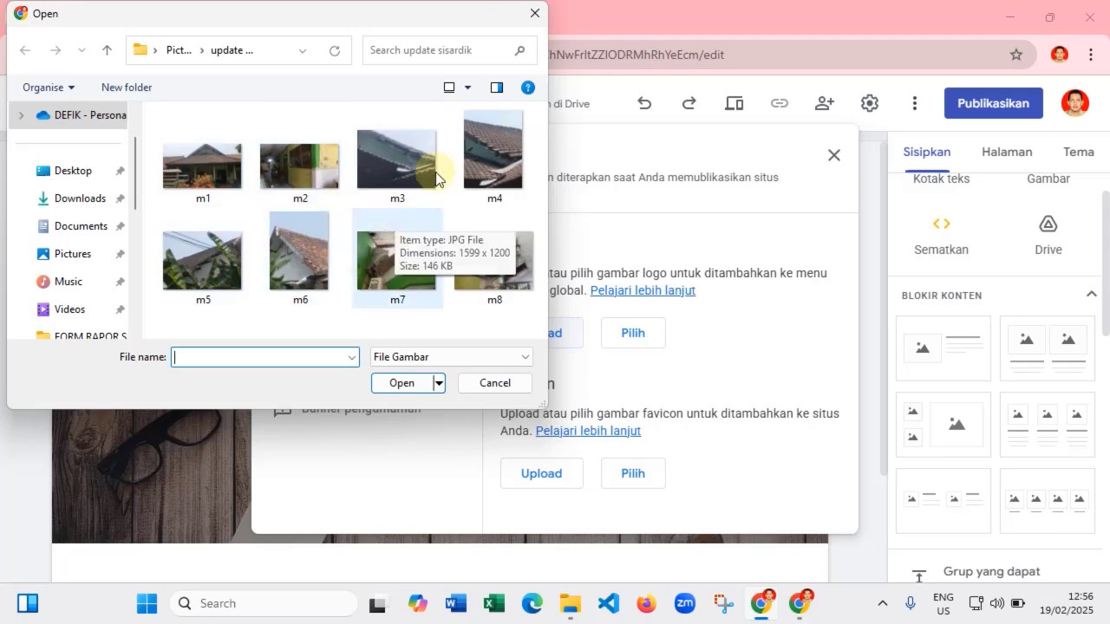
pyautogui.click(533, 11)
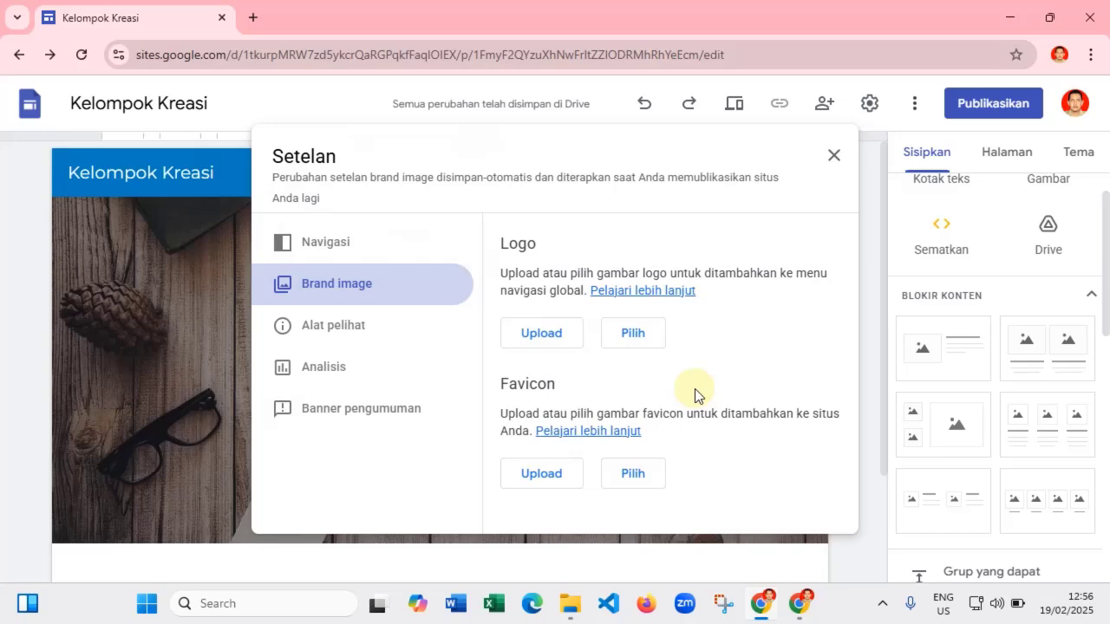
pyautogui.click(634, 335)
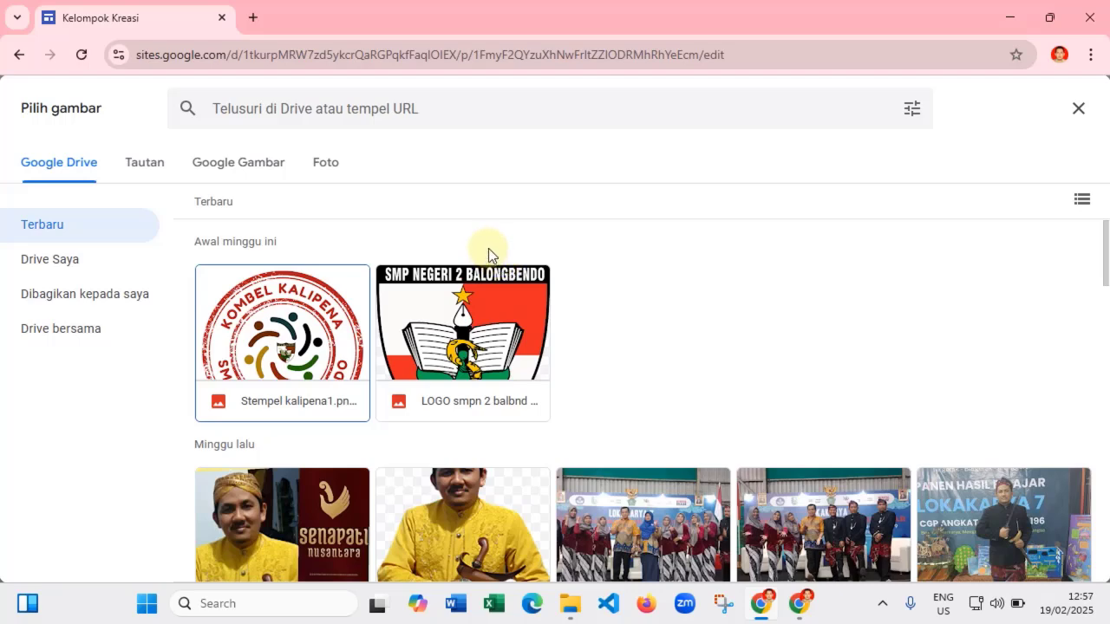
pyautogui.click(1080, 108)
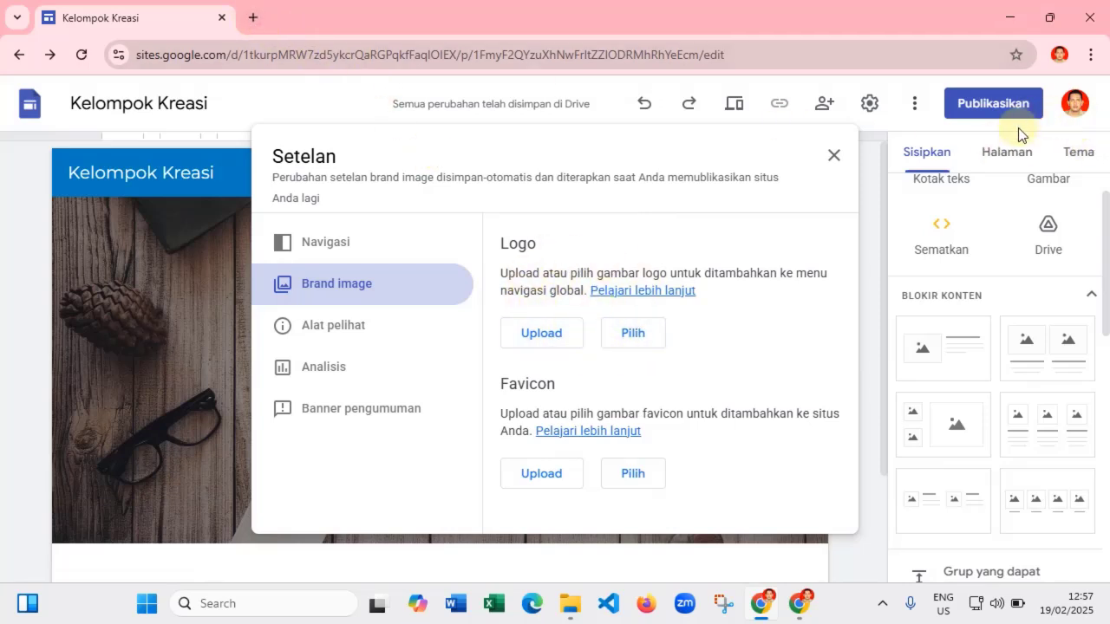
# - Close Settings, open Google Drive in a new tab, and return to the site editor
pyautogui.click(1075, 115)
pyautogui.click(1075, 117)
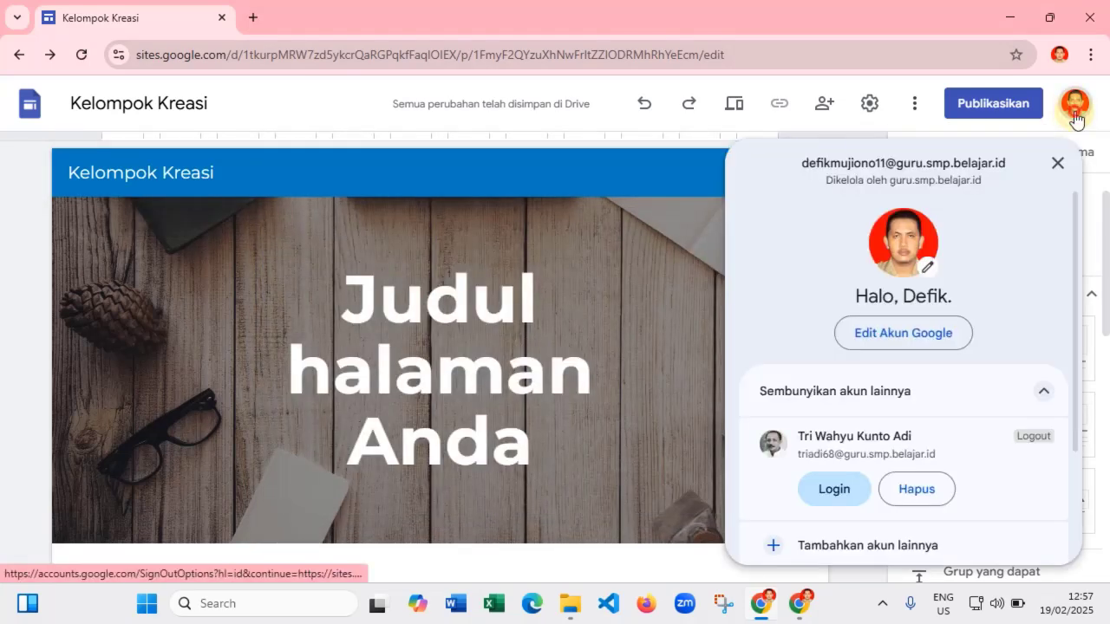
pyautogui.click(1075, 117)
pyautogui.click(252, 18)
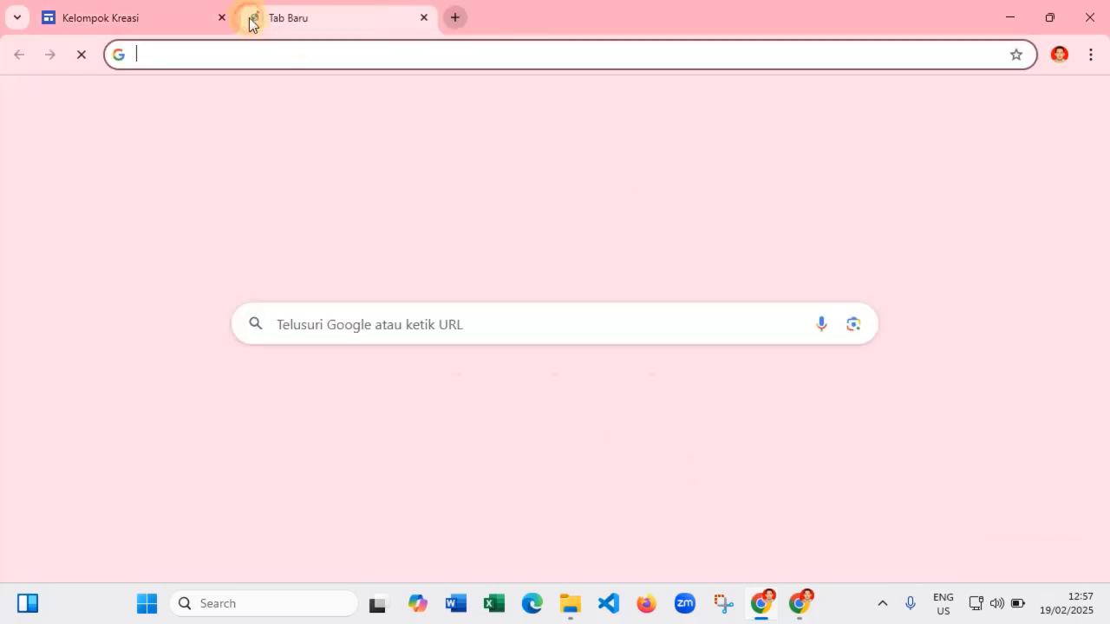
pyautogui.click(1040, 105)
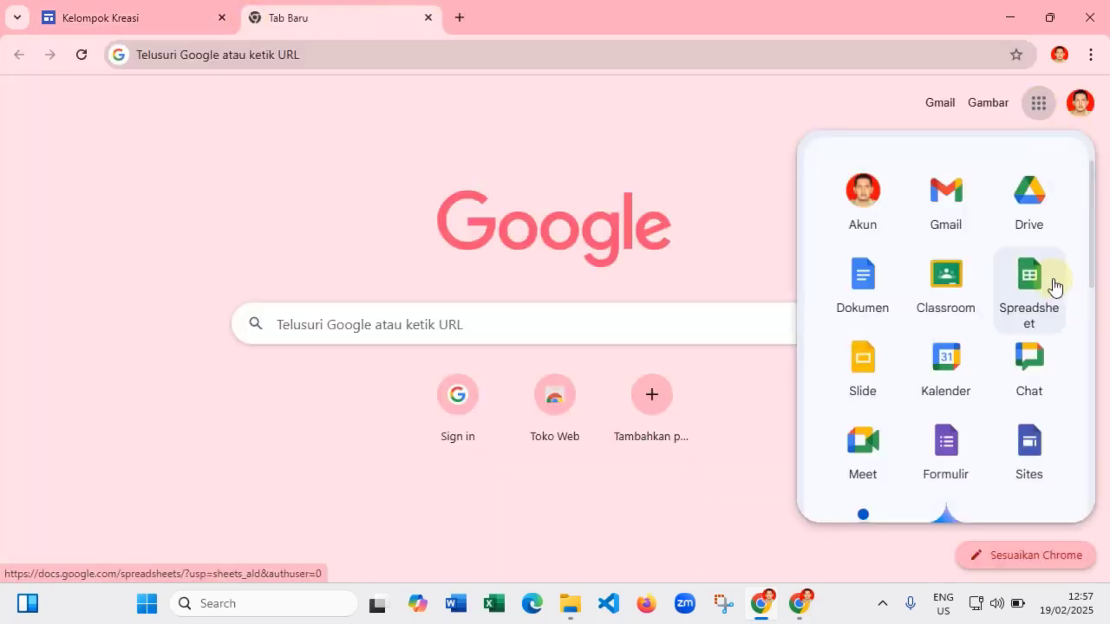
pyautogui.click(1028, 215)
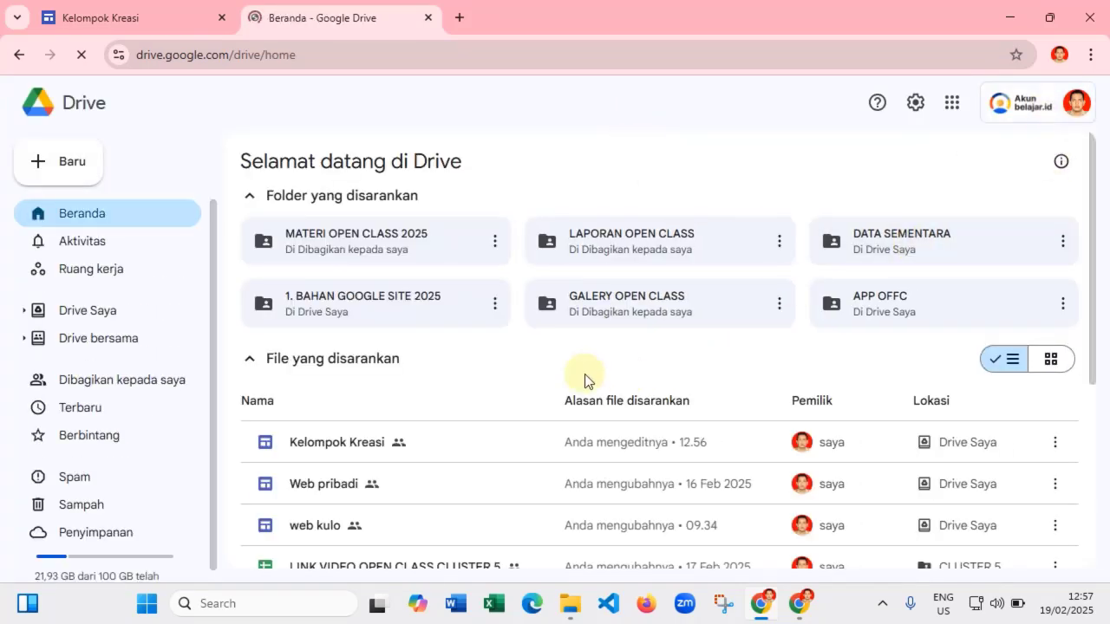
pyautogui.scroll(-1, 547, 394)
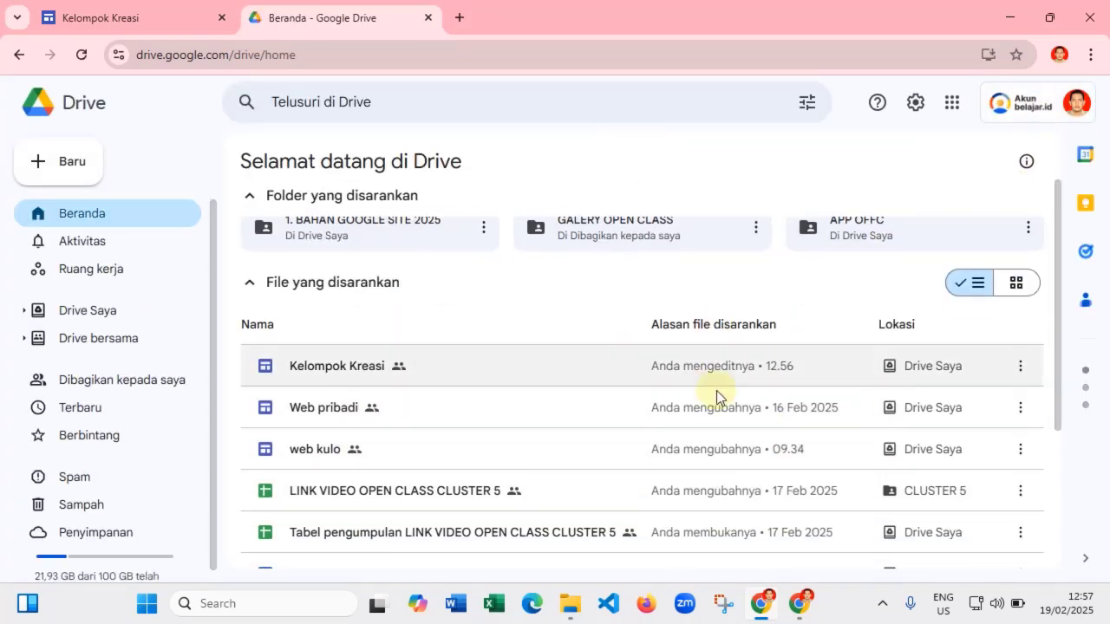
pyautogui.click(118, 17)
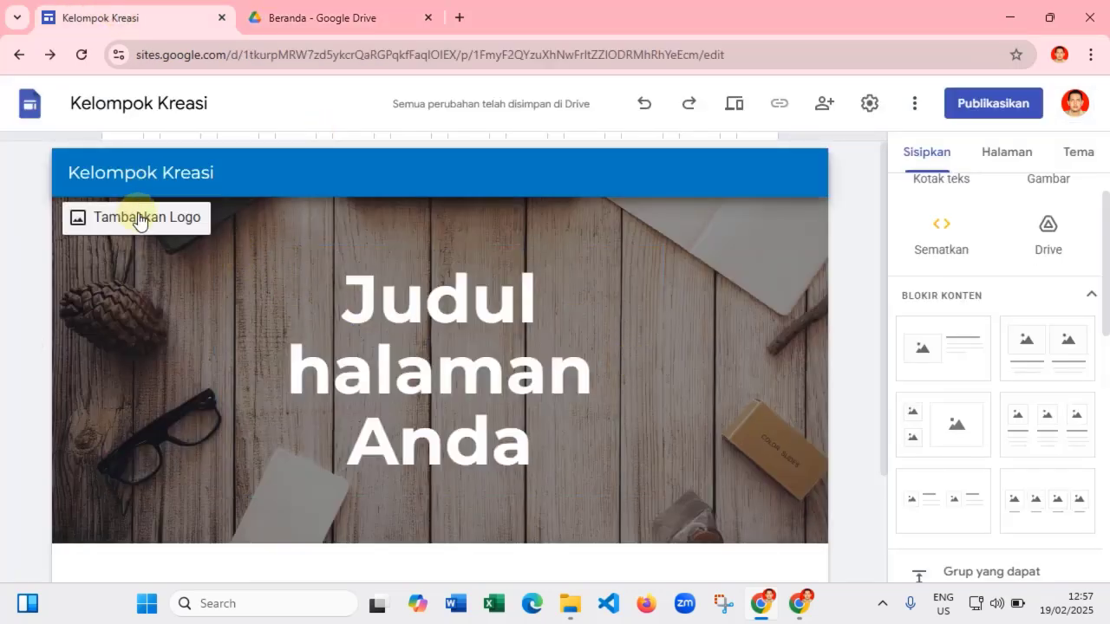
# - Set the KOMBEL KALIPENA stamp image from Drive as the site logo
pyautogui.click(136, 216)
pyautogui.click(138, 216)
pyautogui.click(173, 219)
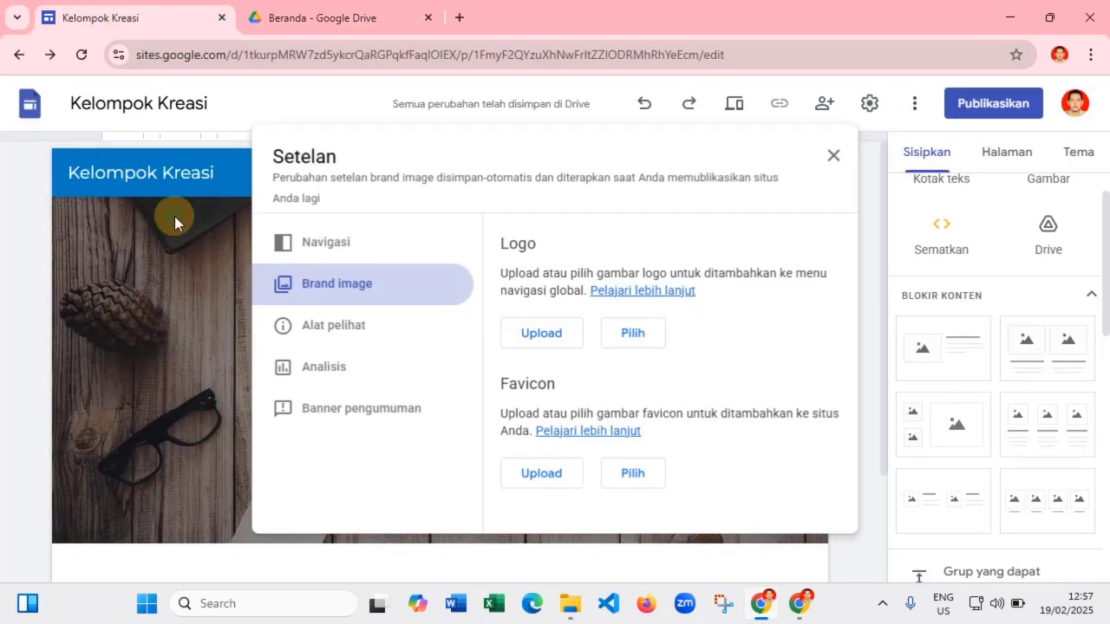
pyautogui.click(634, 335)
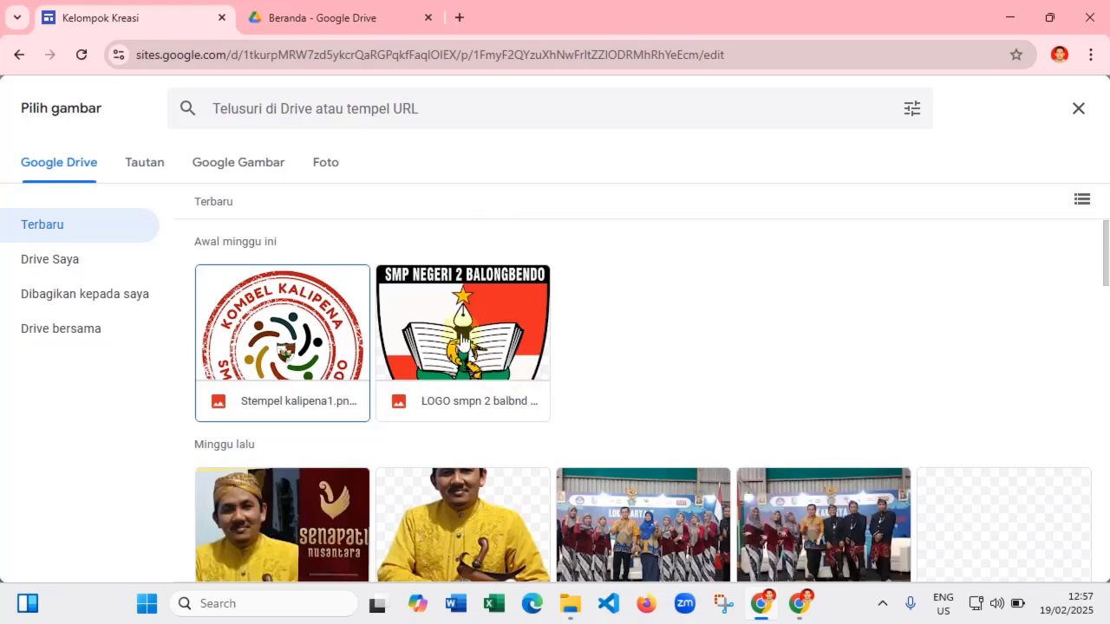
pyautogui.click(302, 324)
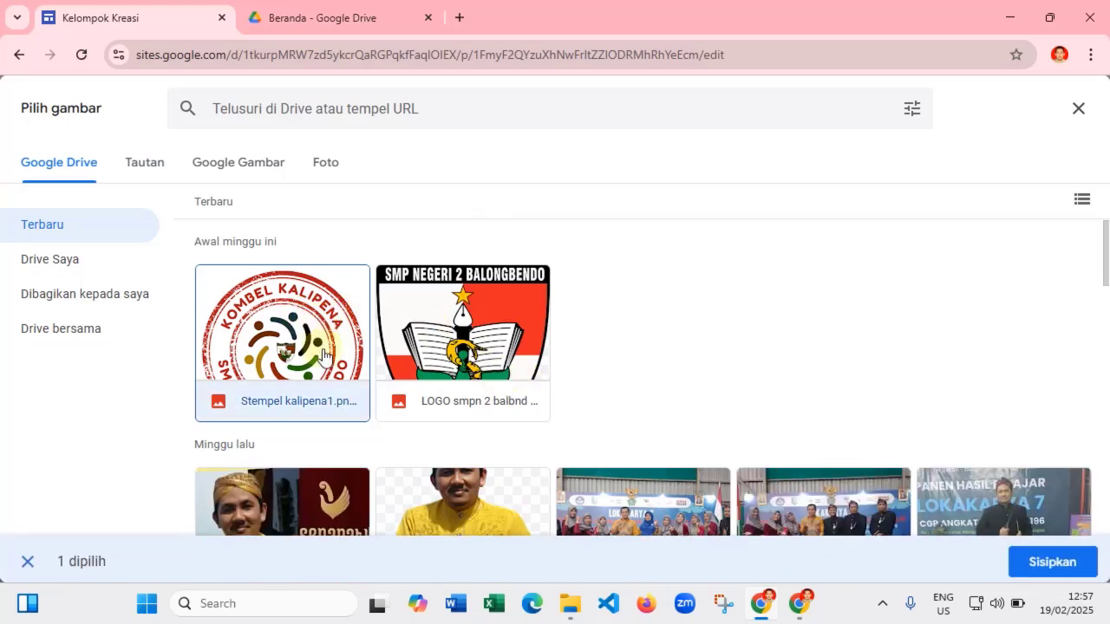
pyautogui.click(1051, 560)
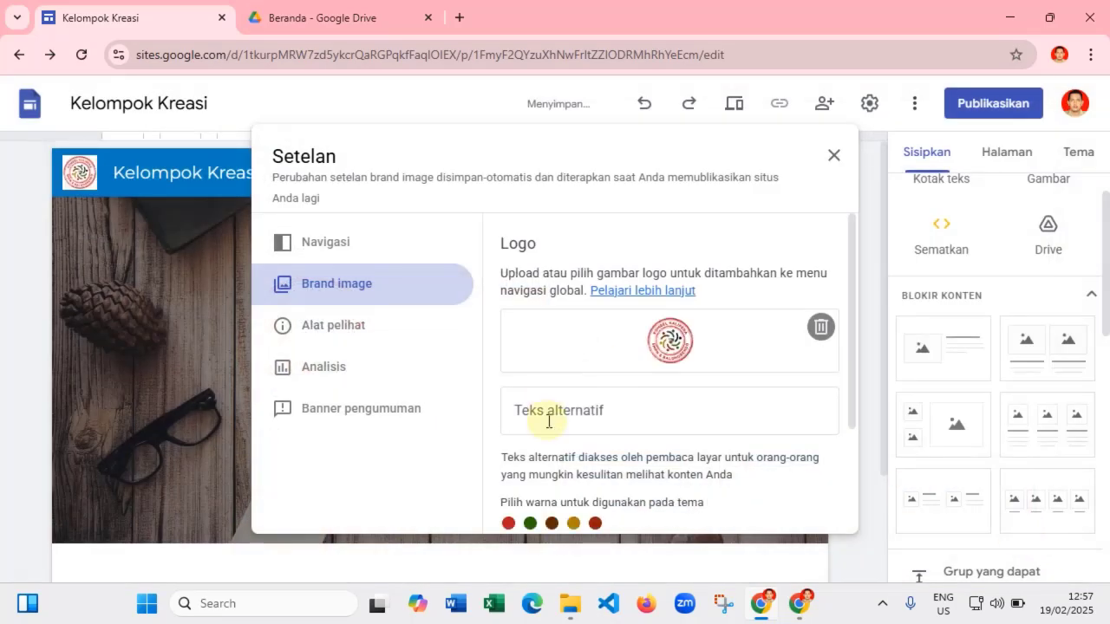
# - Set the SMP Negeri 2 Balongbendo logo image from Drive as the favicon
pyautogui.scroll(-2, 555, 418)
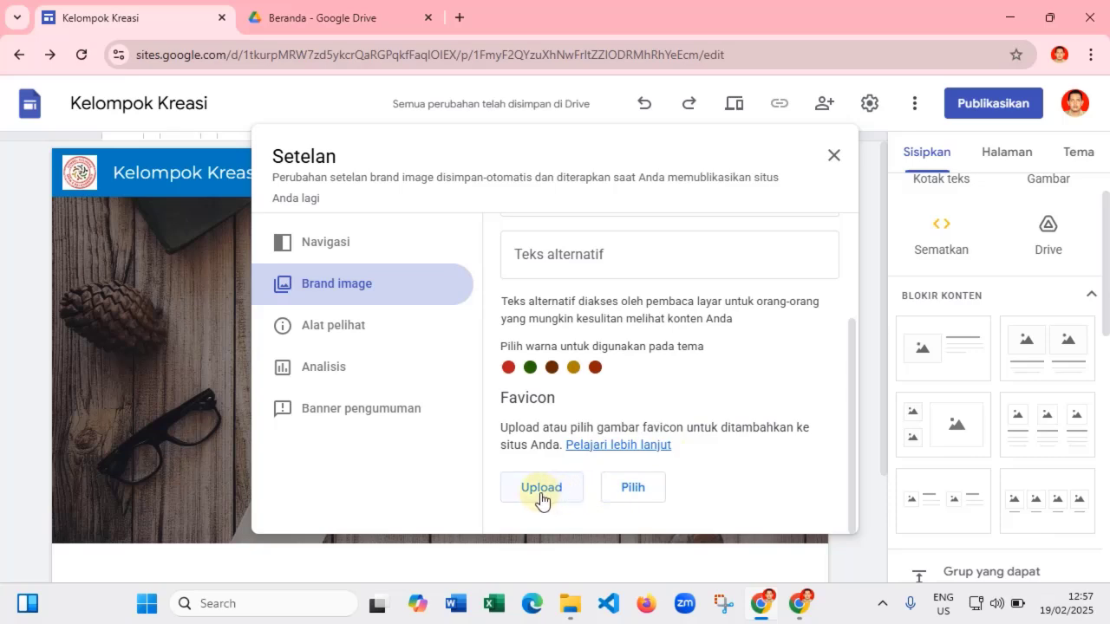
pyautogui.click(634, 489)
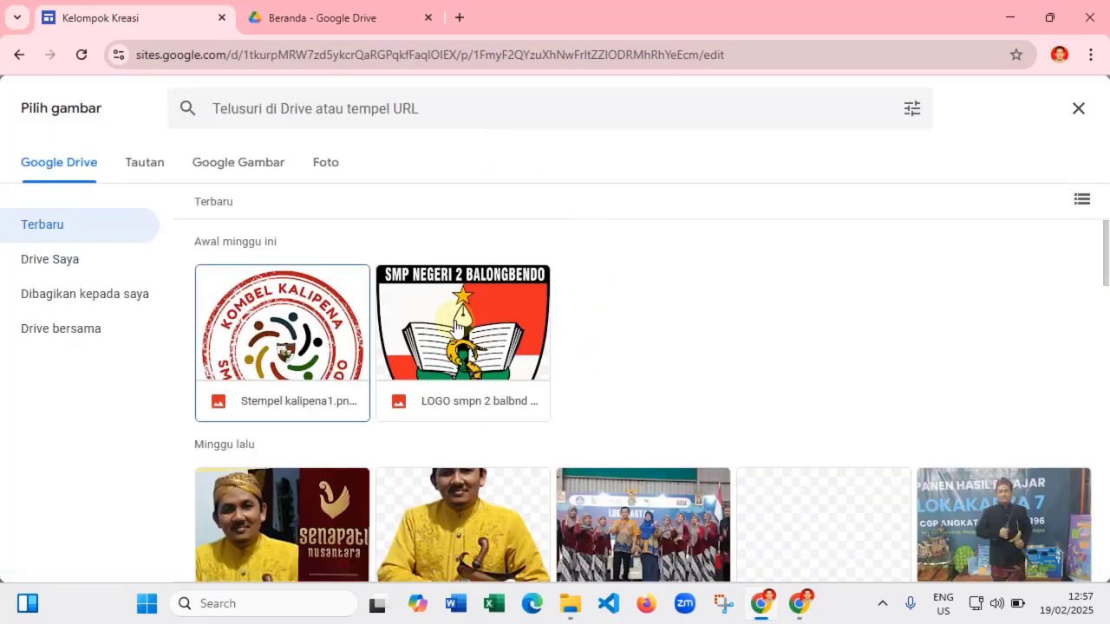
pyautogui.click(464, 327)
pyautogui.click(1052, 557)
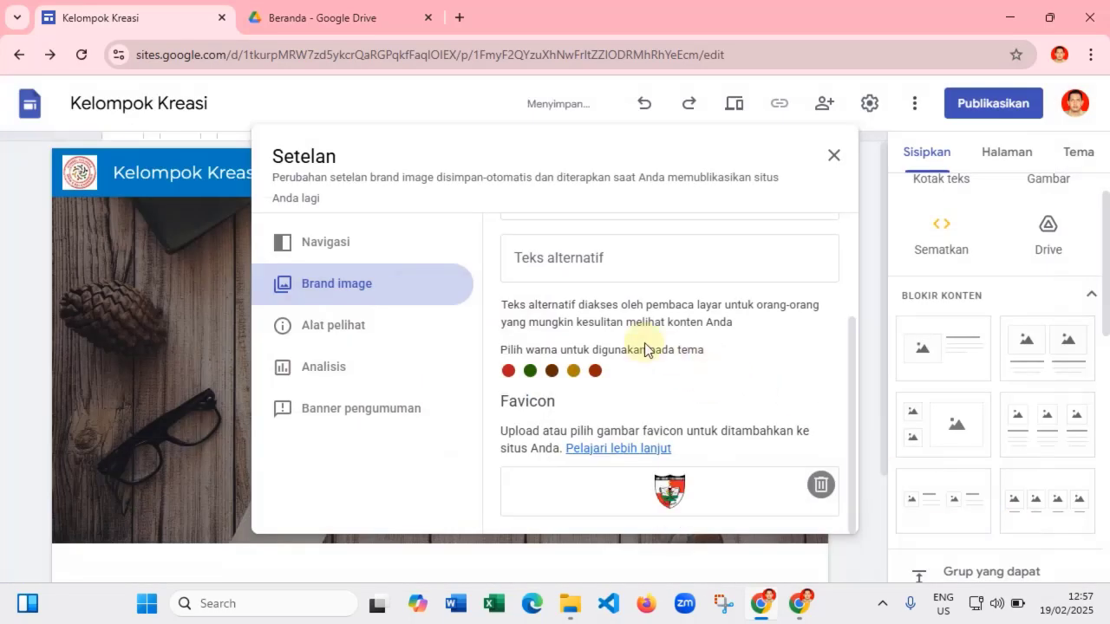
pyautogui.scroll(3, 656, 354)
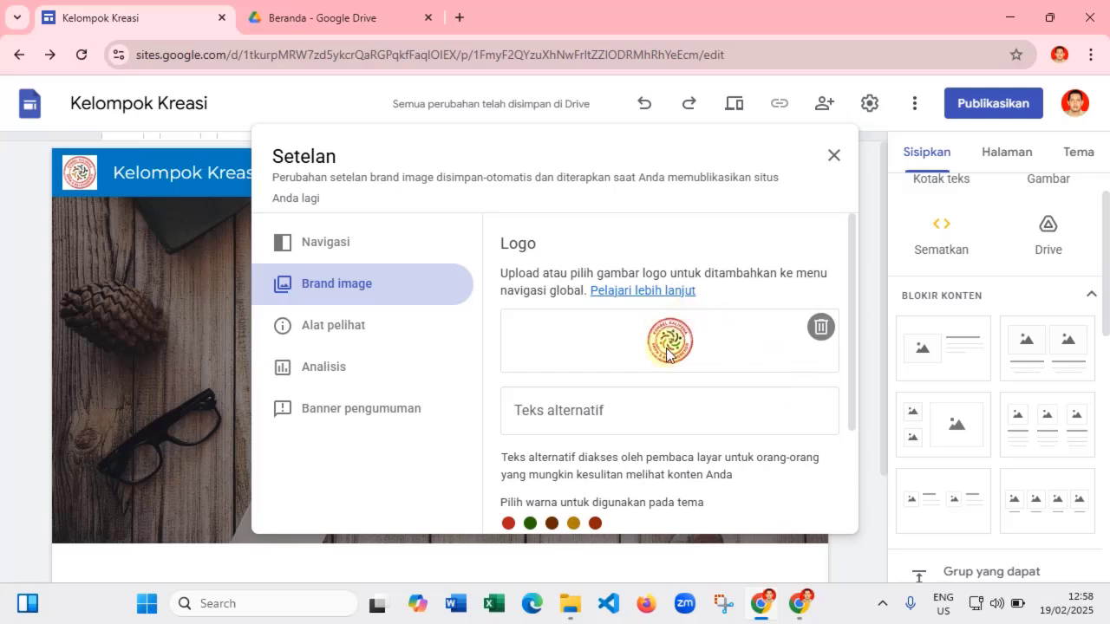
pyautogui.scroll(-3, 749, 348)
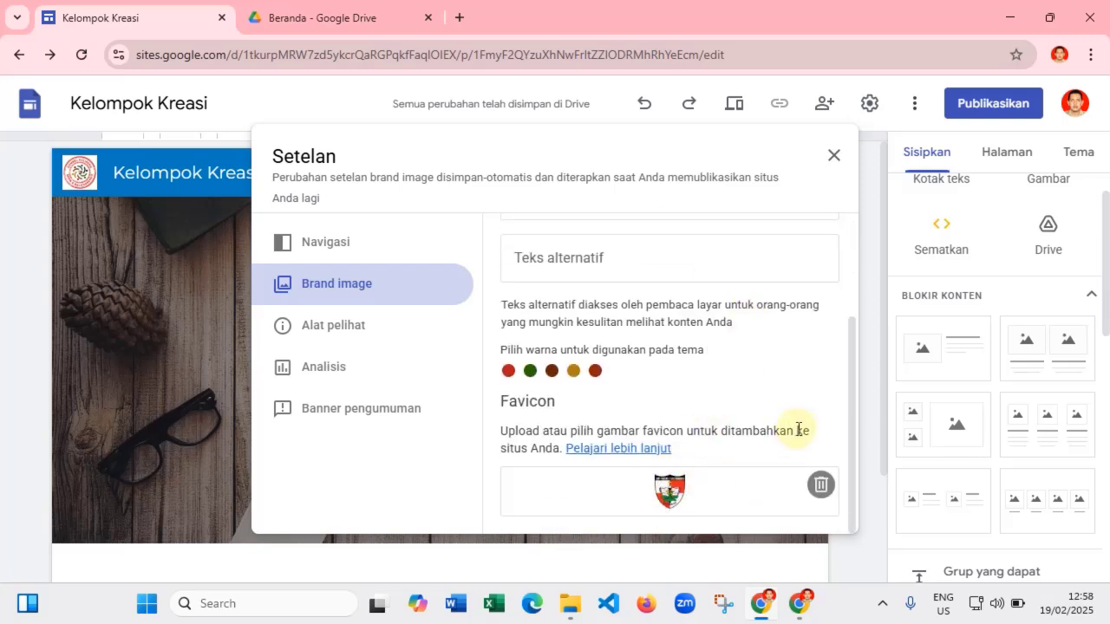
pyautogui.scroll(3, 824, 382)
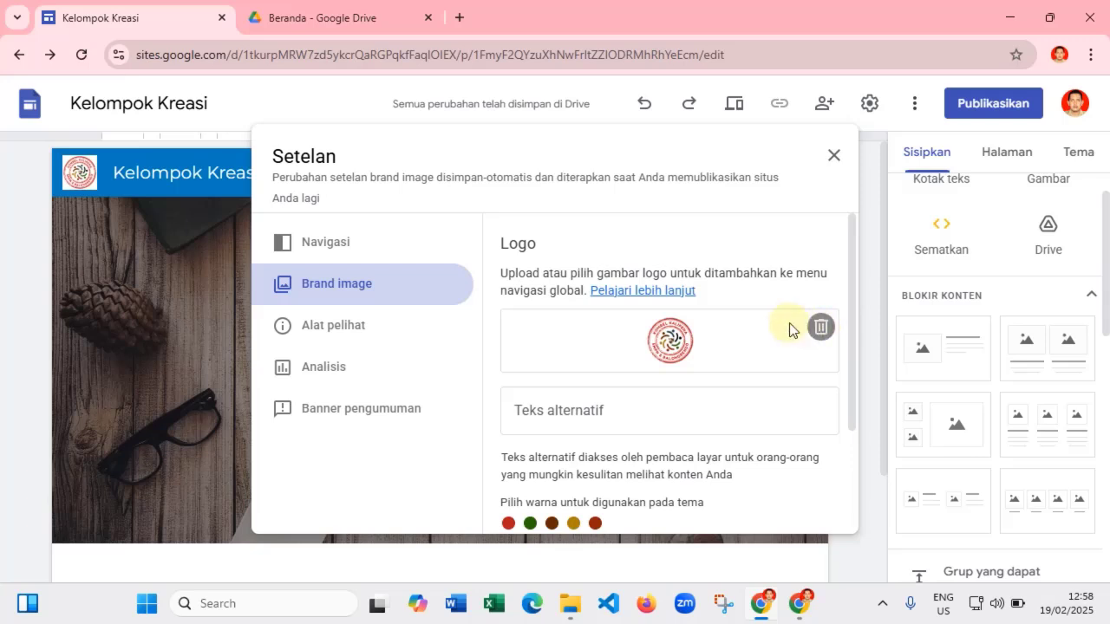
# - Replace the default header title with 'Kreasi Spendaba'
pyautogui.click(833, 158)
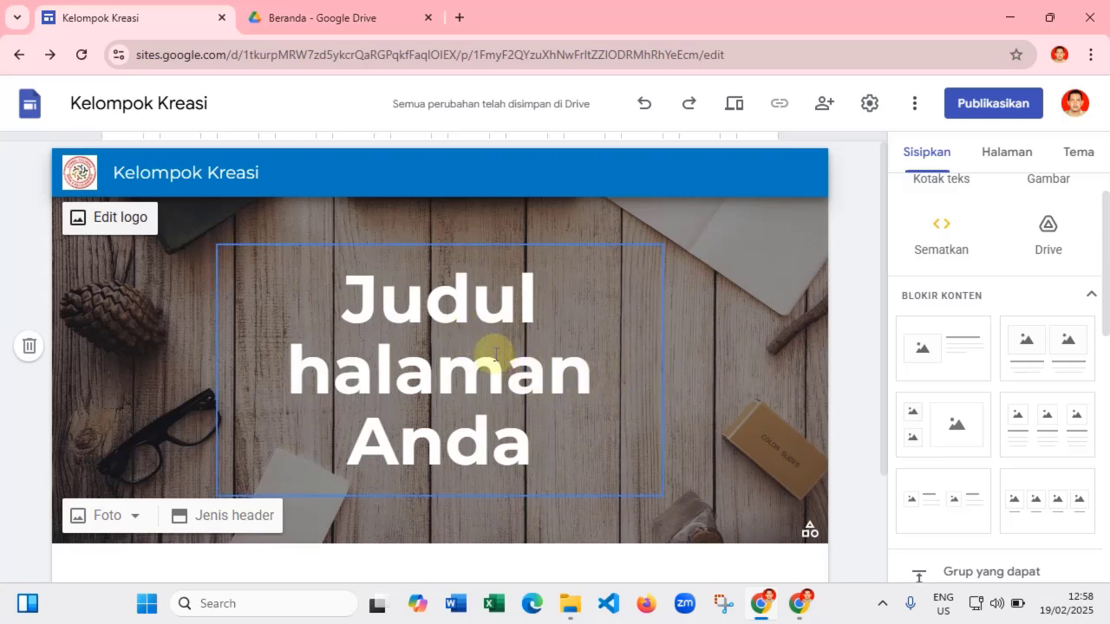
pyautogui.click(479, 356)
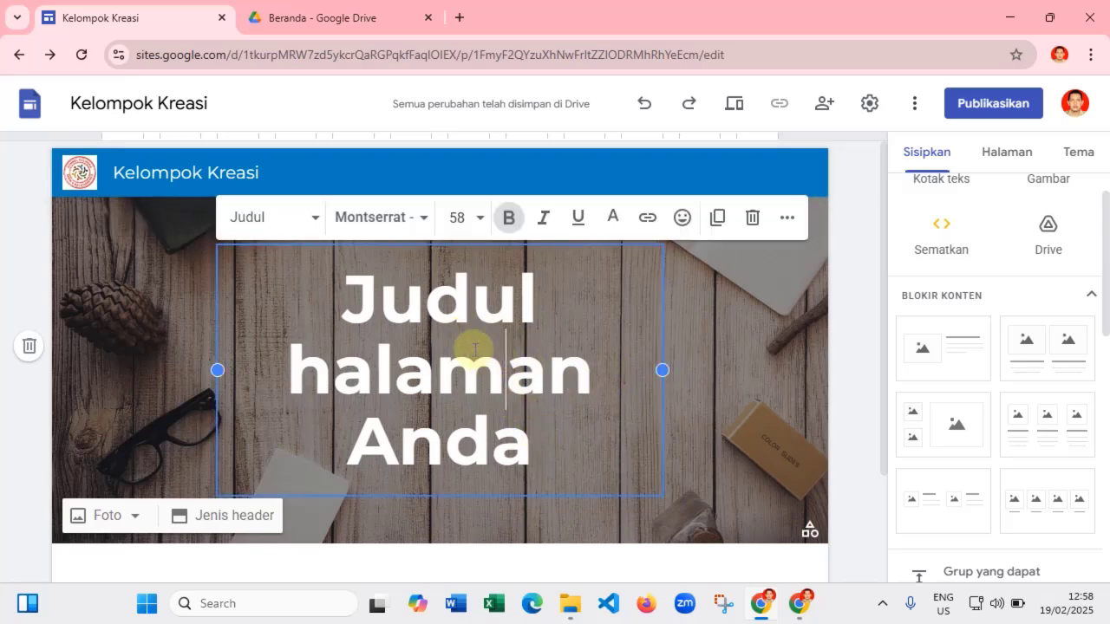
pyautogui.click(537, 442)
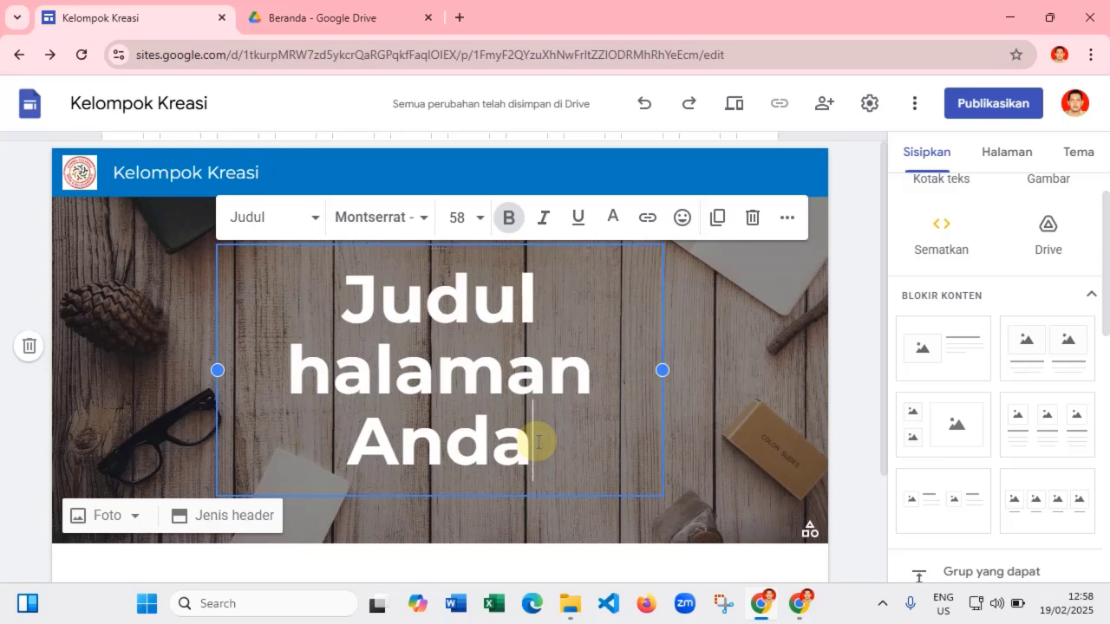
pyautogui.press('BackSpace')
pyautogui.press('BackSpace')
pyautogui.press('BackSpace')
pyautogui.press('BackSpace')
pyautogui.press('BackSpace')
pyautogui.press('BackSpace')
pyautogui.press('BackSpace')
pyautogui.press('BackSpace')
pyautogui.press('BackSpace')
pyautogui.press('BackSpace')
pyautogui.press('BackSpace')
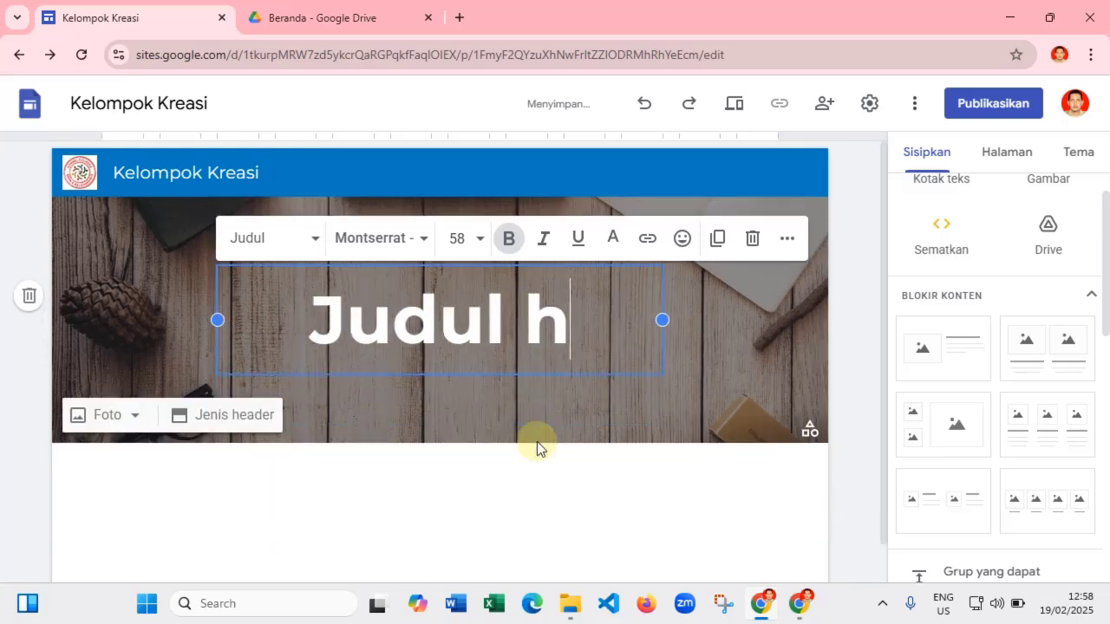
pyautogui.press('BackSpace')
pyautogui.press('BackSpace')
pyautogui.press('BackSpace')
pyautogui.press('BackSpace')
pyautogui.press('BackSpace')
pyautogui.press('BackSpace')
pyautogui.press('BackSpace')
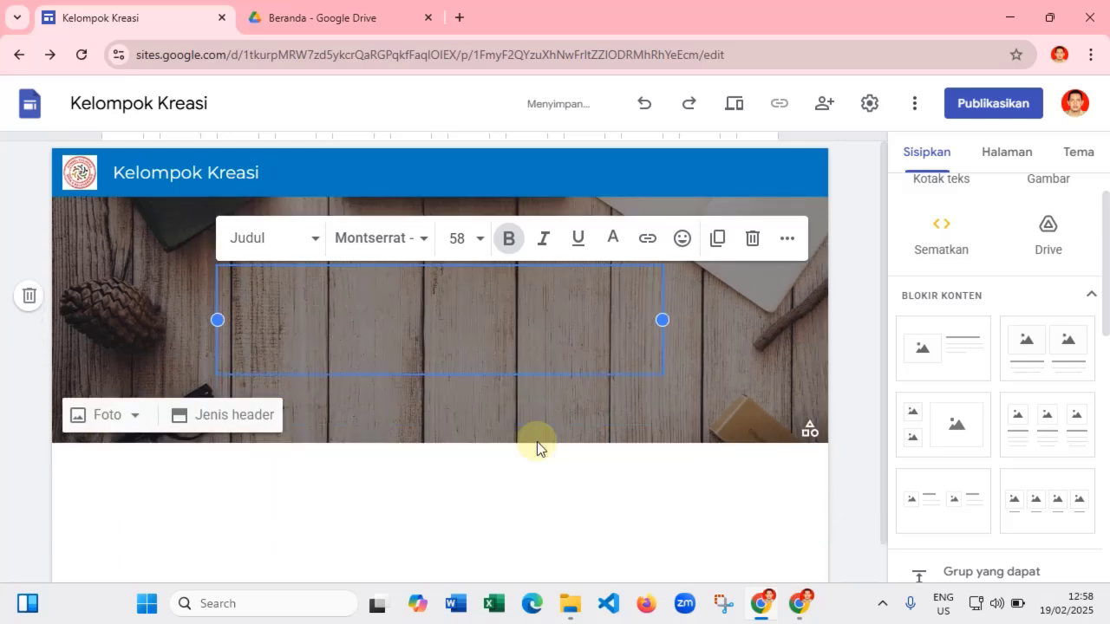
pyautogui.write('Kreasi')
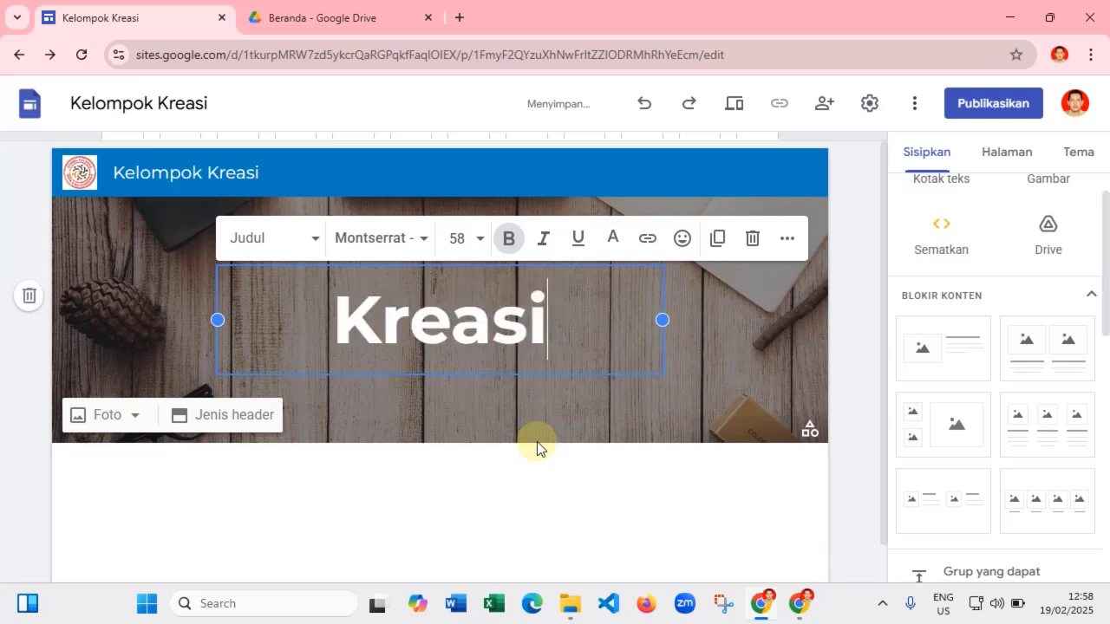
pyautogui.write(' Spend')
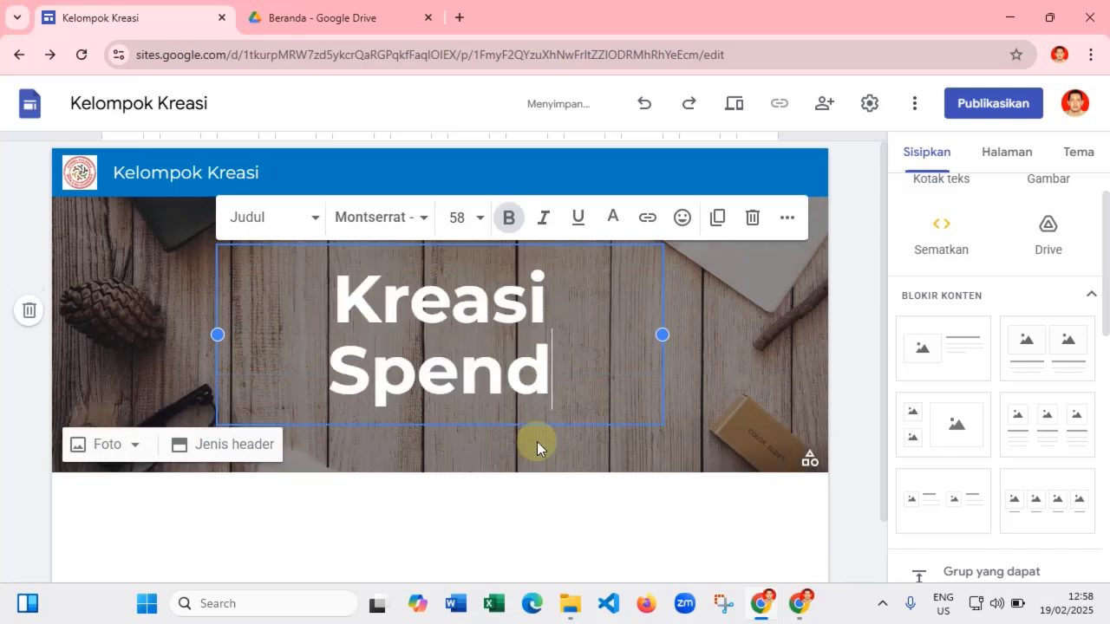
pyautogui.write('aba')
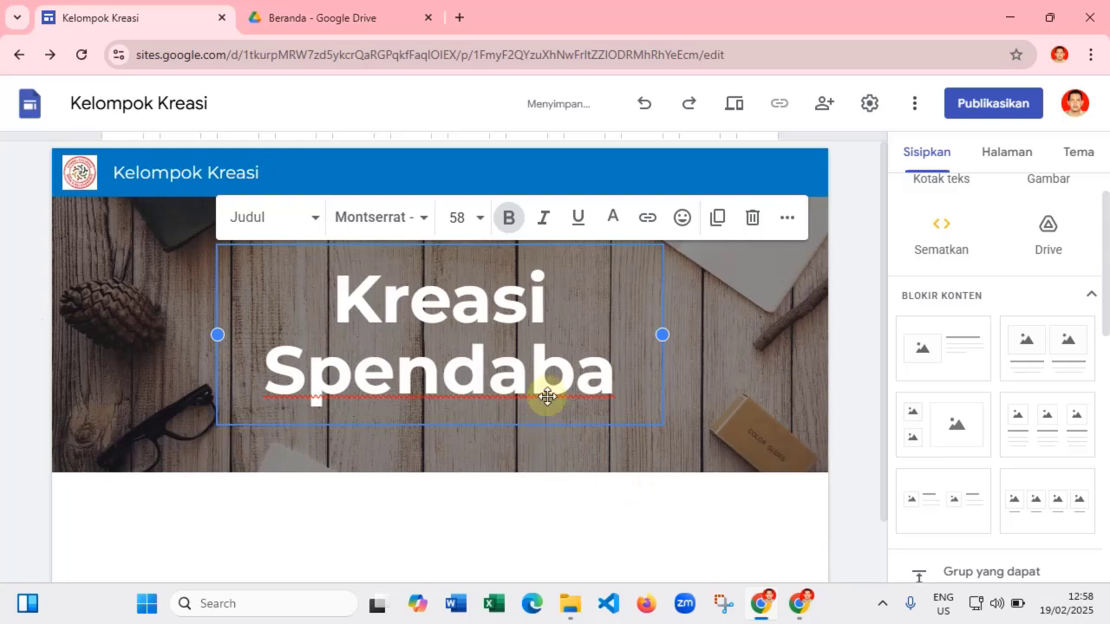
# - Set the 'Kreasi Spendaba' title to font size 30
pyautogui.moveTo(619, 376); pyautogui.dragTo(335, 337)
pyautogui.click(298, 299)
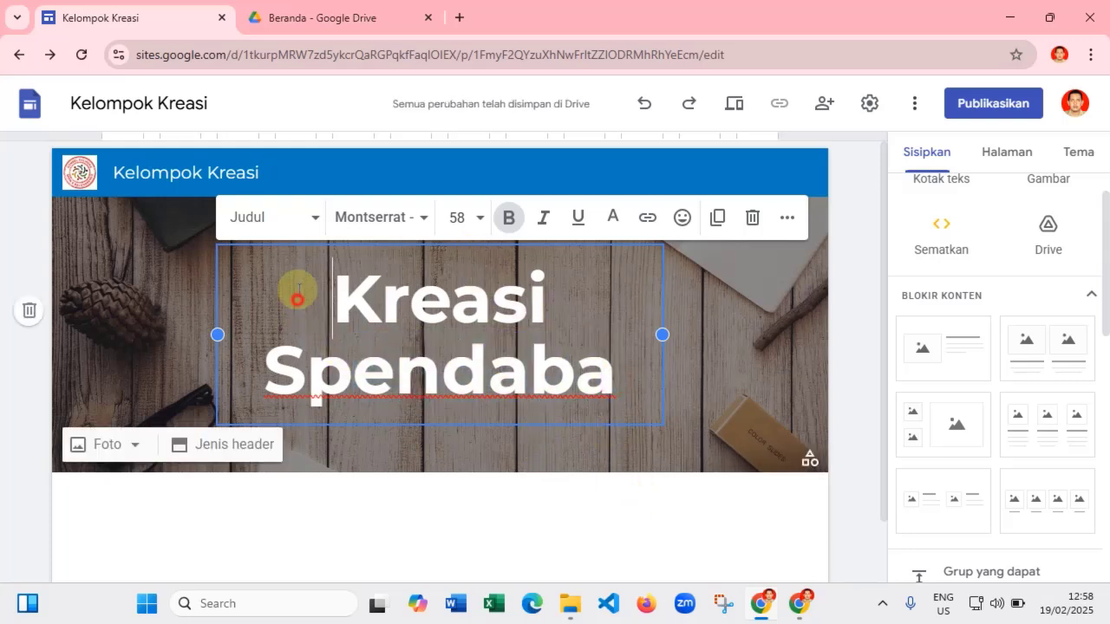
pyautogui.click(417, 309)
pyautogui.click(317, 298)
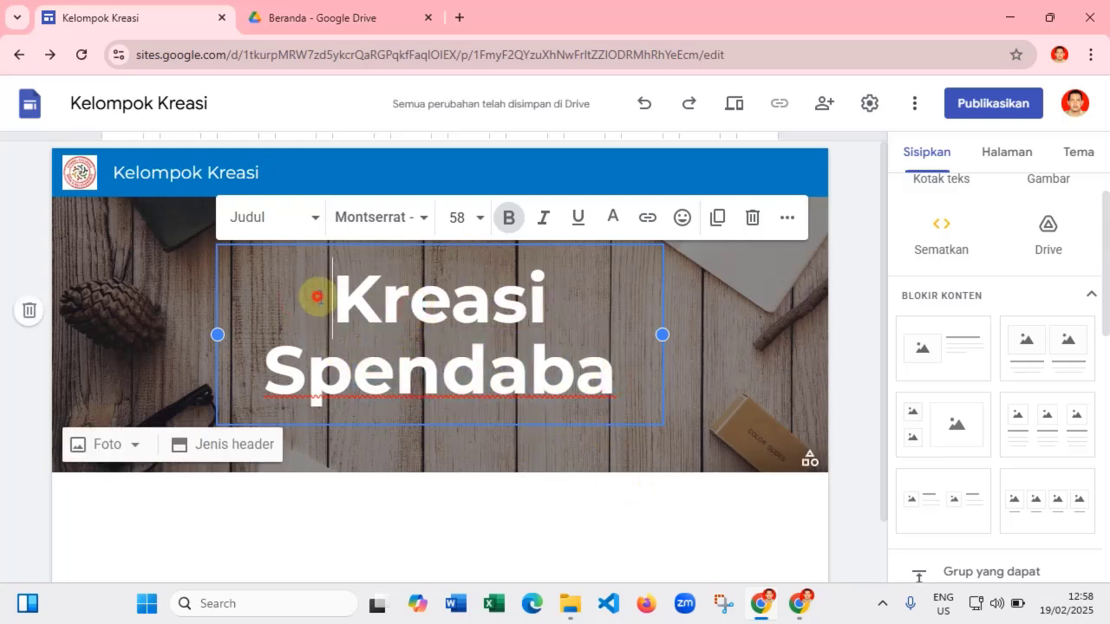
pyautogui.moveTo(318, 297); pyautogui.dragTo(618, 380)
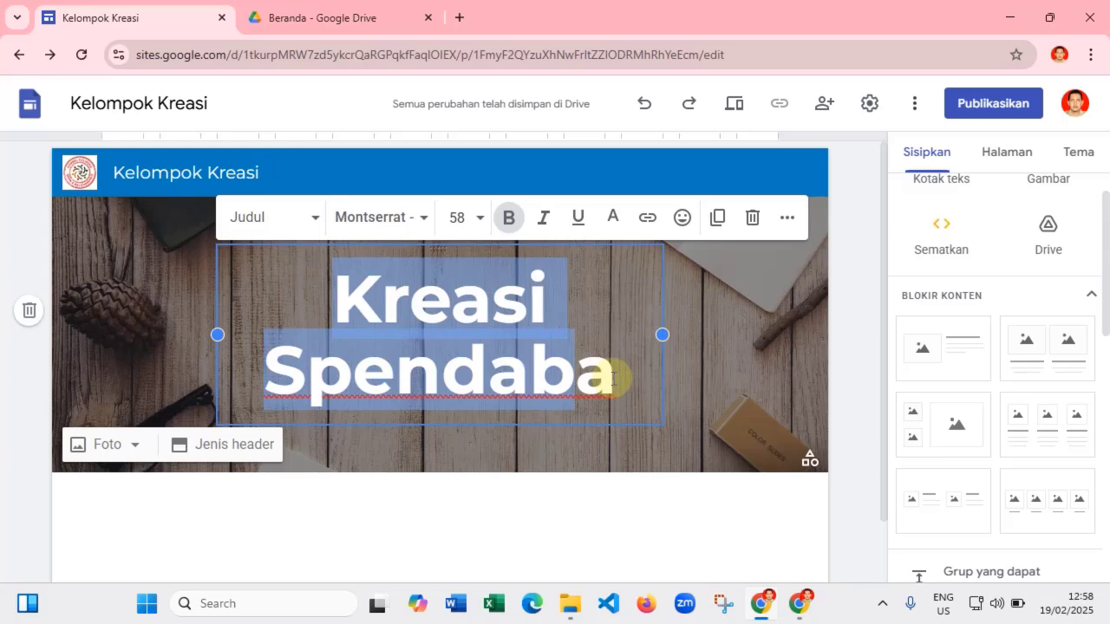
pyautogui.click(479, 218)
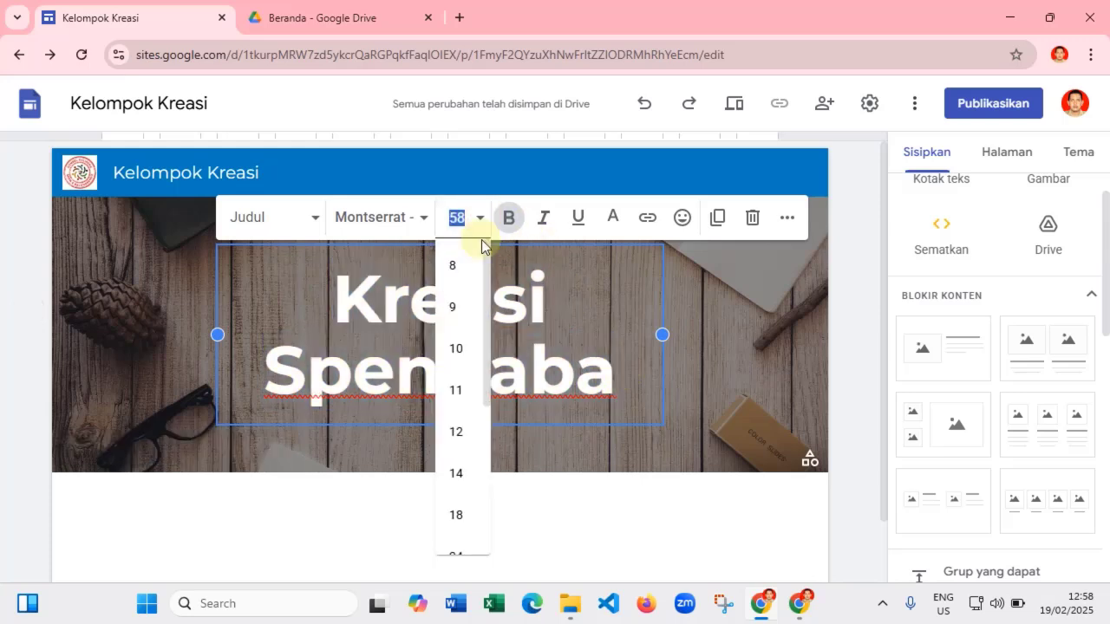
pyautogui.scroll(-3, 476, 448)
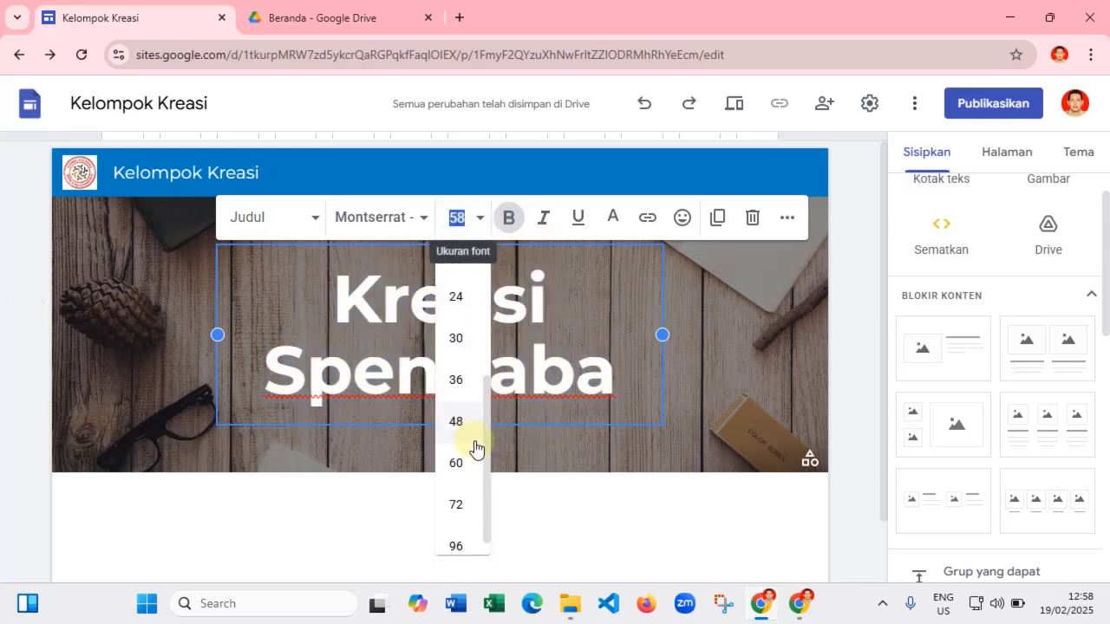
pyautogui.click(456, 340)
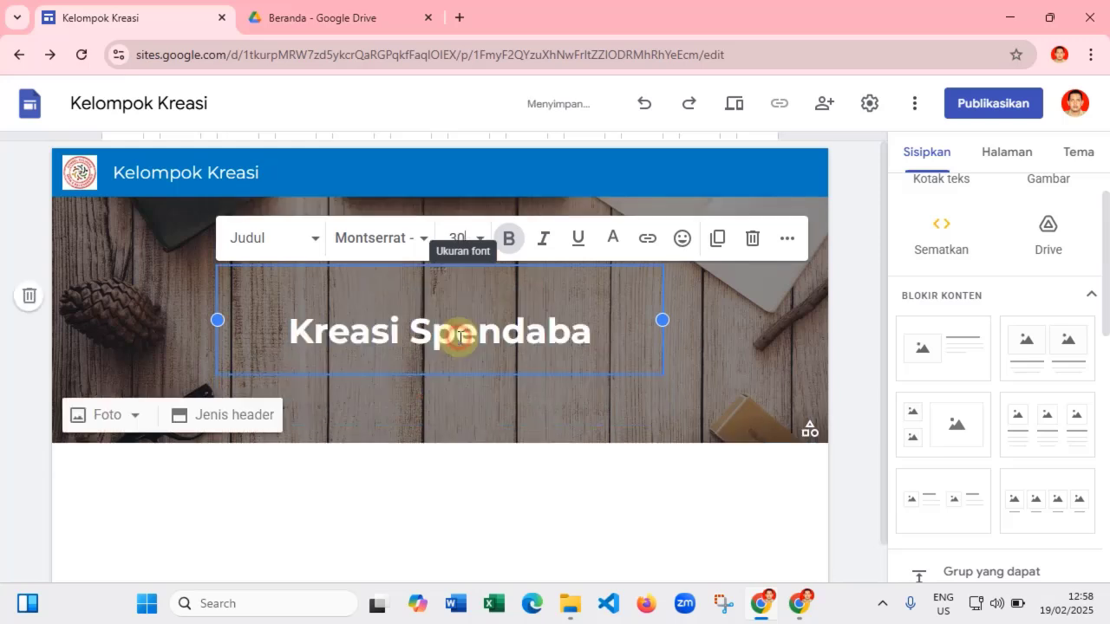
# - Compare header layouts and settle on the Spanduk besar (large banner) header type
pyautogui.click(747, 352)
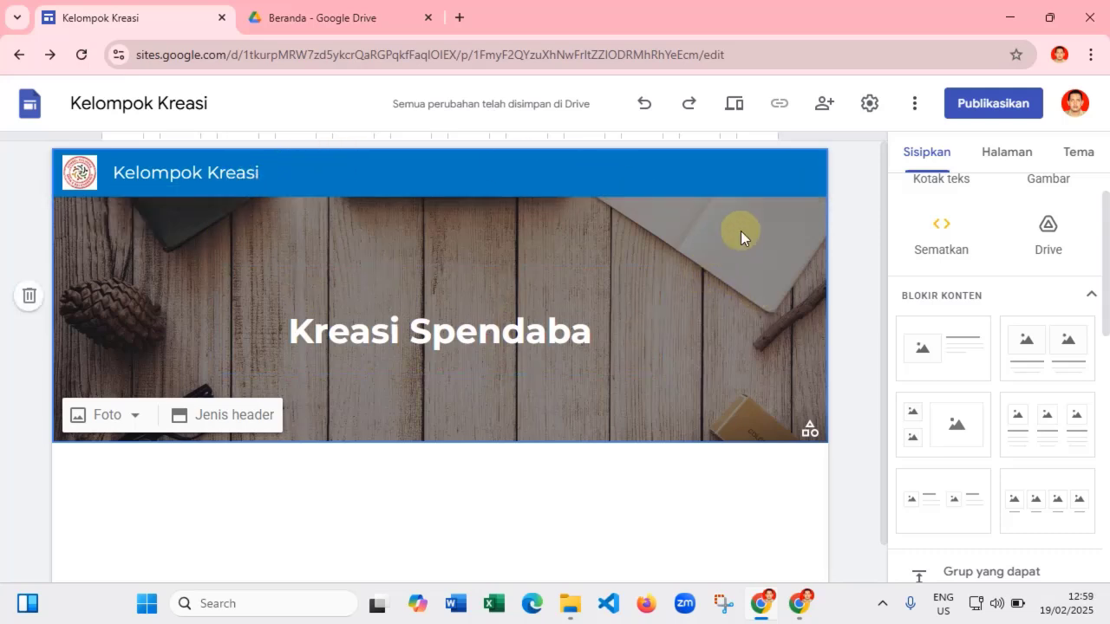
pyautogui.click(224, 420)
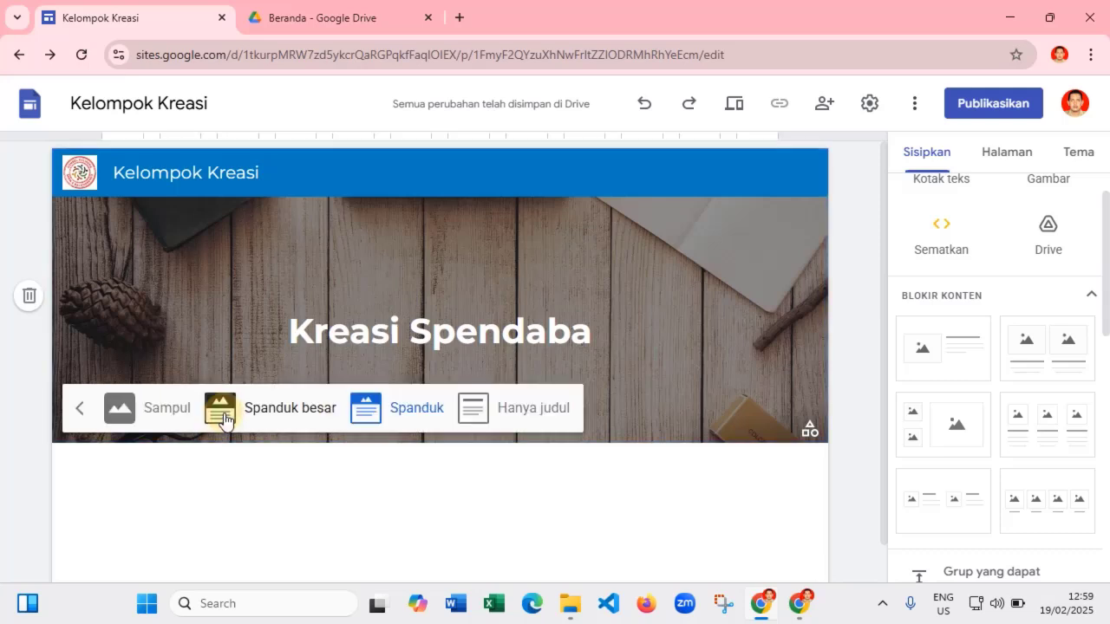
pyautogui.click(286, 413)
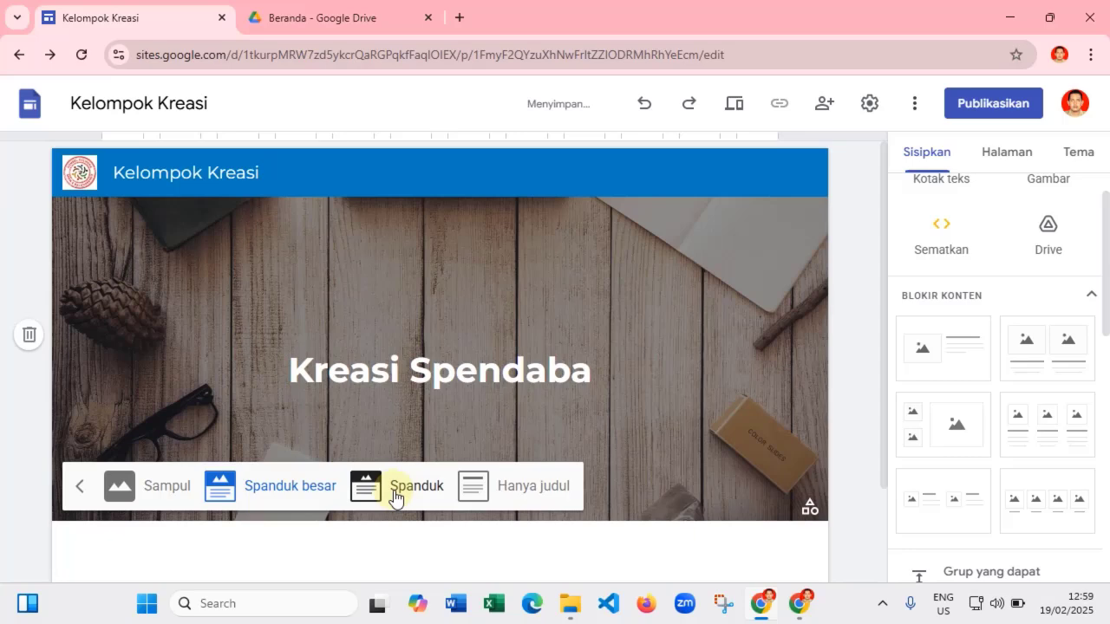
pyautogui.click(169, 488)
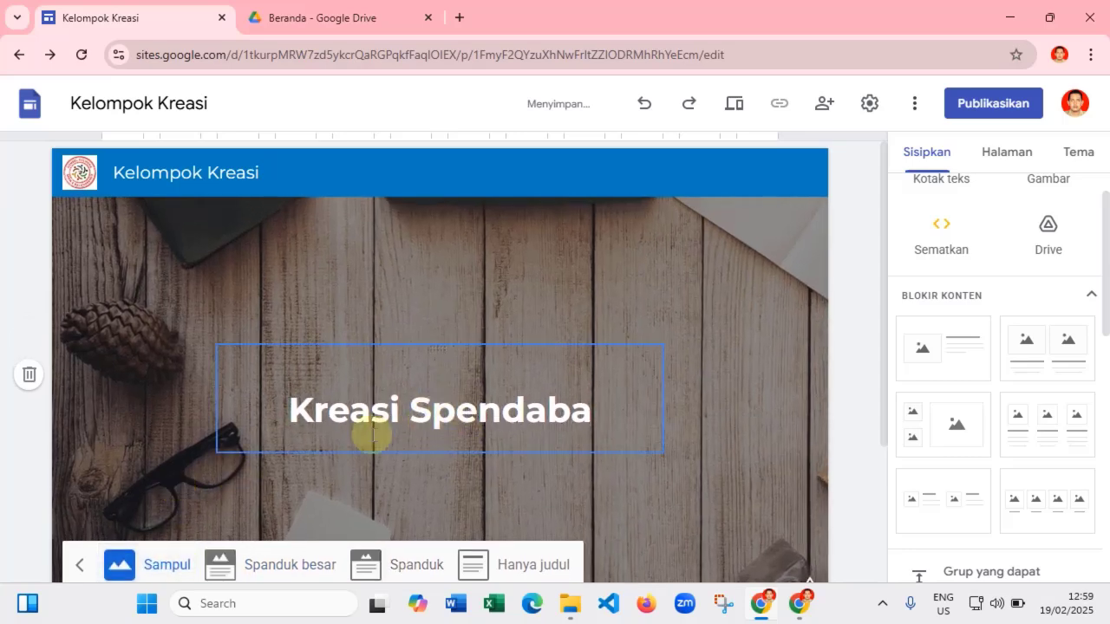
pyautogui.click(274, 559)
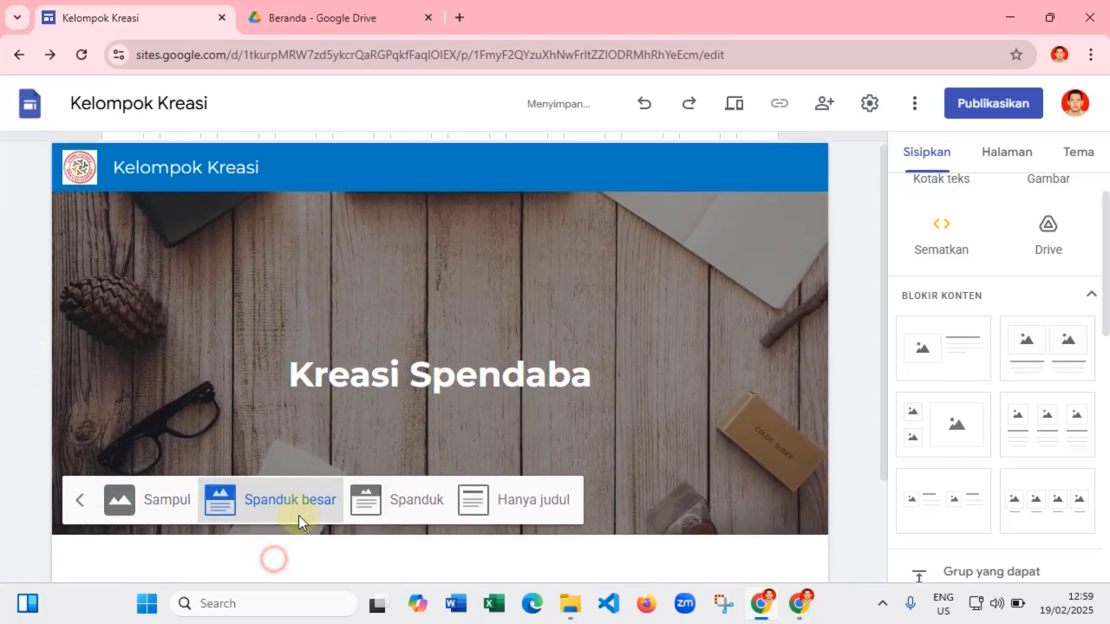
pyautogui.click(421, 482)
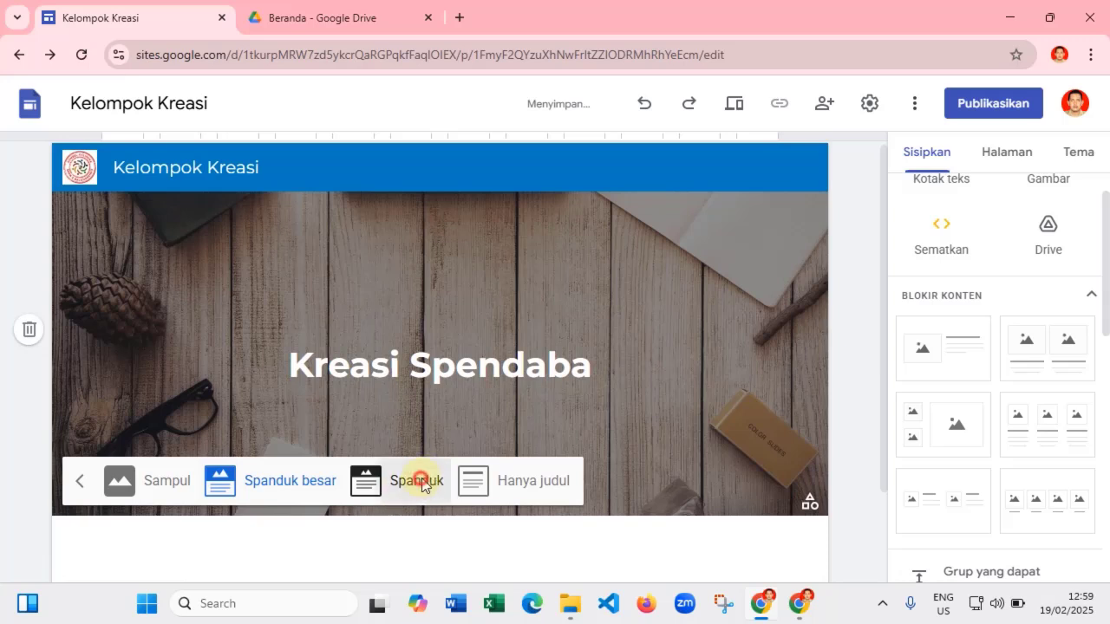
pyautogui.click(554, 407)
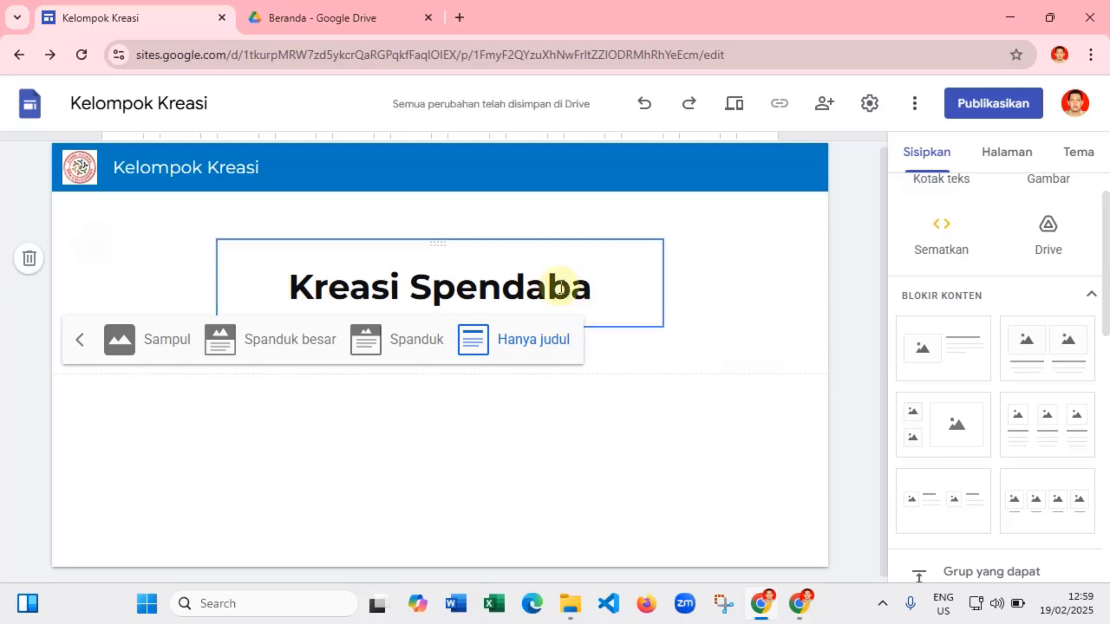
pyautogui.click(271, 345)
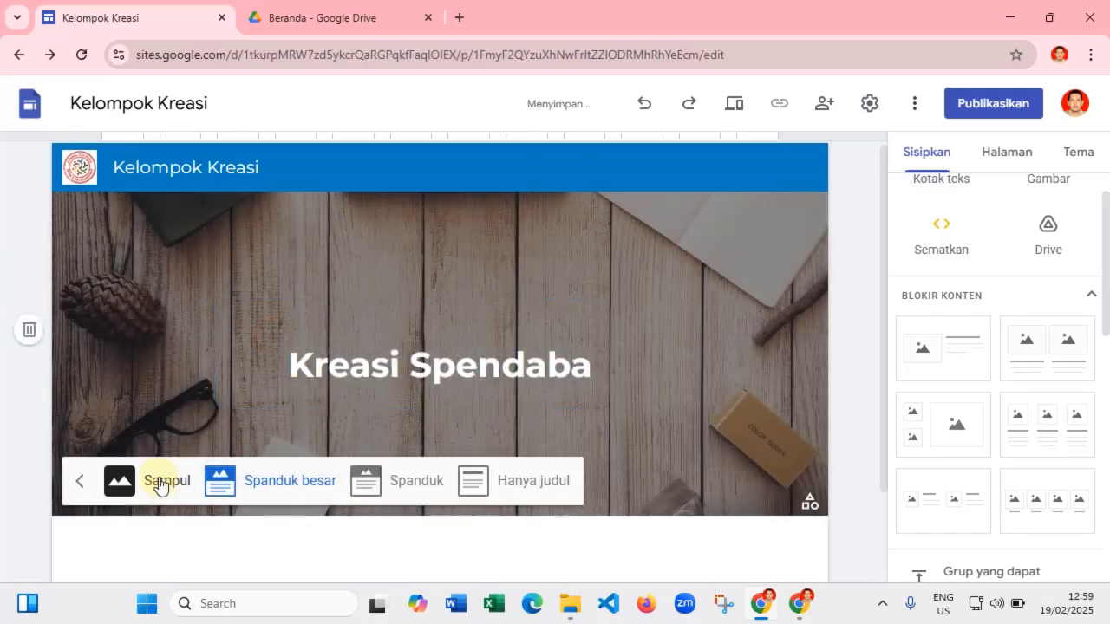
pyautogui.click(160, 484)
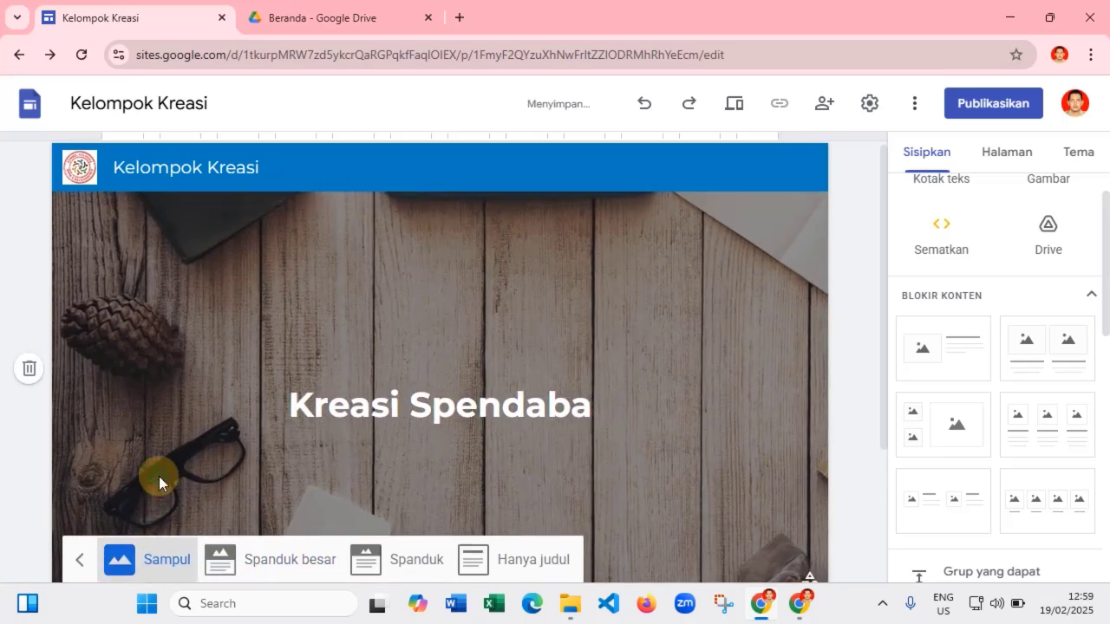
pyautogui.click(295, 562)
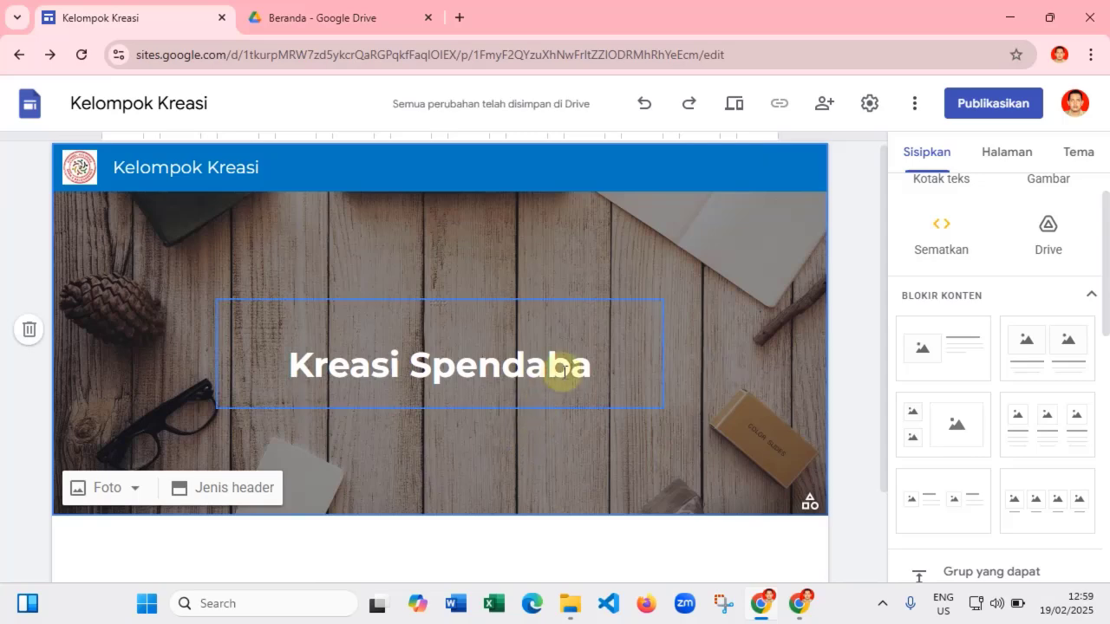
pyautogui.scroll(-2, 575, 369)
pyautogui.scroll(2, 580, 395)
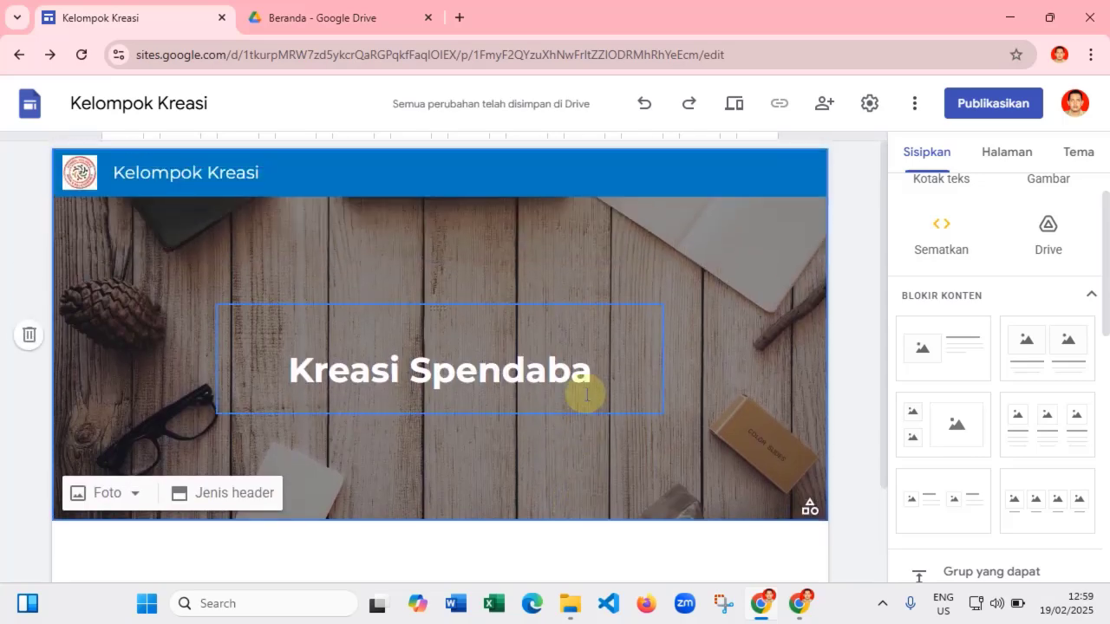
pyautogui.scroll(-2, 424, 515)
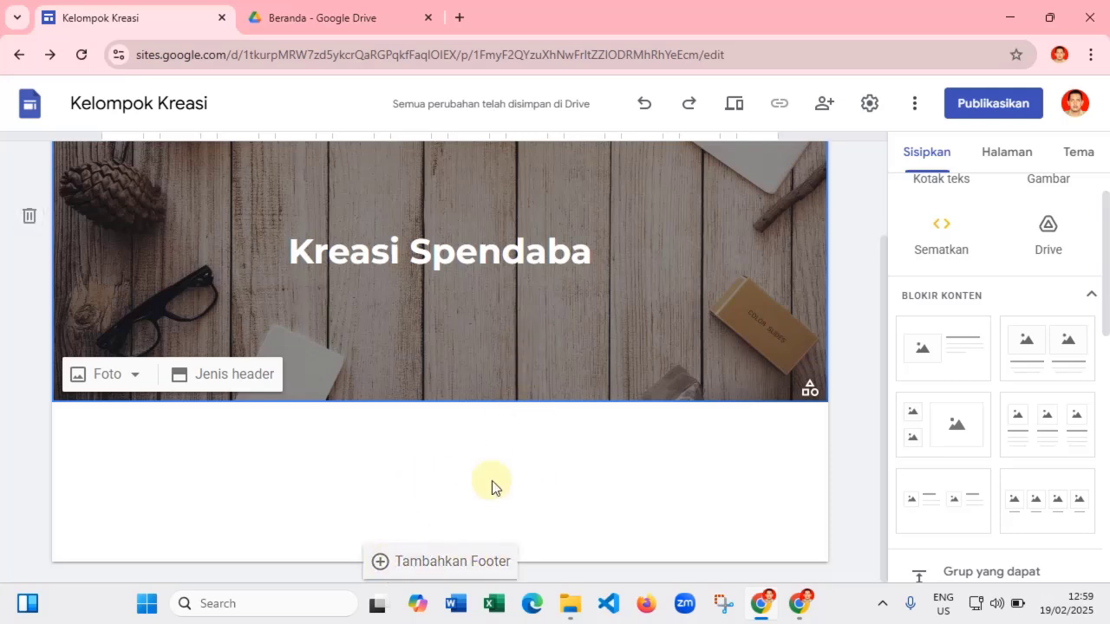
# - Add a footer reading 'Buatan saya untuk siswa siswiku tercinta' with a signature line below
pyautogui.click(382, 563)
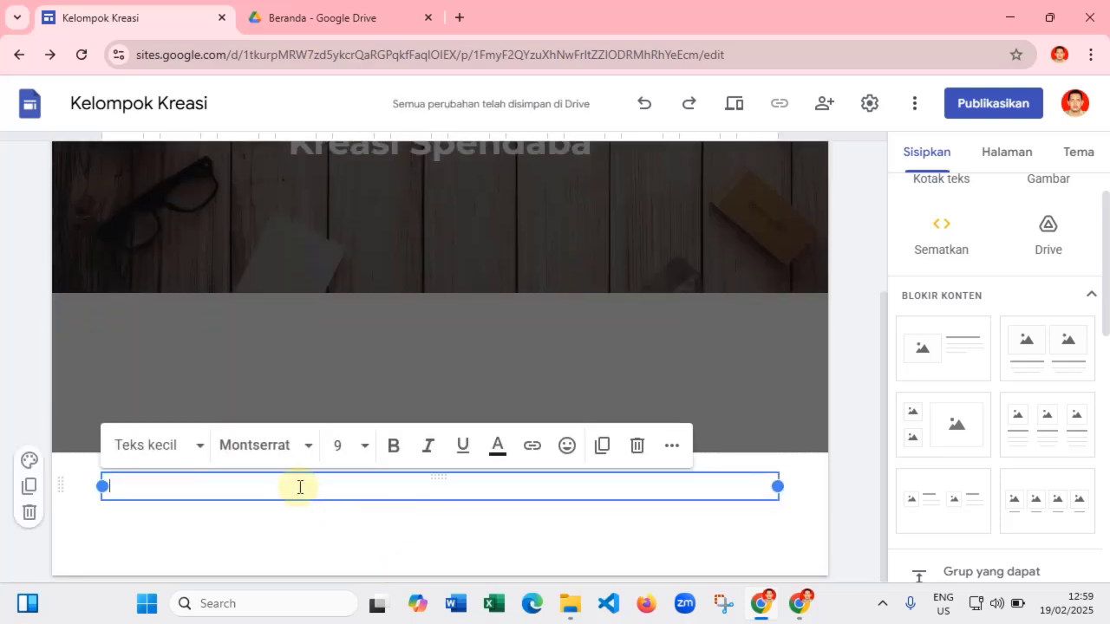
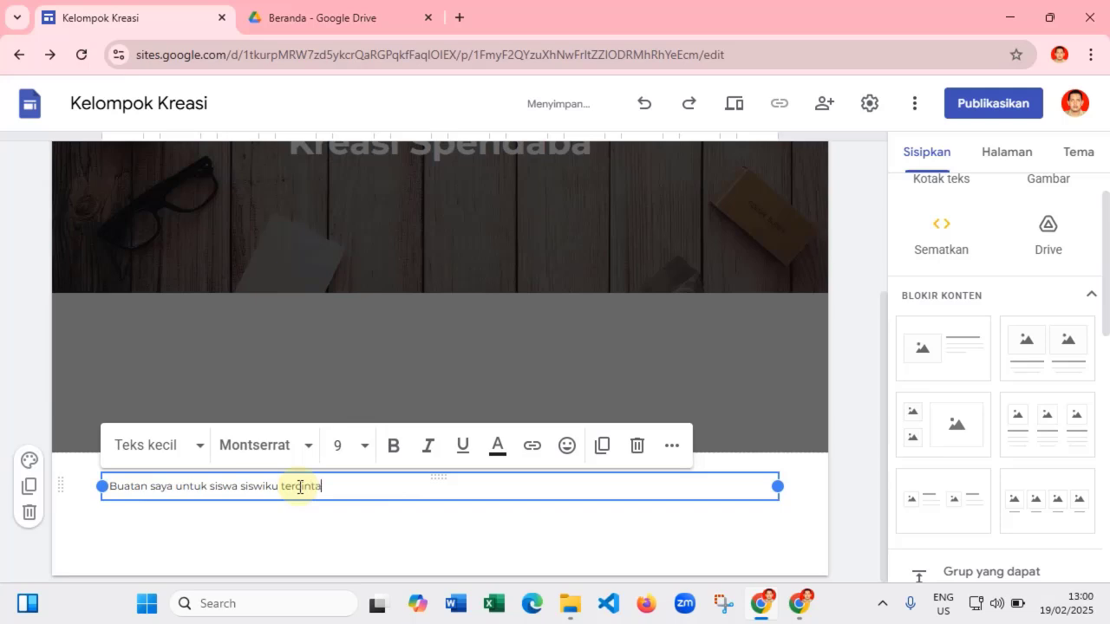
pyautogui.press('Return')
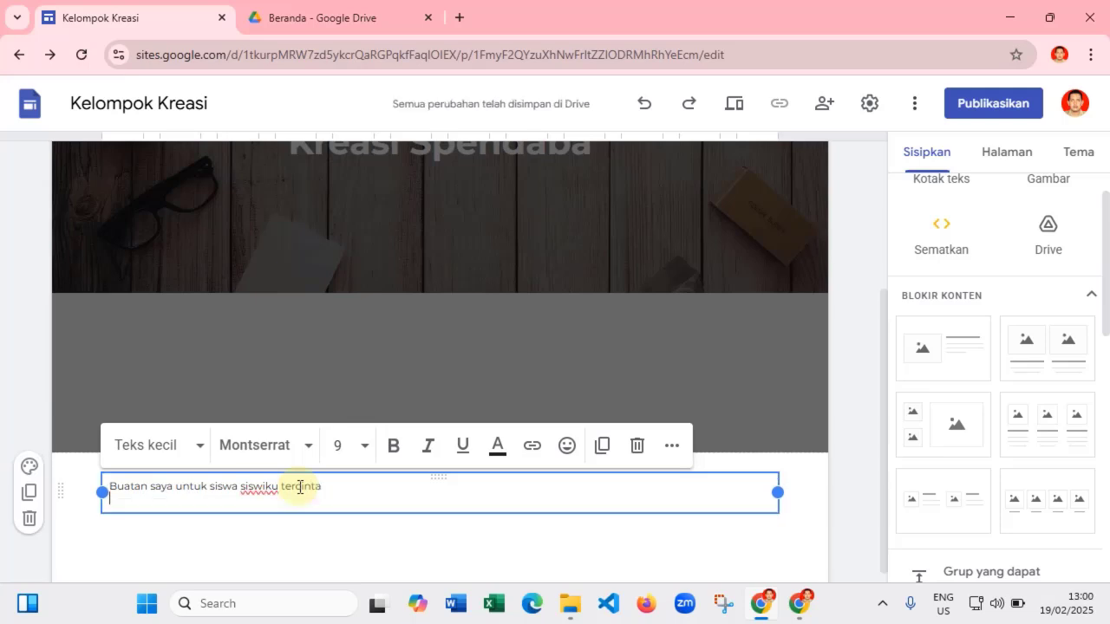
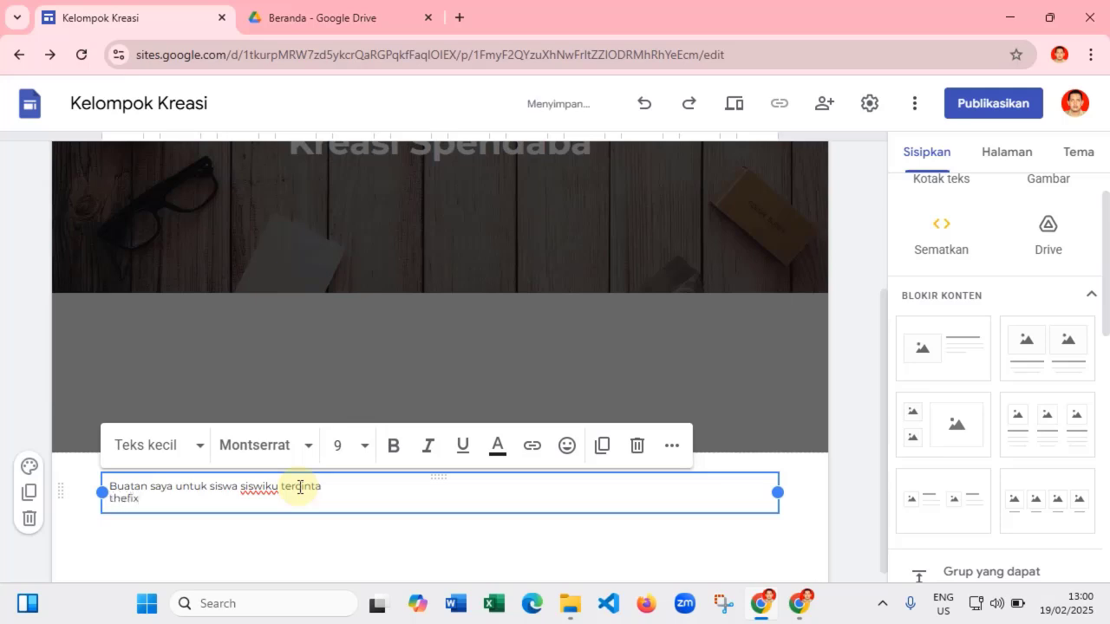
pyautogui.moveTo(175, 501); pyautogui.dragTo(101, 483)
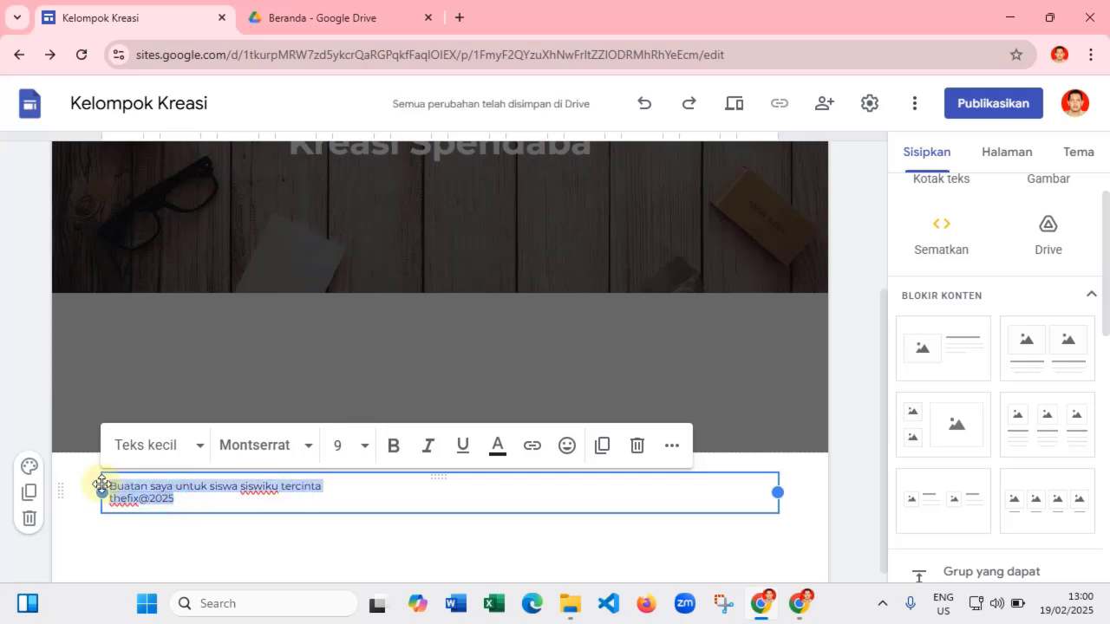
# - Center-align the footer's dedication and signature text
pyautogui.click(672, 446)
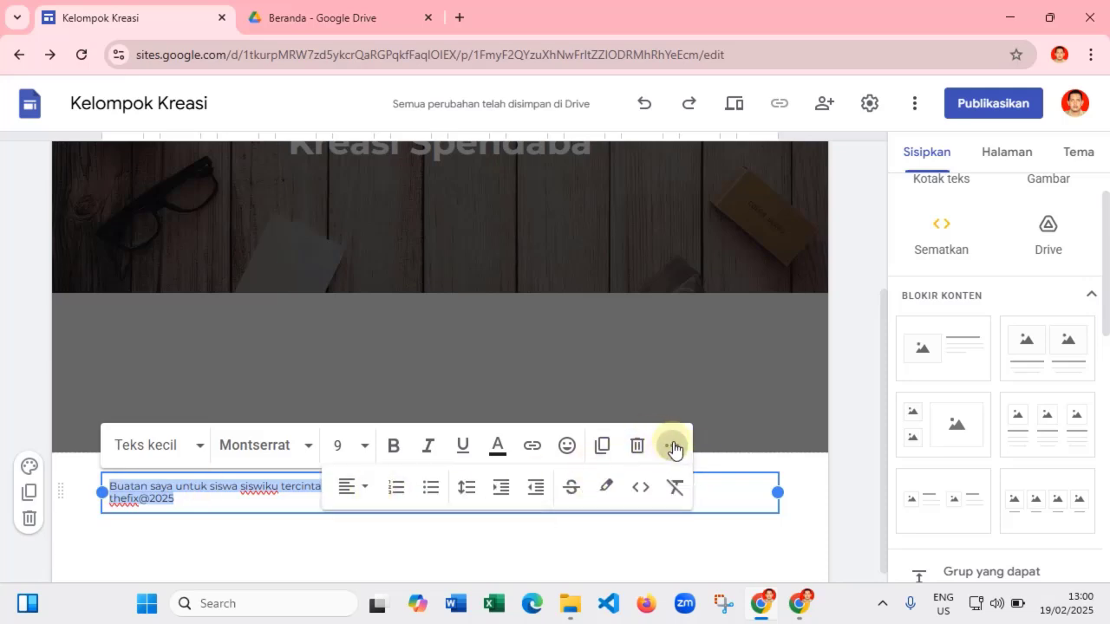
pyautogui.click(362, 487)
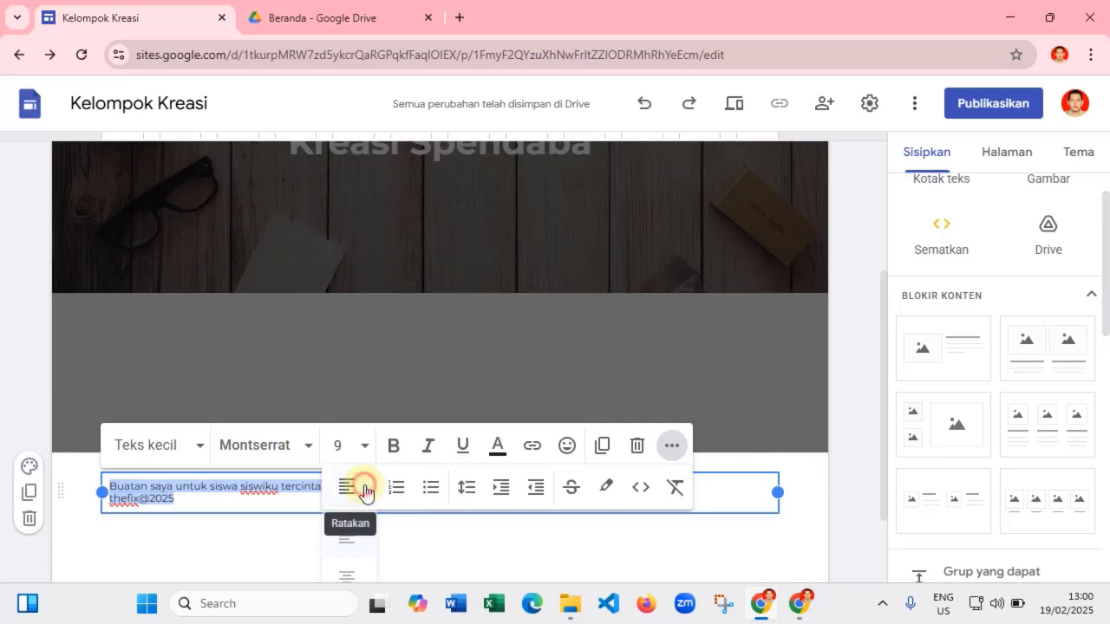
pyautogui.scroll(-1, 347, 527)
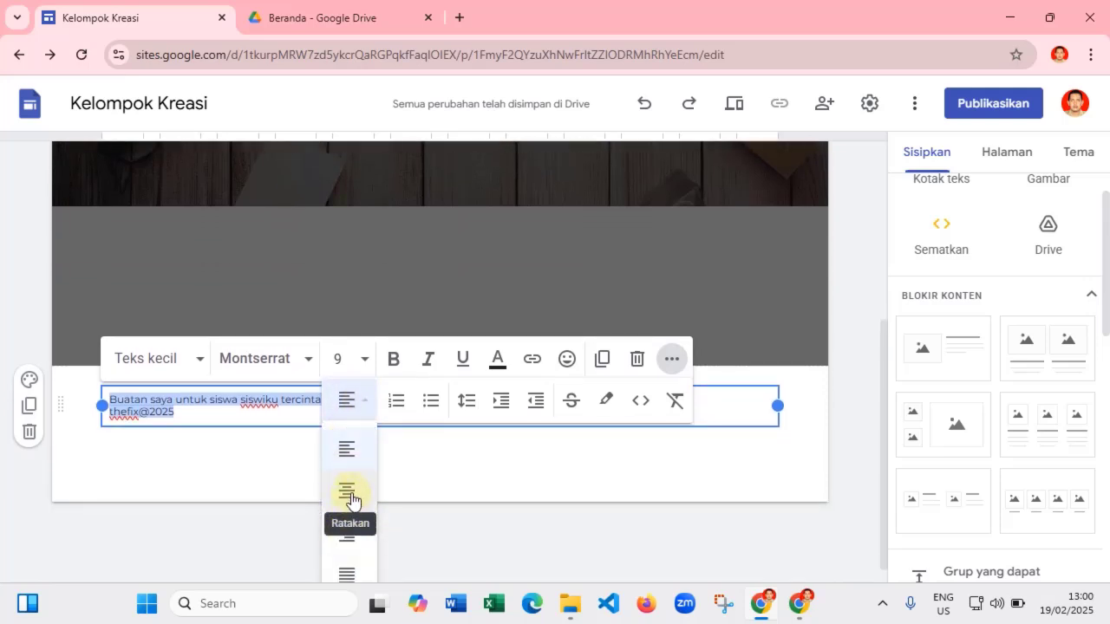
pyautogui.click(347, 492)
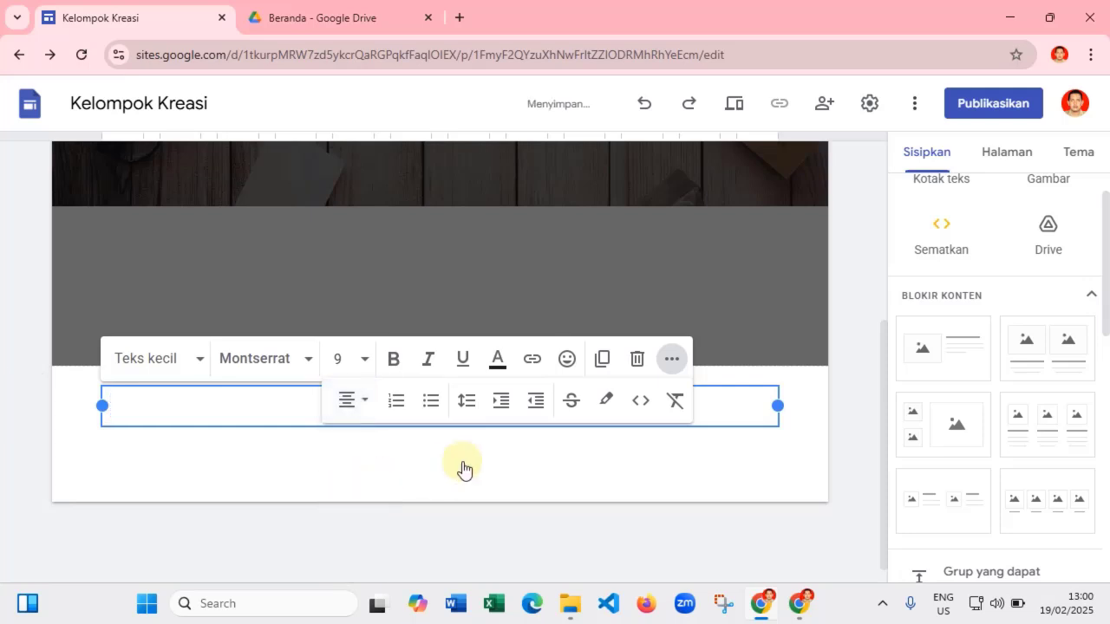
pyautogui.scroll(1, 463, 469)
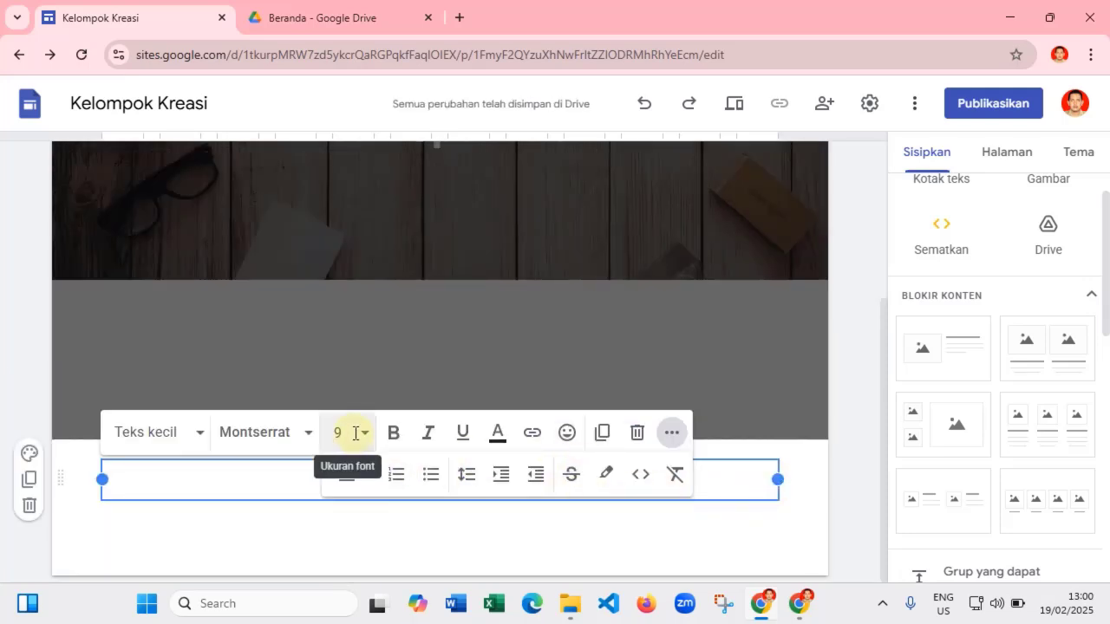
pyautogui.click(737, 537)
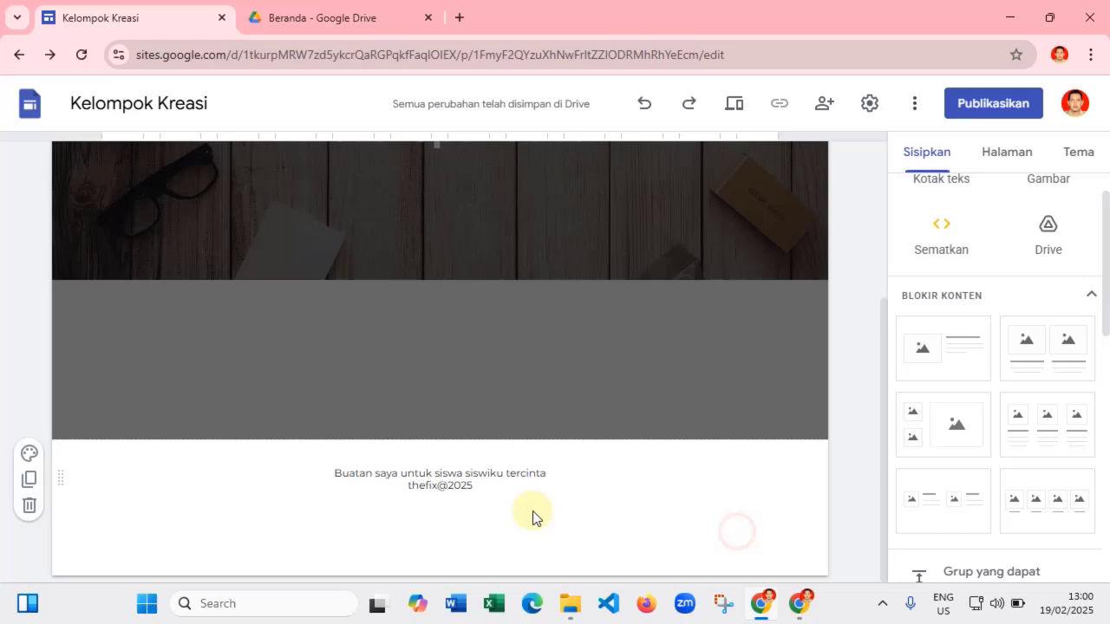
pyautogui.click(491, 482)
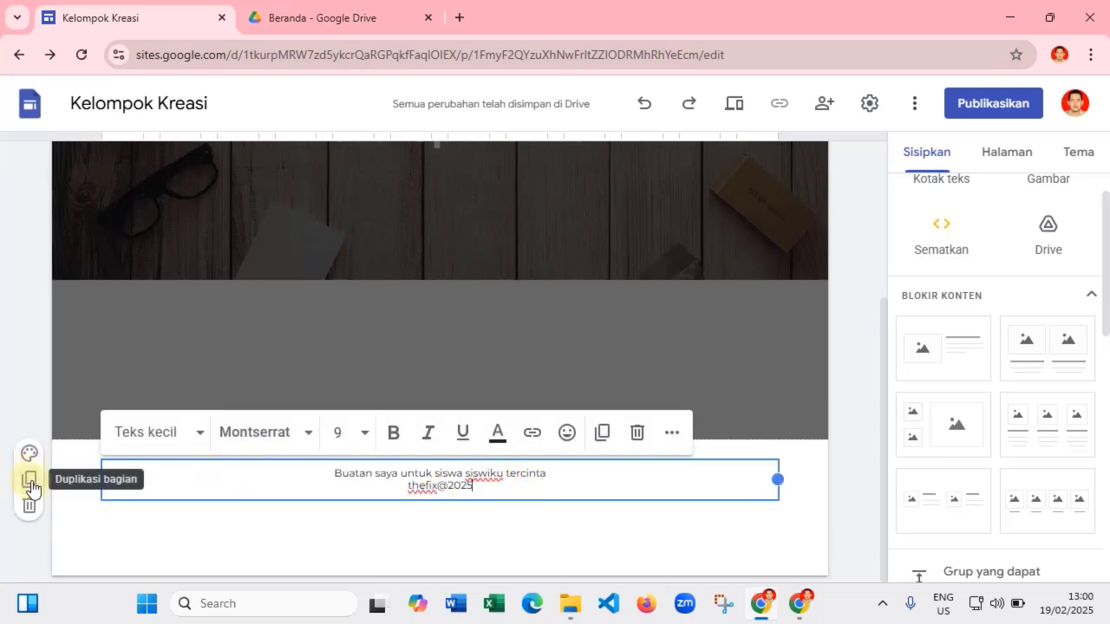
# - Apply the dark Gaya 3 colour style to the footer section
pyautogui.click(30, 454)
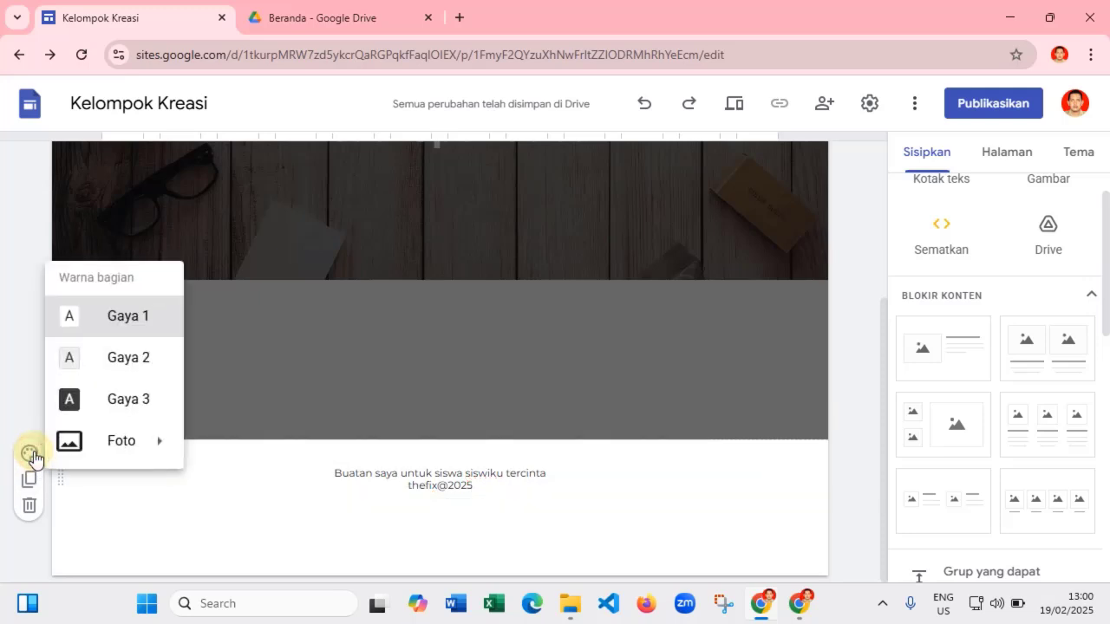
pyautogui.click(106, 399)
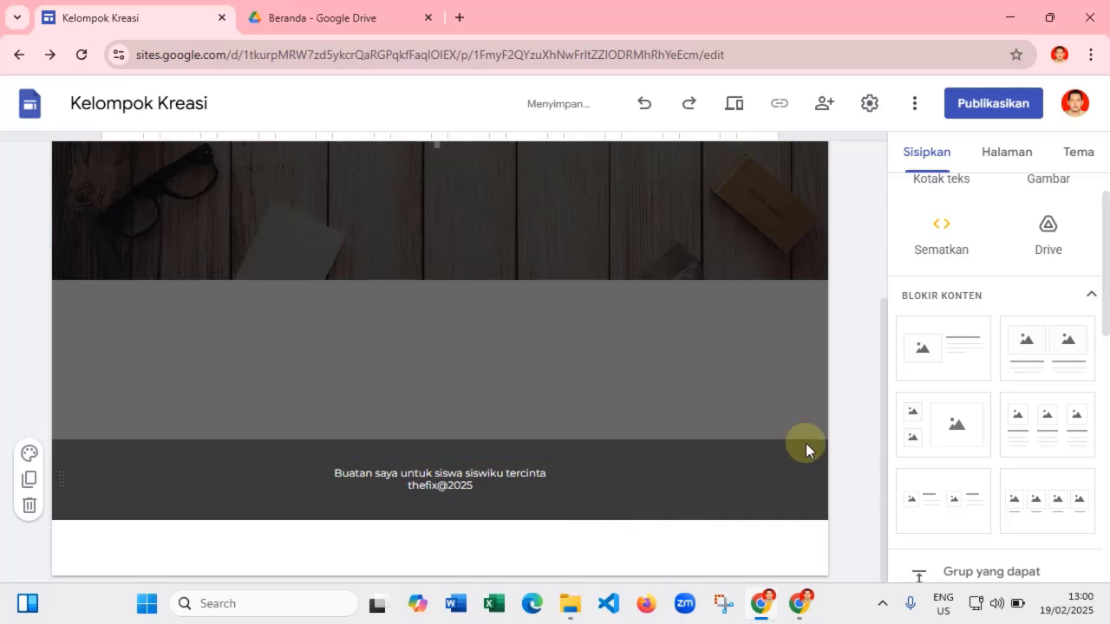
pyautogui.scroll(3, 809, 447)
pyautogui.scroll(-3, 822, 441)
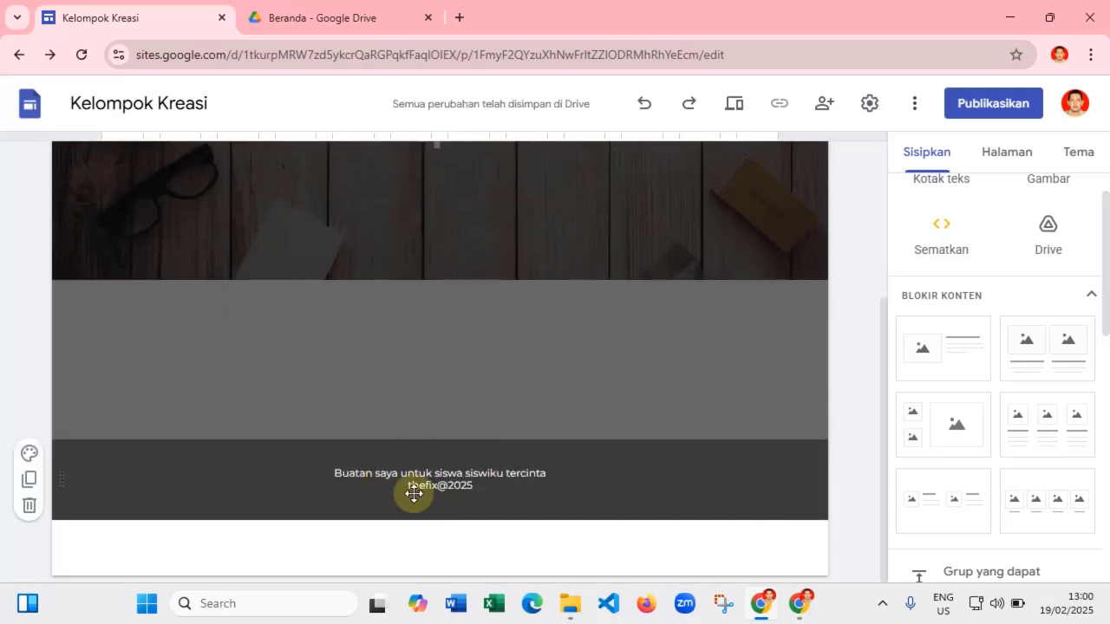
pyautogui.scroll(3, 520, 489)
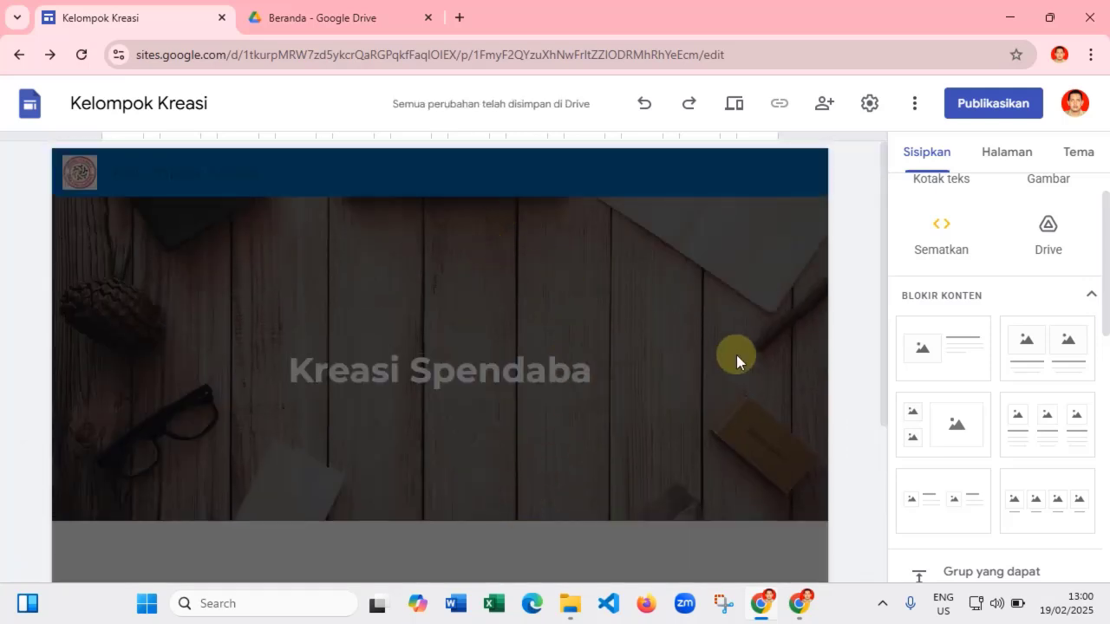
pyautogui.scroll(-3, 478, 376)
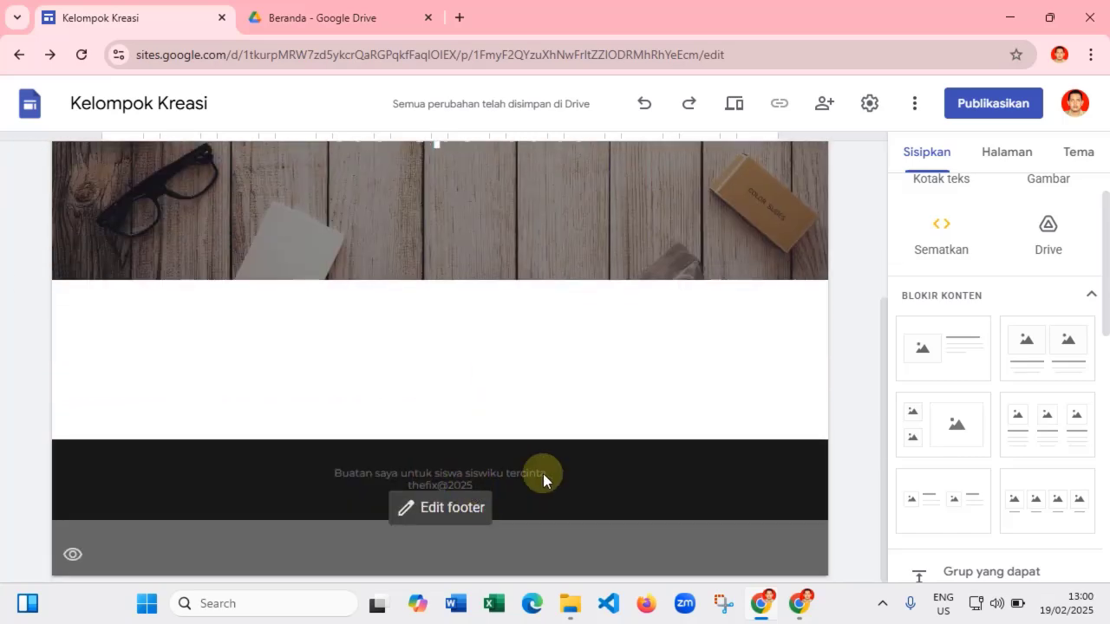
pyautogui.scroll(3, 707, 386)
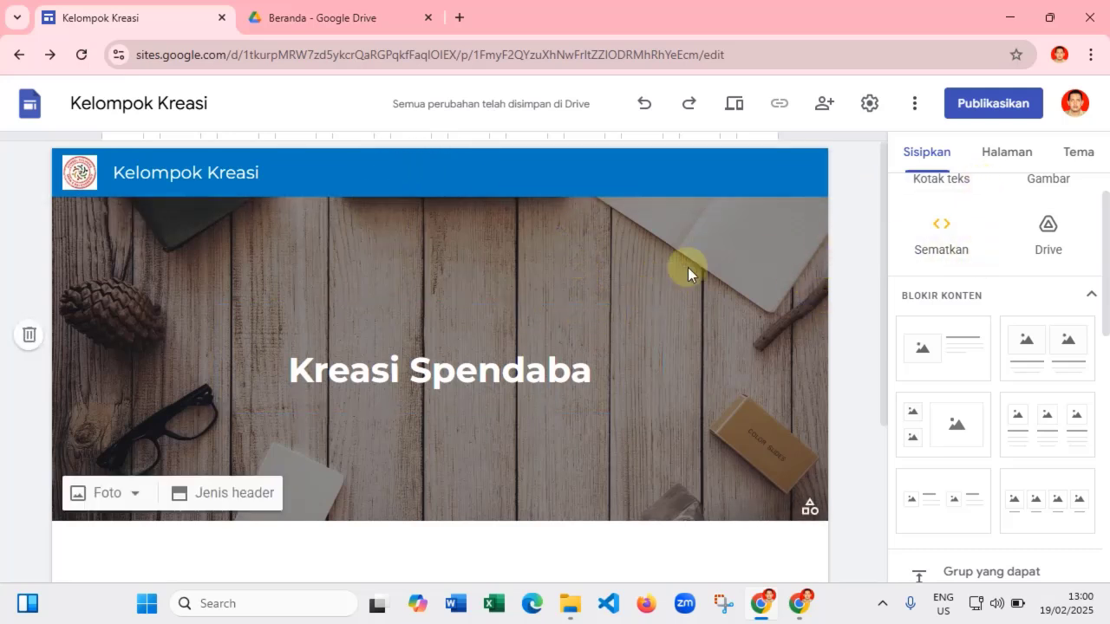
# - Rename the Halaman Muka page to 'Dasboard' through its Properti dialog
pyautogui.click(1016, 155)
pyautogui.click(971, 236)
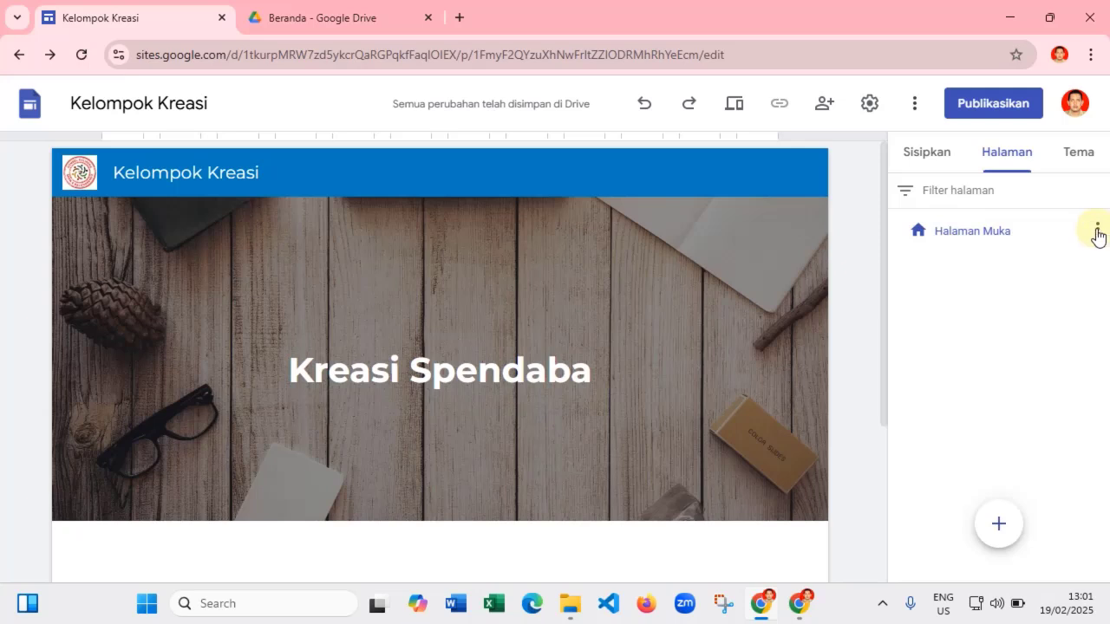
pyautogui.click(1099, 232)
pyautogui.click(957, 280)
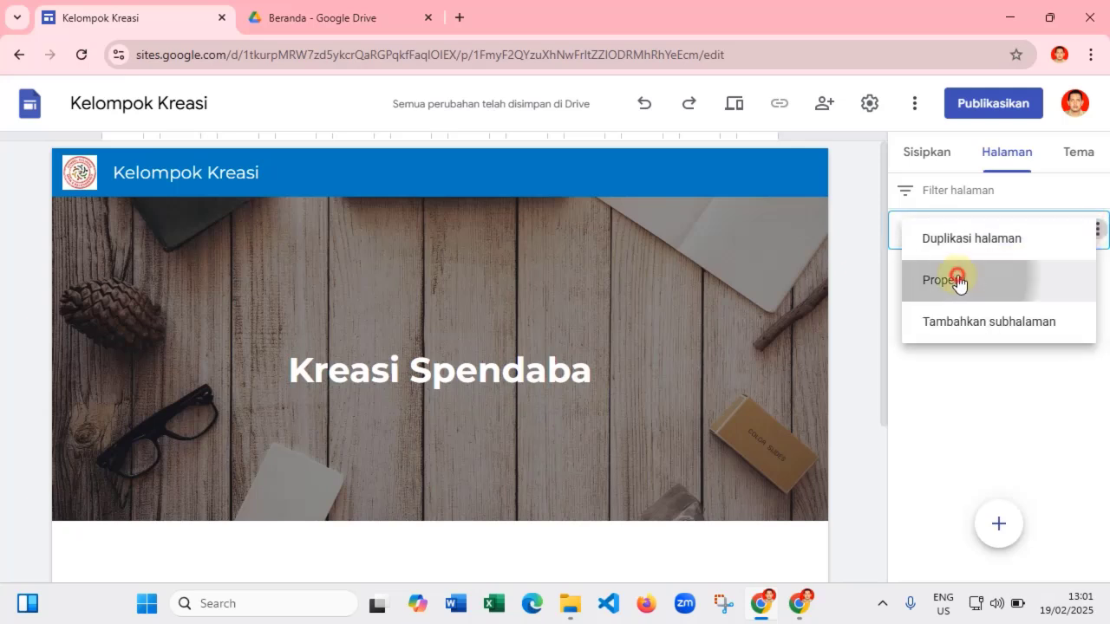
pyautogui.click(755, 296)
pyautogui.click(596, 303)
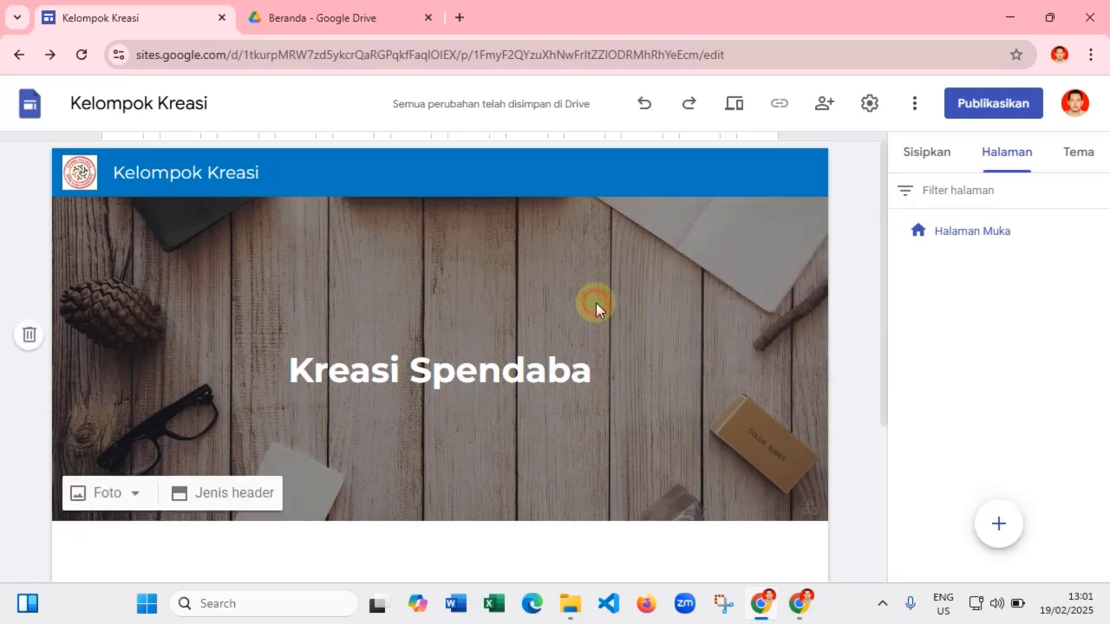
pyautogui.click(1098, 233)
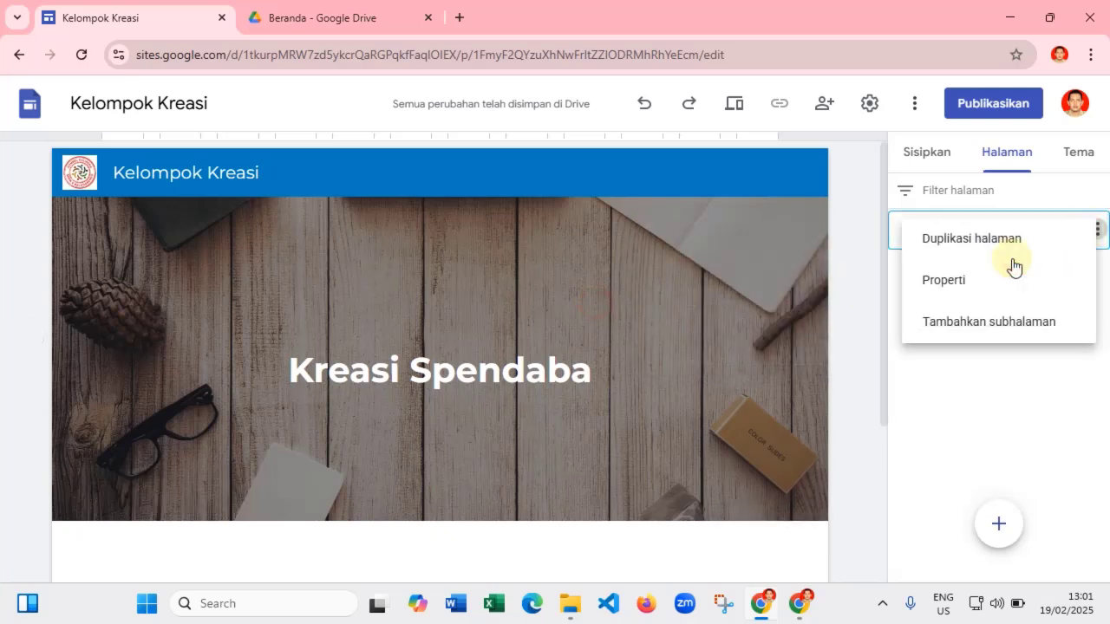
pyautogui.click(957, 280)
pyautogui.press('BackSpace')
pyautogui.press('BackSpace')
pyautogui.press('BackSpace')
pyautogui.press('BackSpace')
pyautogui.press('BackSpace')
pyautogui.press('BackSpace')
pyautogui.press('BackSpace')
pyautogui.press('BackSpace')
pyautogui.press('BackSpace')
pyautogui.press('BackSpace')
pyautogui.press('BackSpace')
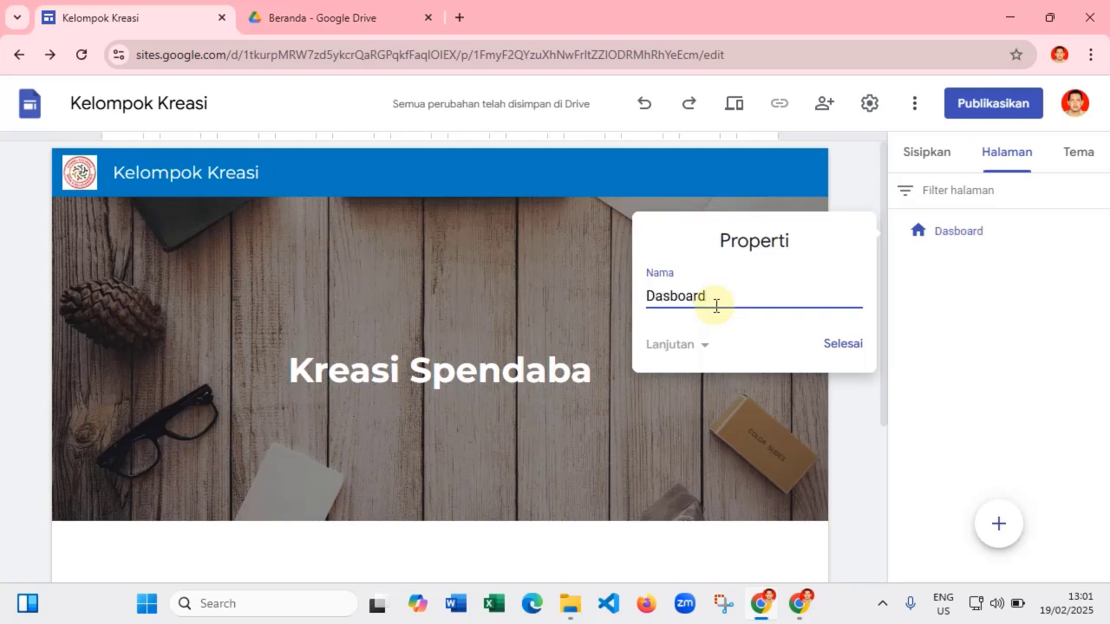
pyautogui.click(856, 345)
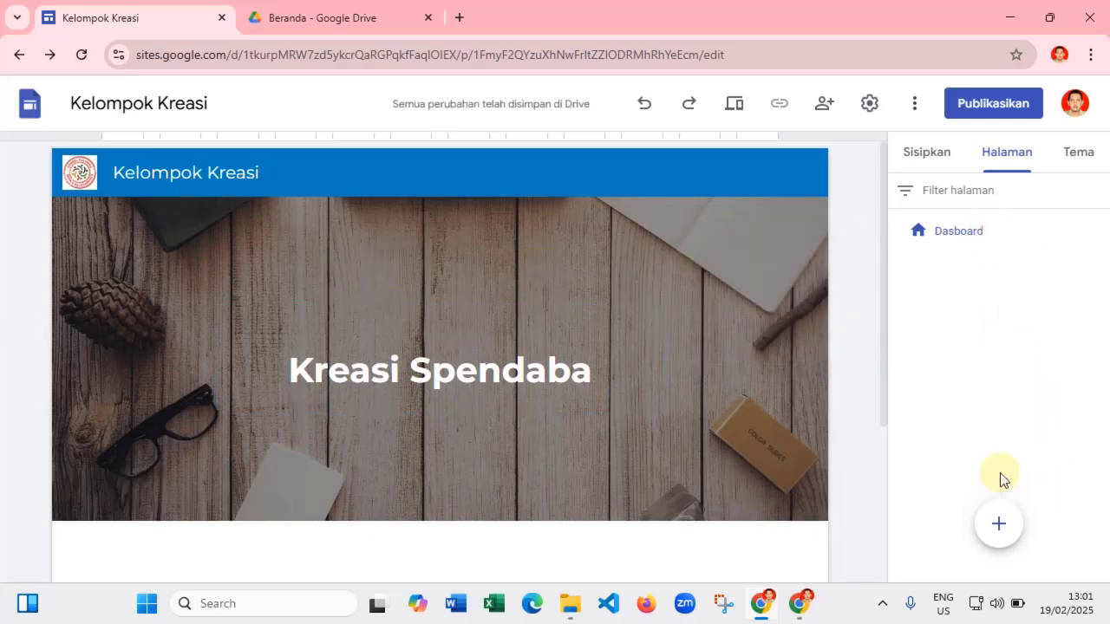
# - Add two new pages named Profil and Materi
pyautogui.moveTo(998, 525)
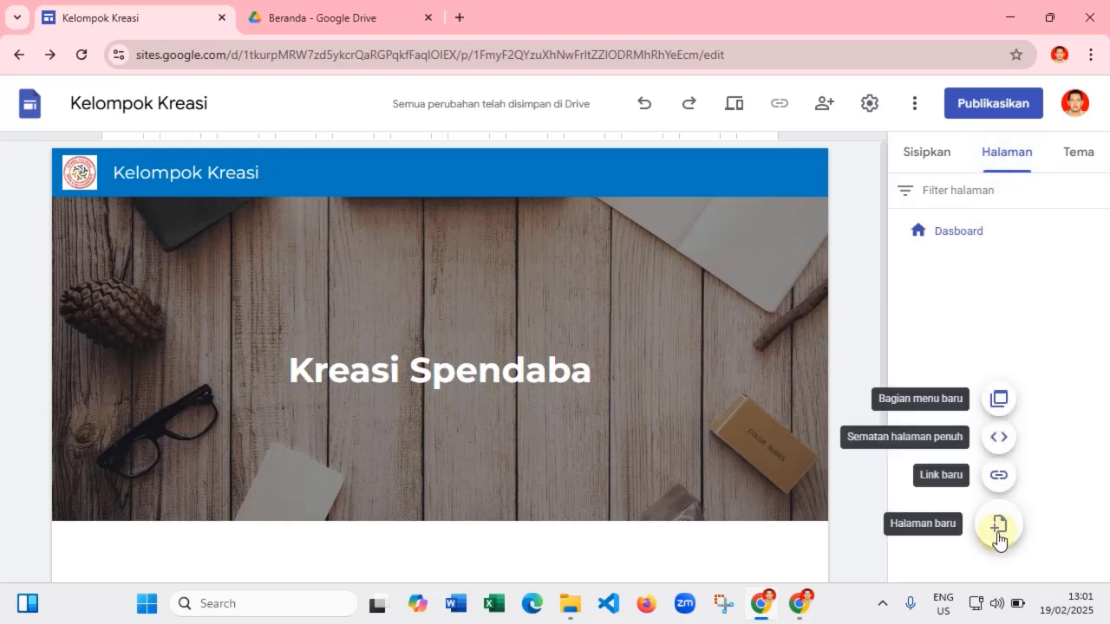
pyautogui.click(996, 527)
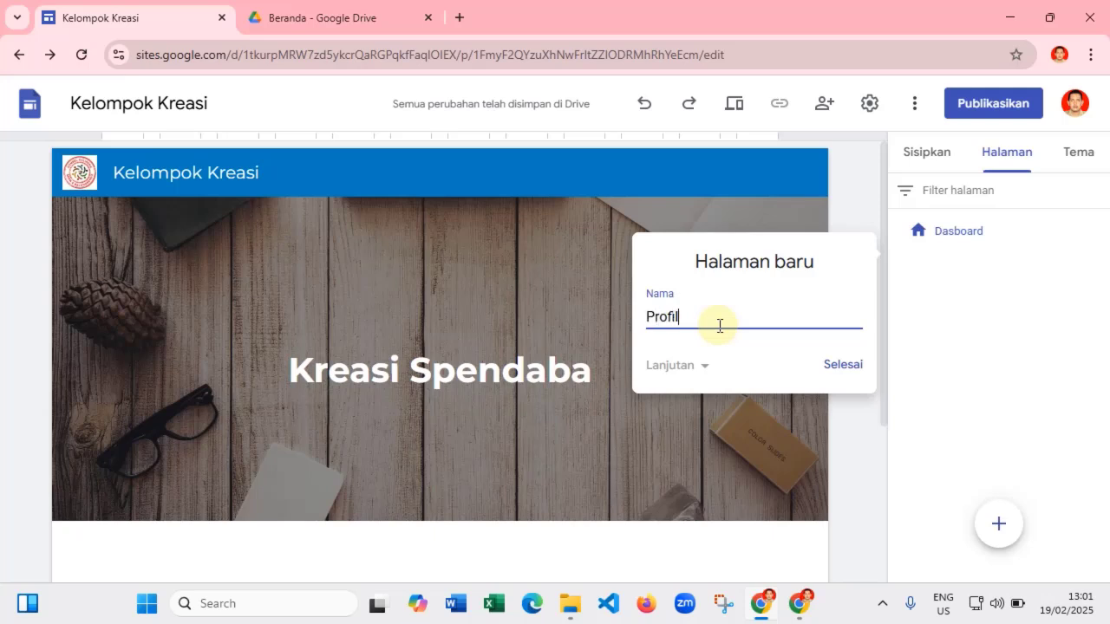
pyautogui.click(843, 364)
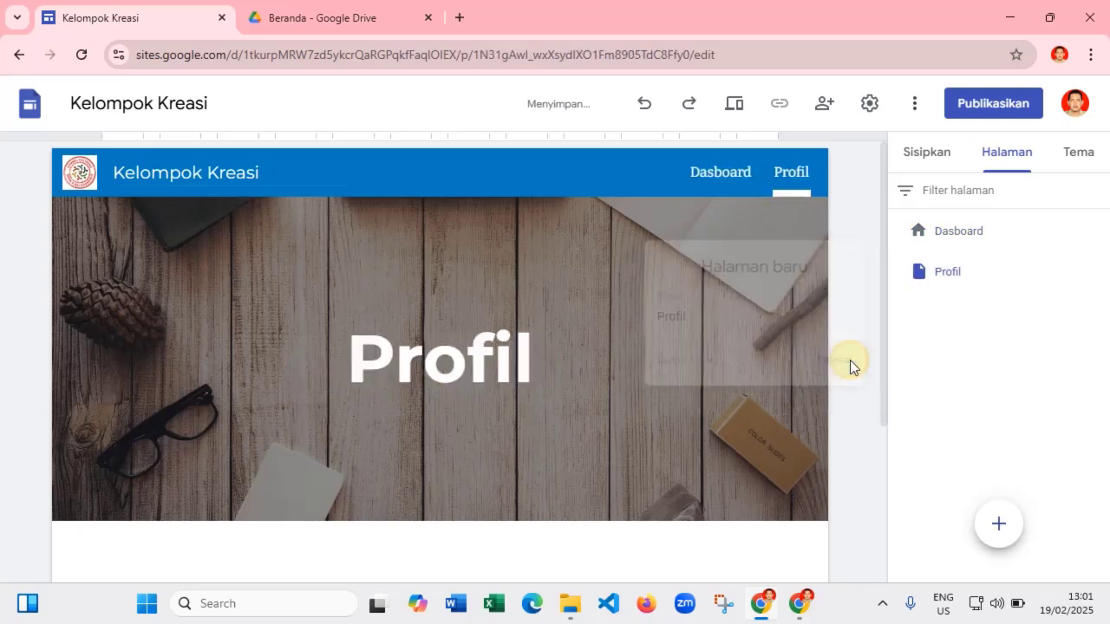
pyautogui.click(998, 525)
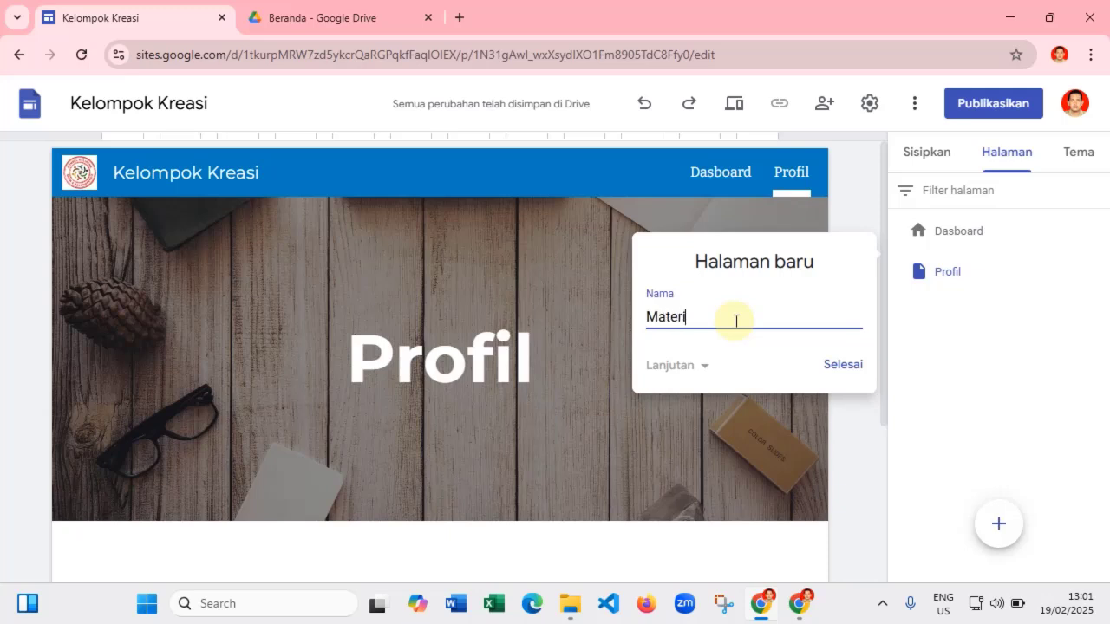
pyautogui.click(838, 365)
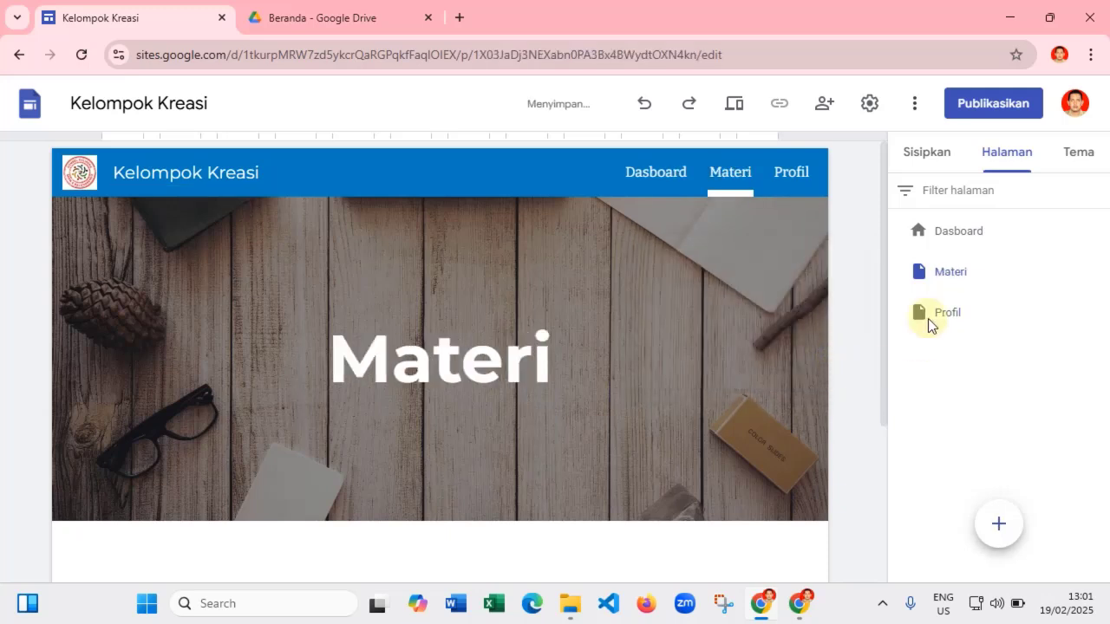
pyautogui.click(957, 232)
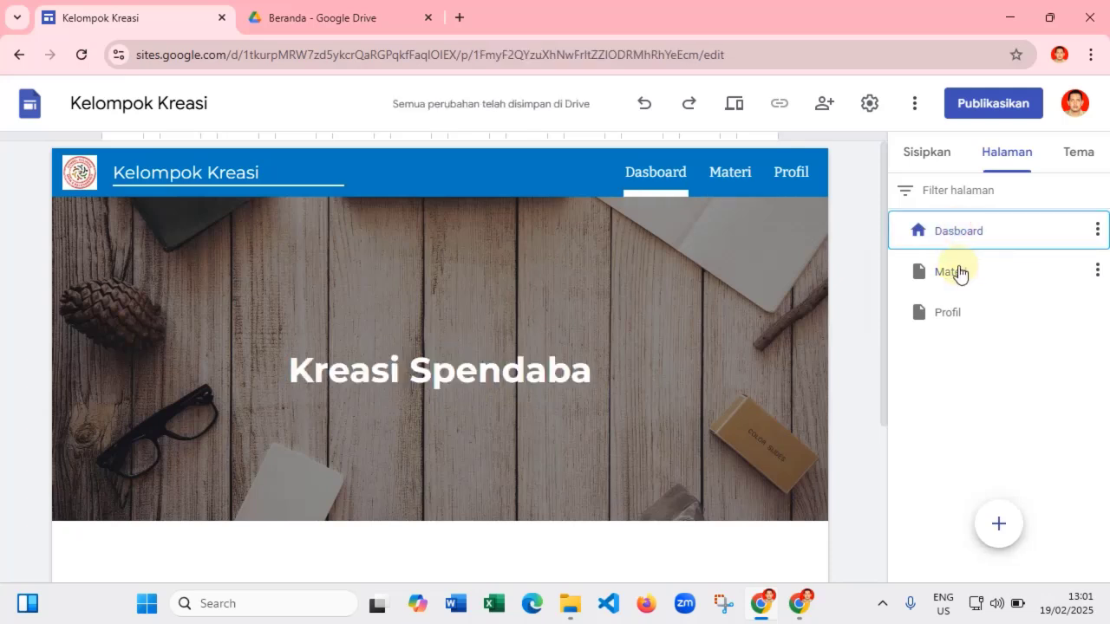
pyautogui.click(956, 272)
pyautogui.click(957, 313)
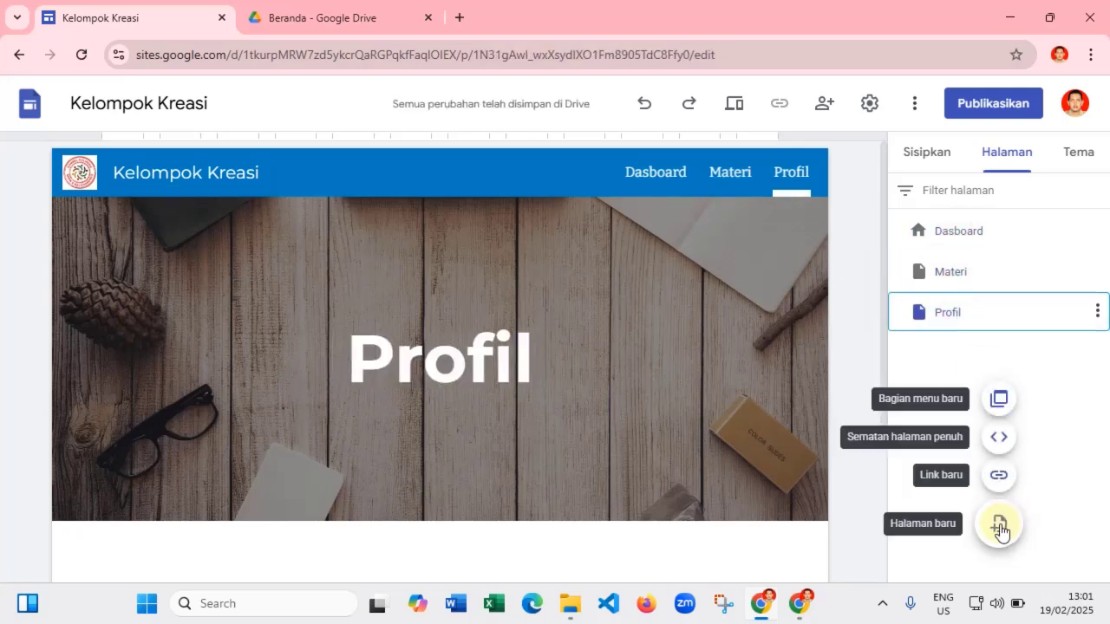
# - Add two more pages named Galeri Foto and Tugas
pyautogui.click(999, 525)
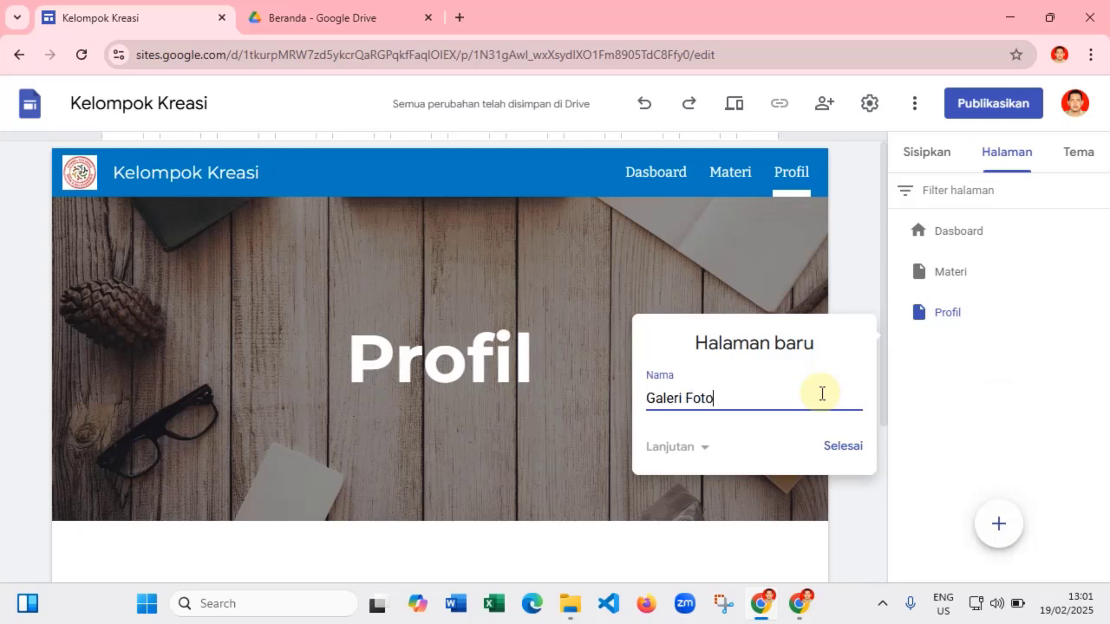
pyautogui.write('Galeri Foto')
pyautogui.click(847, 449)
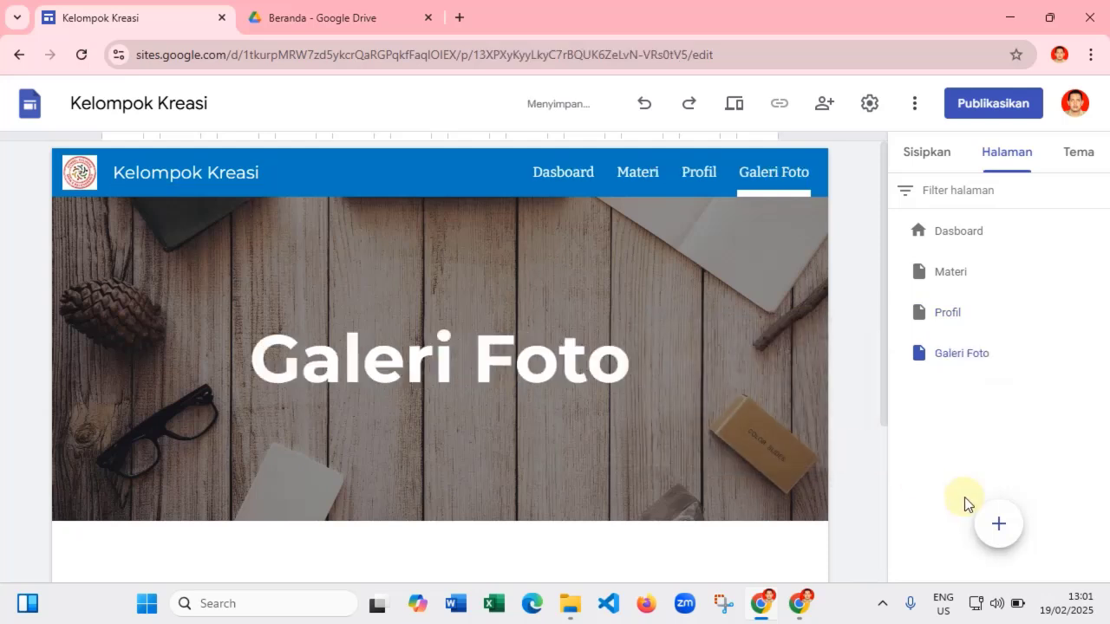
pyautogui.click(999, 525)
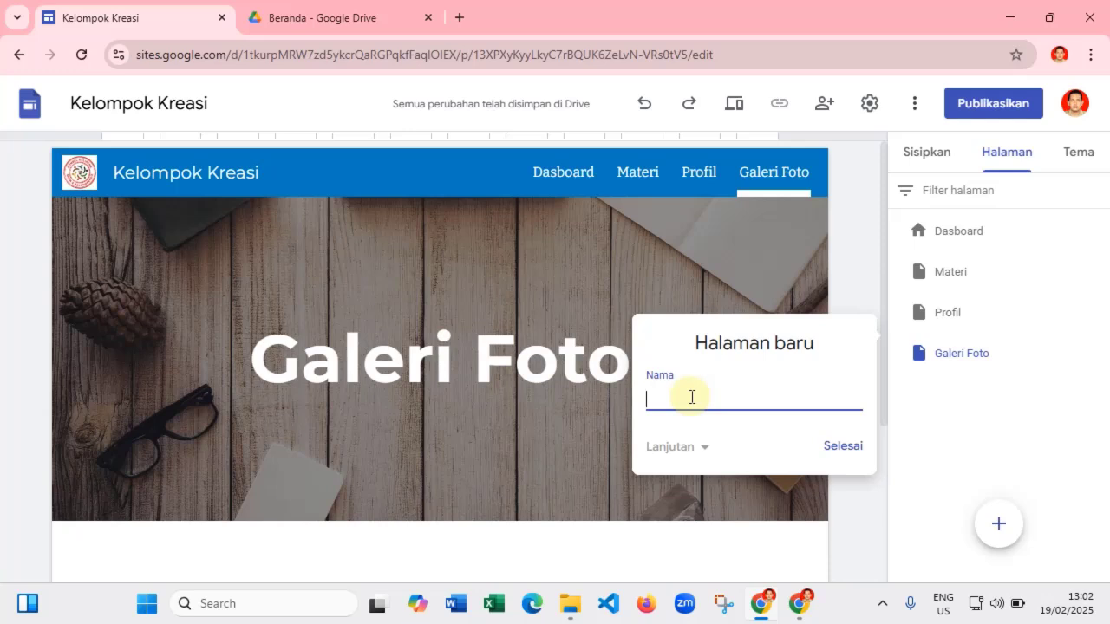
pyautogui.click(841, 445)
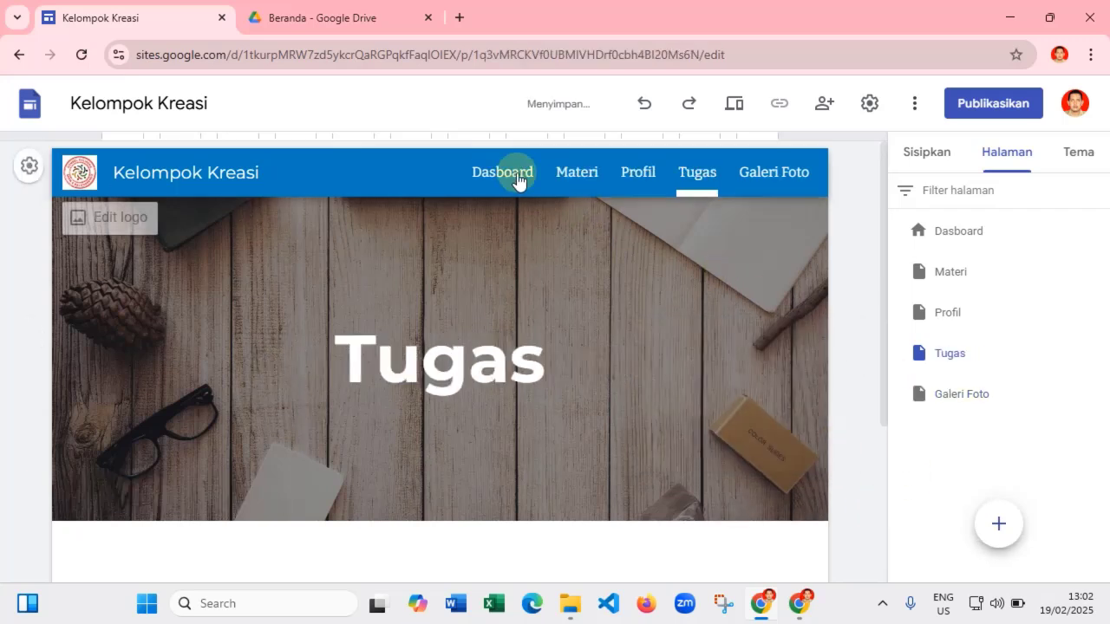
pyautogui.click(958, 396)
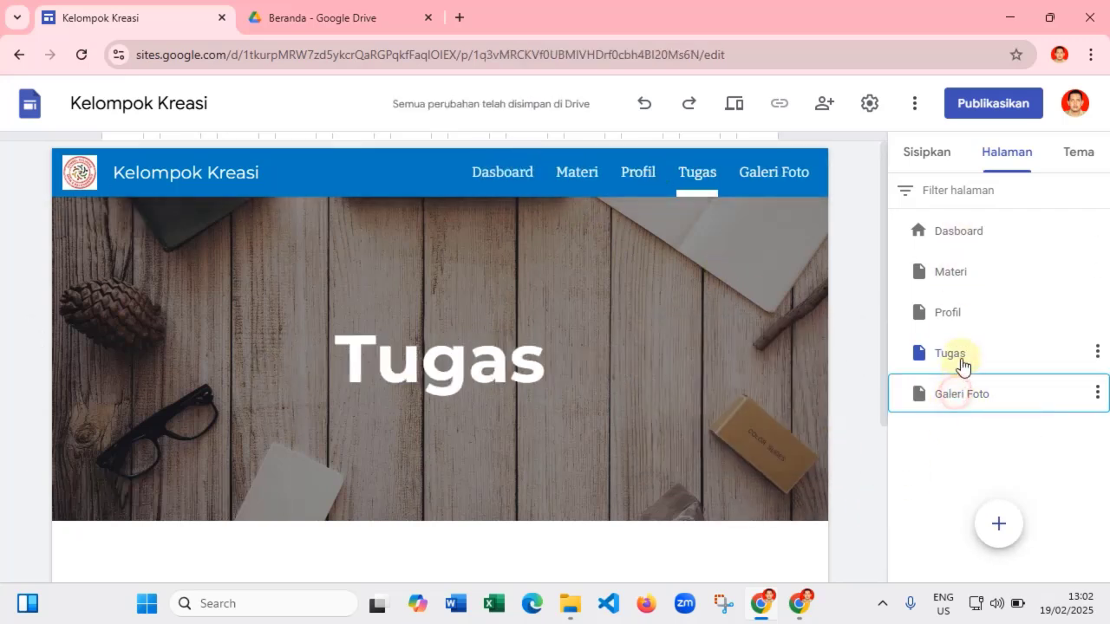
# - Drag Materi below Profil and Tugas after Galeri Foto in the Halaman list
pyautogui.click(954, 314)
pyautogui.click(954, 273)
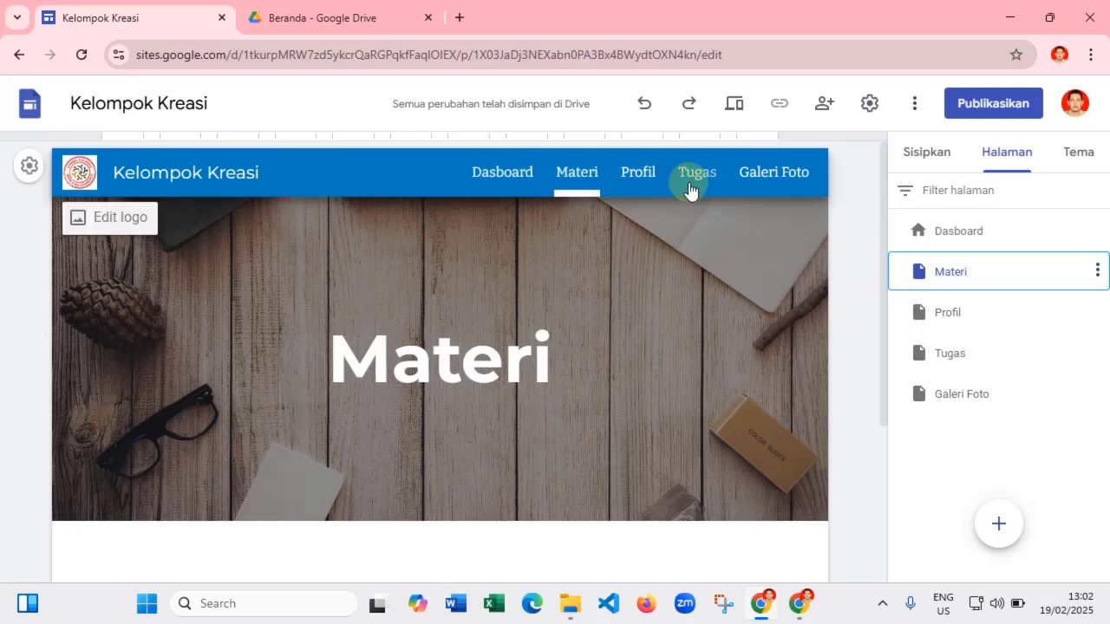
pyautogui.click(981, 273)
pyautogui.moveTo(983, 289); pyautogui.dragTo(984, 414)
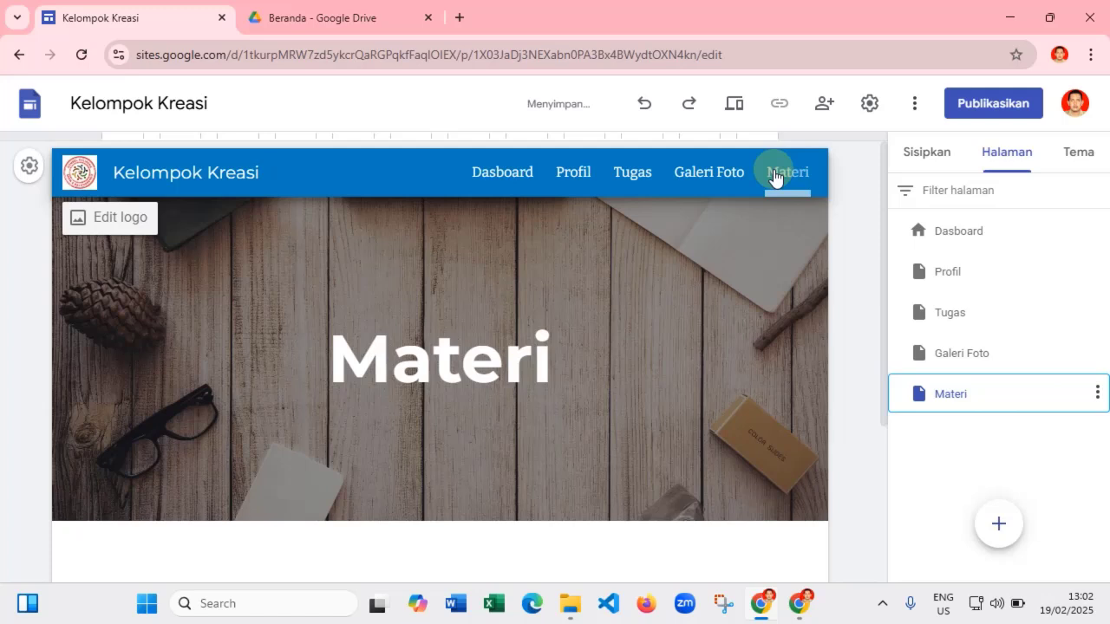
pyautogui.moveTo(980, 397); pyautogui.dragTo(981, 306)
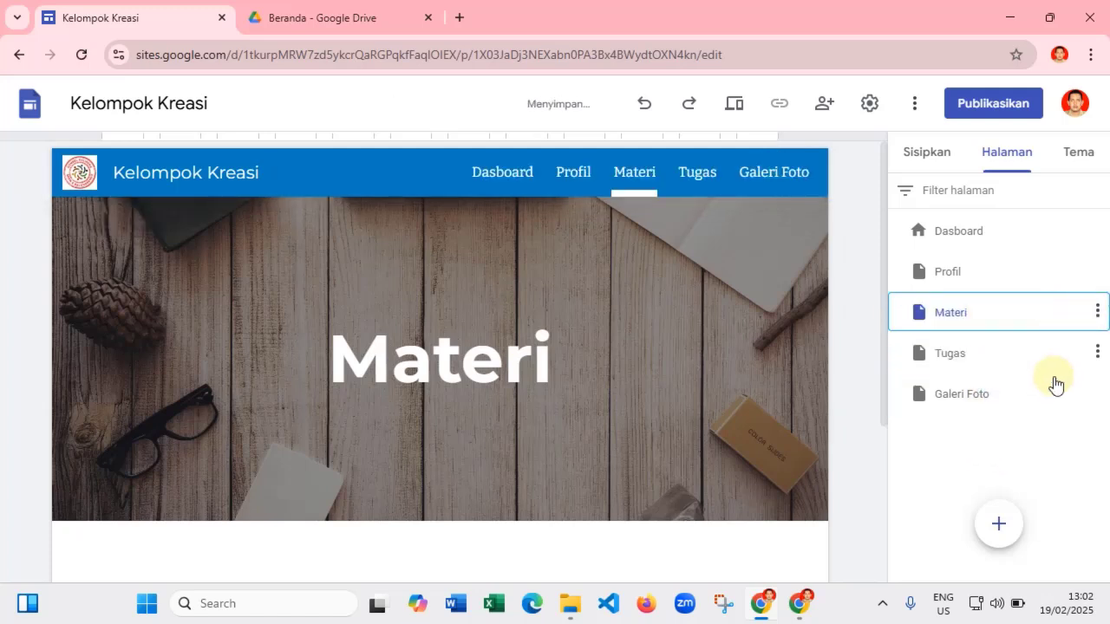
pyautogui.moveTo(952, 356); pyautogui.dragTo(956, 415)
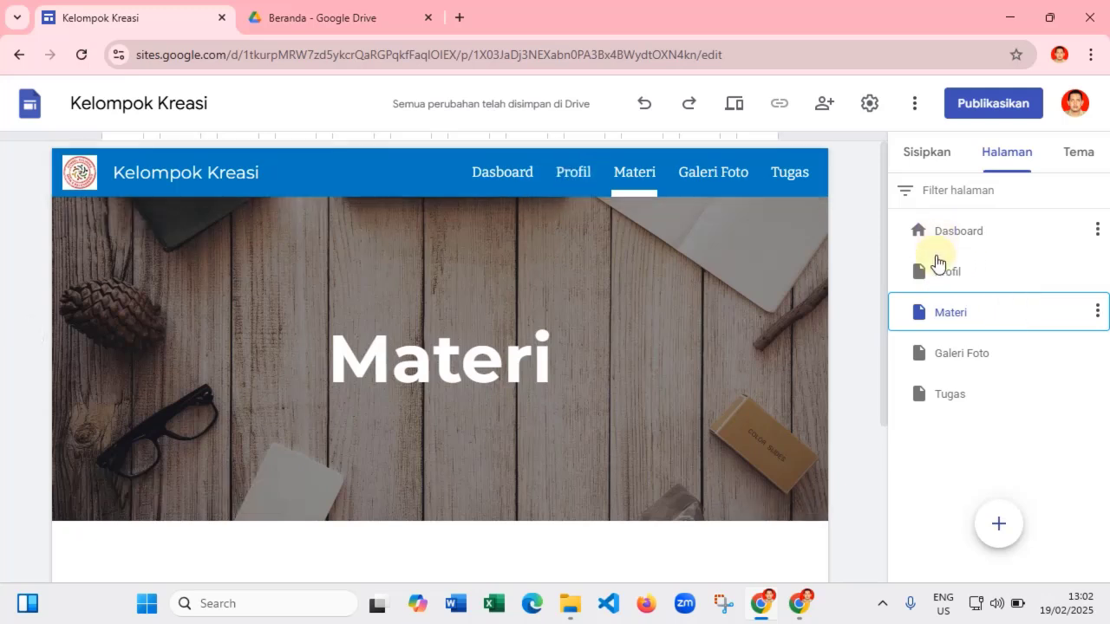
# - Switch the Profil page header from the large style to the shorter Spanduk banner
pyautogui.click(942, 274)
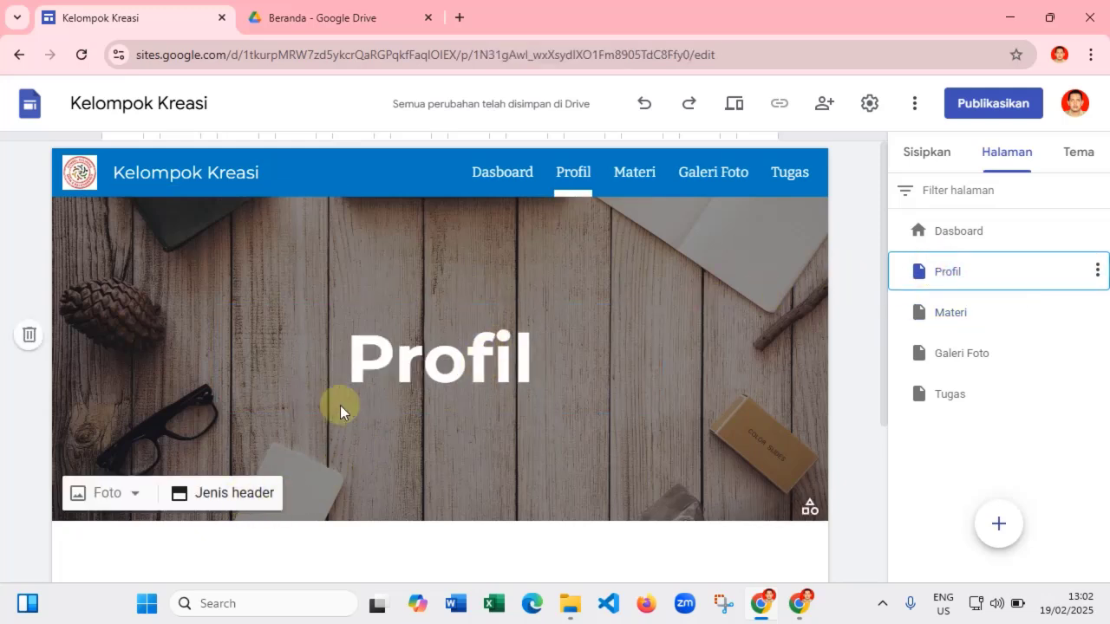
pyautogui.click(222, 496)
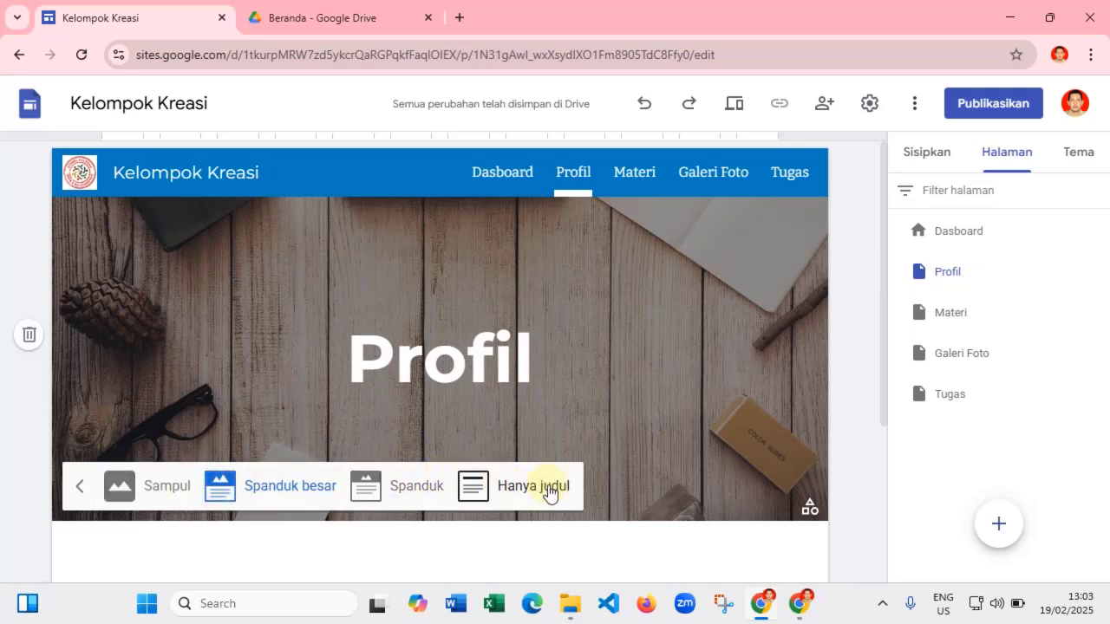
pyautogui.click(429, 490)
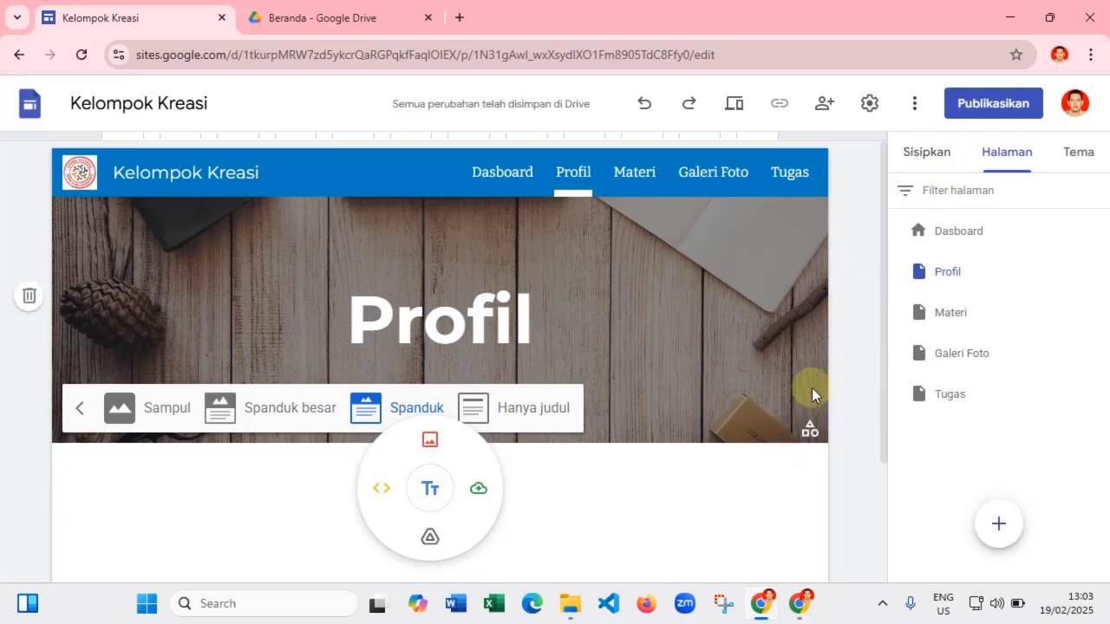
pyautogui.click(841, 347)
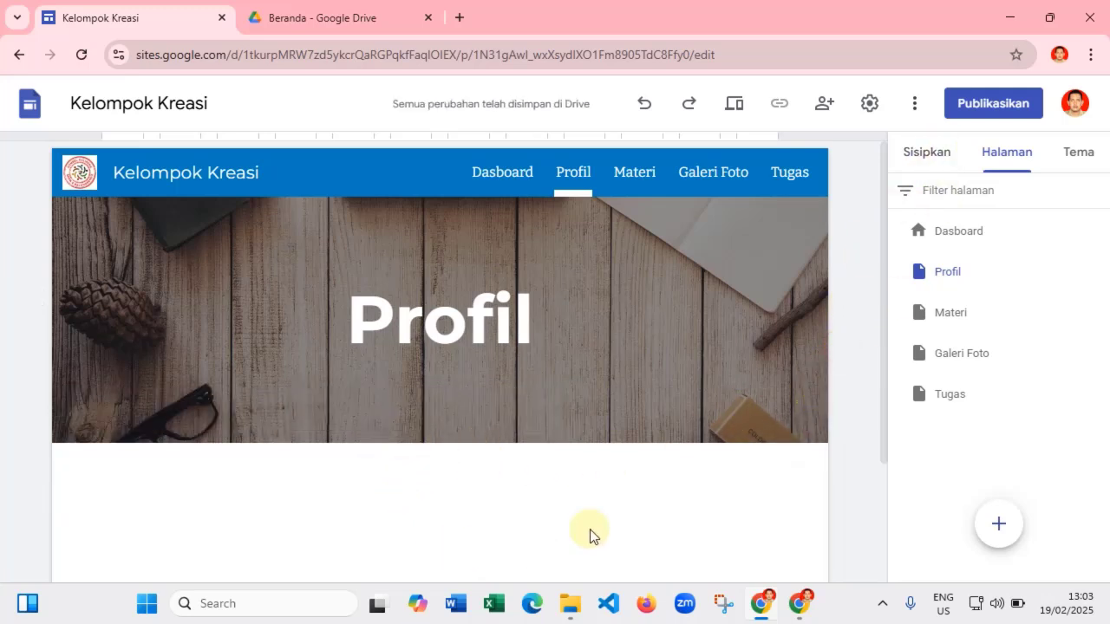
# - Insert a Kotak teks below the Profil banner and type 'Semua tentang saya' into it
pyautogui.click(921, 153)
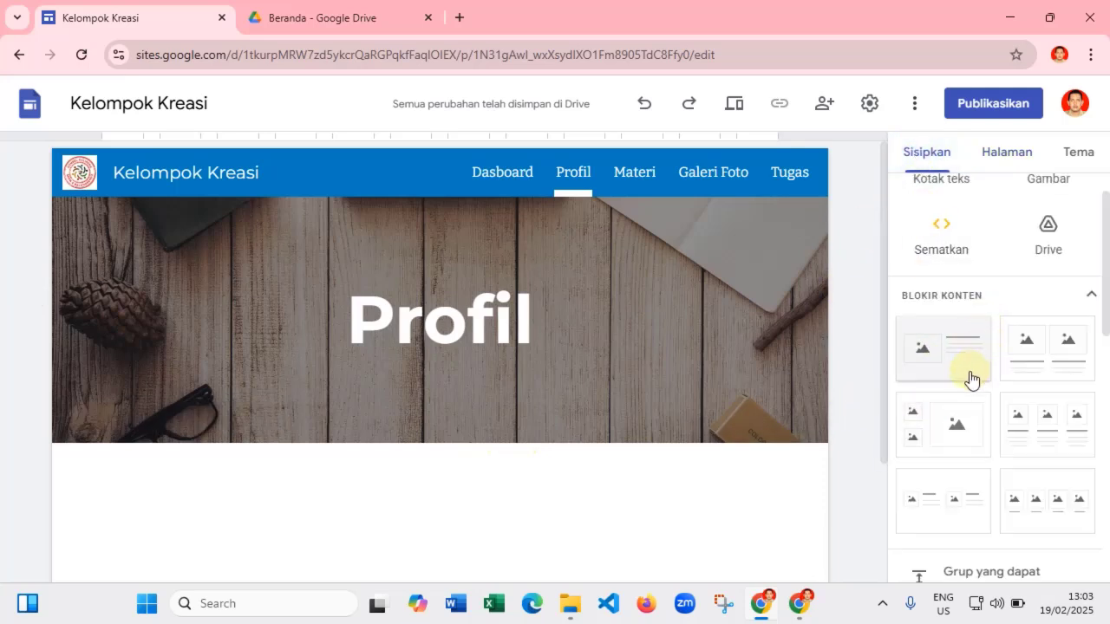
pyautogui.scroll(1, 971, 379)
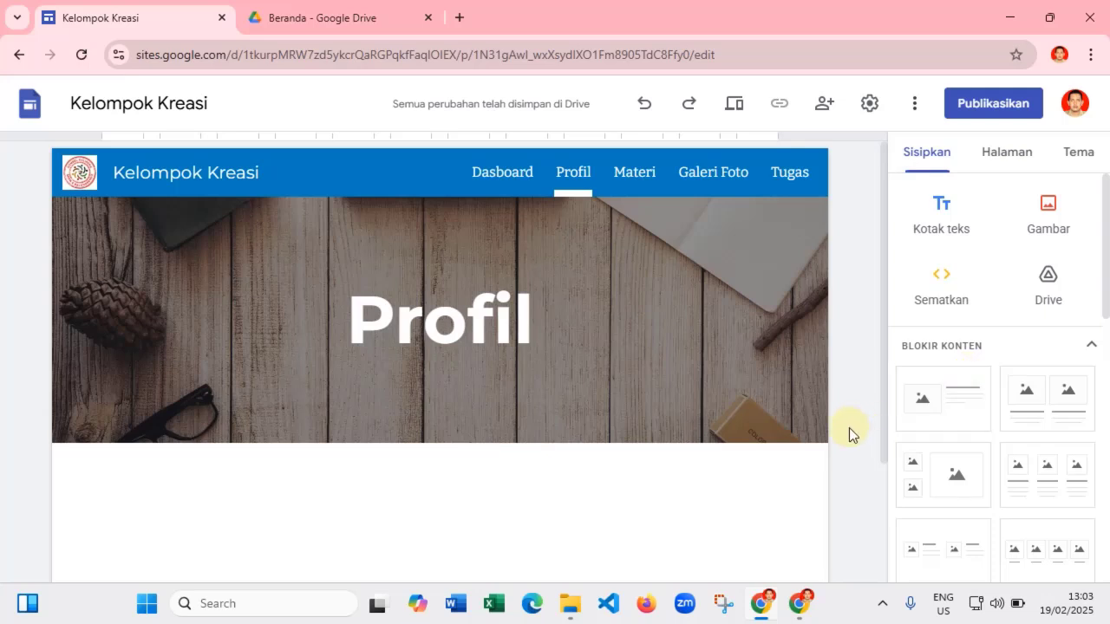
pyautogui.click(941, 208)
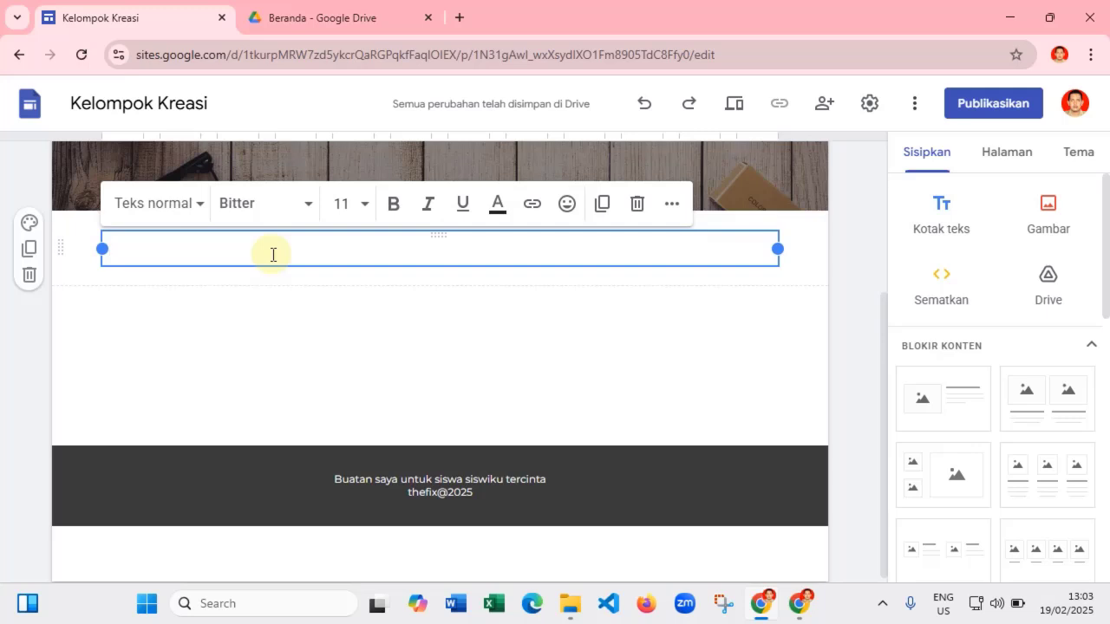
pyautogui.write('Semua tentang saya')
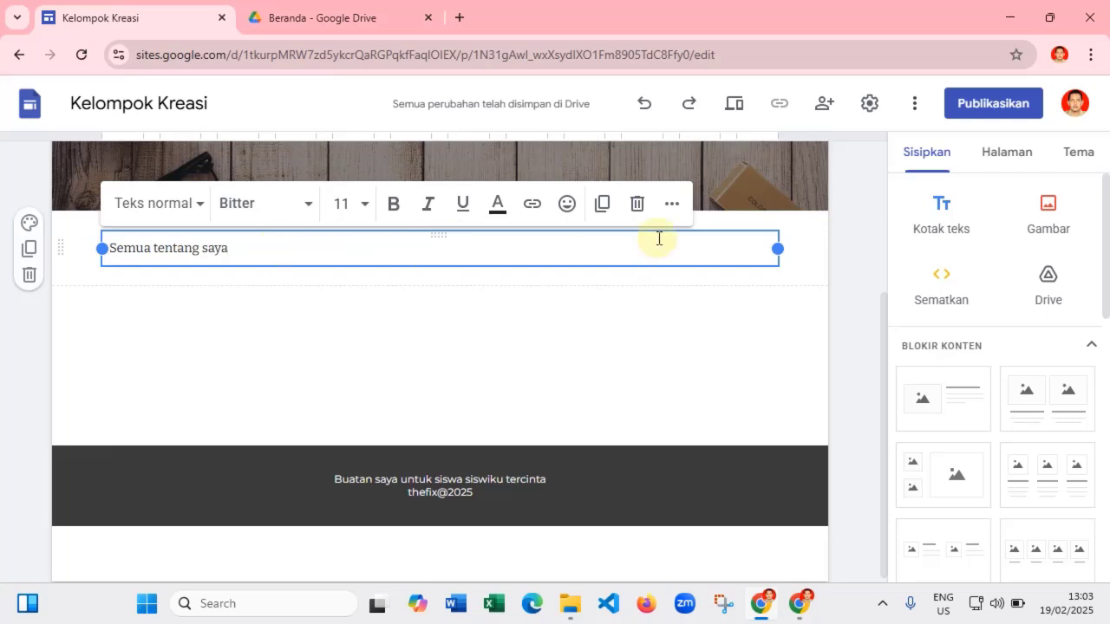
# - Centre-align the 'Semua tentang saya' heading text
pyautogui.click(673, 204)
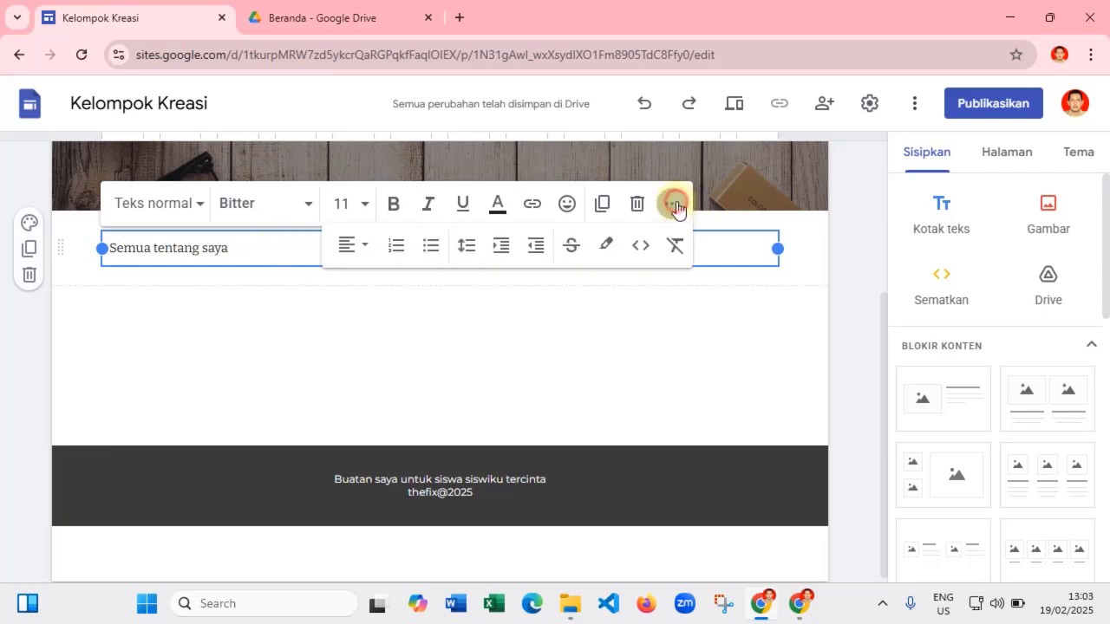
pyautogui.click(345, 245)
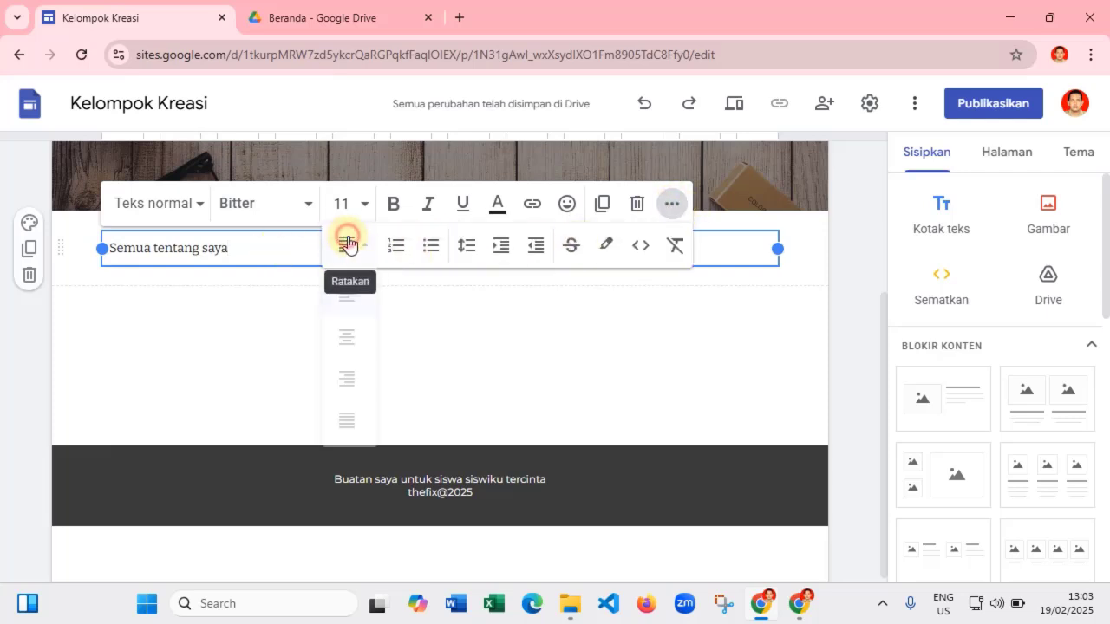
pyautogui.click(346, 339)
pyautogui.click(659, 336)
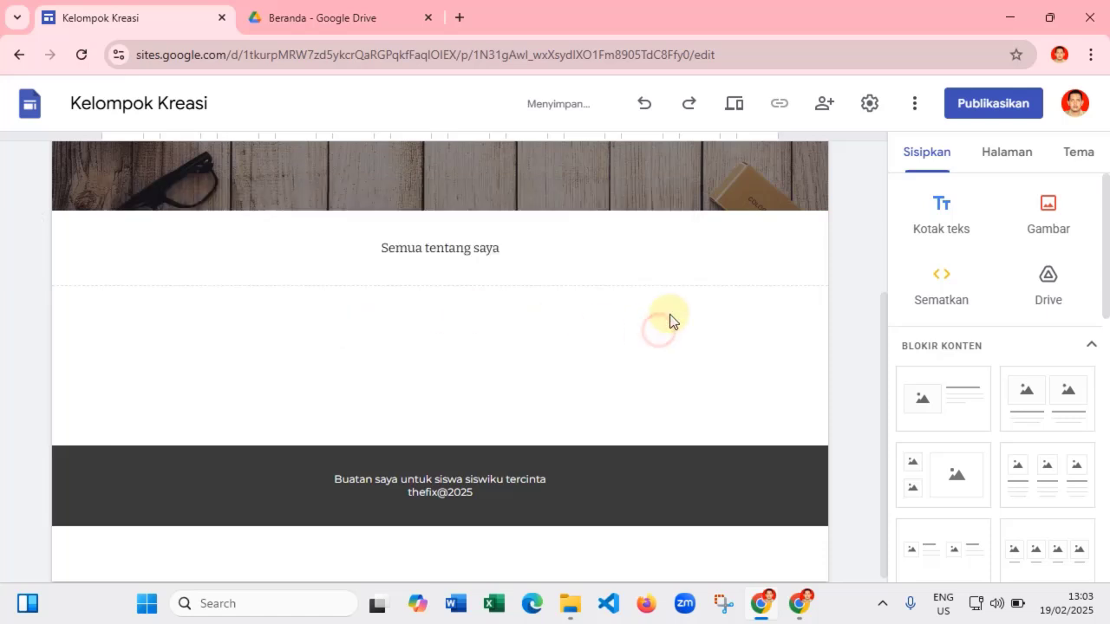
pyautogui.click(473, 249)
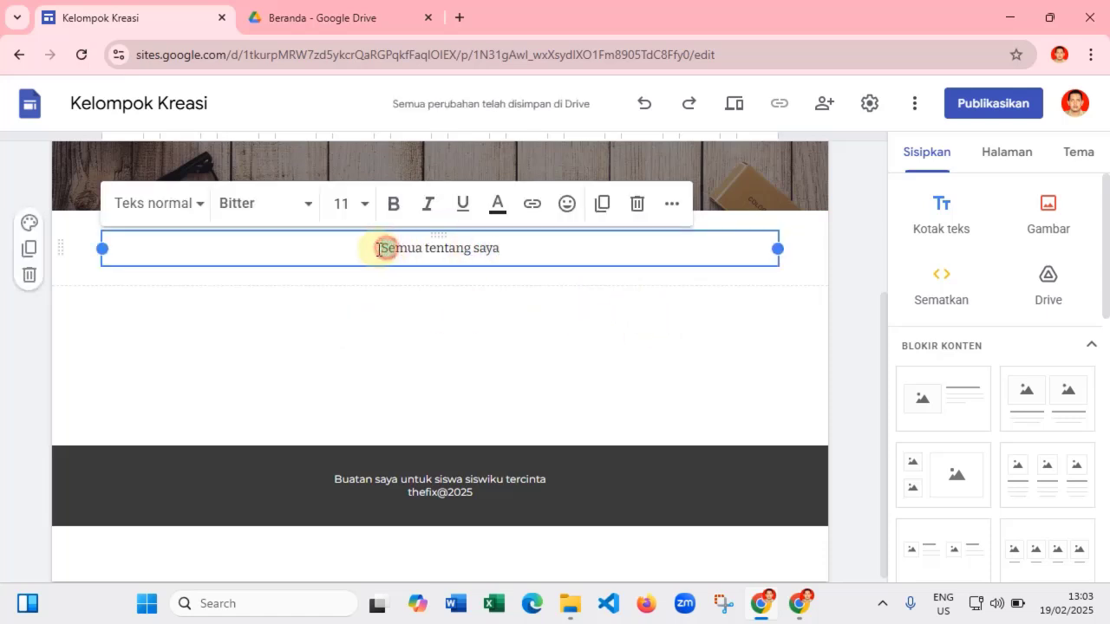
# - Make the whole 'Semua tentang saya' heading bold at font size 14
pyautogui.click(365, 208)
pyautogui.click(364, 204)
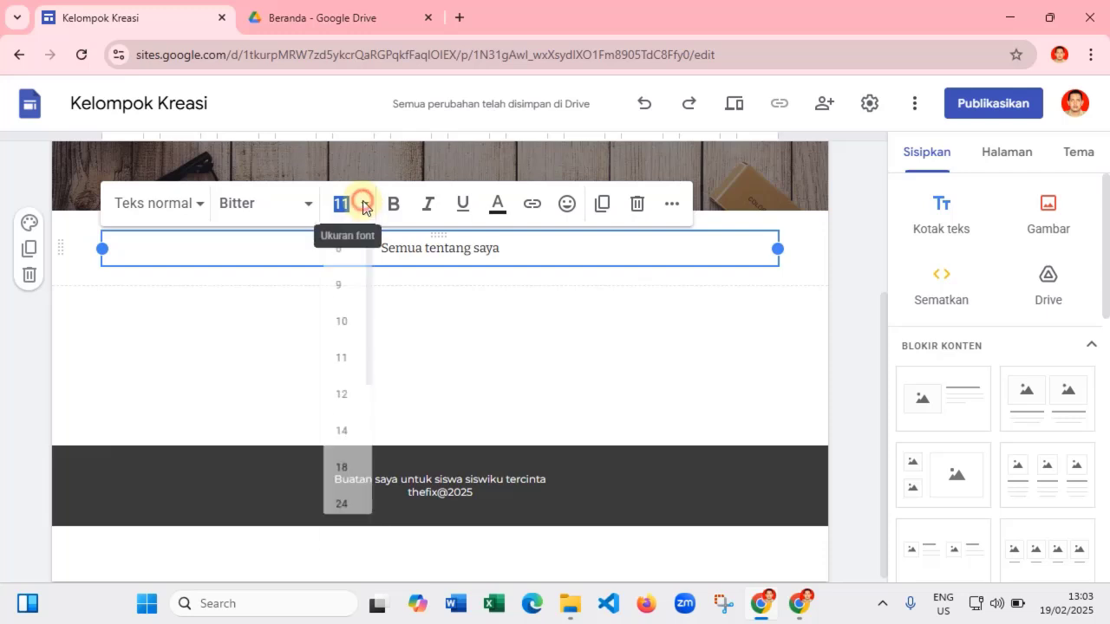
pyautogui.click(341, 459)
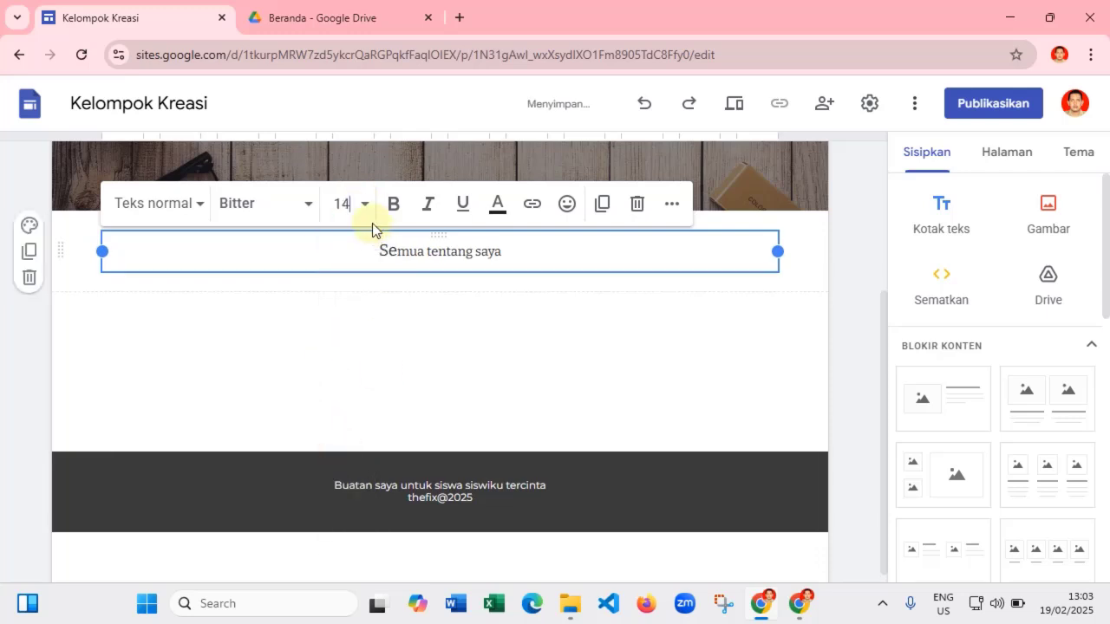
pyautogui.click(394, 206)
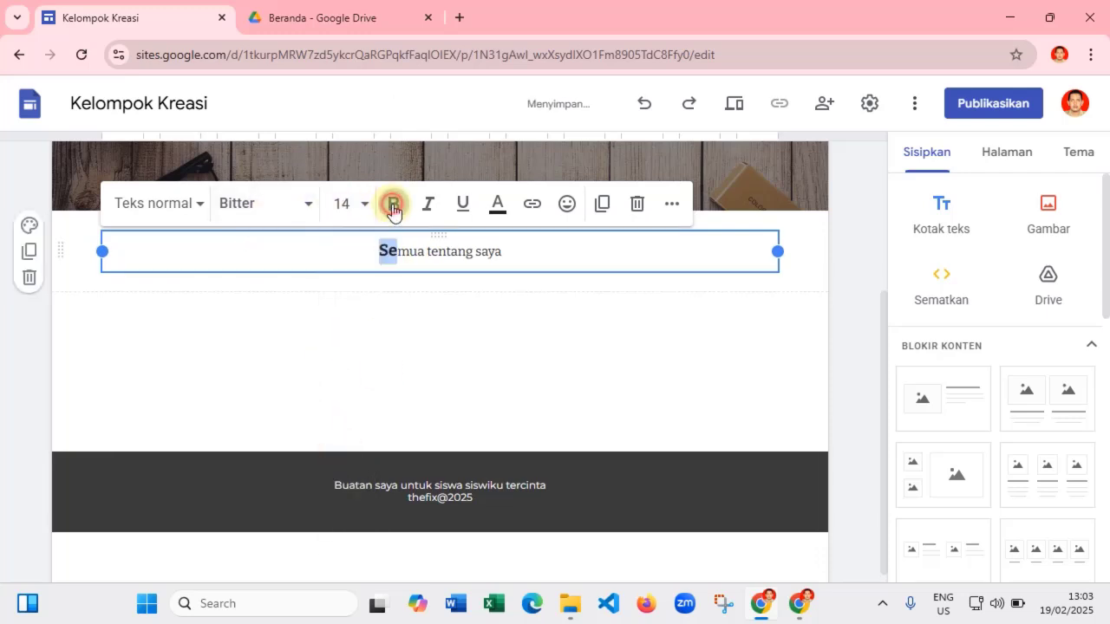
pyautogui.click(505, 252)
pyautogui.moveTo(455, 251); pyautogui.dragTo(493, 250)
pyautogui.click(404, 246)
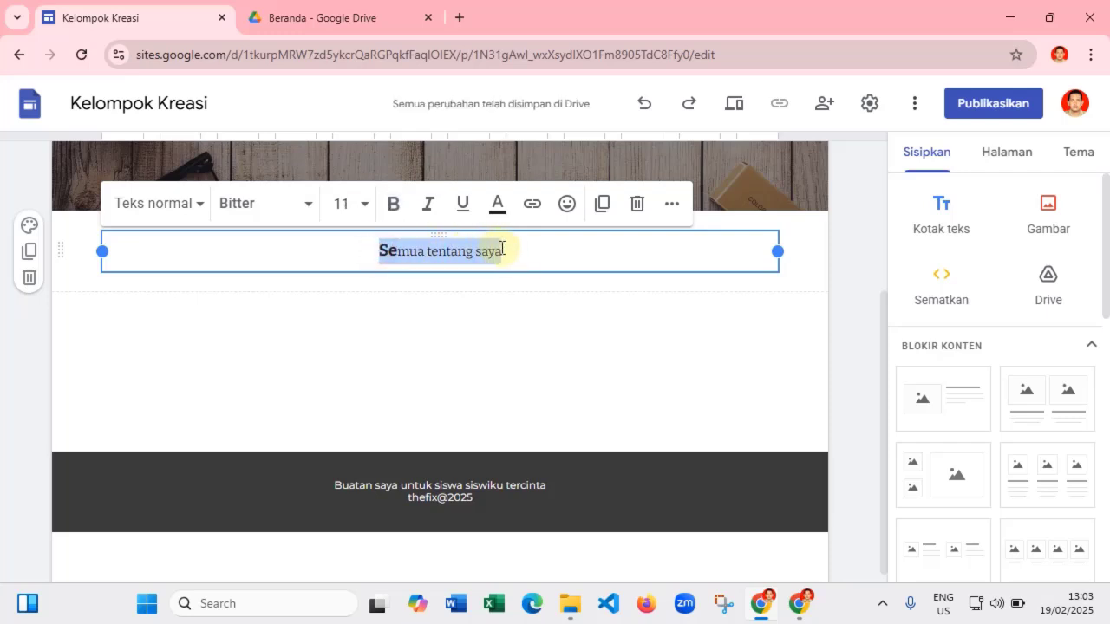
pyautogui.click(396, 208)
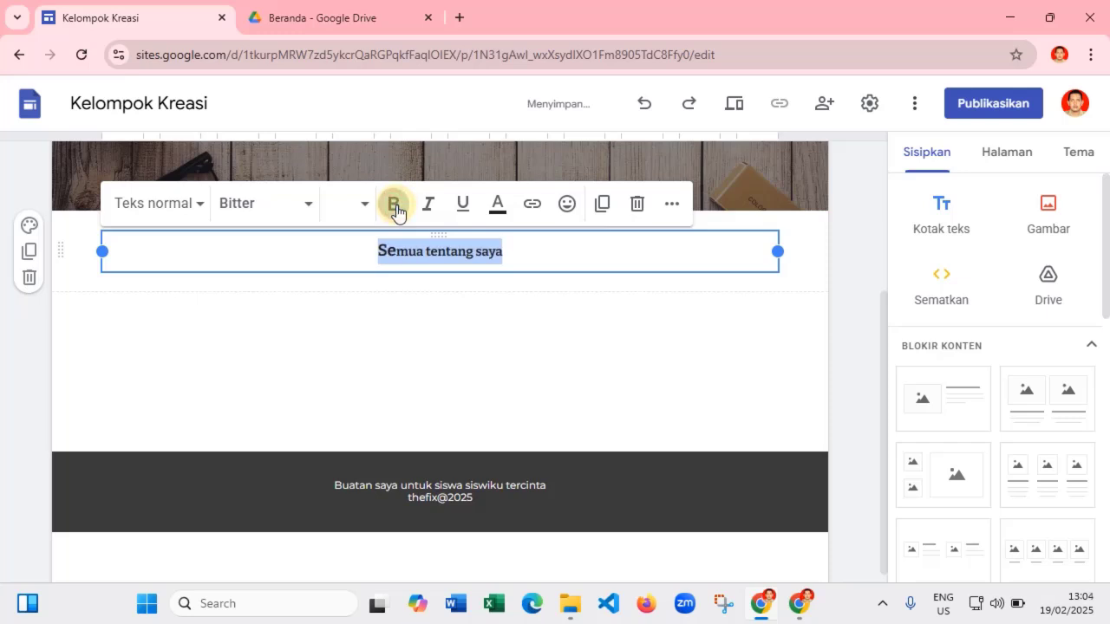
pyautogui.click(363, 208)
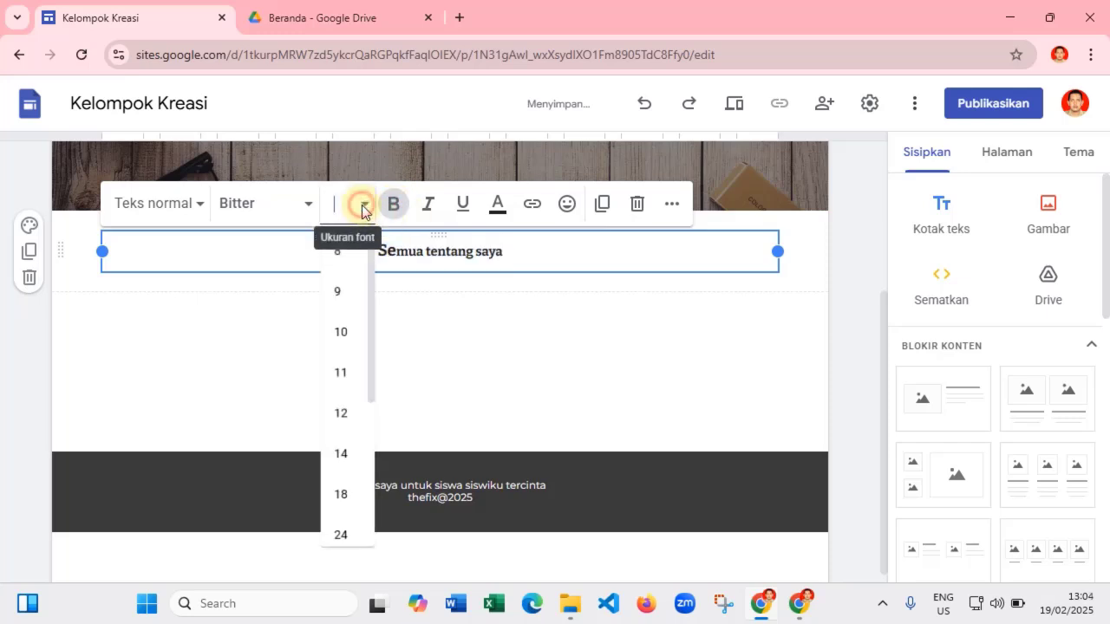
pyautogui.click(340, 454)
pyautogui.click(482, 318)
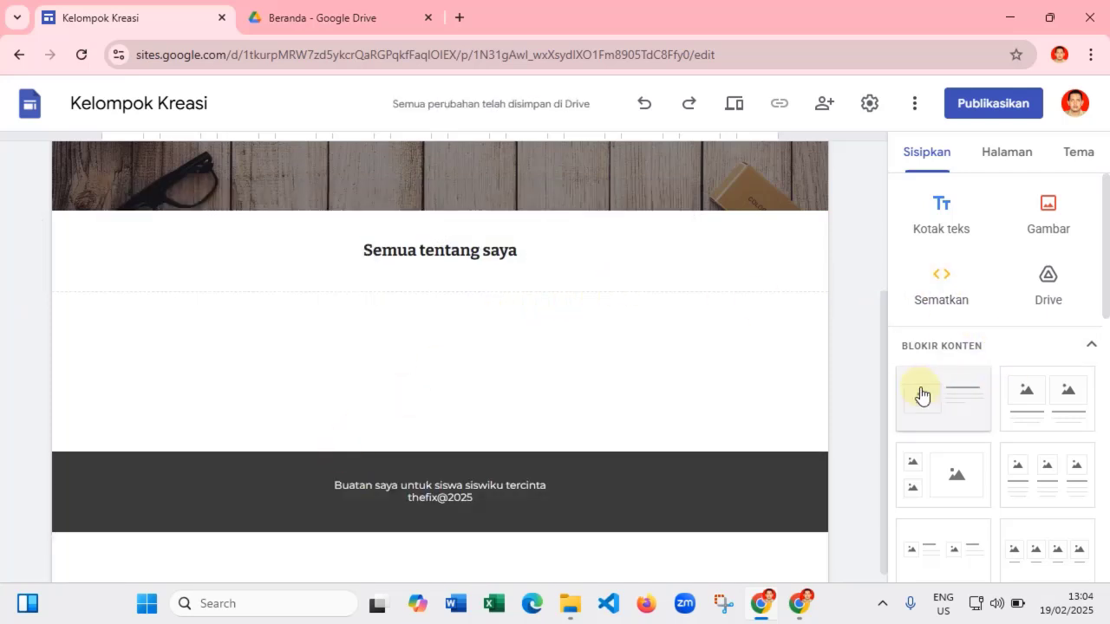
# - Insert the first image-and-text content block and open its picture-adding choices
pyautogui.scroll(-3, 965, 405)
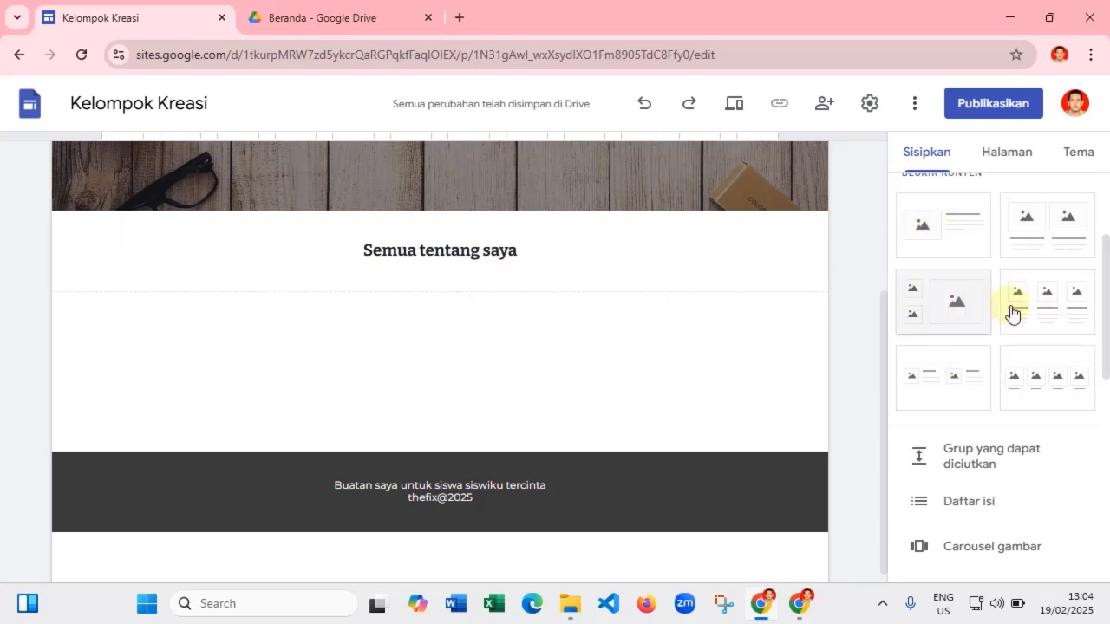
pyautogui.click(947, 231)
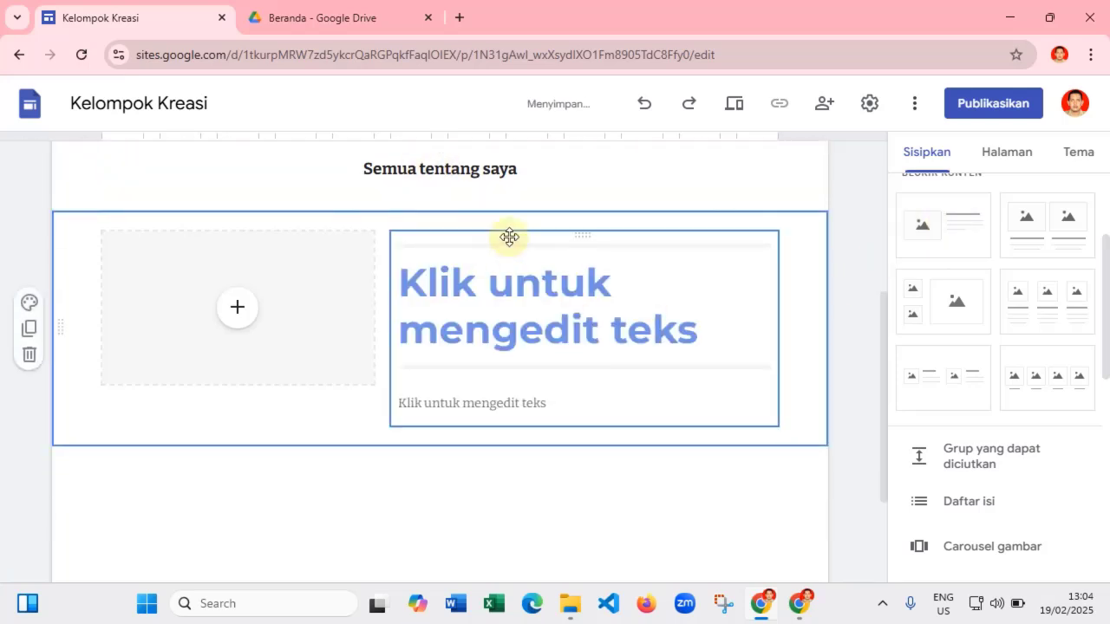
pyautogui.click(237, 311)
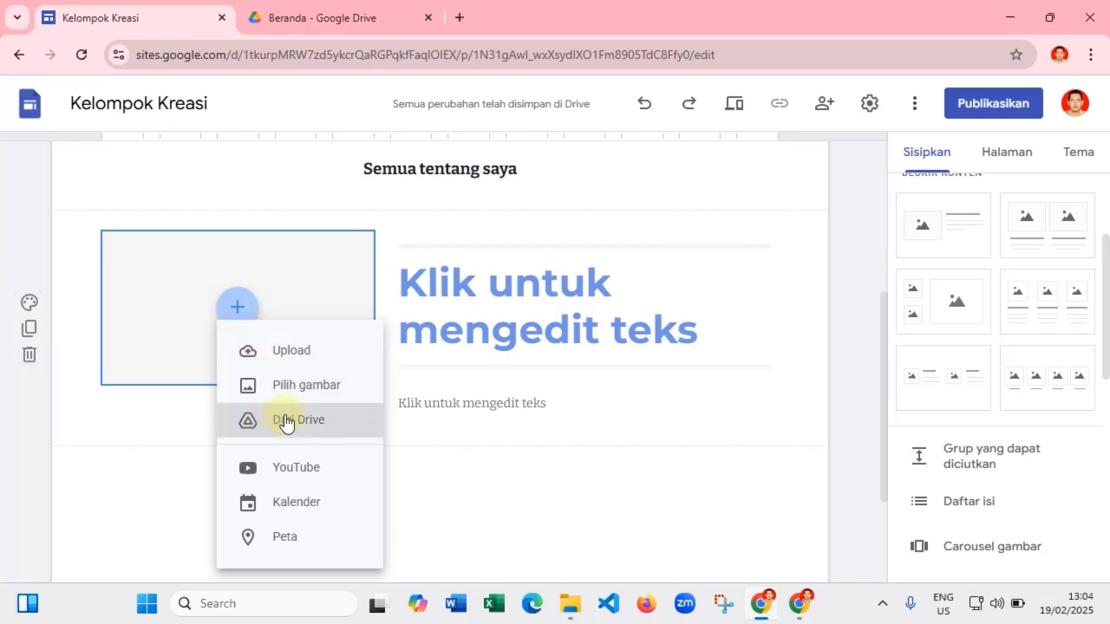
# - Insert fotoku seni.png from the Google Drive tab into the block's image placeholder
pyautogui.click(311, 390)
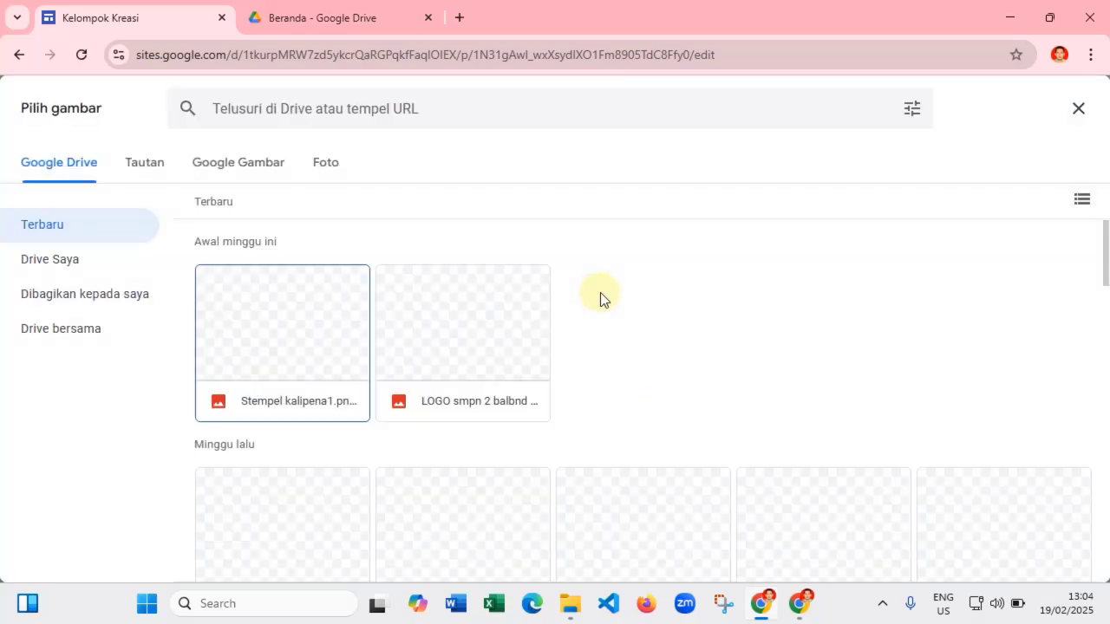
pyautogui.scroll(-4, 595, 335)
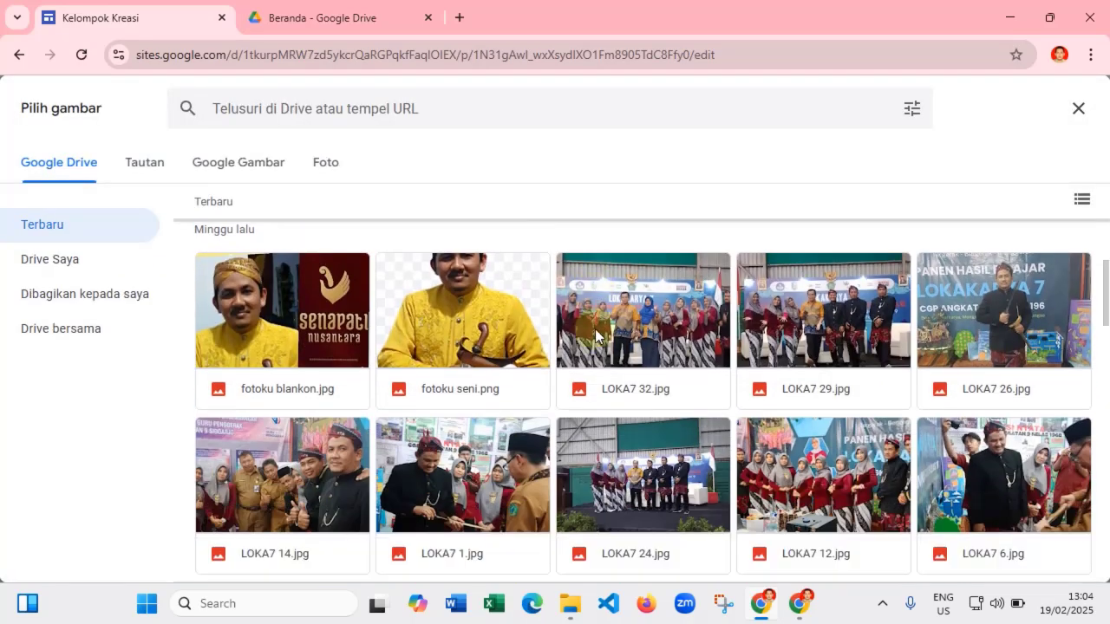
pyautogui.scroll(2, 595, 334)
pyautogui.scroll(-1, 494, 282)
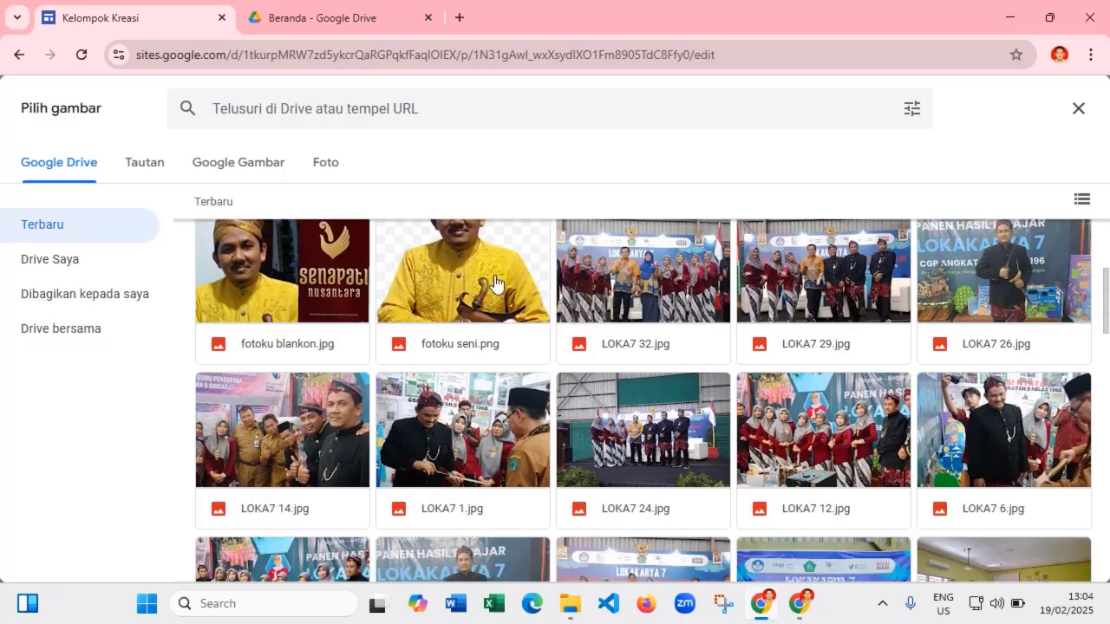
pyautogui.click(487, 283)
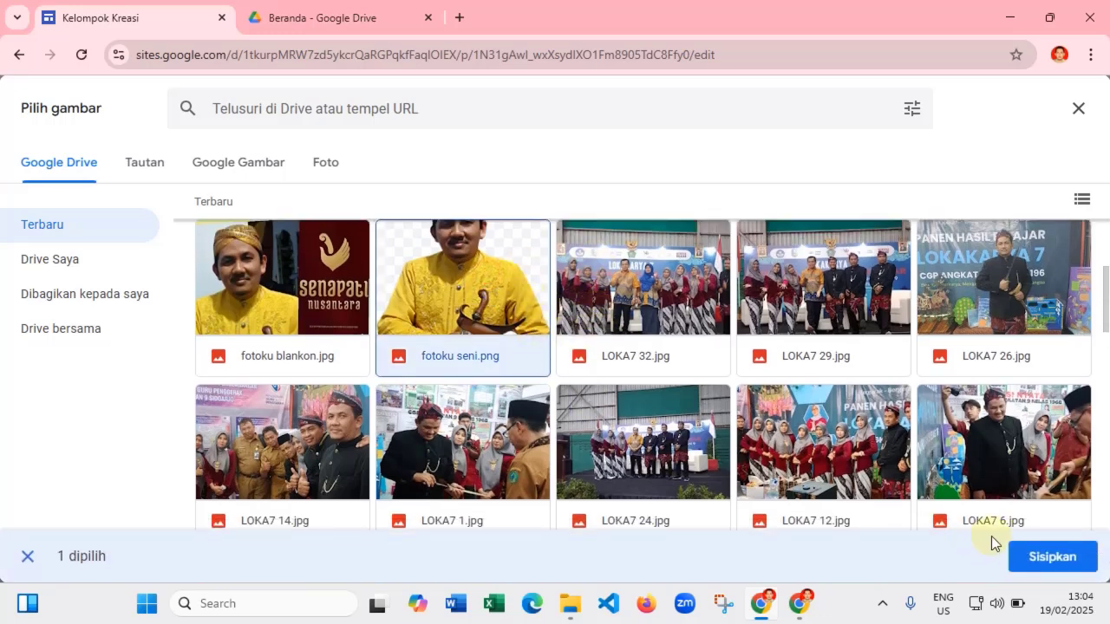
pyautogui.click(1067, 559)
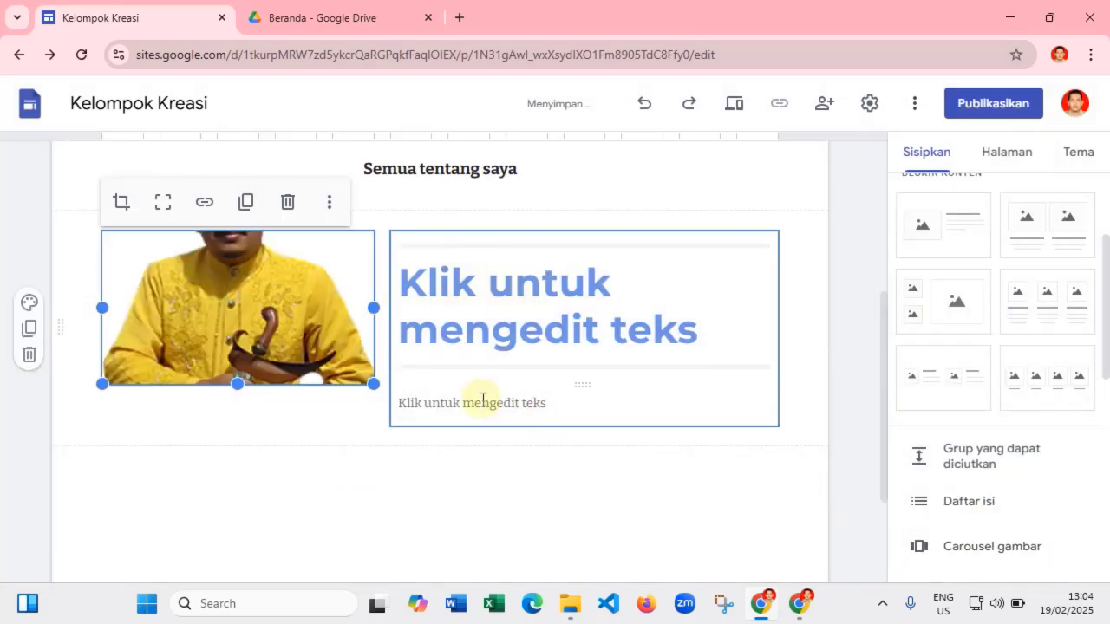
# - Make the inserted photo taller and adjust its crop to show the whole person
pyautogui.doubleClick(234, 403)
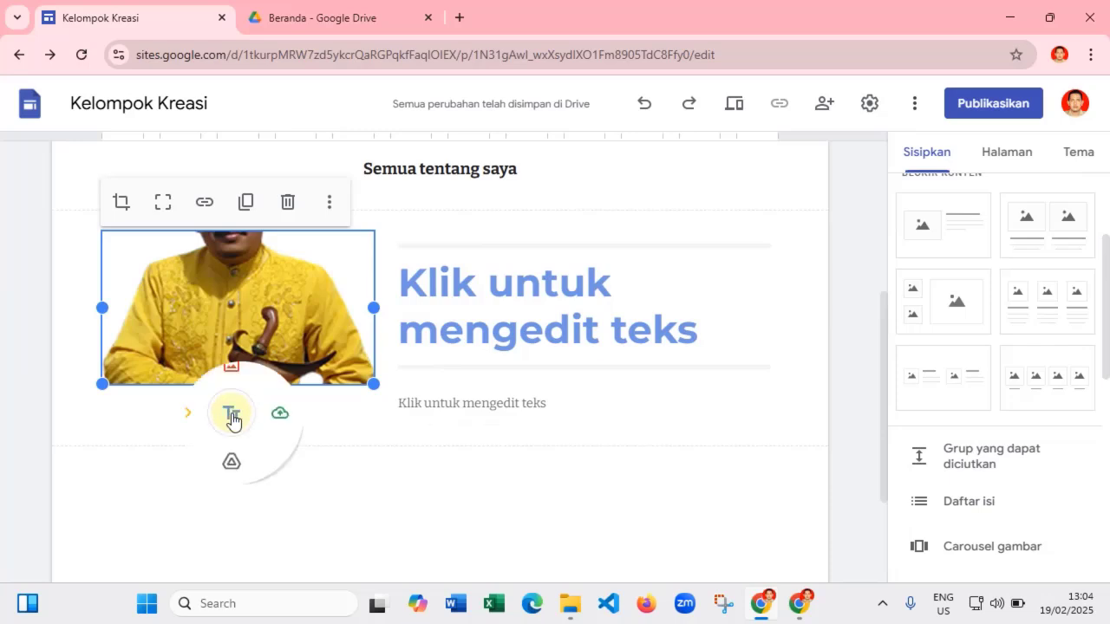
pyautogui.click(333, 414)
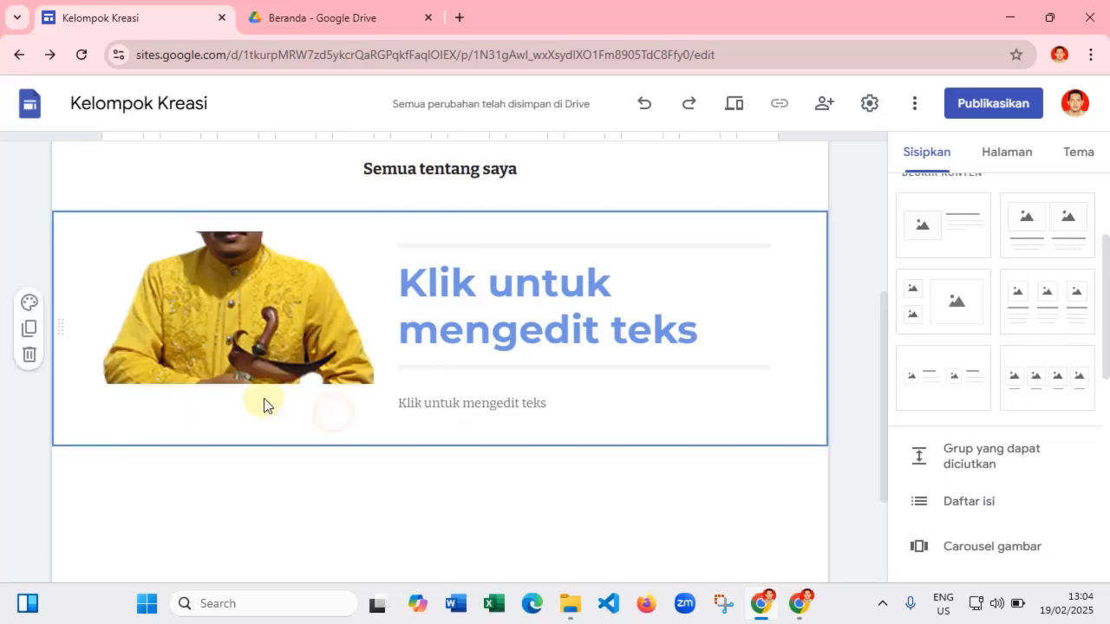
pyautogui.click(238, 349)
pyautogui.moveTo(238, 388); pyautogui.dragTo(241, 560)
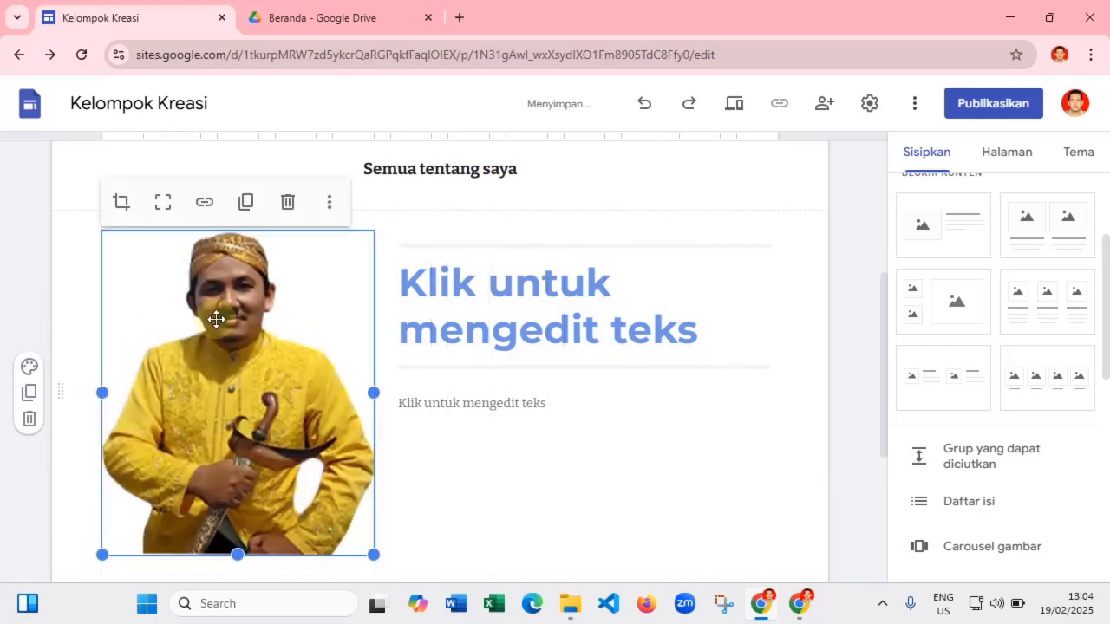
pyautogui.click(120, 203)
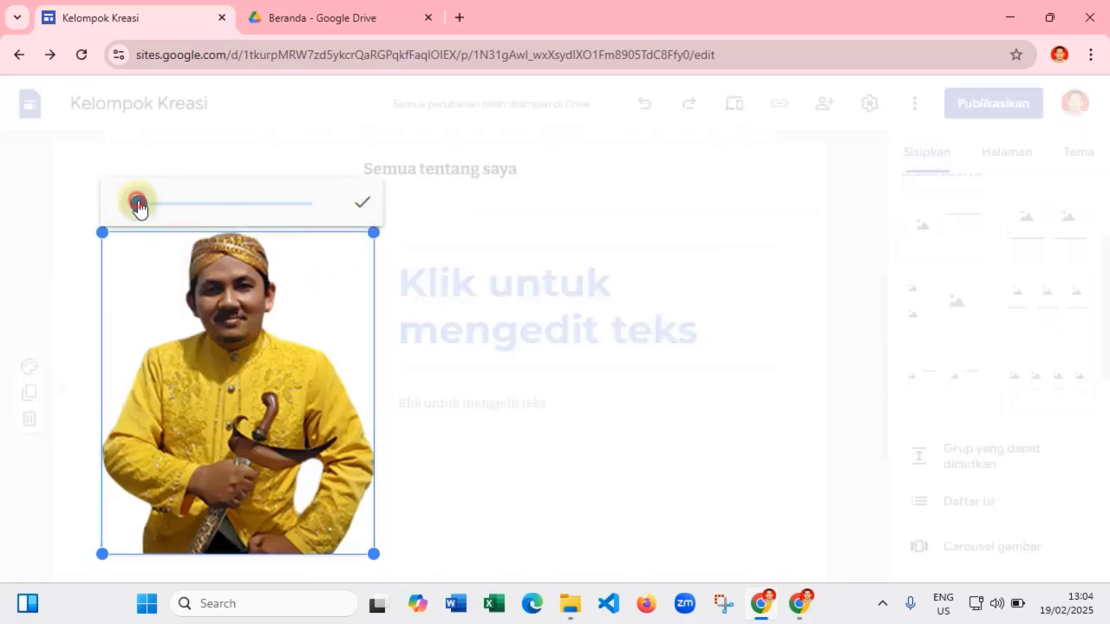
pyautogui.moveTo(138, 204); pyautogui.dragTo(110, 208)
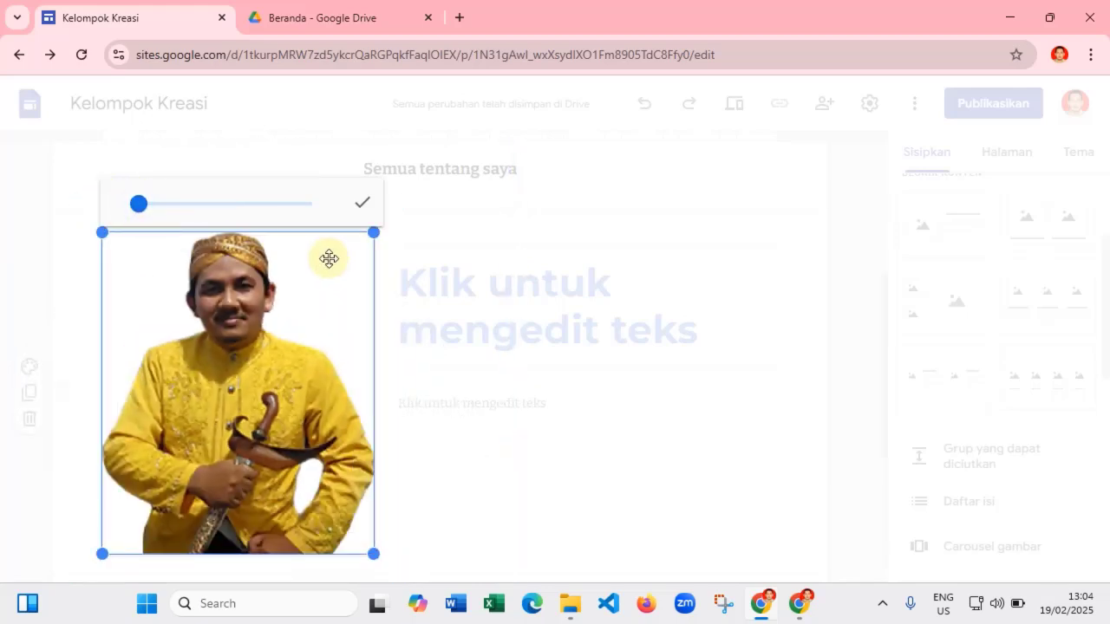
pyautogui.click(362, 209)
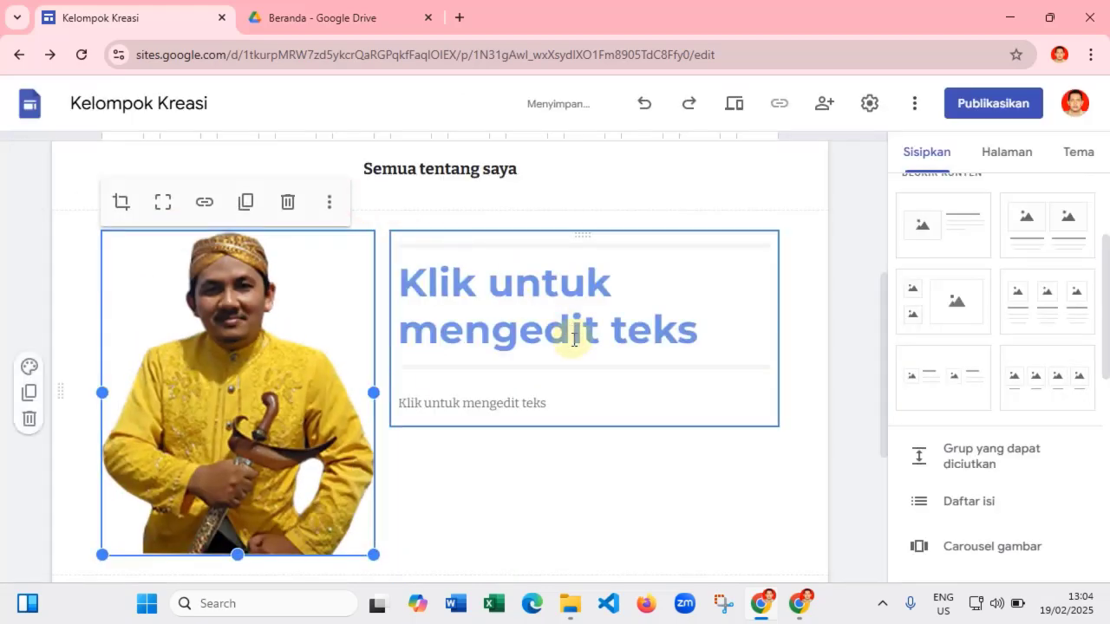
# - Type 'Curiculum Vitae' as the heading beside the photo
pyautogui.scroll(-1, 524, 301)
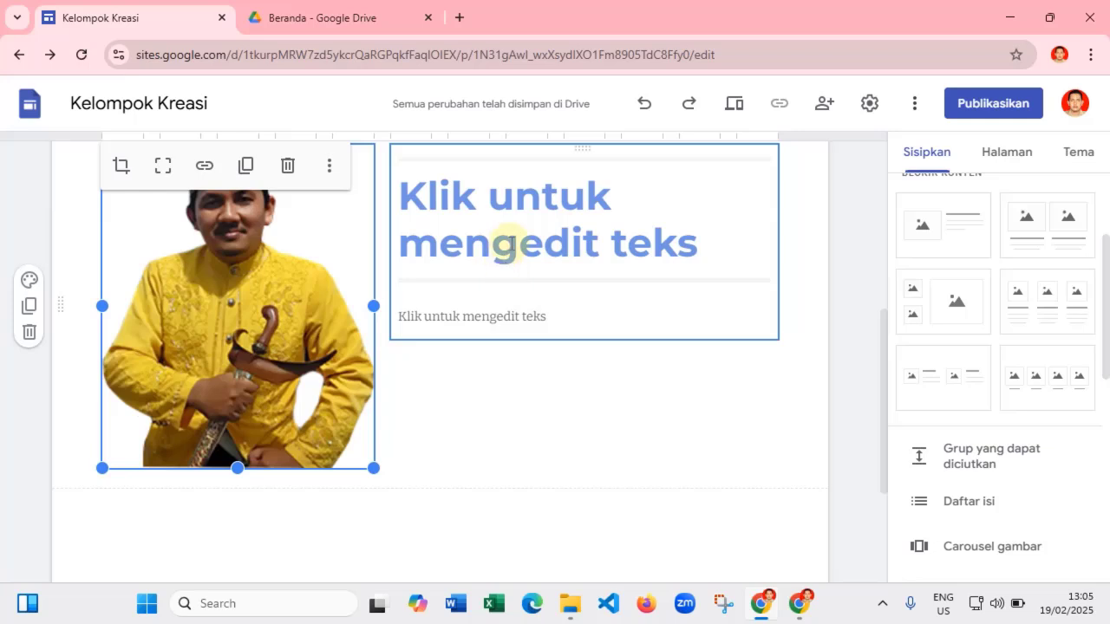
pyautogui.click(508, 243)
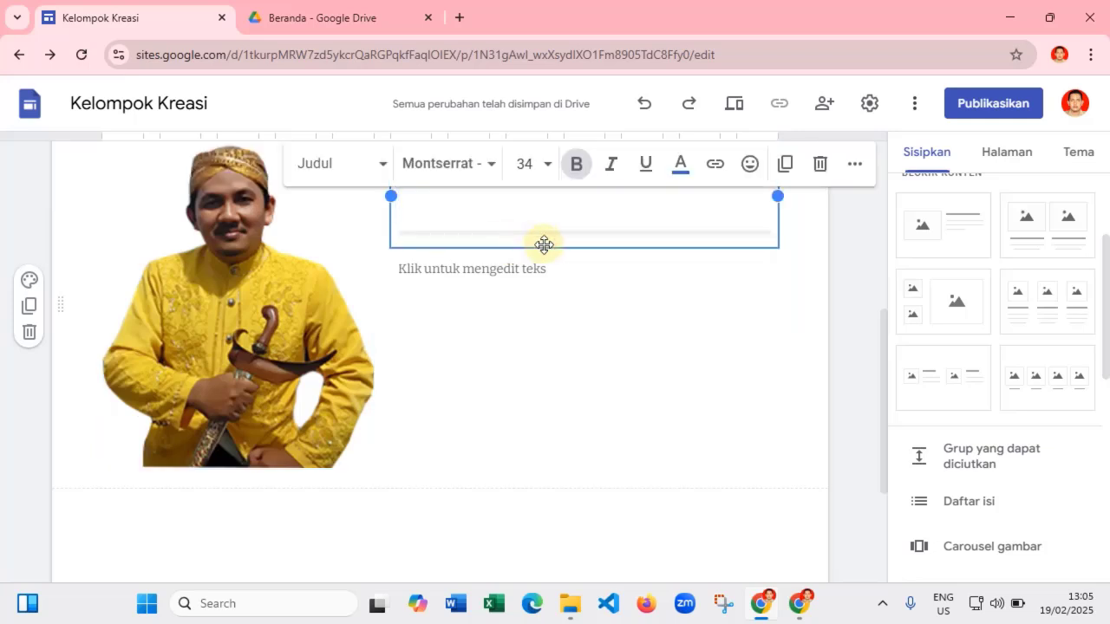
pyautogui.write('Curi')
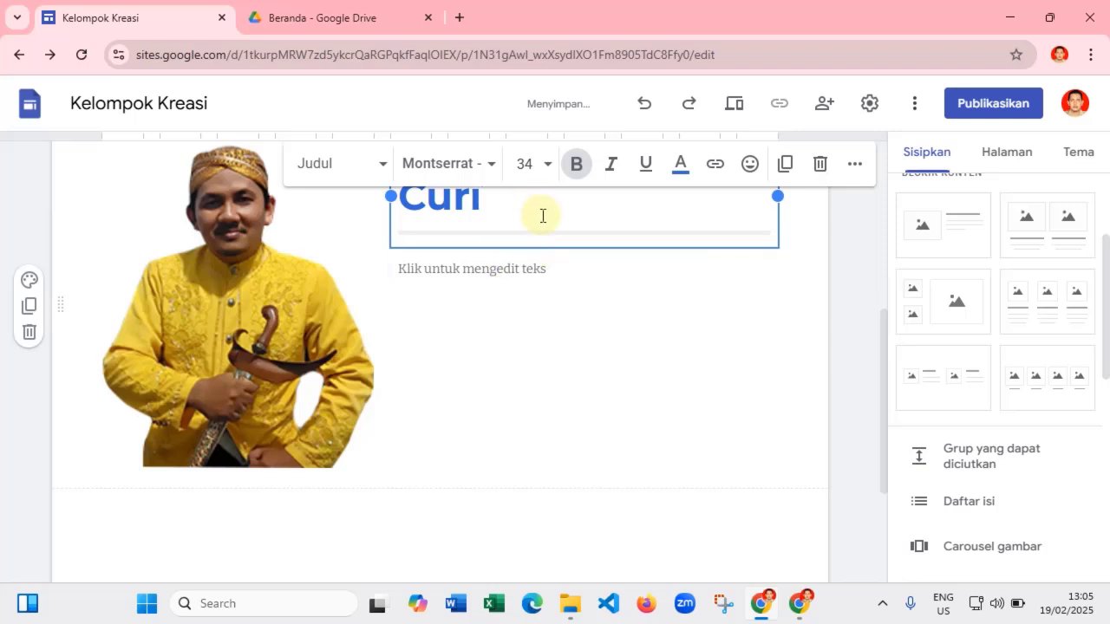
pyautogui.scroll(1, 543, 217)
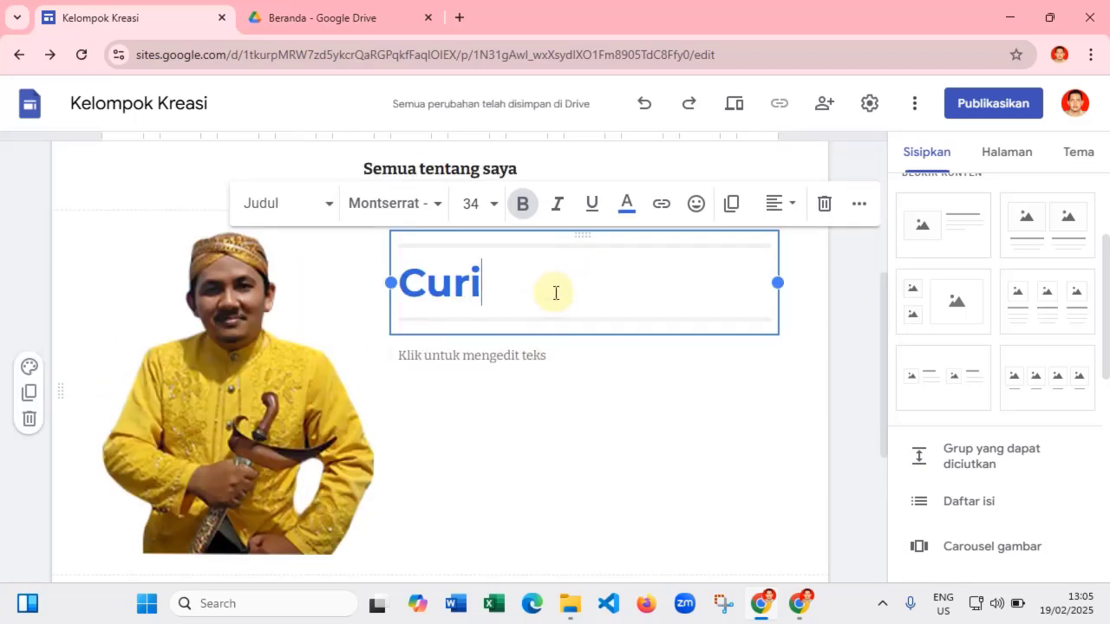
pyautogui.write('t')
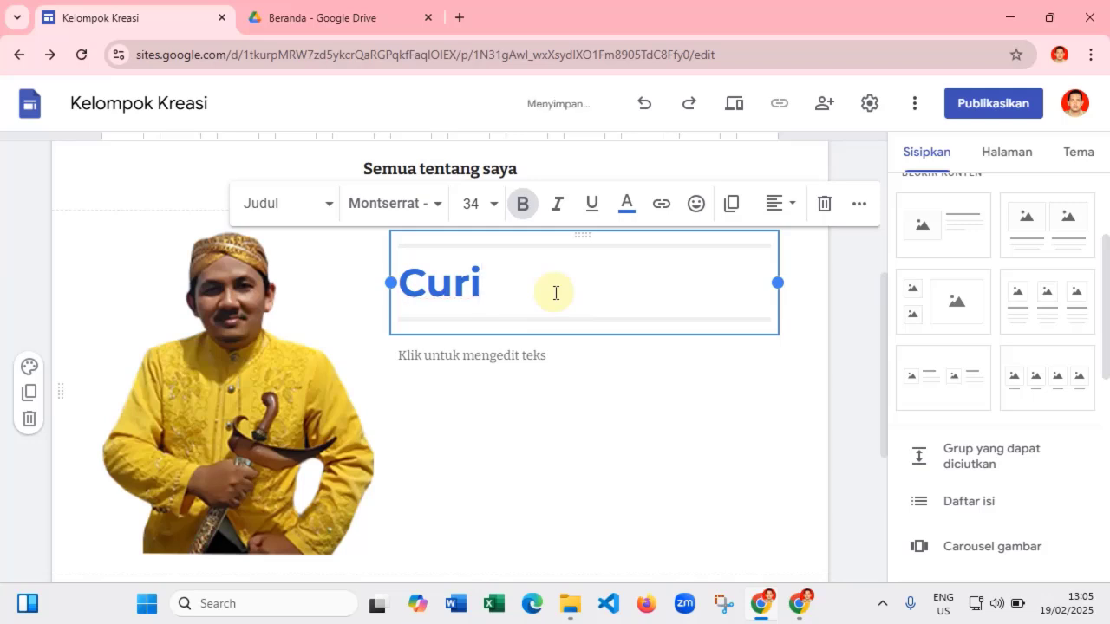
pyautogui.write('culum Vitae')
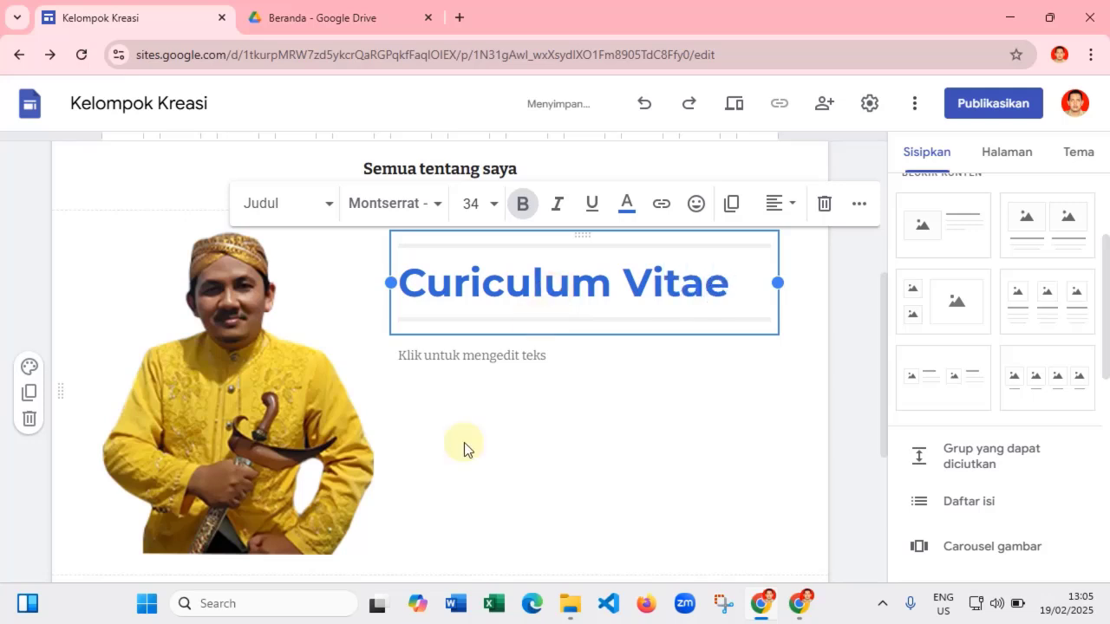
pyautogui.click(495, 355)
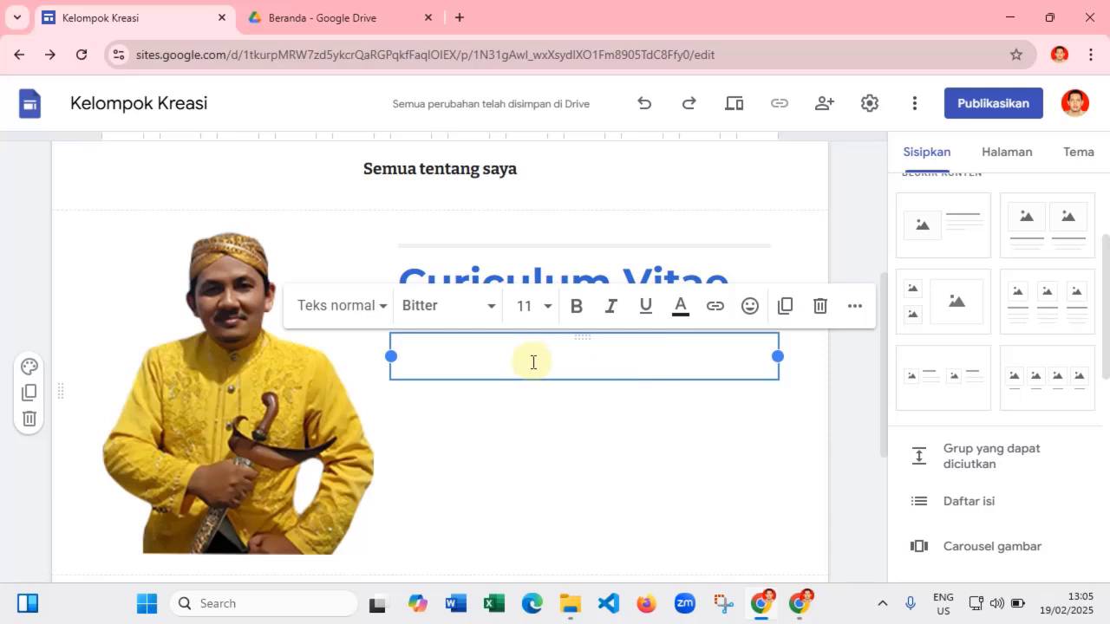
# - Enter the body lines 'nama' and 'tanggal lahir' under the Curiculum Vitae heading
pyautogui.write('n')
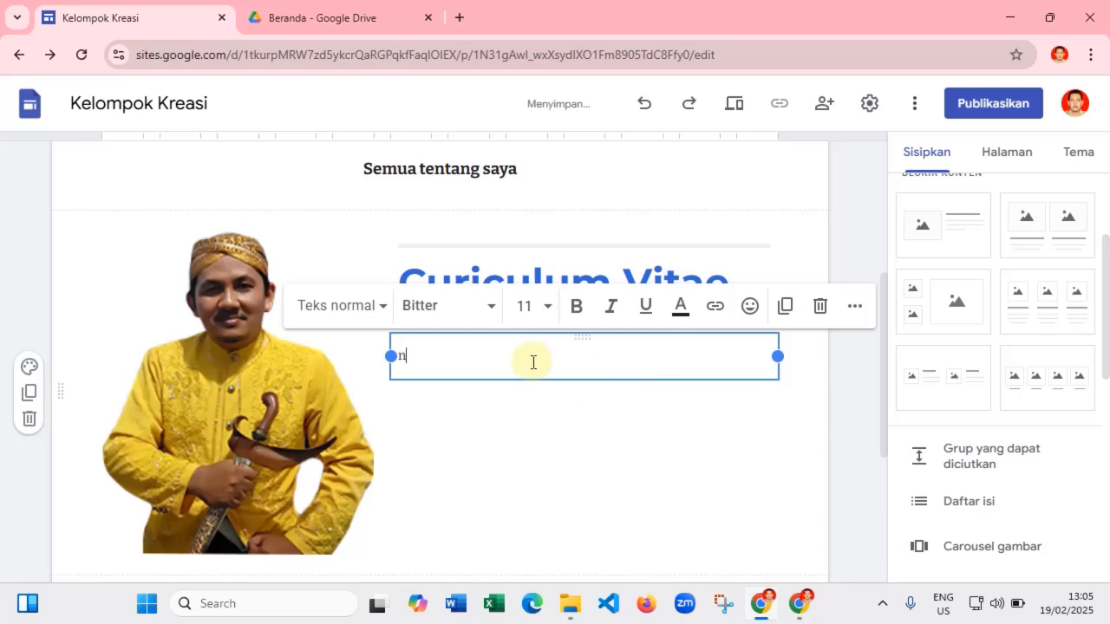
pyautogui.write('ama')
pyautogui.press('Return')
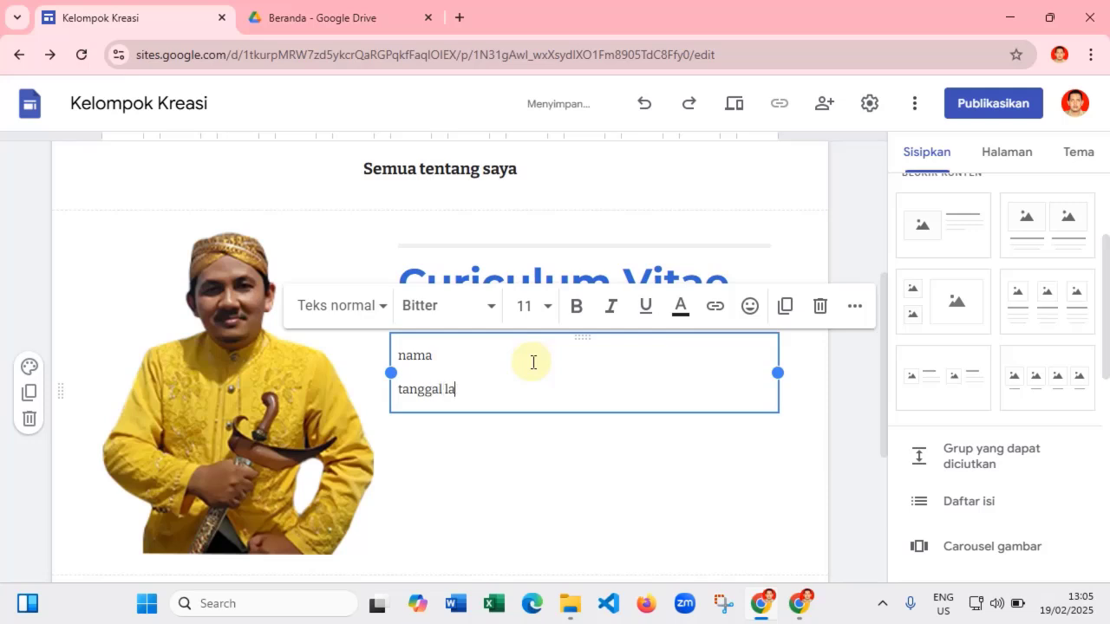
pyautogui.press('Return')
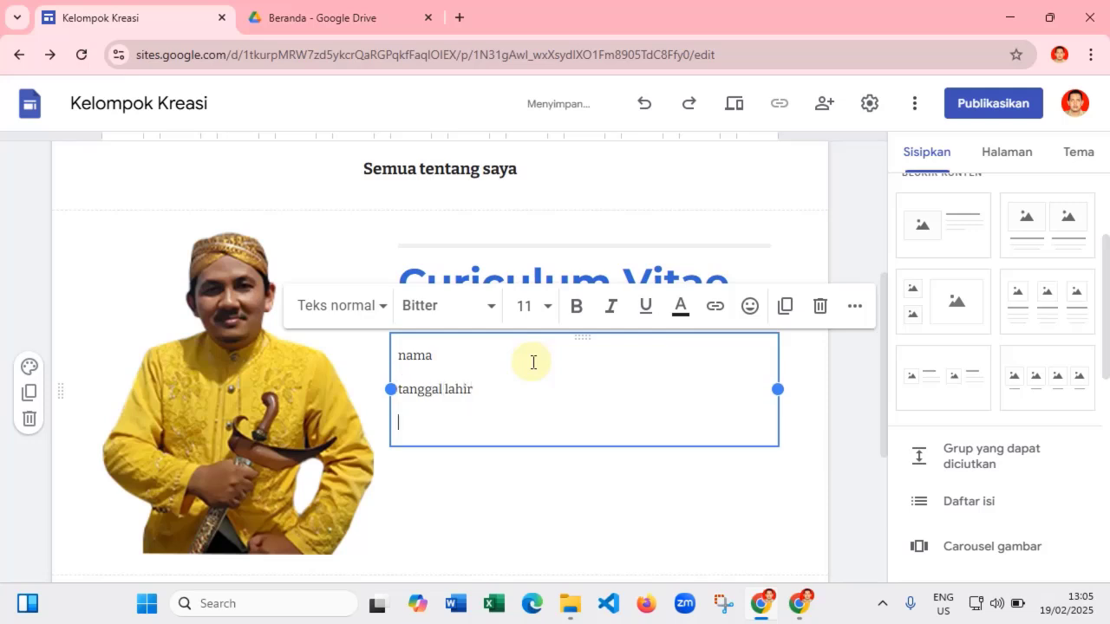
pyautogui.click(702, 494)
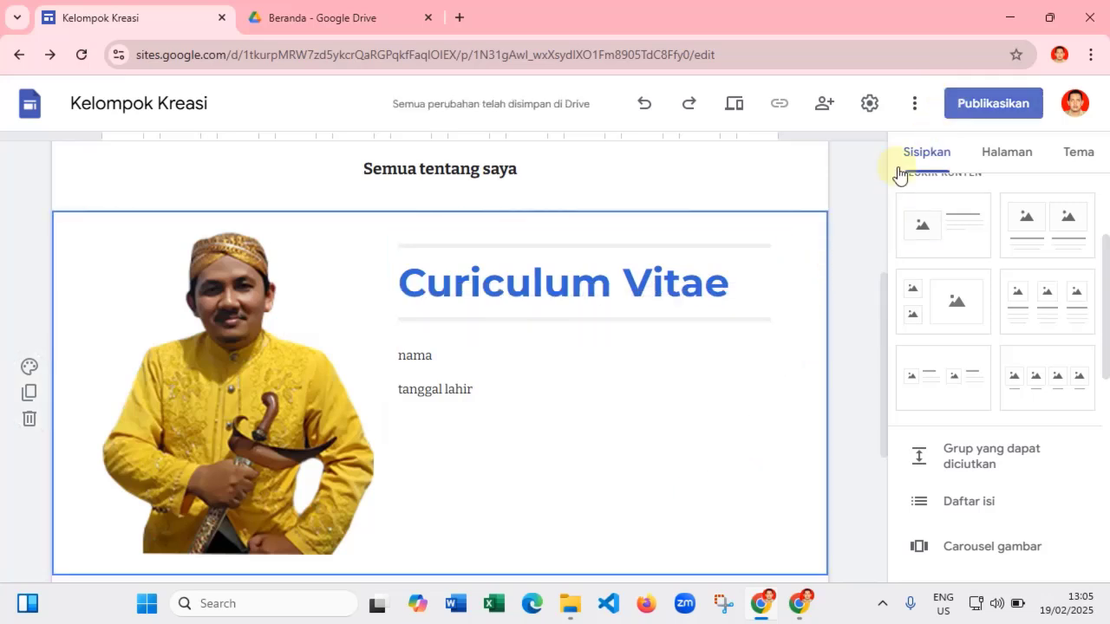
pyautogui.scroll(3, 659, 291)
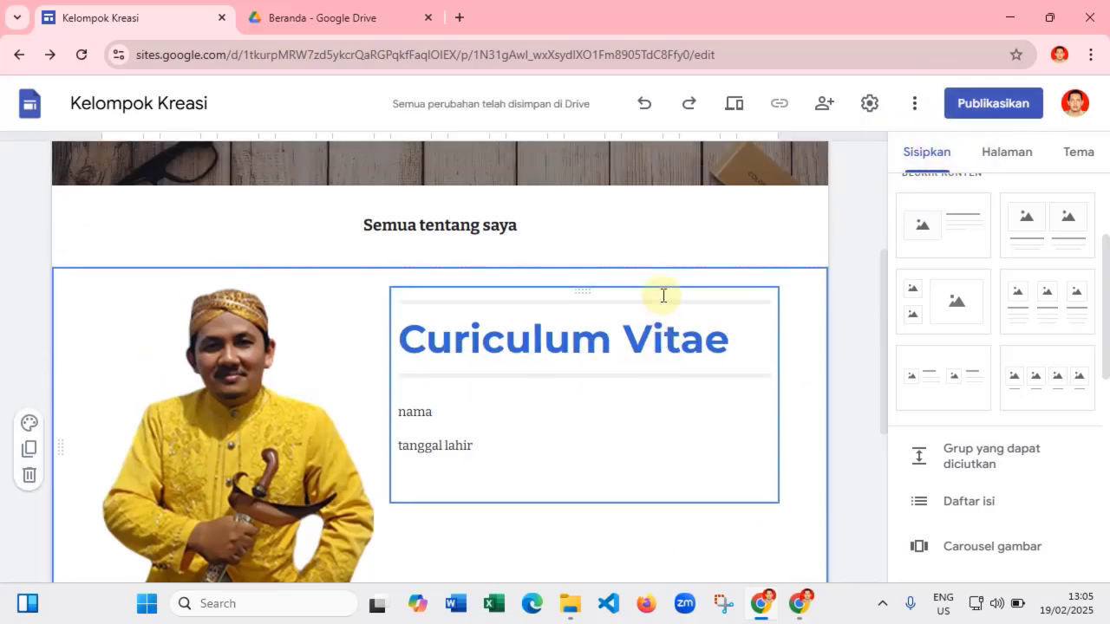
pyautogui.scroll(-3, 666, 295)
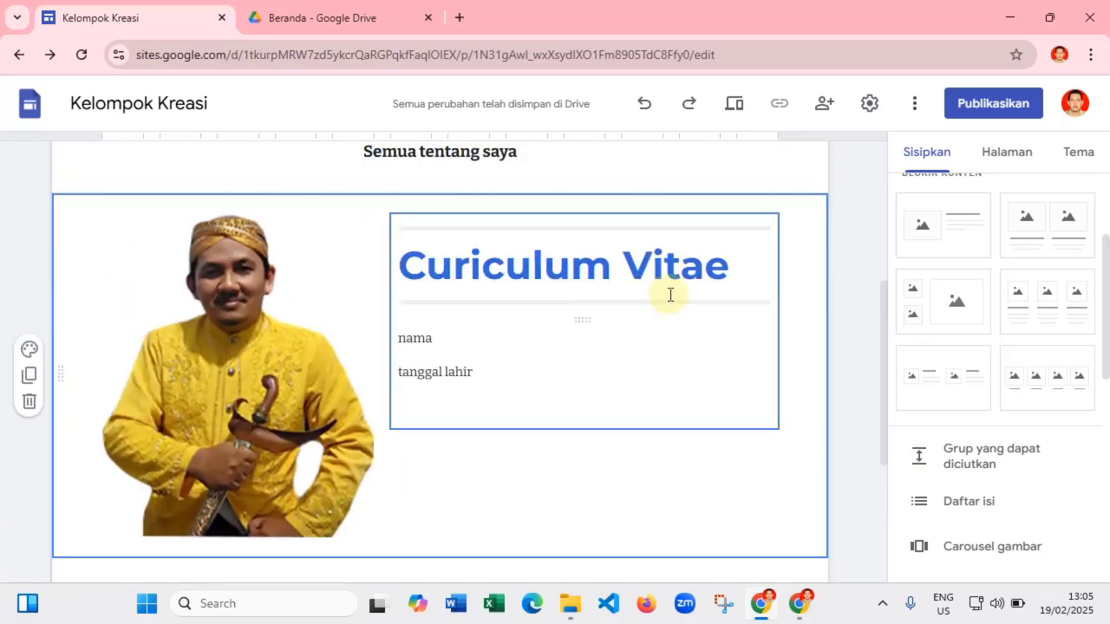
pyautogui.scroll(3, 668, 294)
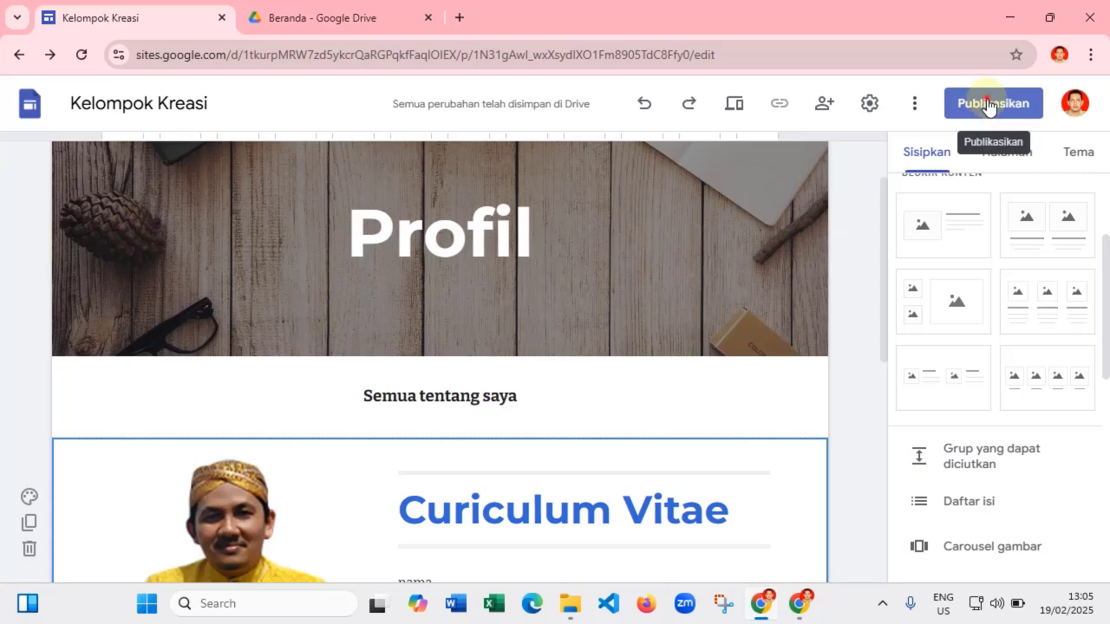
# - Publish the Kelompok Kreasi site, keeping the web address 'kelompokkreasi'
pyautogui.click(989, 105)
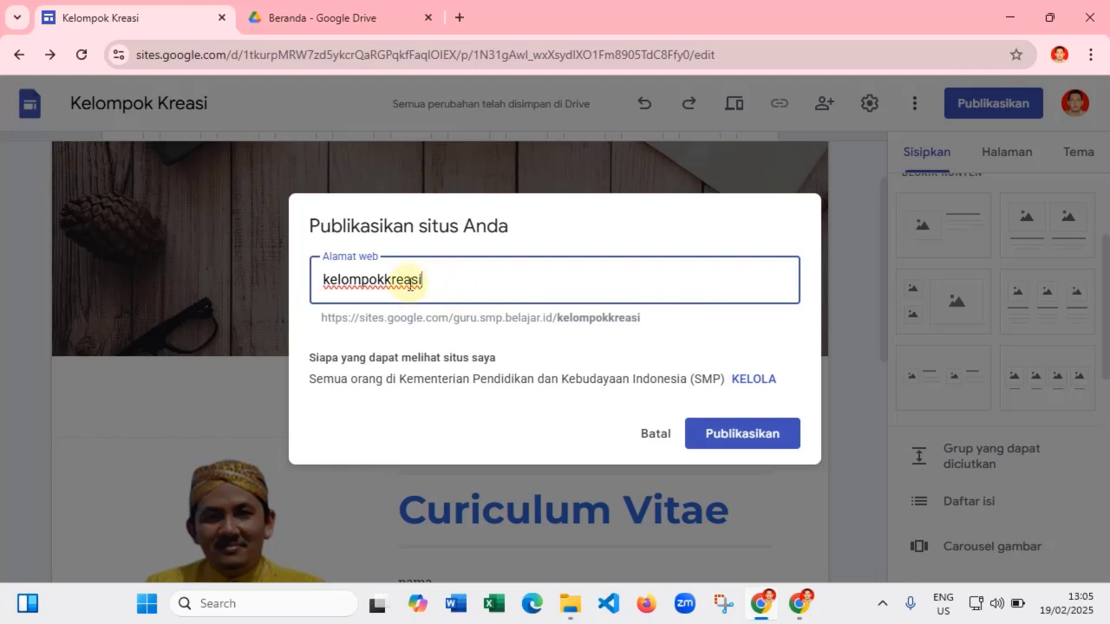
pyautogui.click(437, 289)
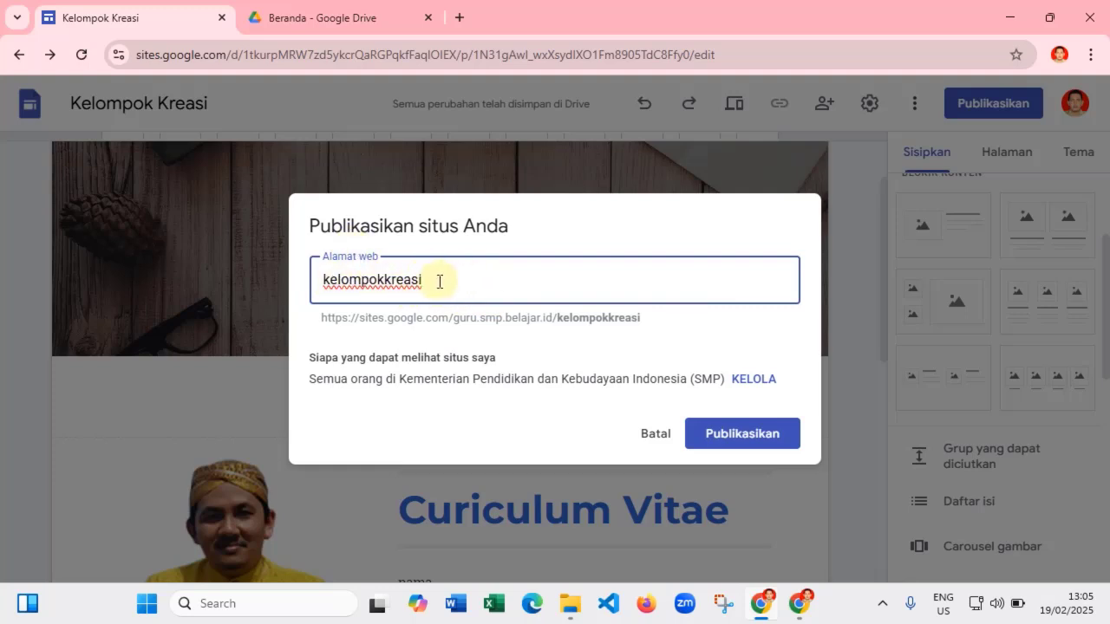
pyautogui.click(742, 439)
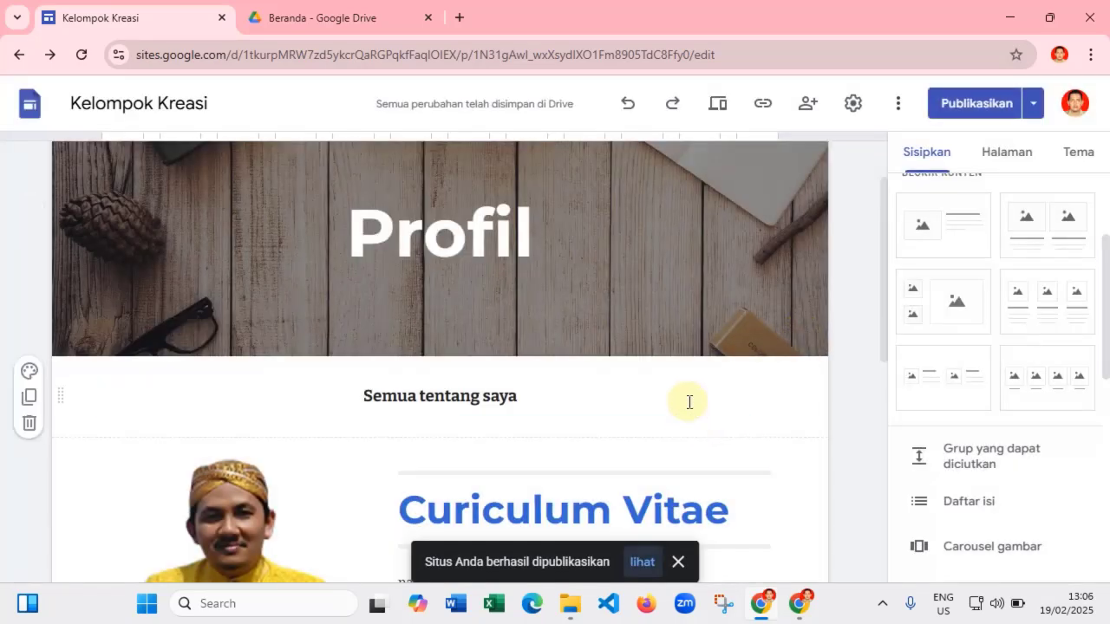
pyautogui.click(720, 104)
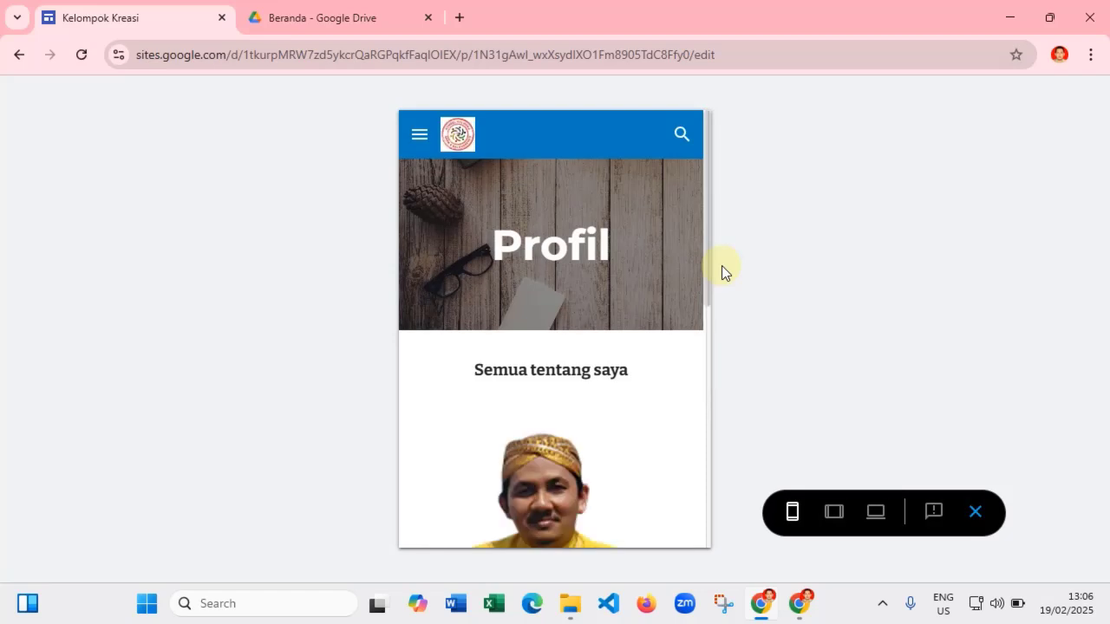
pyautogui.scroll(-3, 561, 332)
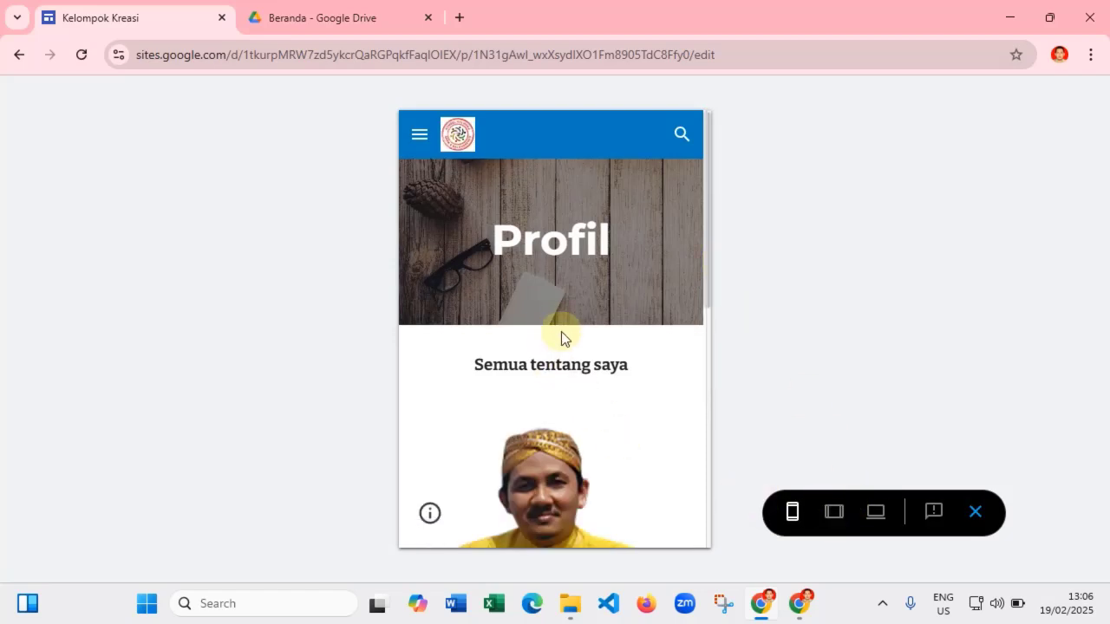
pyautogui.scroll(-2, 561, 331)
pyautogui.scroll(5, 656, 391)
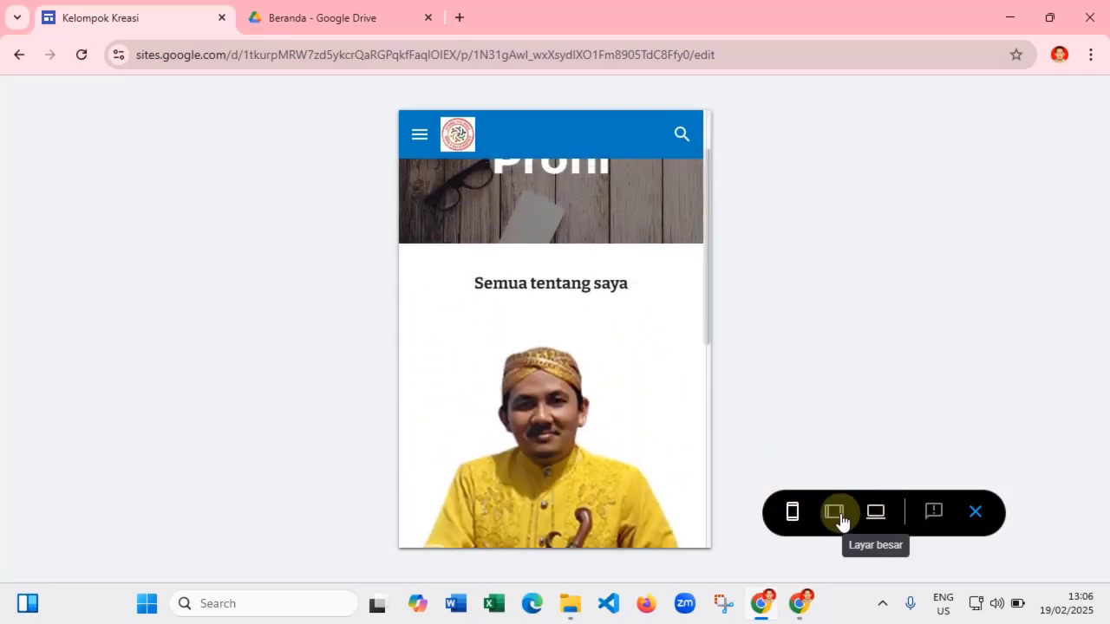
pyautogui.click(828, 510)
pyautogui.scroll(-8, 601, 343)
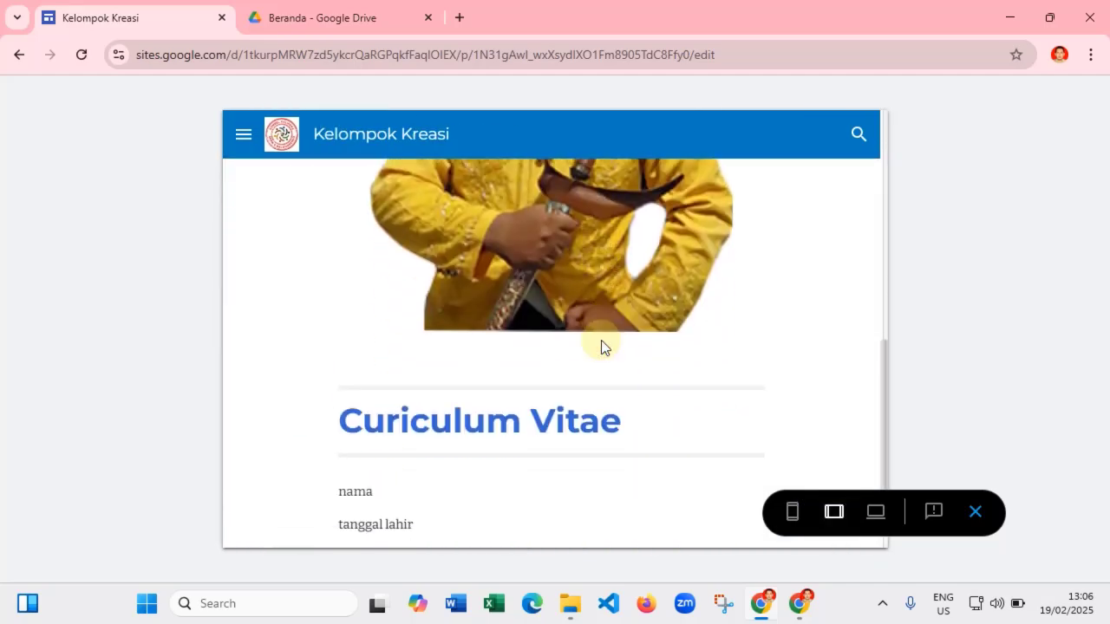
pyautogui.click(874, 511)
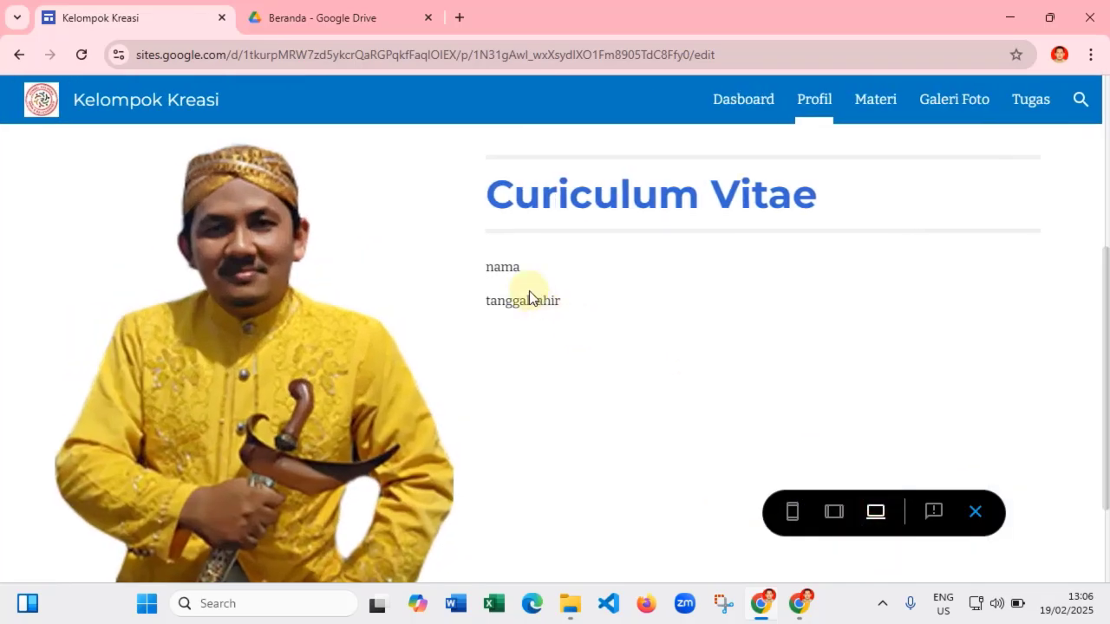
pyautogui.scroll(-2, 529, 294)
pyautogui.scroll(5, 529, 293)
pyautogui.scroll(-4, 547, 299)
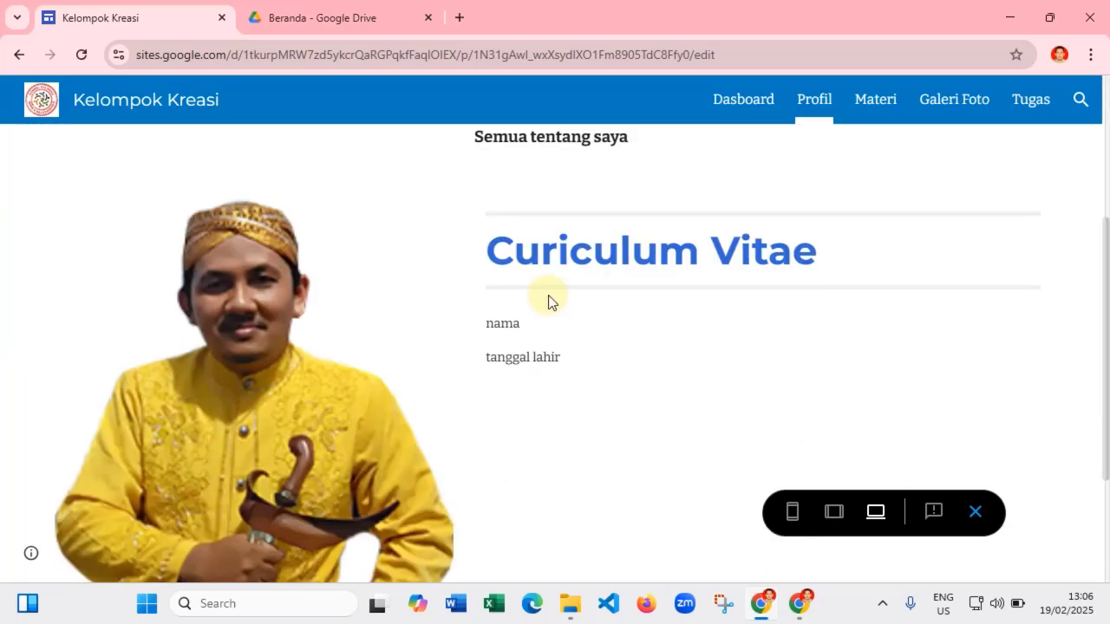
pyautogui.scroll(-2, 579, 331)
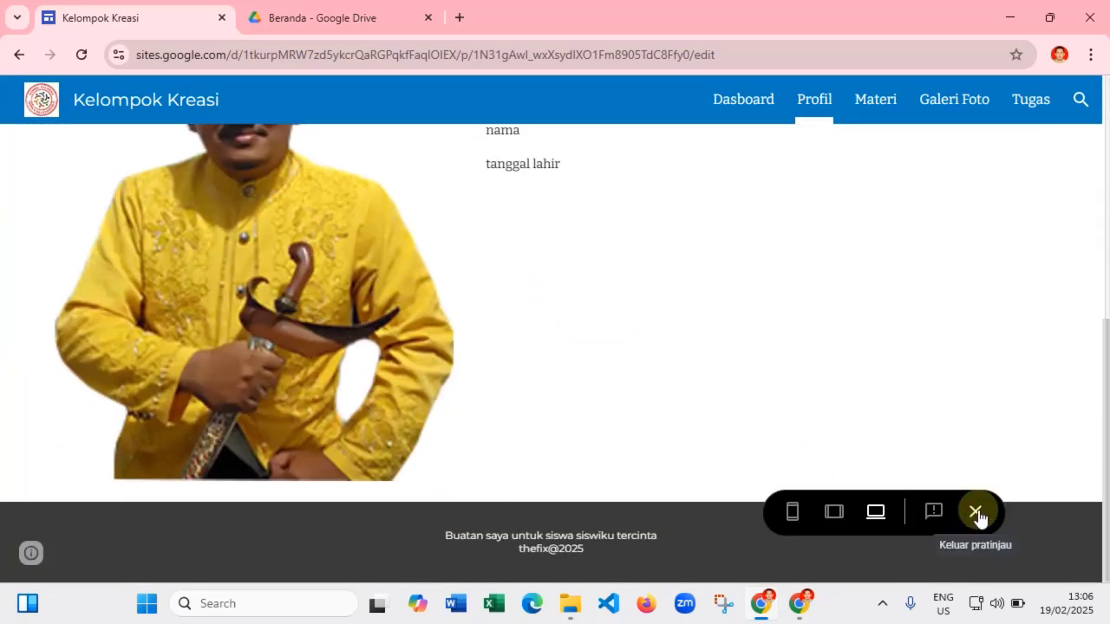
pyautogui.click(976, 512)
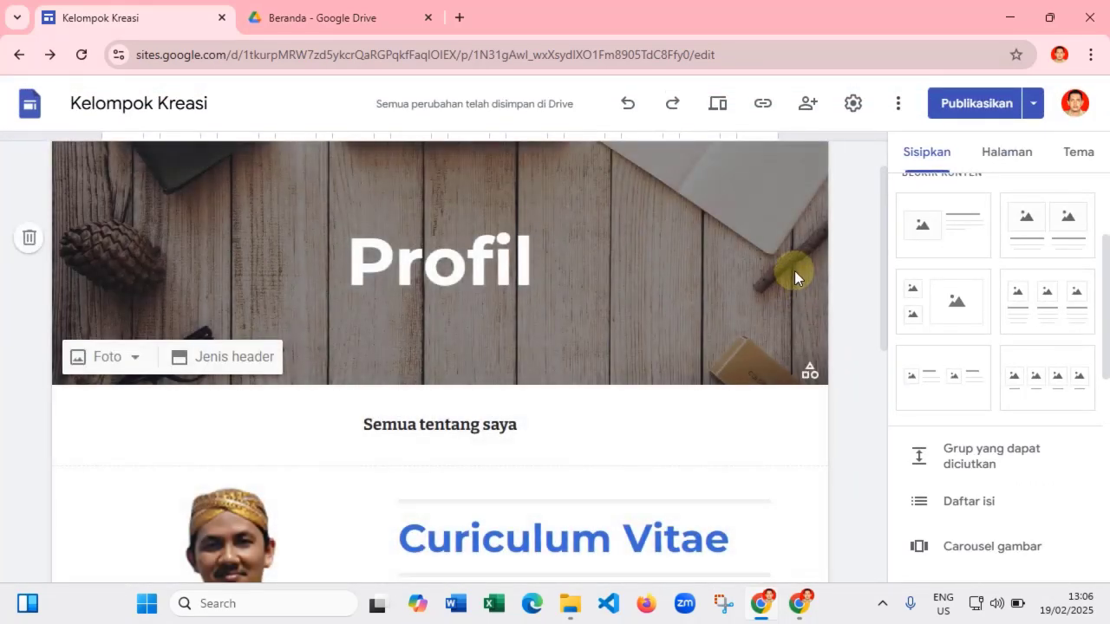
# - Select Materi from the Halaman pages list to edit it
pyautogui.scroll(-5, 648, 371)
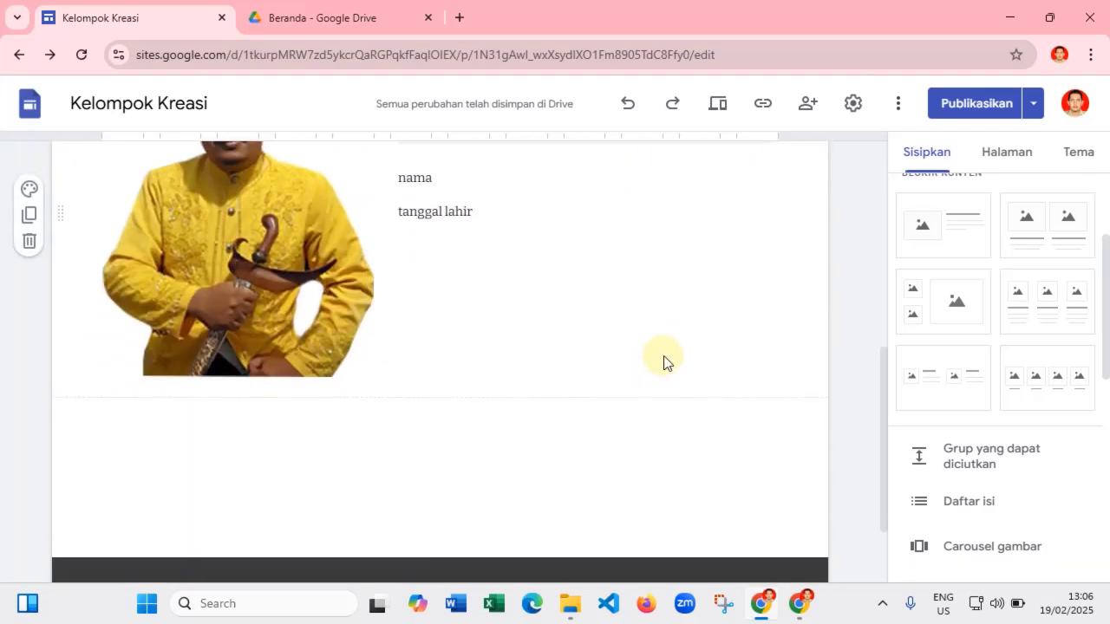
pyautogui.scroll(-2, 663, 355)
pyautogui.scroll(6, 728, 349)
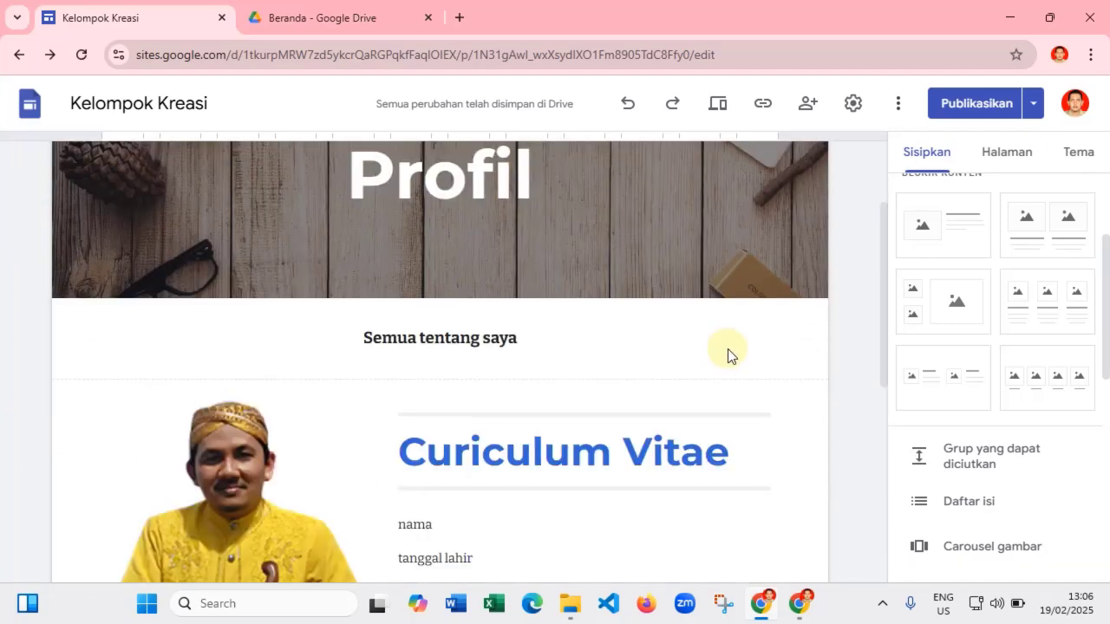
pyautogui.scroll(1, 728, 349)
pyautogui.scroll(-5, 735, 348)
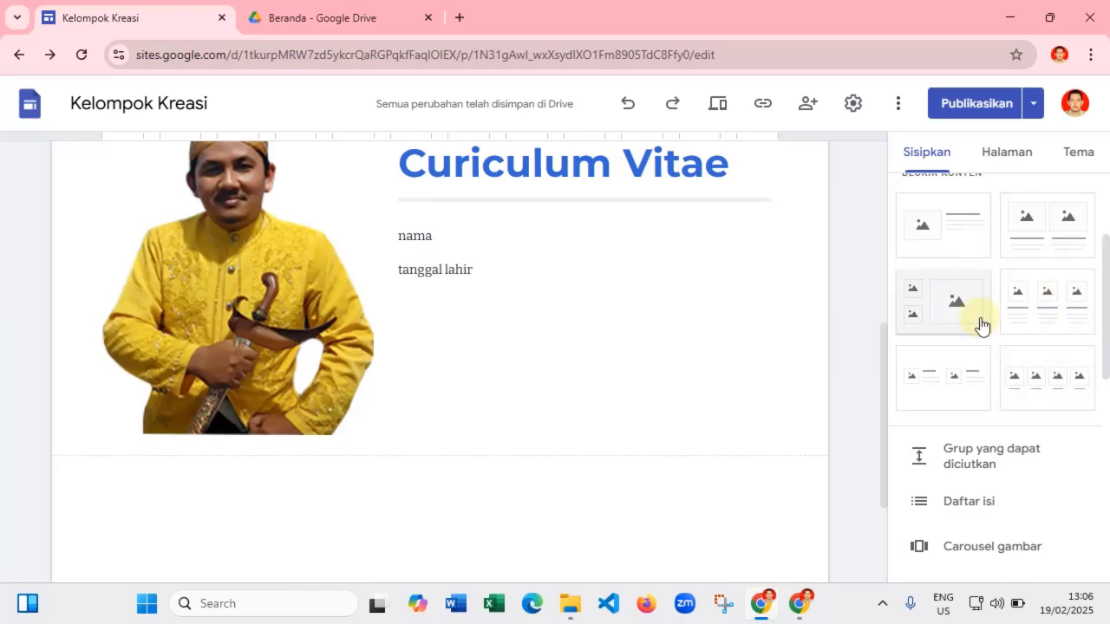
pyautogui.scroll(5, 669, 335)
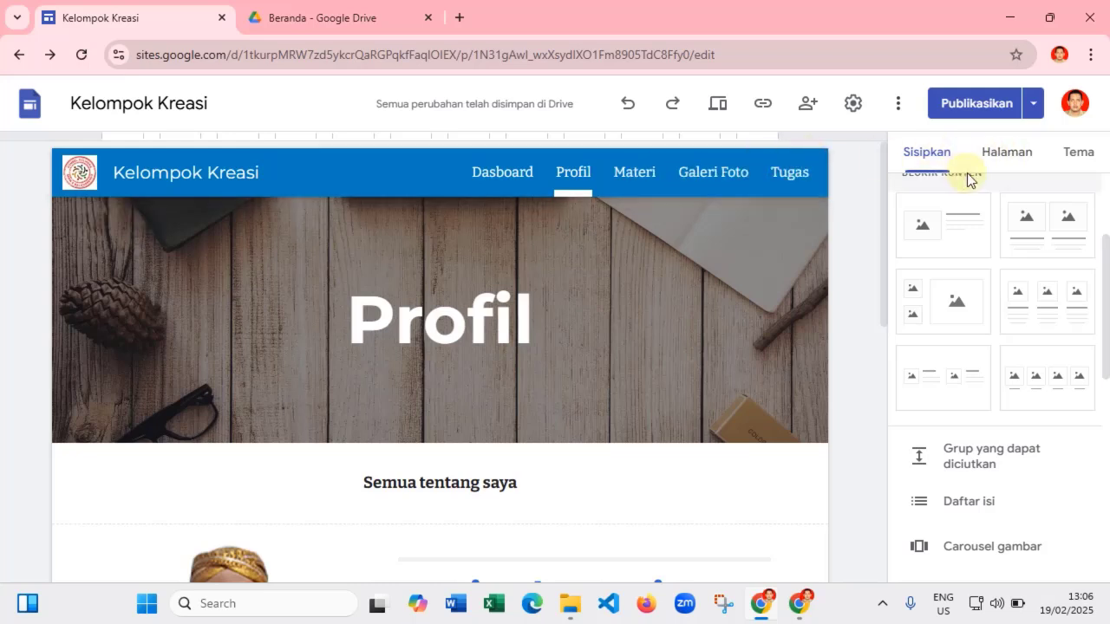
pyautogui.click(1013, 154)
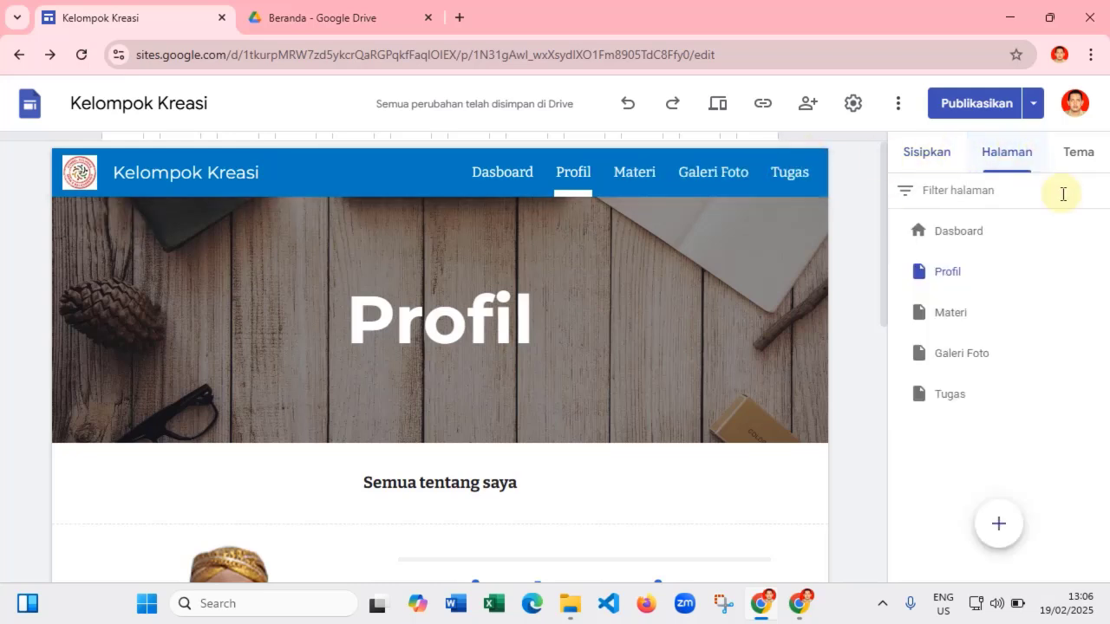
pyautogui.click(950, 316)
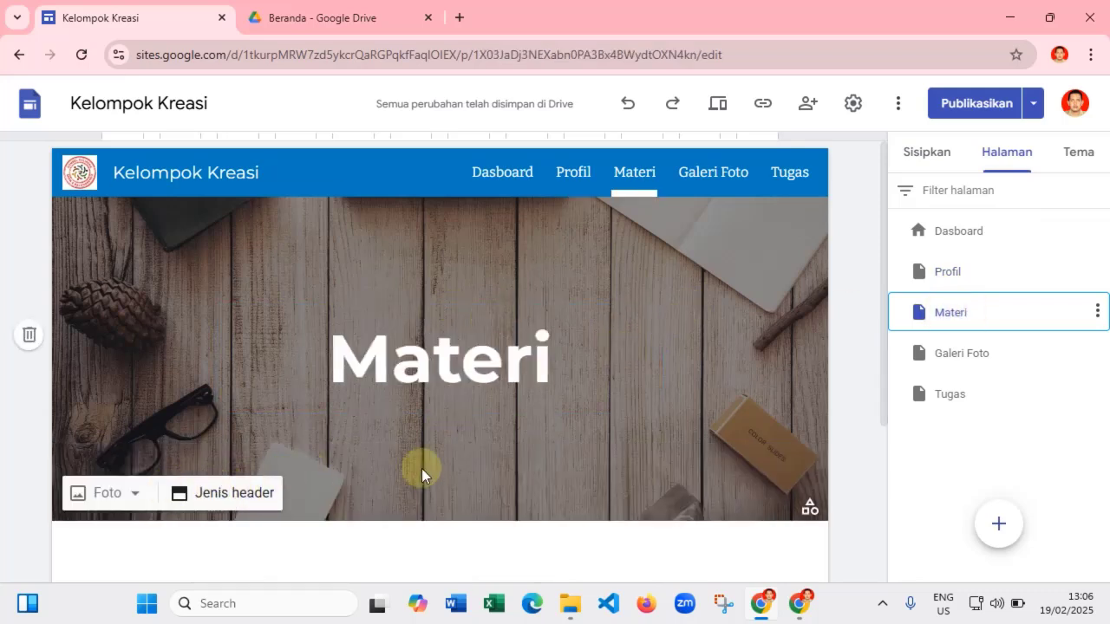
# - Switch the Materi header to the Hanya judul style, dropping the photo, and show the Sisipkan elements
pyautogui.click(227, 496)
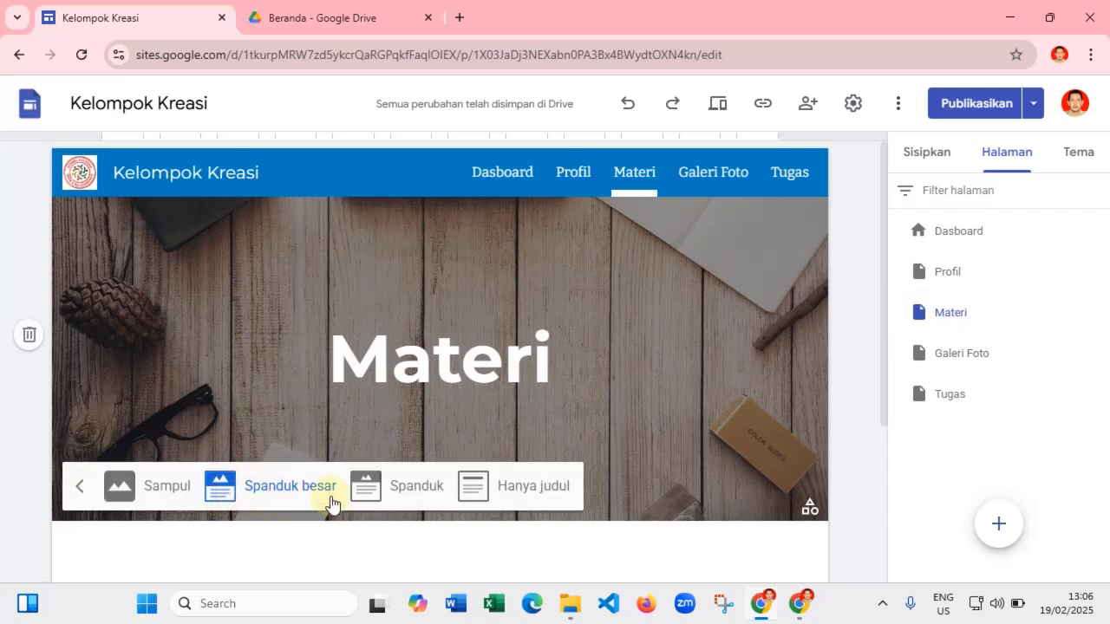
pyautogui.click(513, 487)
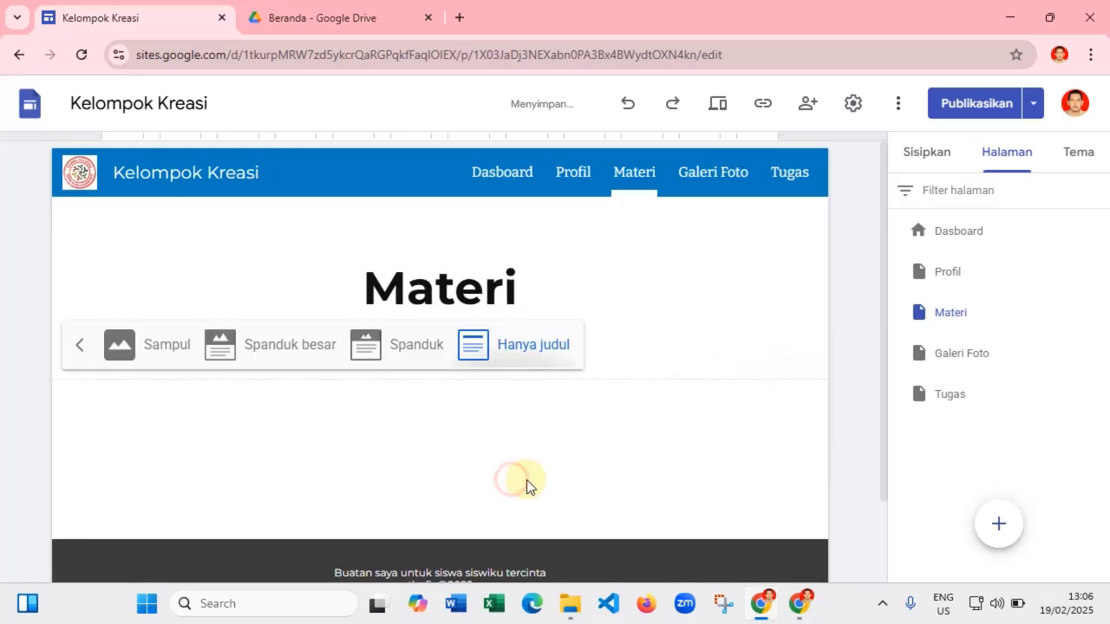
pyautogui.click(546, 420)
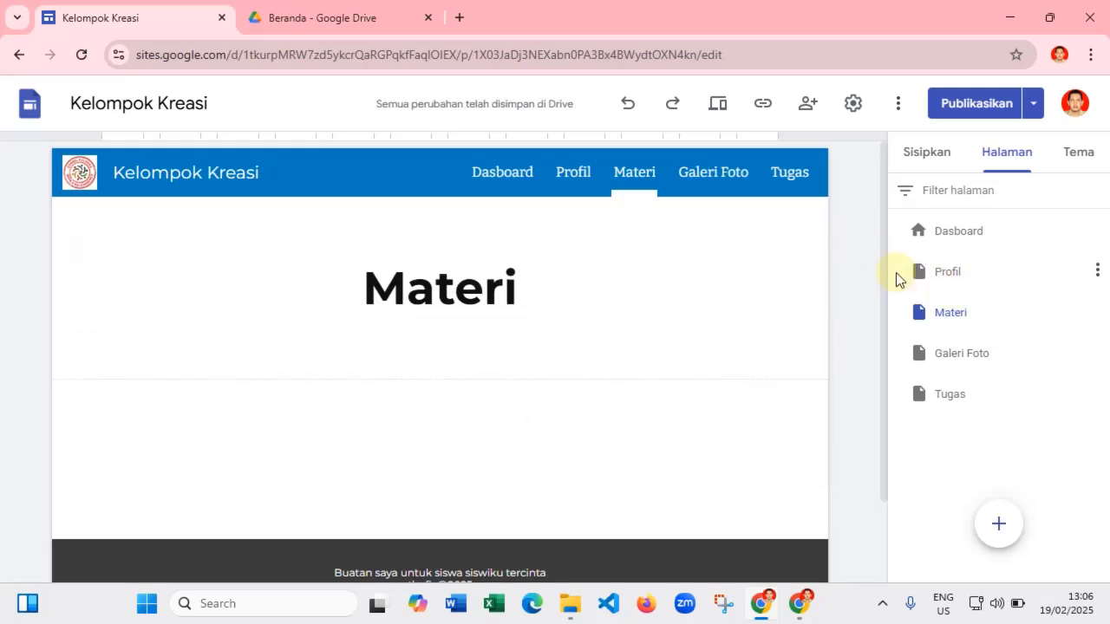
pyautogui.click(926, 156)
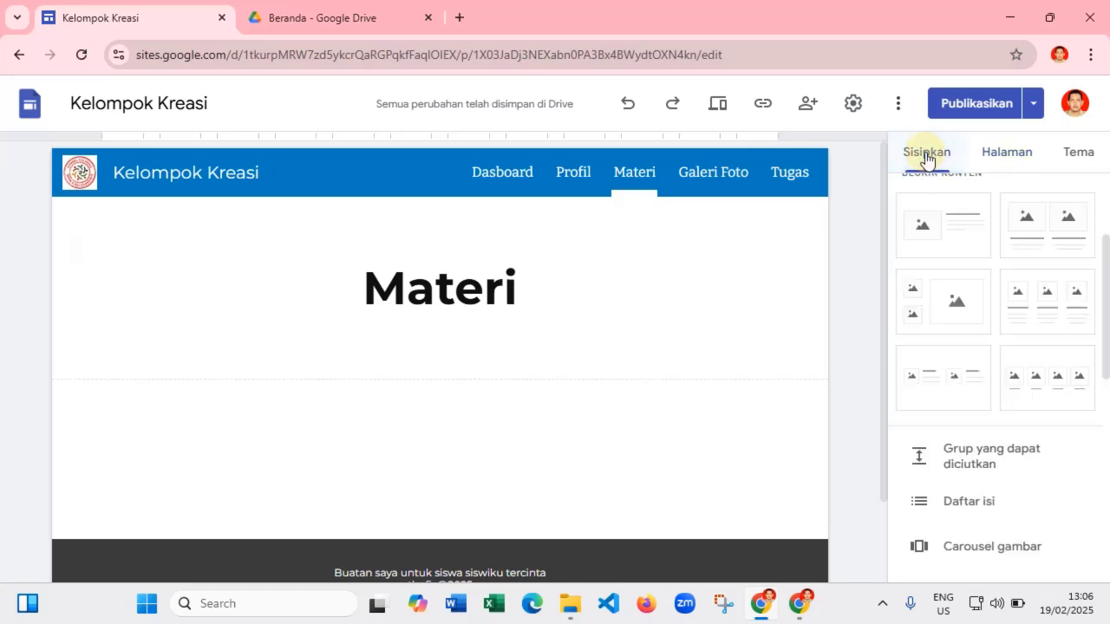
pyautogui.scroll(2, 974, 364)
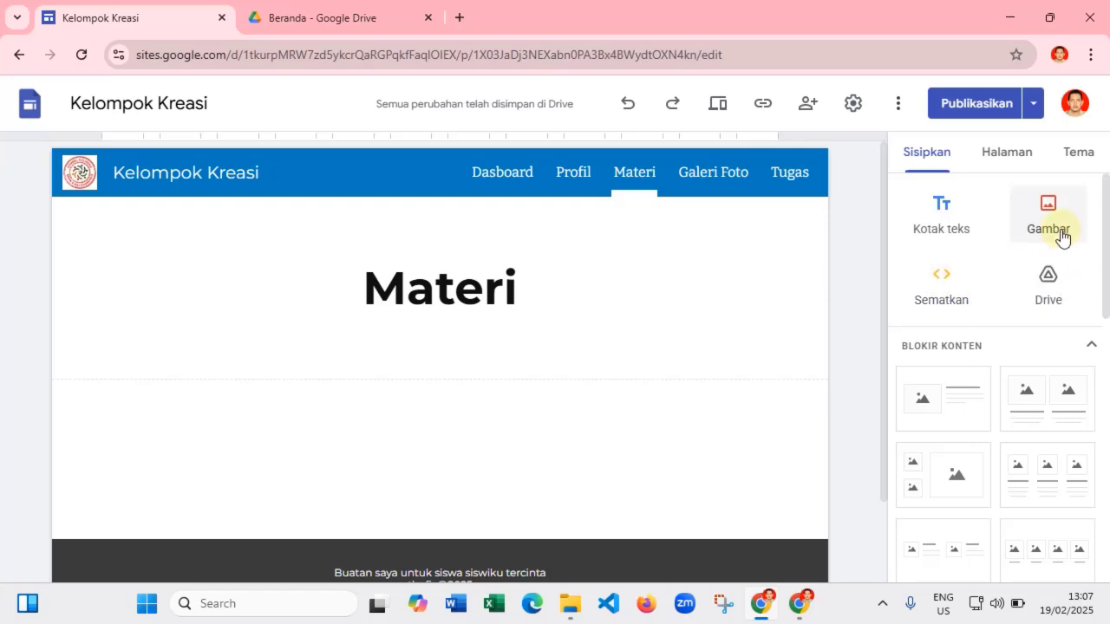
pyautogui.scroll(-8, 994, 336)
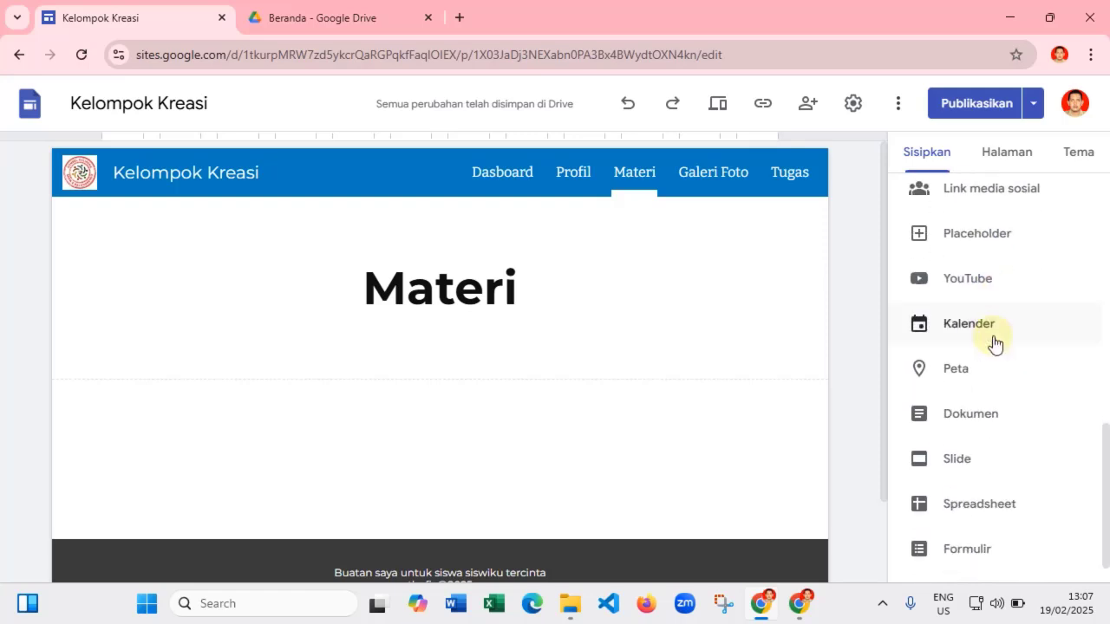
pyautogui.scroll(-1, 993, 338)
pyautogui.scroll(1, 964, 493)
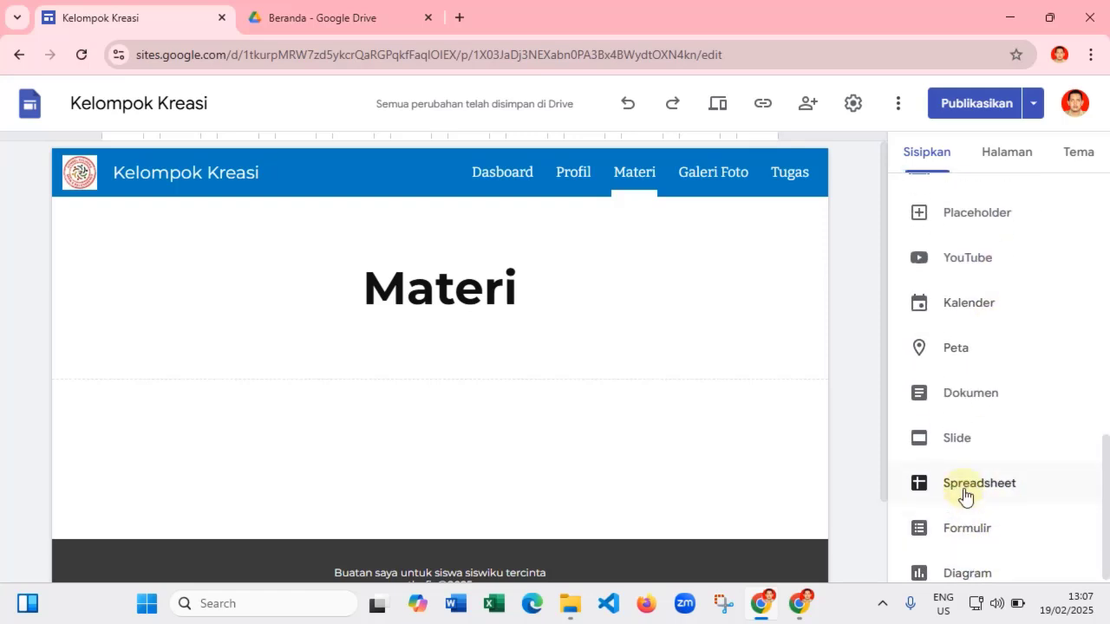
pyautogui.scroll(5, 964, 495)
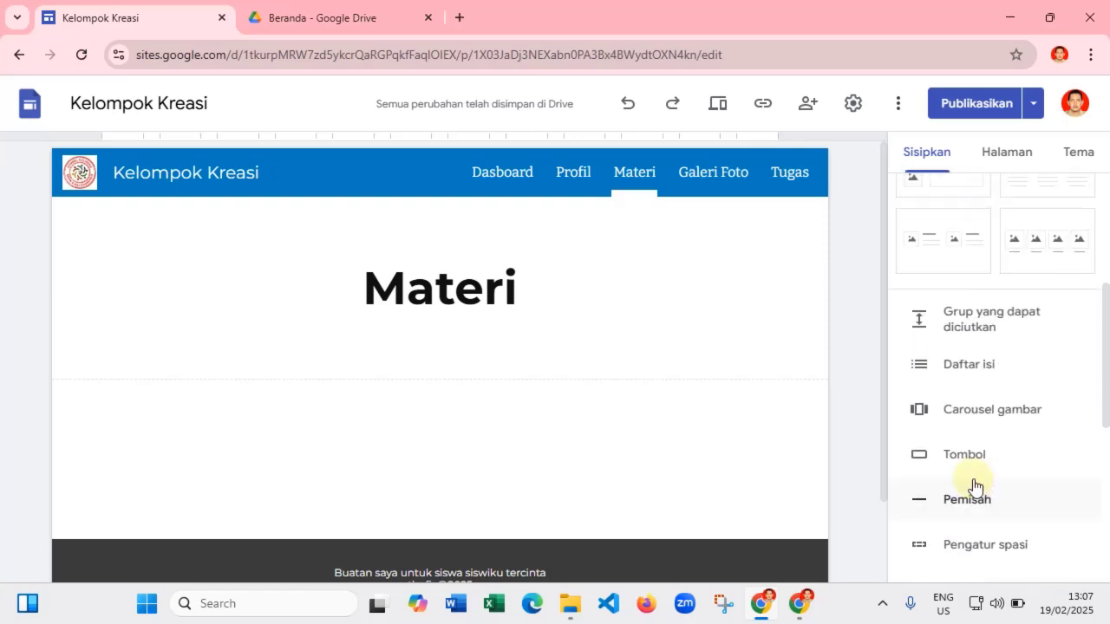
pyautogui.scroll(4, 975, 399)
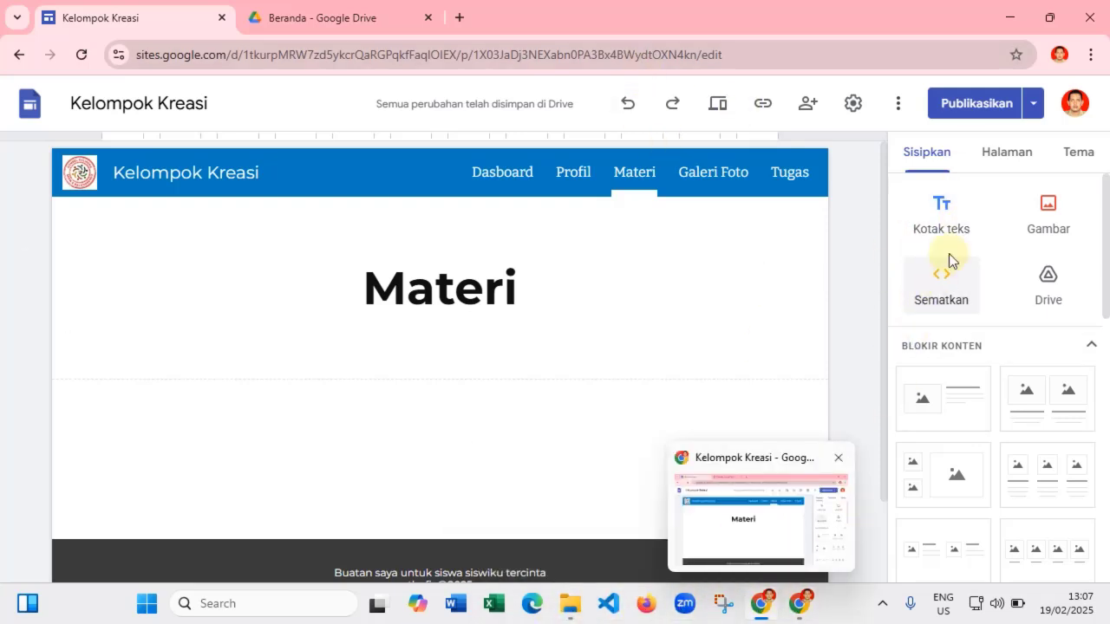
# - In a new tab, load the YouTube video 'cara mengubah atau mengganti bahasa di google chrome'
pyautogui.click(460, 19)
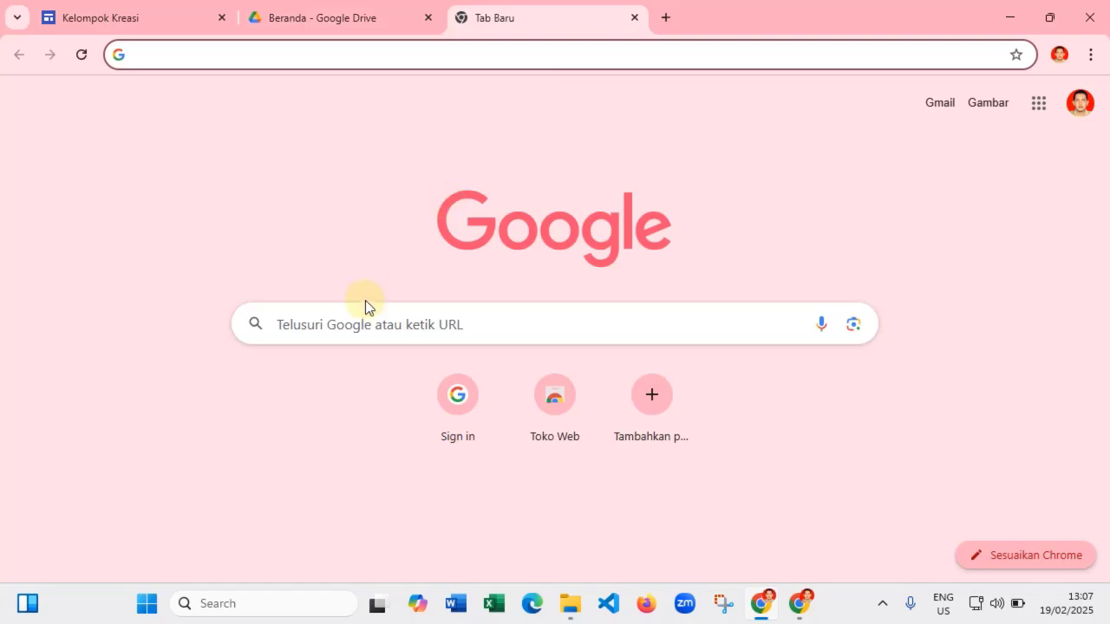
pyautogui.write('youtub')
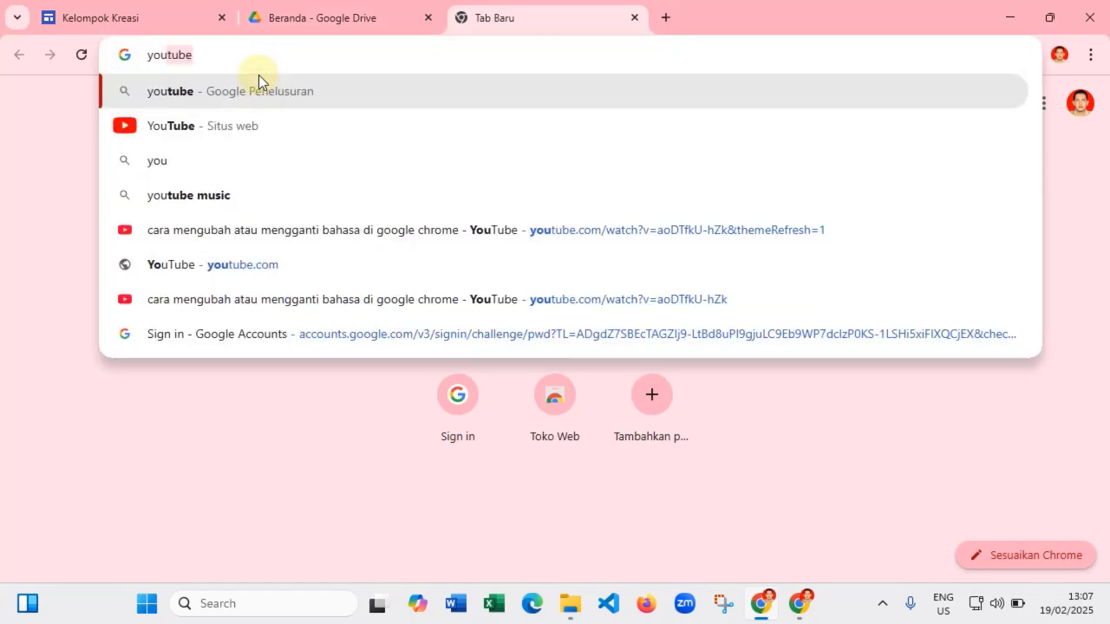
pyautogui.write('emeRefresh=1')
pyautogui.press('Return')
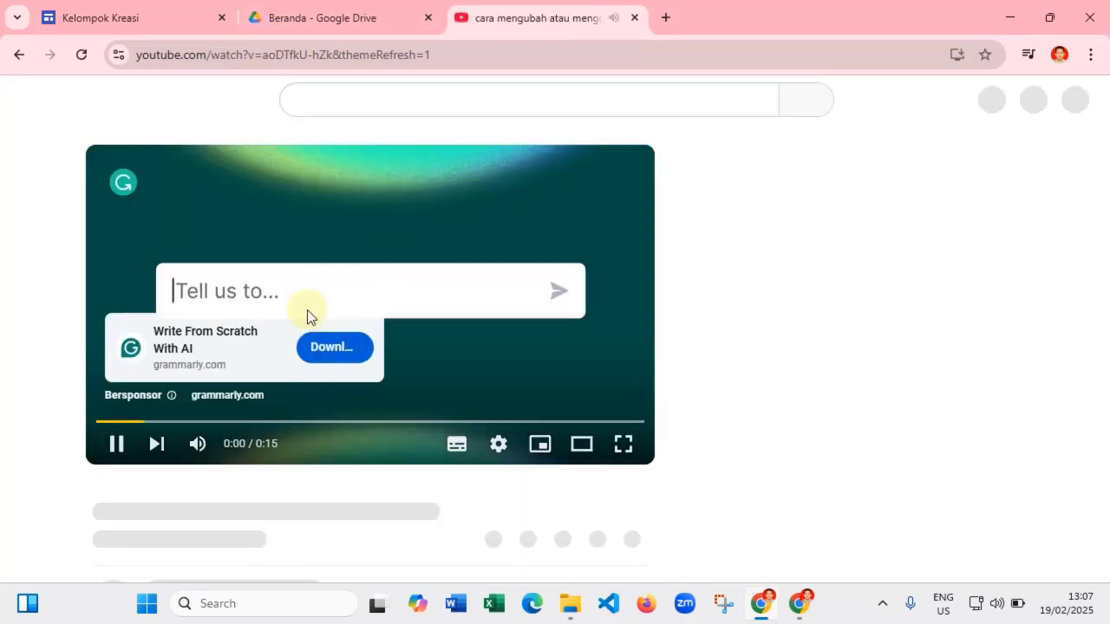
# - Skip the ad, restore the sound, and pause the video at 0:07
pyautogui.click(119, 435)
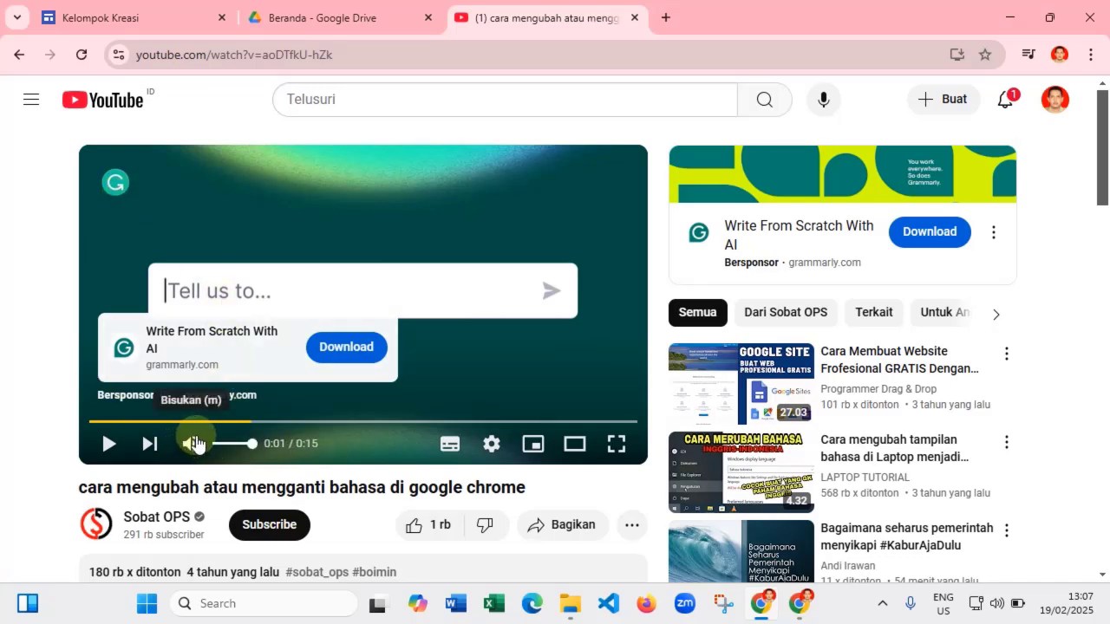
pyautogui.moveTo(251, 444); pyautogui.dragTo(217, 445)
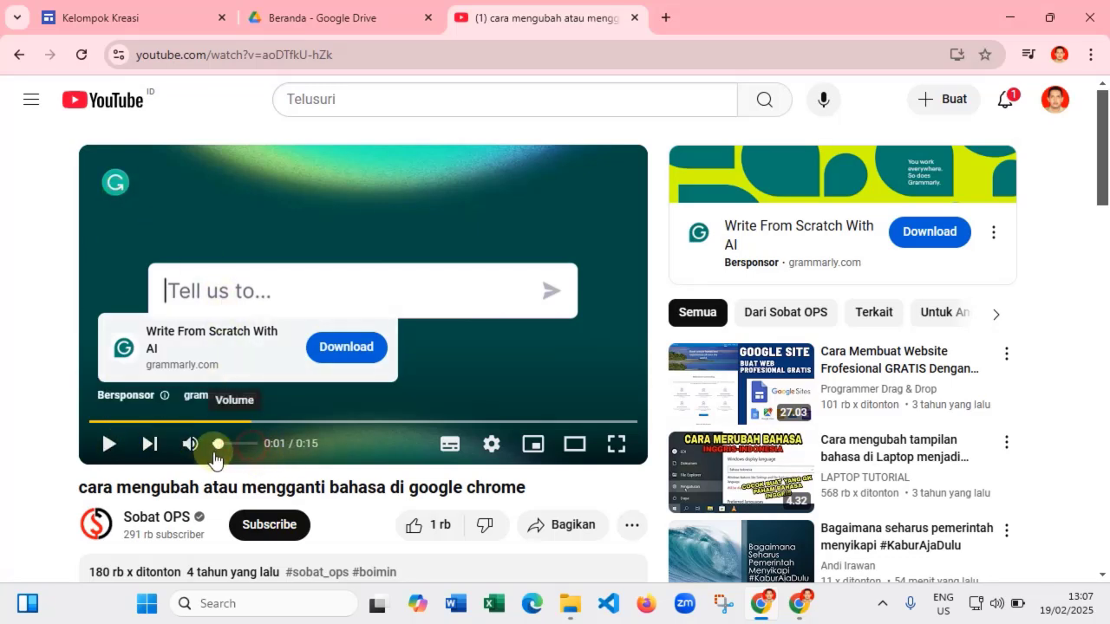
pyautogui.click(107, 444)
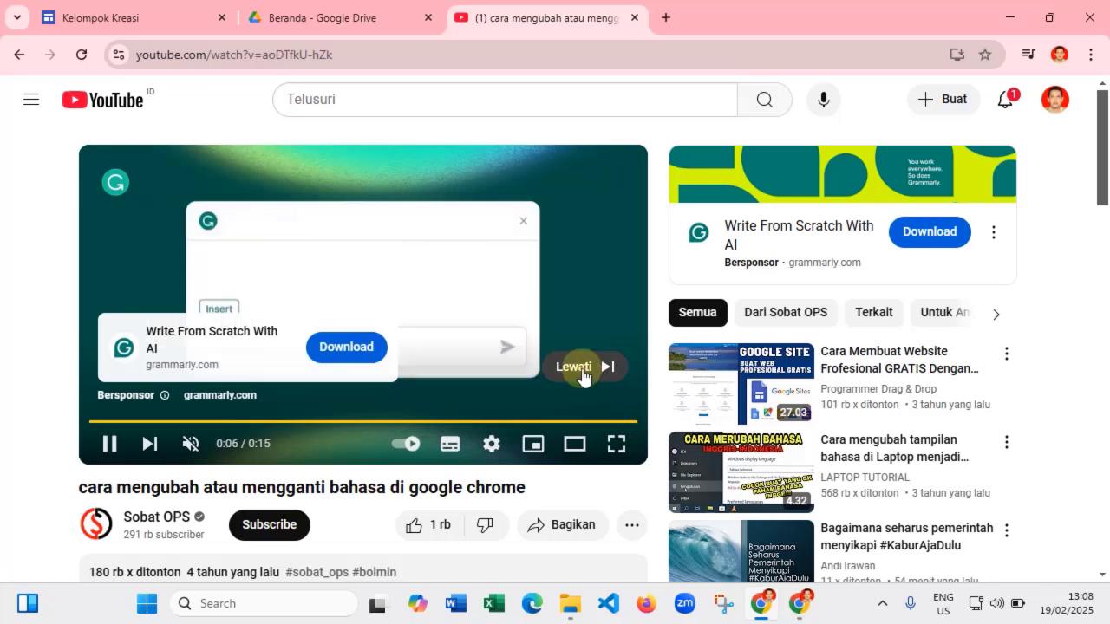
pyautogui.click(611, 365)
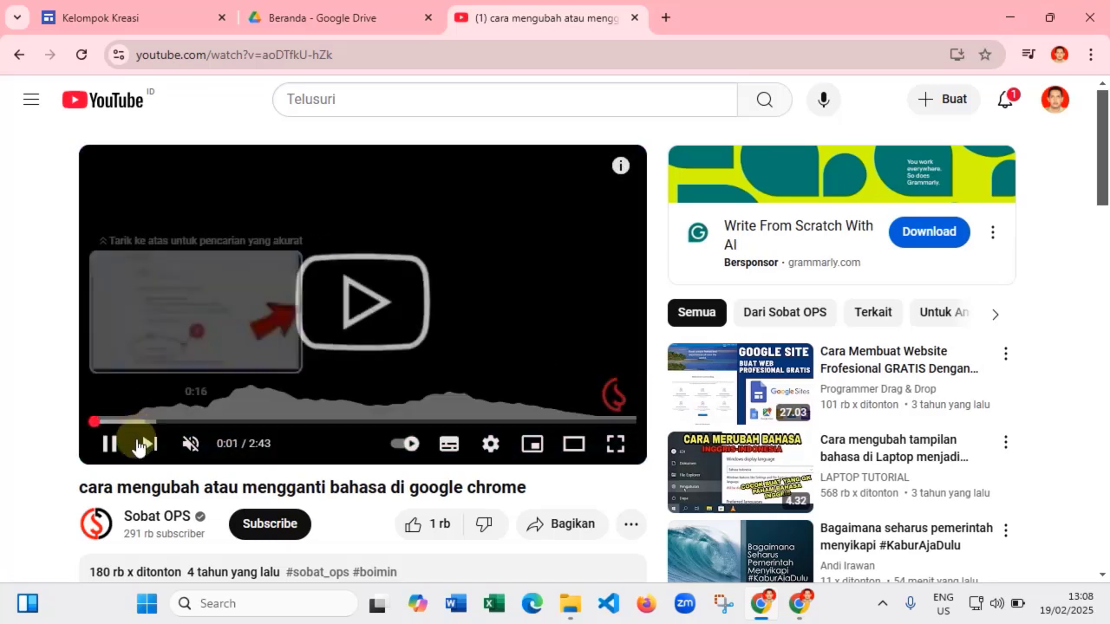
pyautogui.click(190, 443)
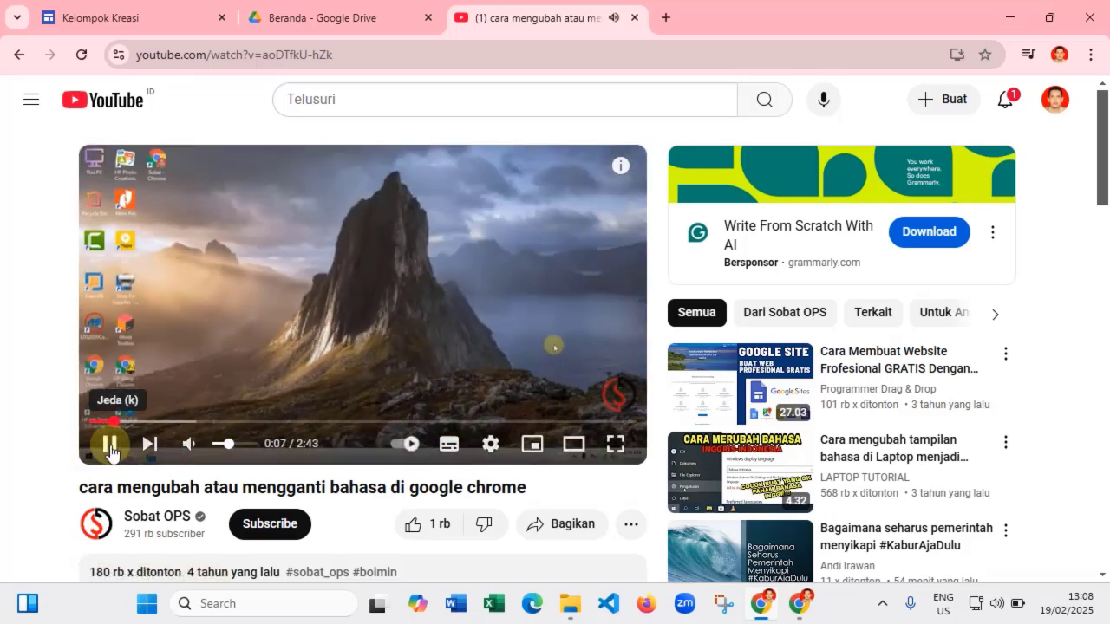
pyautogui.click(110, 443)
pyautogui.scroll(-2, 602, 330)
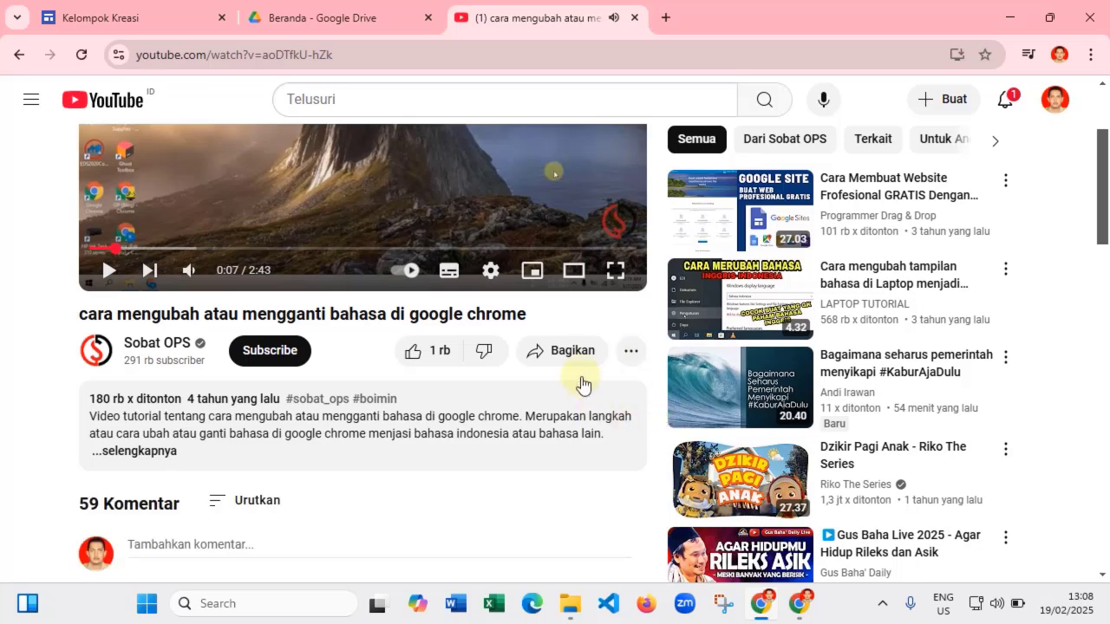
pyautogui.scroll(1, 568, 362)
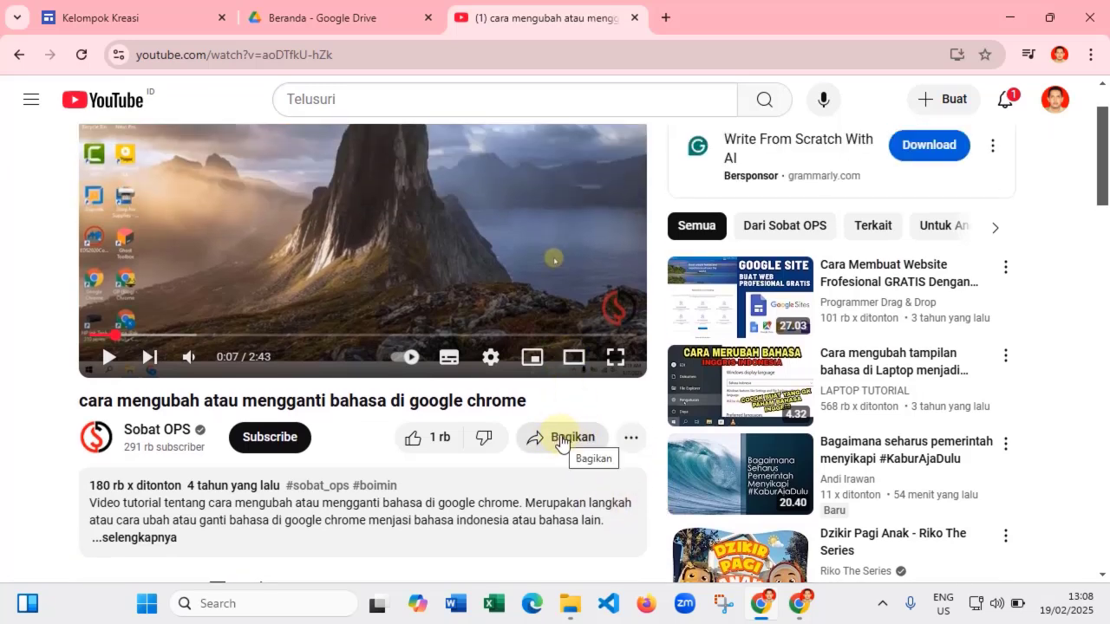
# - Copy the video's short share link from Bagikan and return to the Kelompok Kreasi editor
pyautogui.click(561, 441)
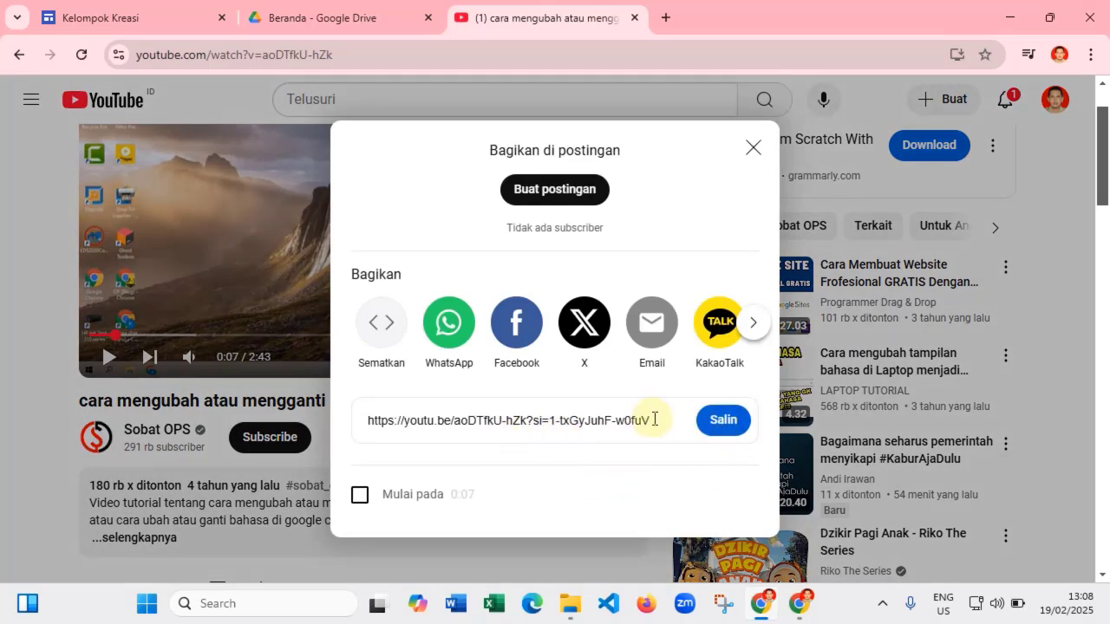
pyautogui.moveTo(659, 419); pyautogui.dragTo(442, 436)
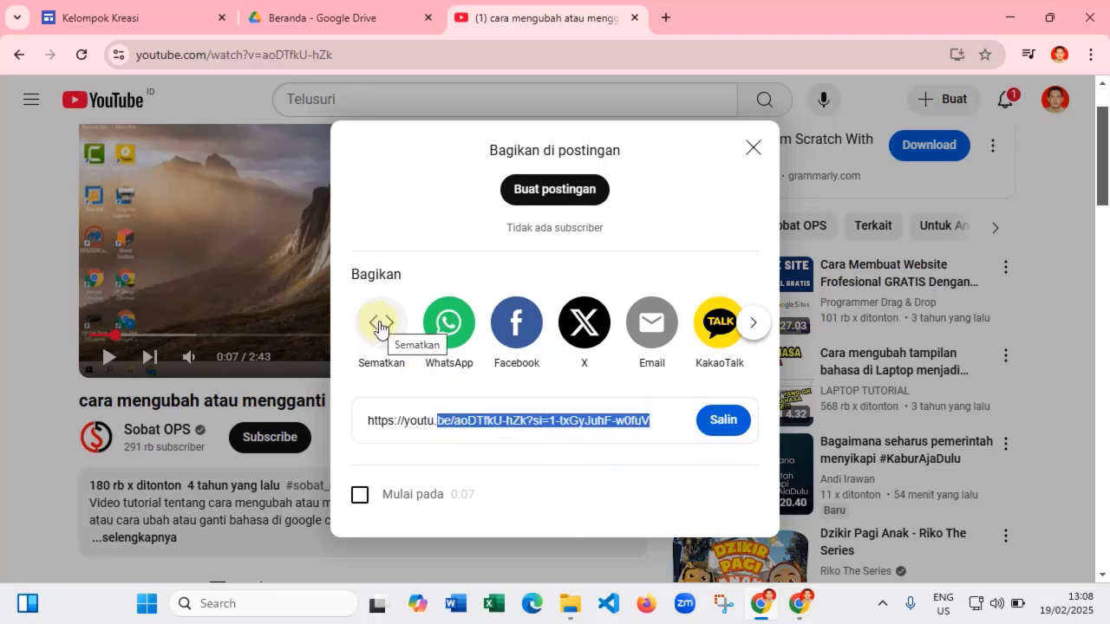
pyautogui.click(379, 326)
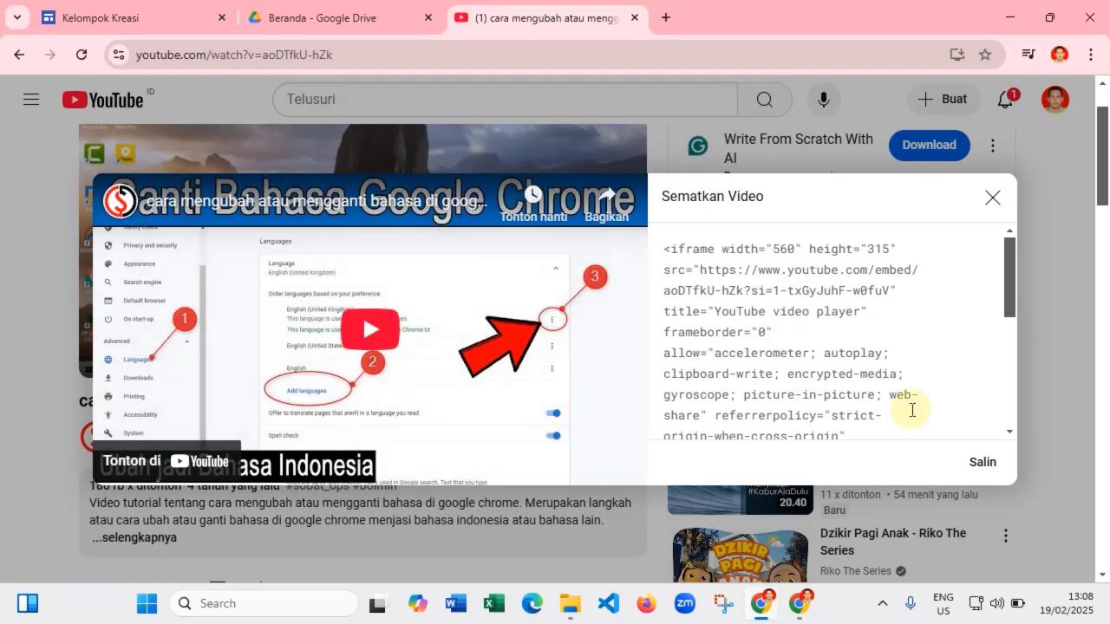
pyautogui.click(993, 197)
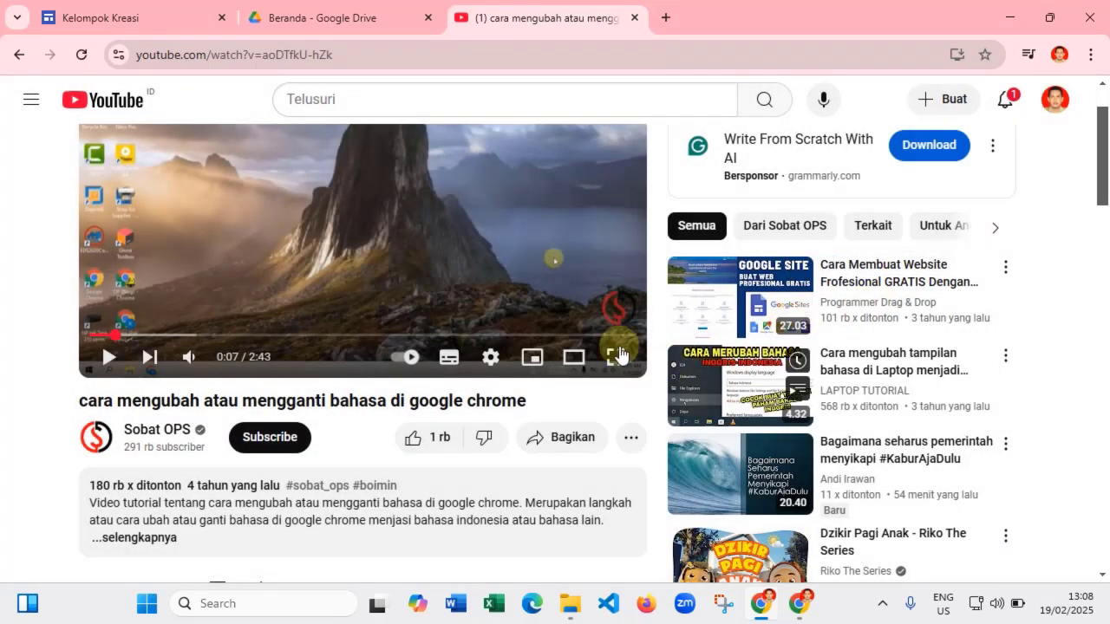
pyautogui.click(563, 437)
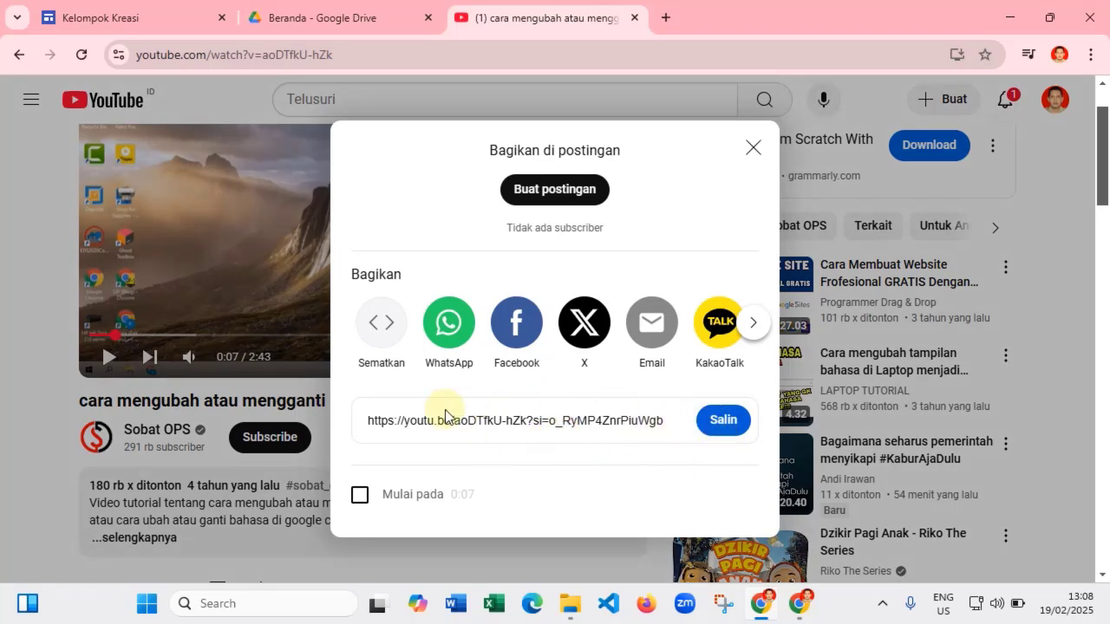
pyautogui.click(719, 433)
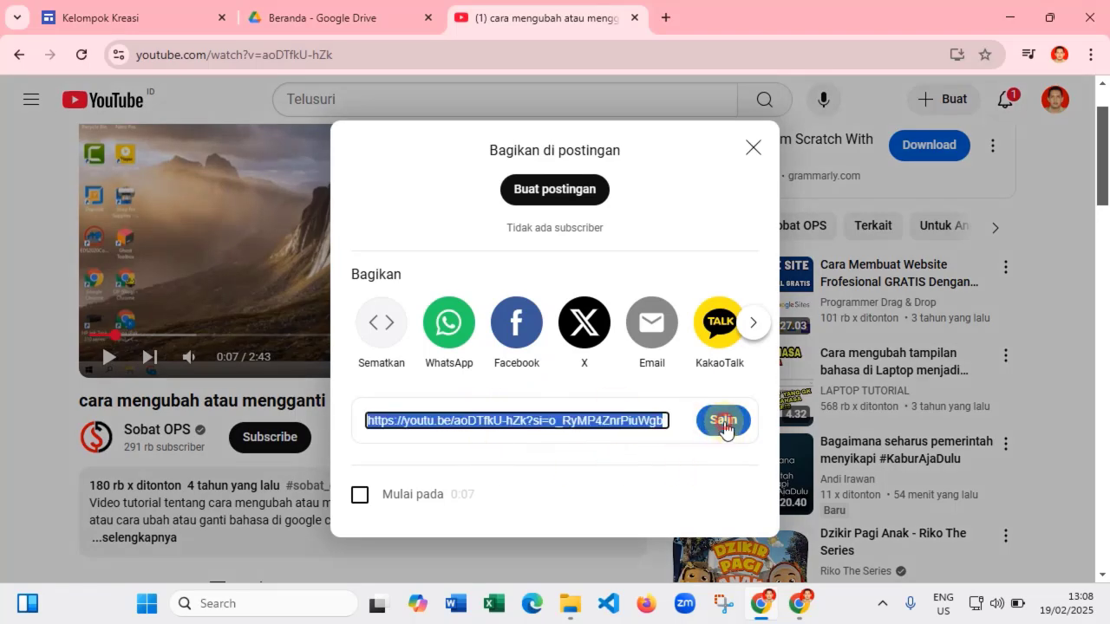
pyautogui.click(150, 11)
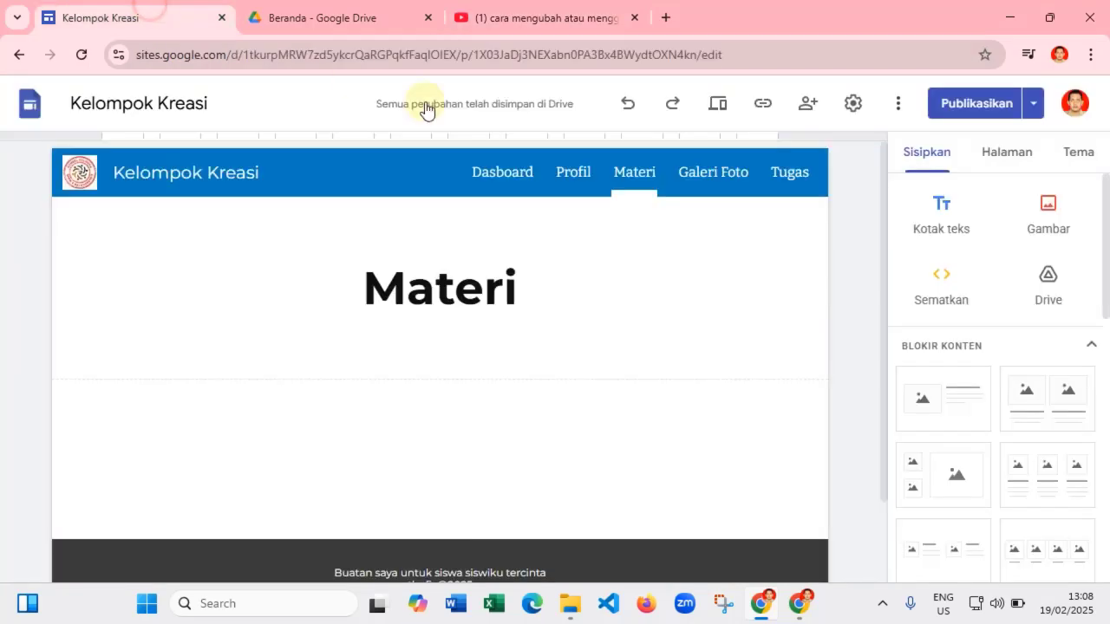
# - Embed the copied YouTube link on the Materi page through Sematkan
pyautogui.click(941, 282)
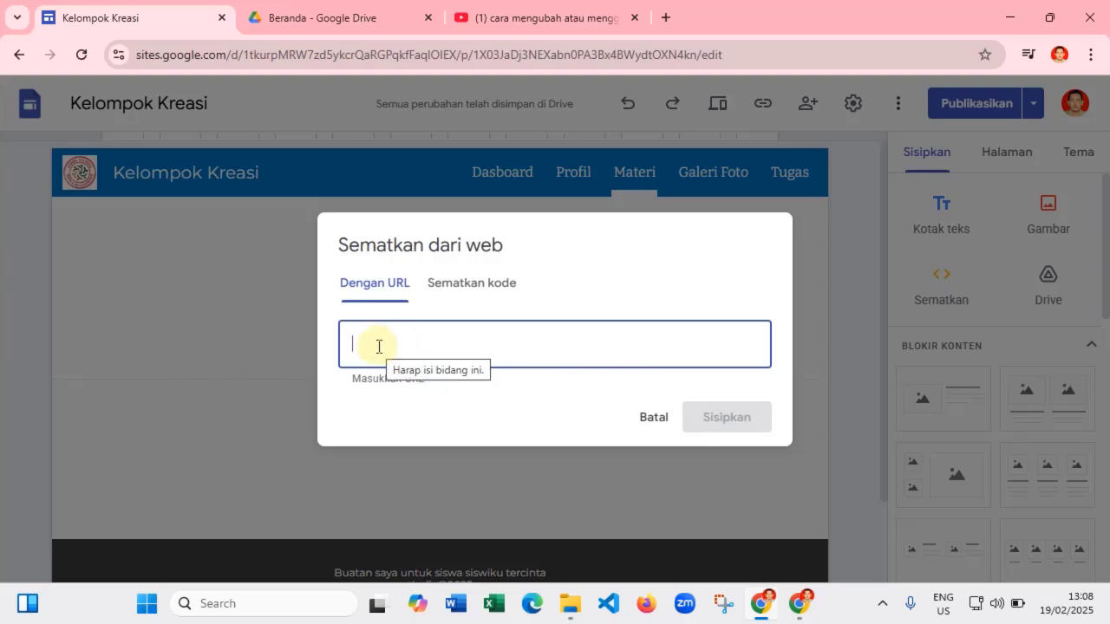
pyautogui.rightClick(378, 348)
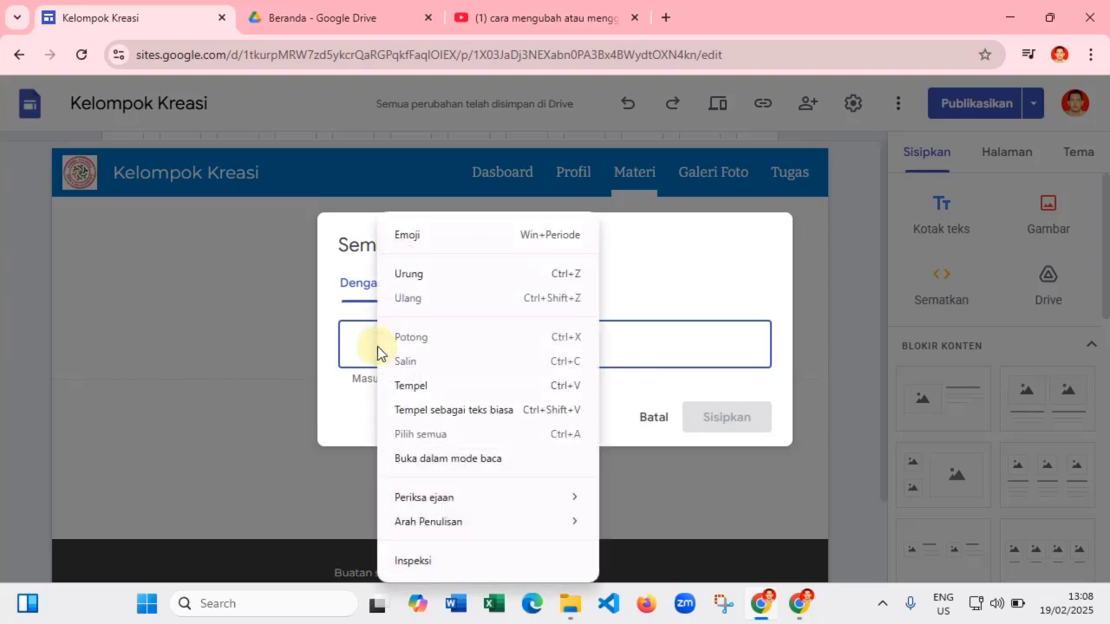
pyautogui.click(412, 388)
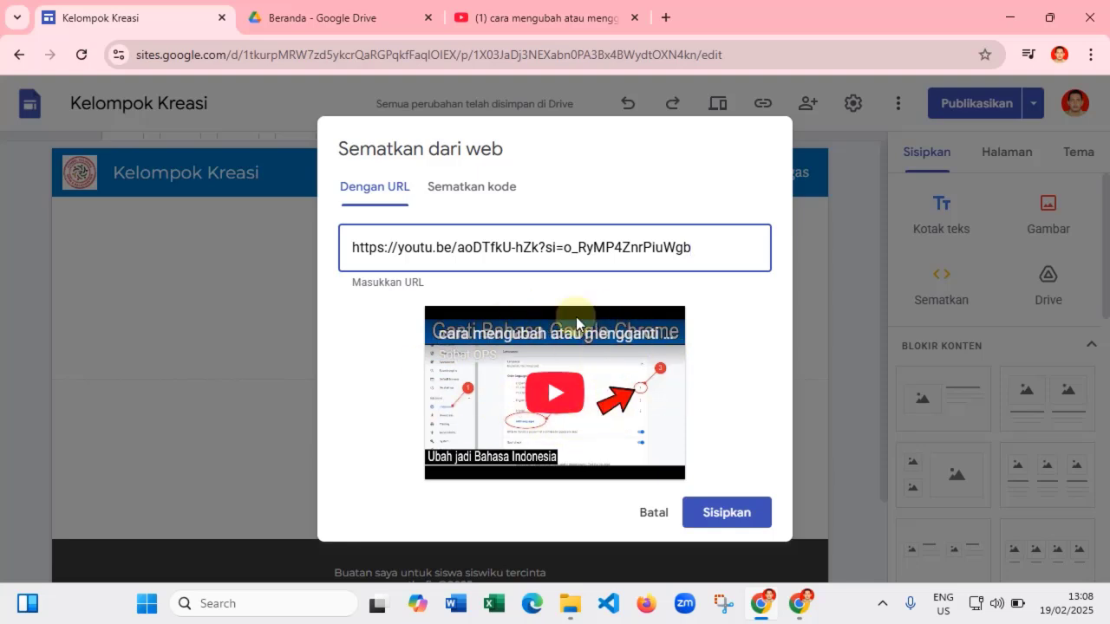
pyautogui.click(741, 514)
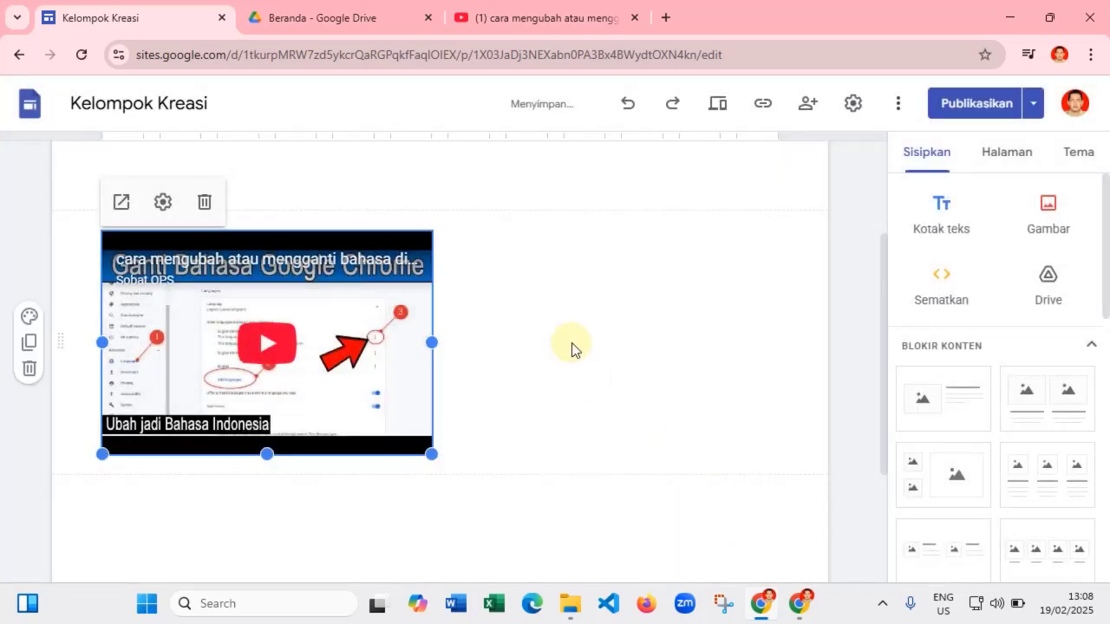
# - Move the YouTube video embed to sit directly under the Materi heading
pyautogui.scroll(-1, 565, 348)
pyautogui.scroll(1, 451, 318)
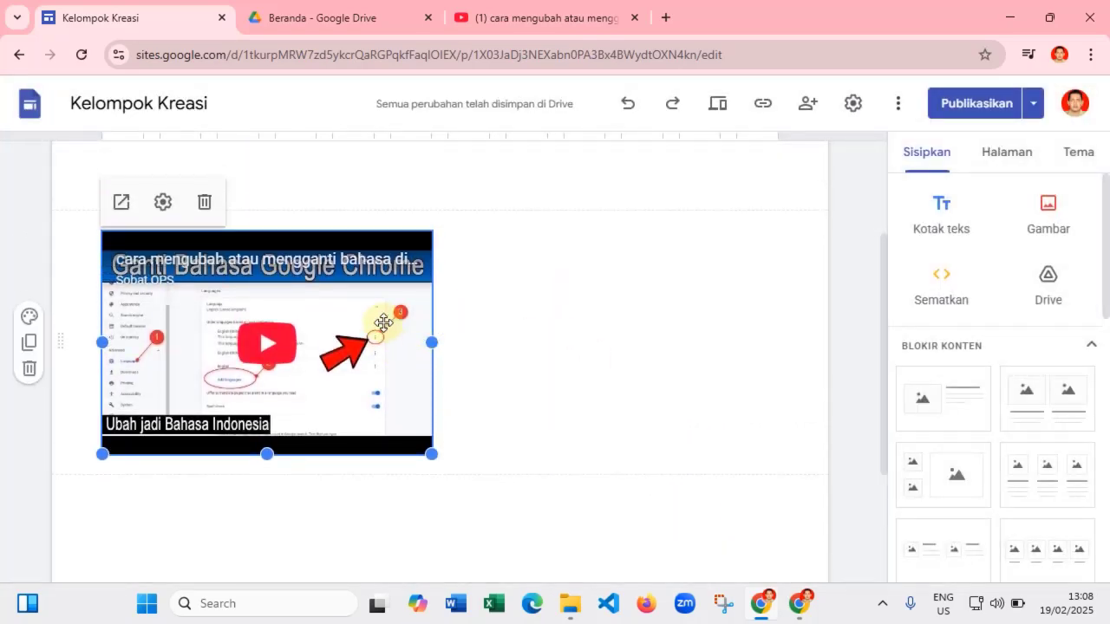
pyautogui.scroll(-2, 451, 416)
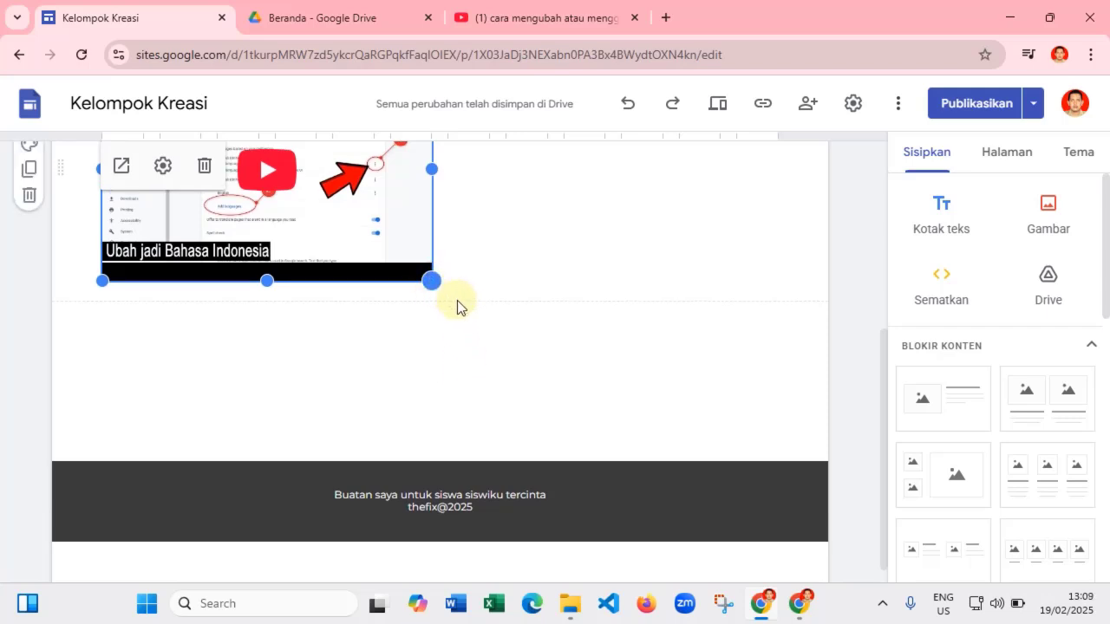
pyautogui.doubleClick(488, 327)
pyautogui.click(376, 303)
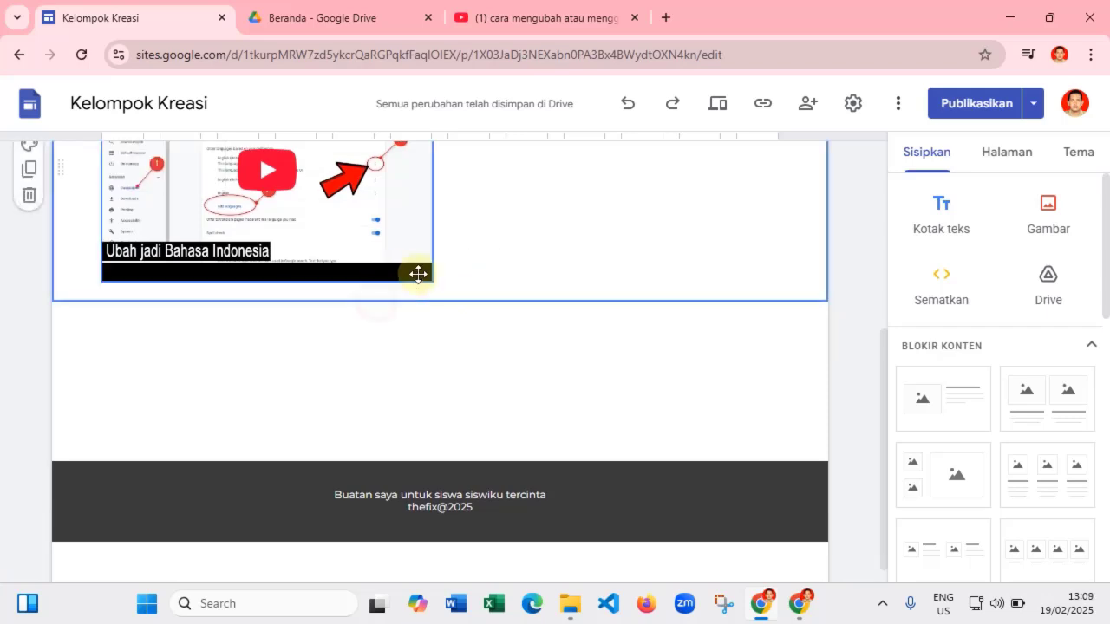
pyautogui.click(418, 274)
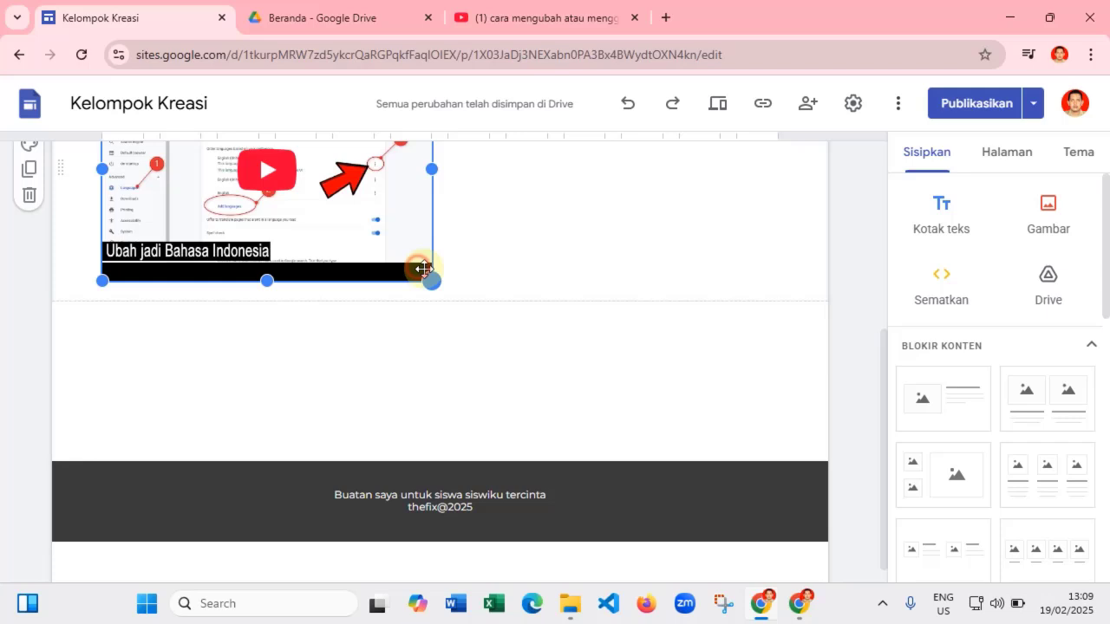
pyautogui.doubleClick(484, 319)
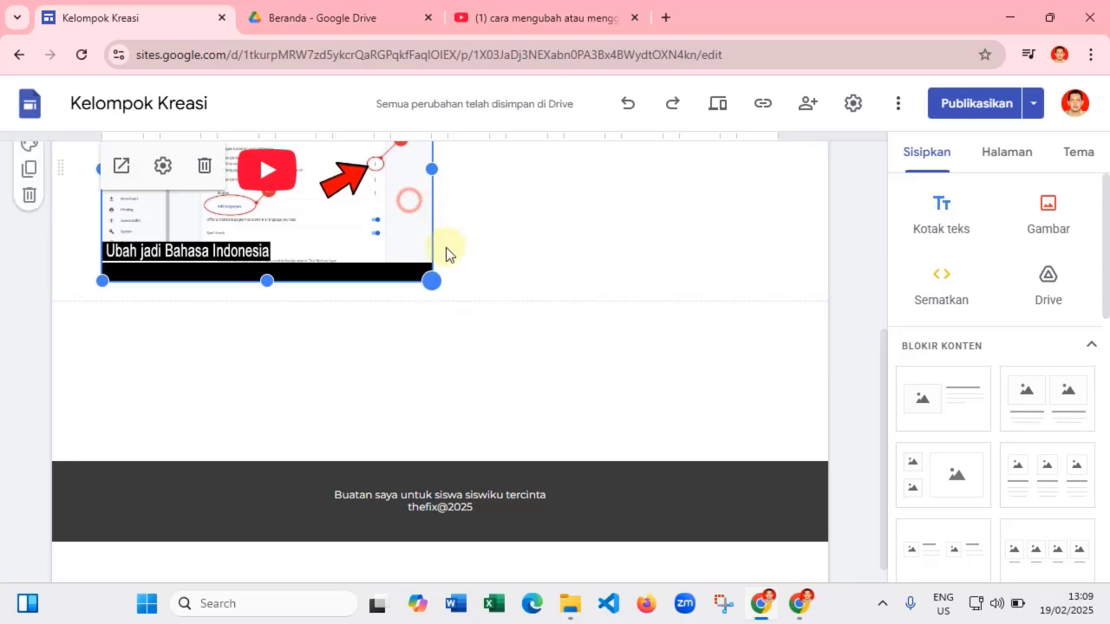
pyautogui.scroll(2, 446, 247)
pyautogui.moveTo(315, 329); pyautogui.dragTo(453, 322)
pyautogui.scroll(-3, 304, 295)
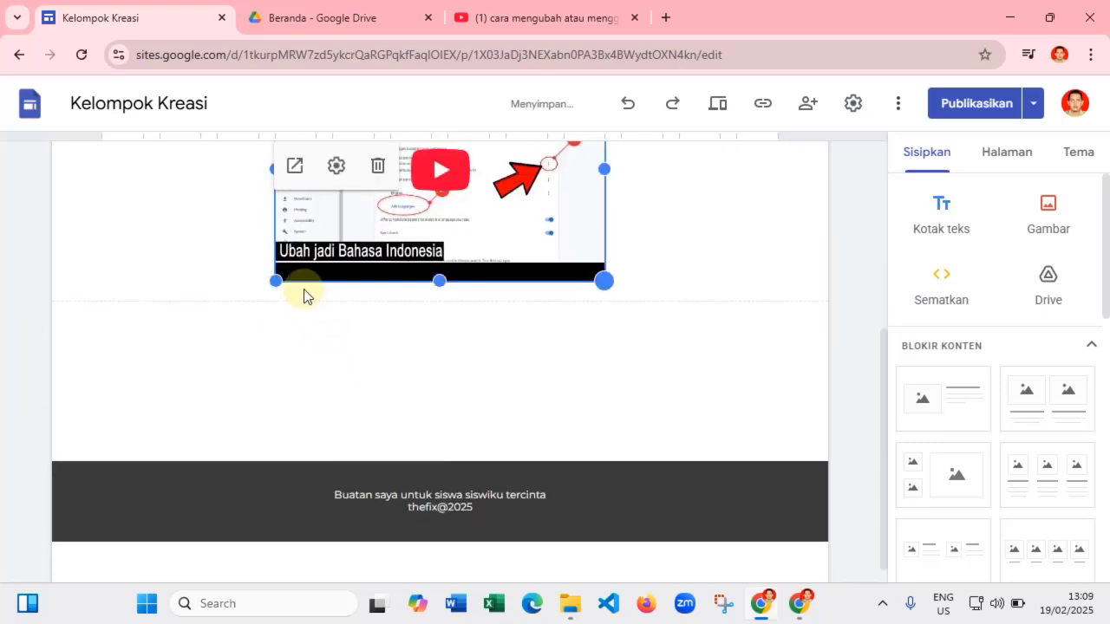
# - Stretch the embed's bottom corners outward so it spans nearly the full page width
pyautogui.moveTo(274, 282); pyautogui.dragTo(107, 338)
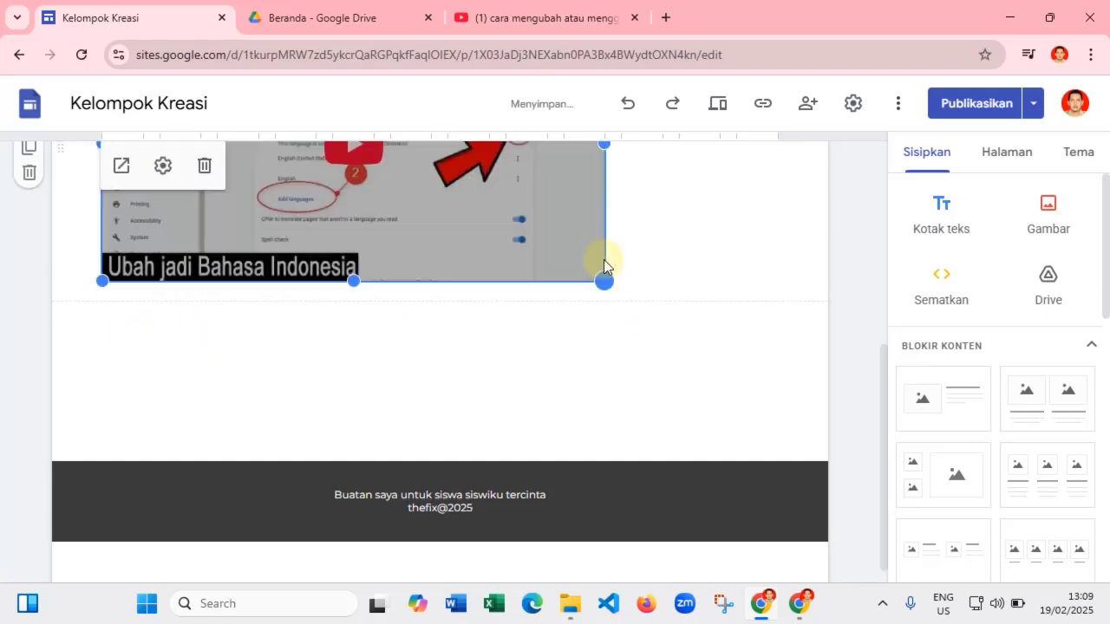
pyautogui.scroll(2, 585, 260)
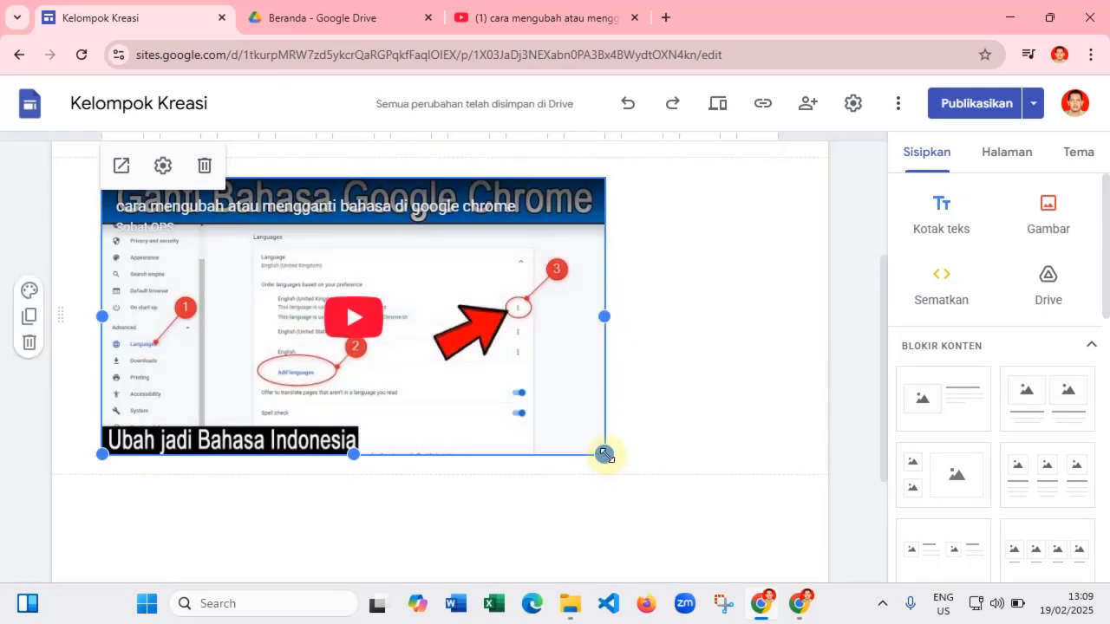
pyautogui.moveTo(605, 454); pyautogui.dragTo(780, 538)
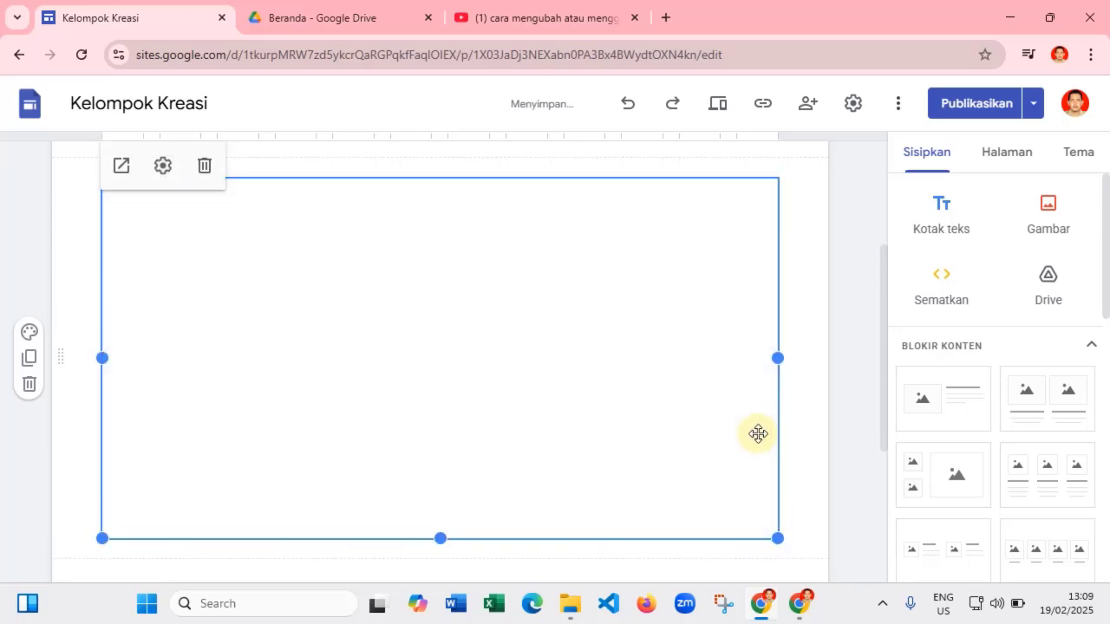
pyautogui.scroll(-3, 694, 413)
pyautogui.click(587, 328)
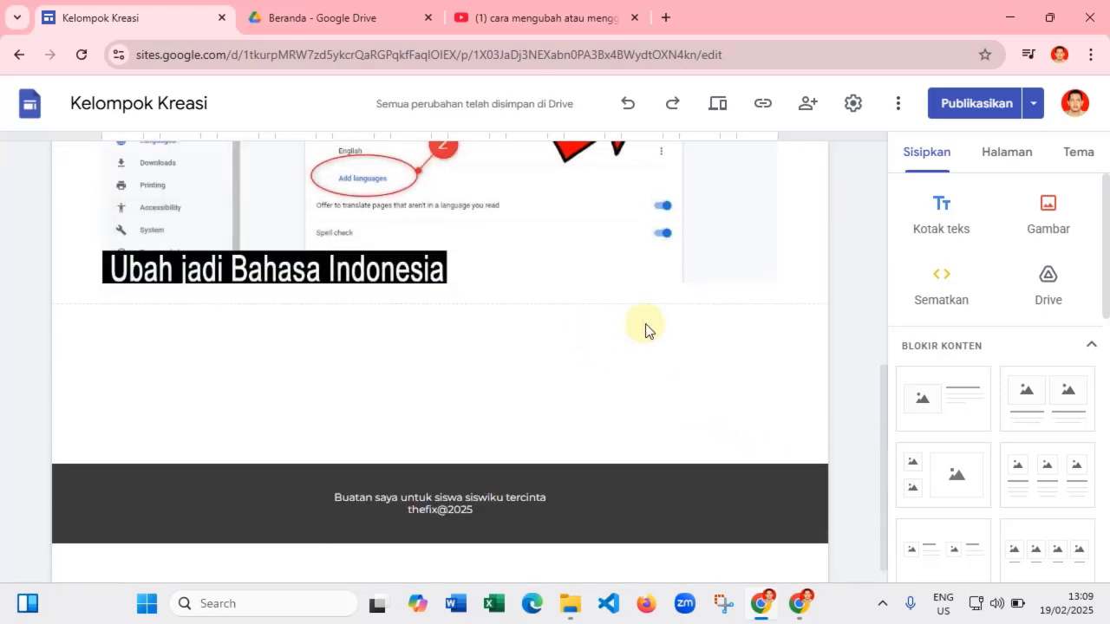
pyautogui.scroll(3, 646, 325)
pyautogui.scroll(2, 648, 338)
pyautogui.scroll(-4, 659, 338)
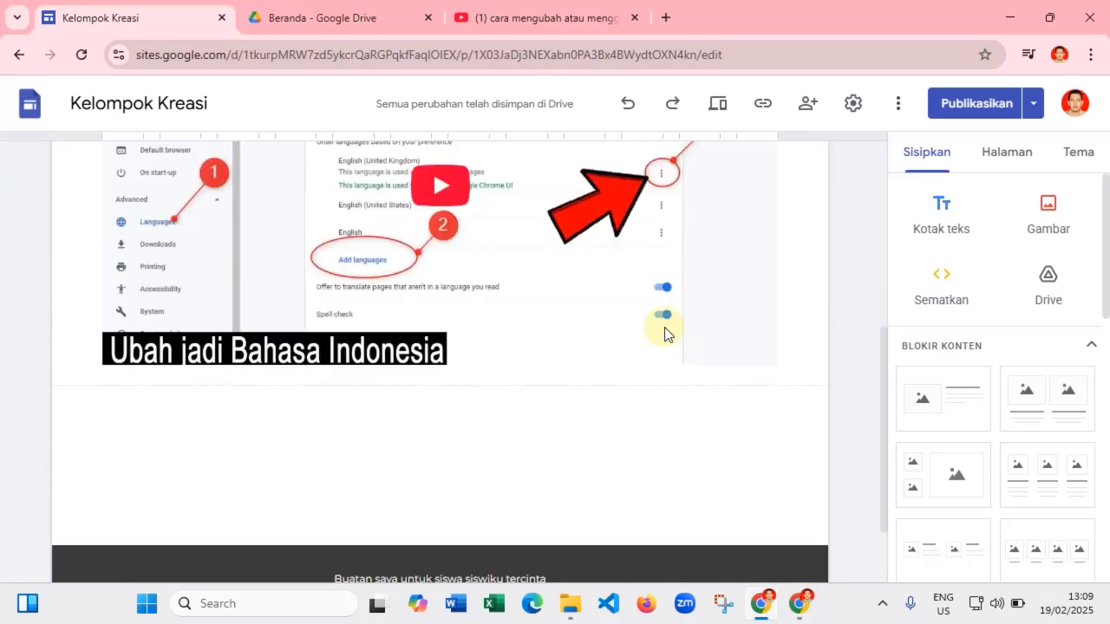
# - Start a Sematkan kode embed in Sites and copy the video's 560×315 iframe code from YouTube
pyautogui.click(943, 284)
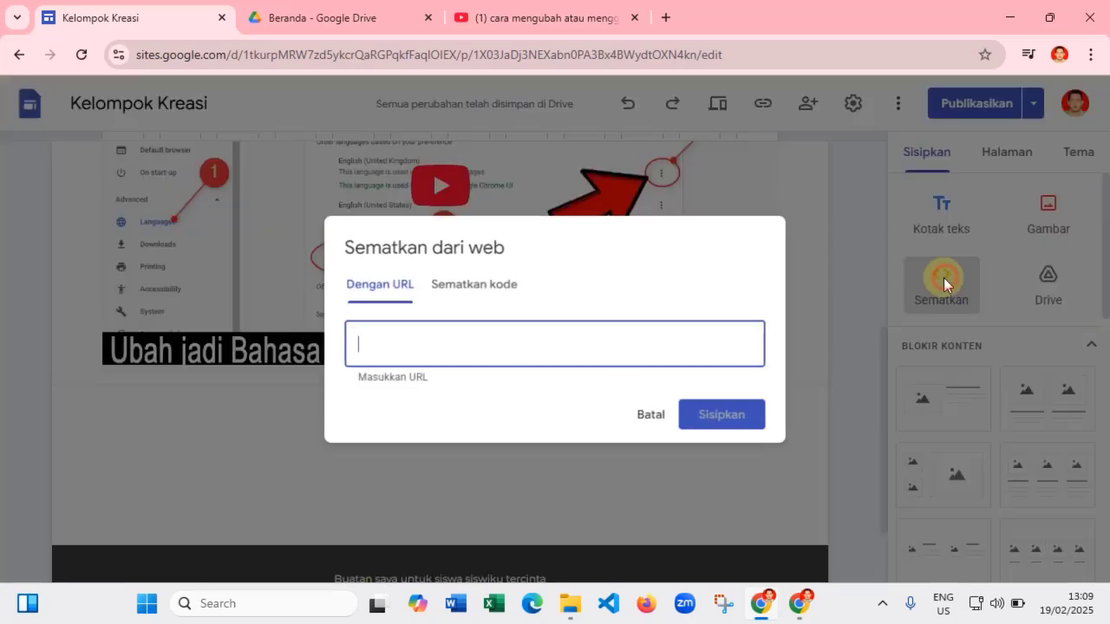
pyautogui.click(486, 286)
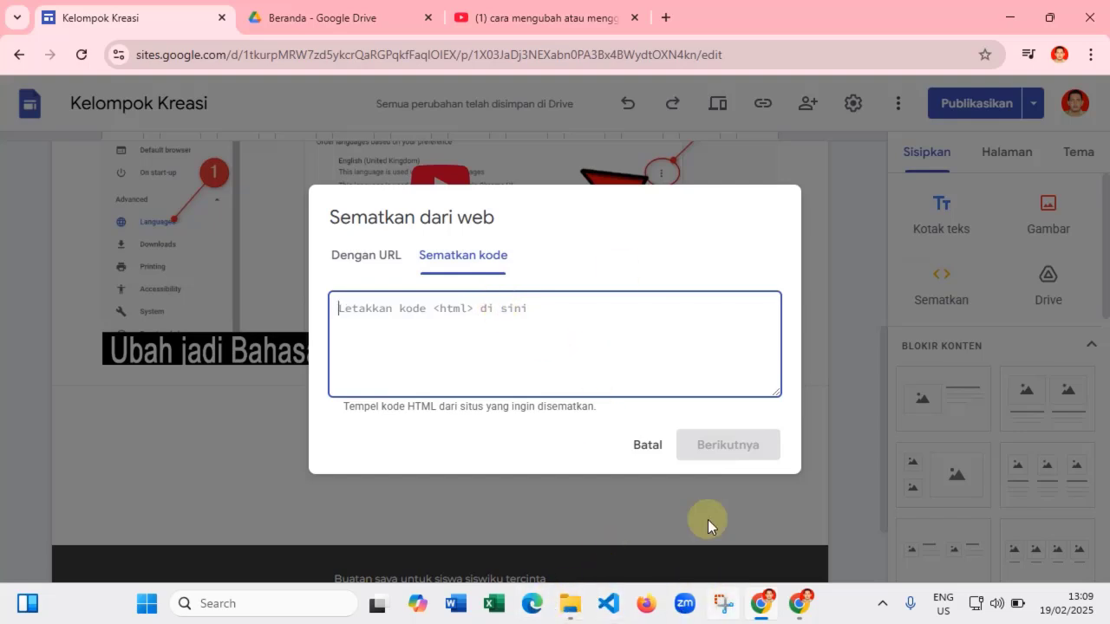
pyautogui.click(544, 24)
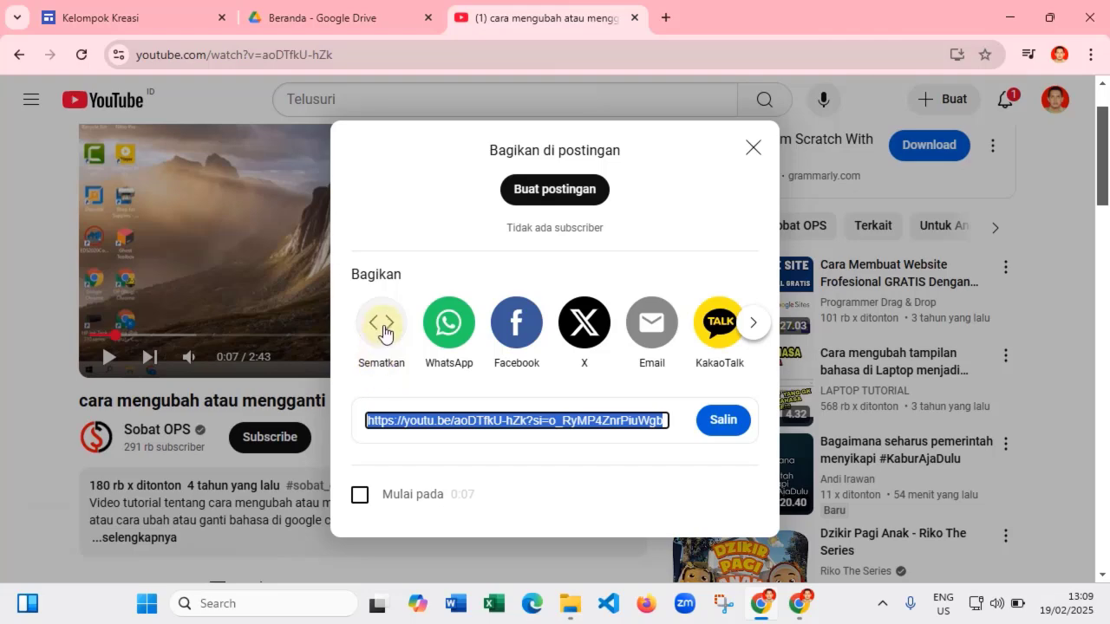
pyautogui.click(383, 331)
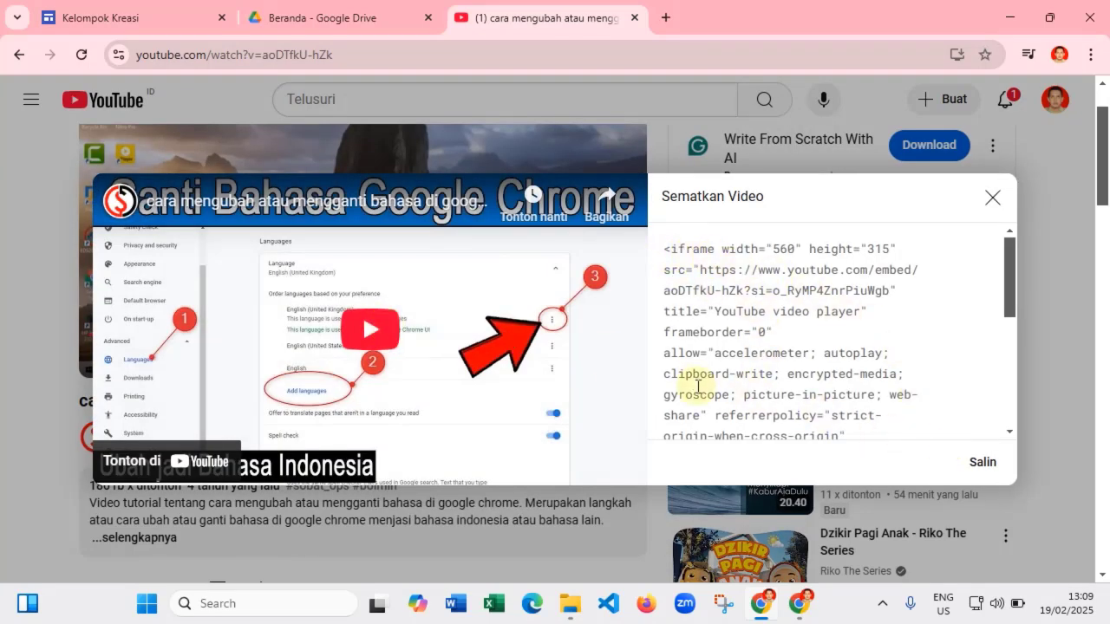
pyautogui.click(984, 464)
pyautogui.hotkey('ctrl', 'c')
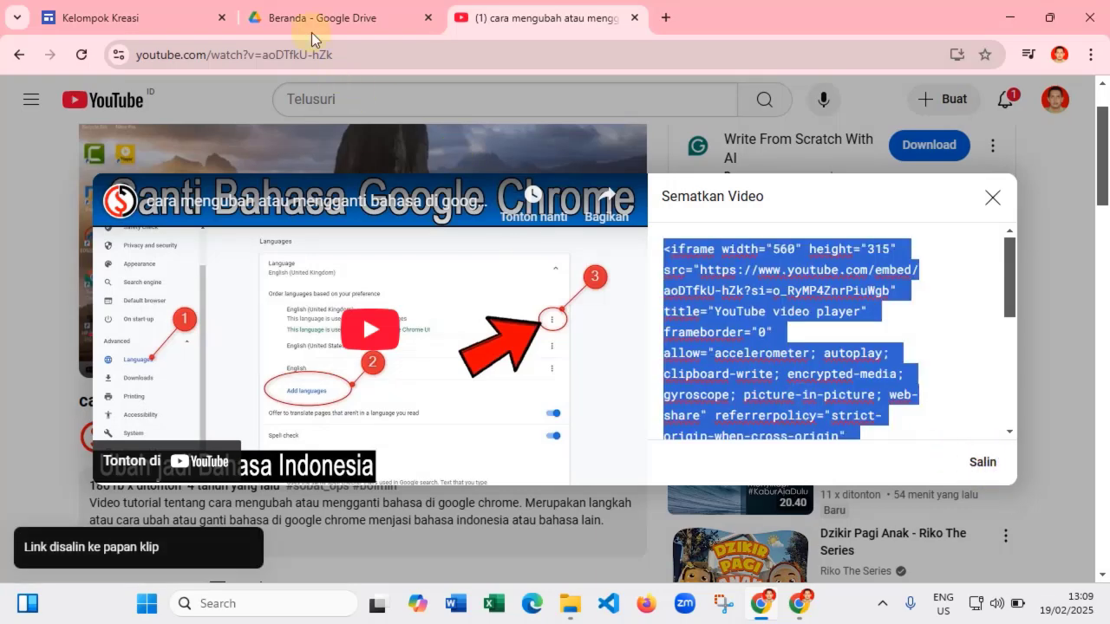
# - Paste the iframe code into the embed box, preview it, and insert the second video
pyautogui.click(141, 16)
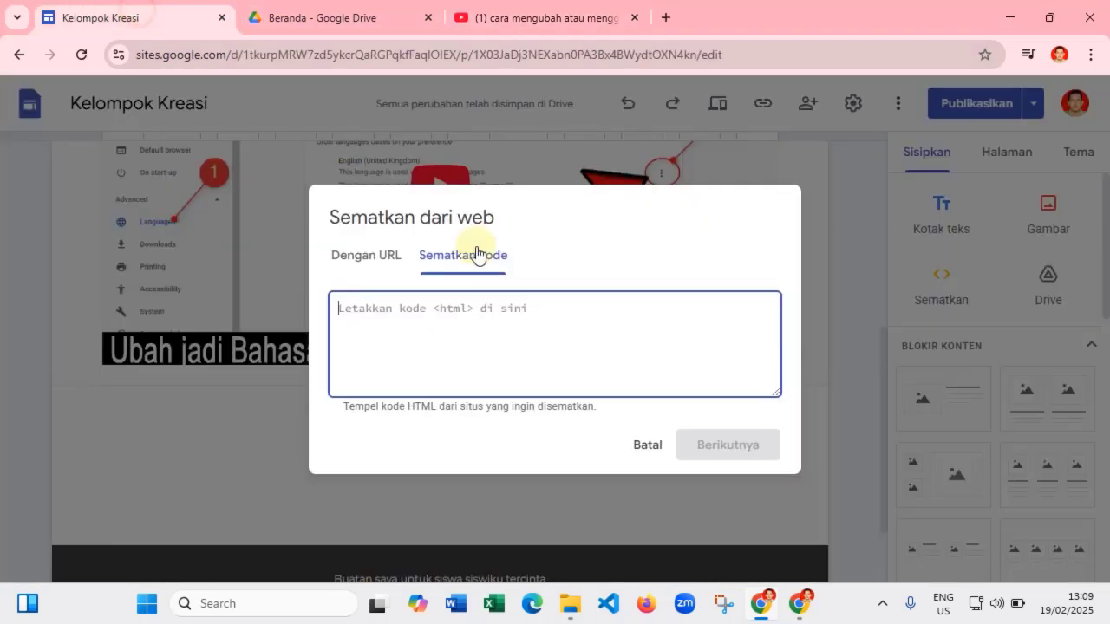
pyautogui.rightClick(367, 310)
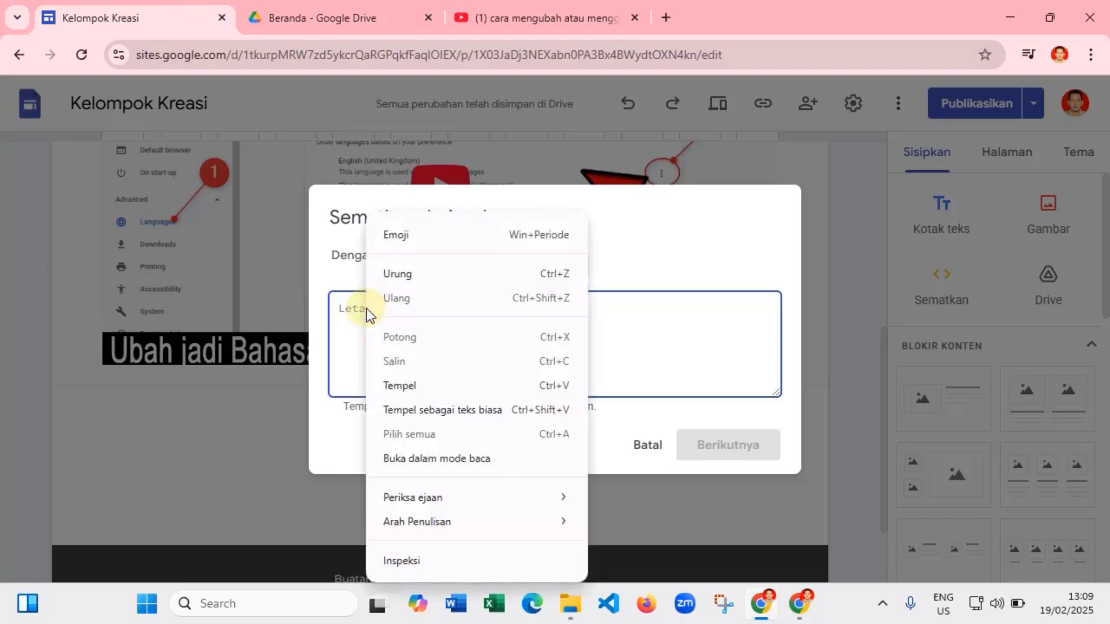
pyautogui.click(399, 385)
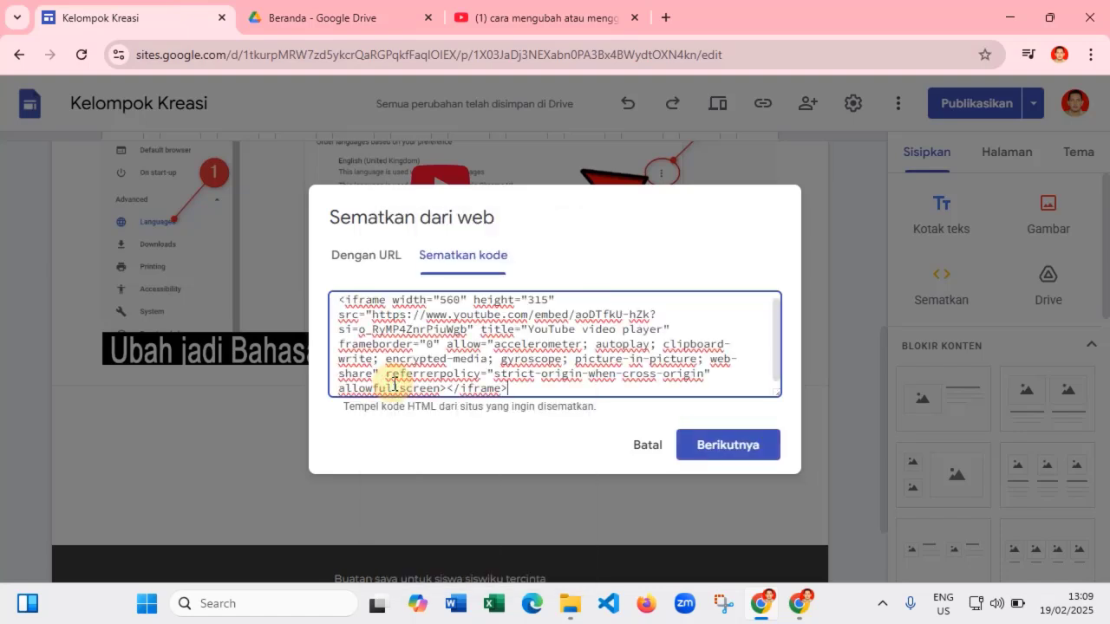
pyautogui.click(753, 451)
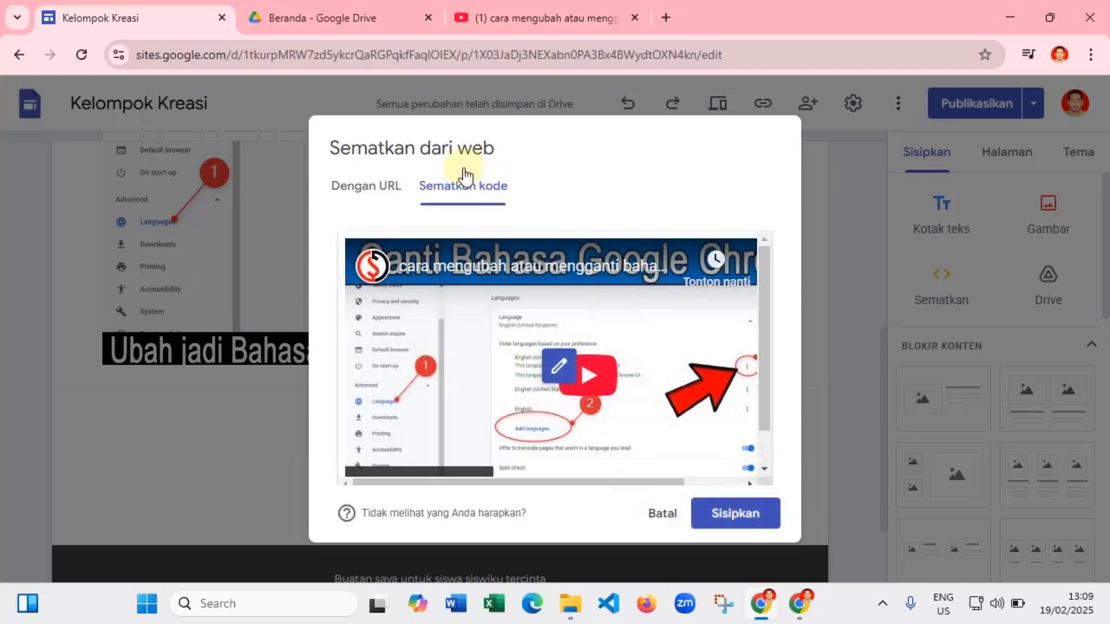
pyautogui.click(742, 516)
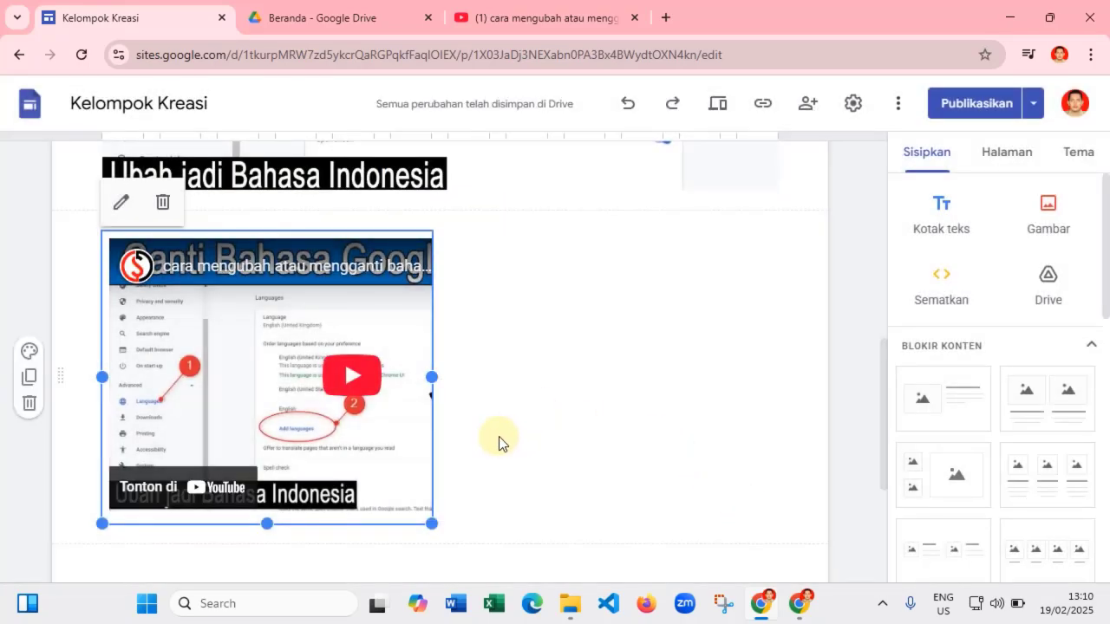
# - Drag the second video embed to the middle of its section beneath the wide video
pyautogui.scroll(-2, 503, 405)
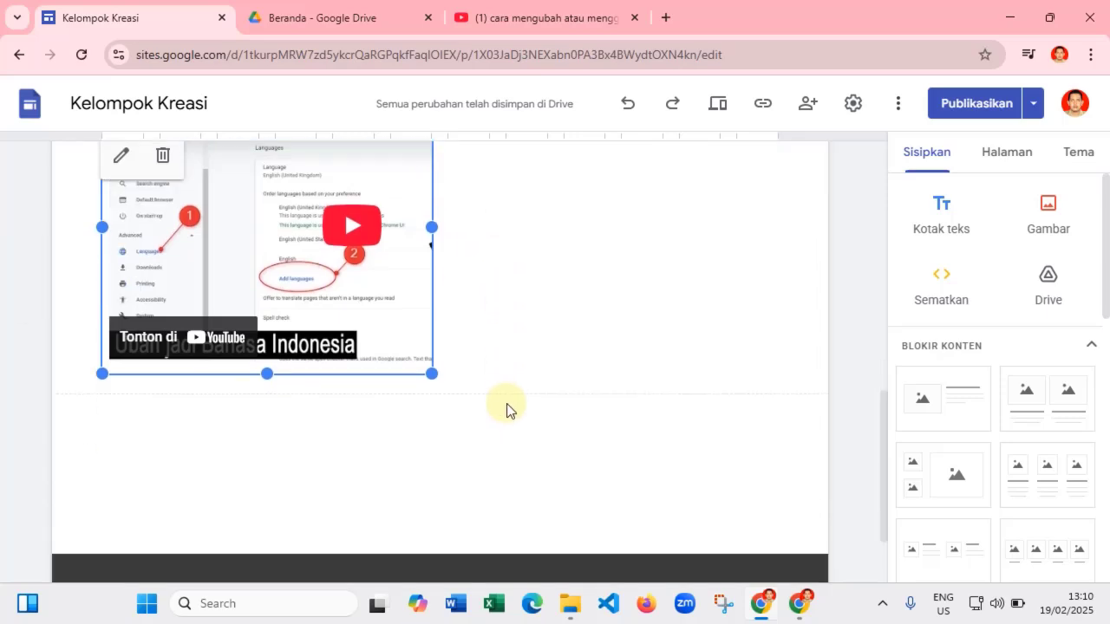
pyautogui.scroll(2, 515, 354)
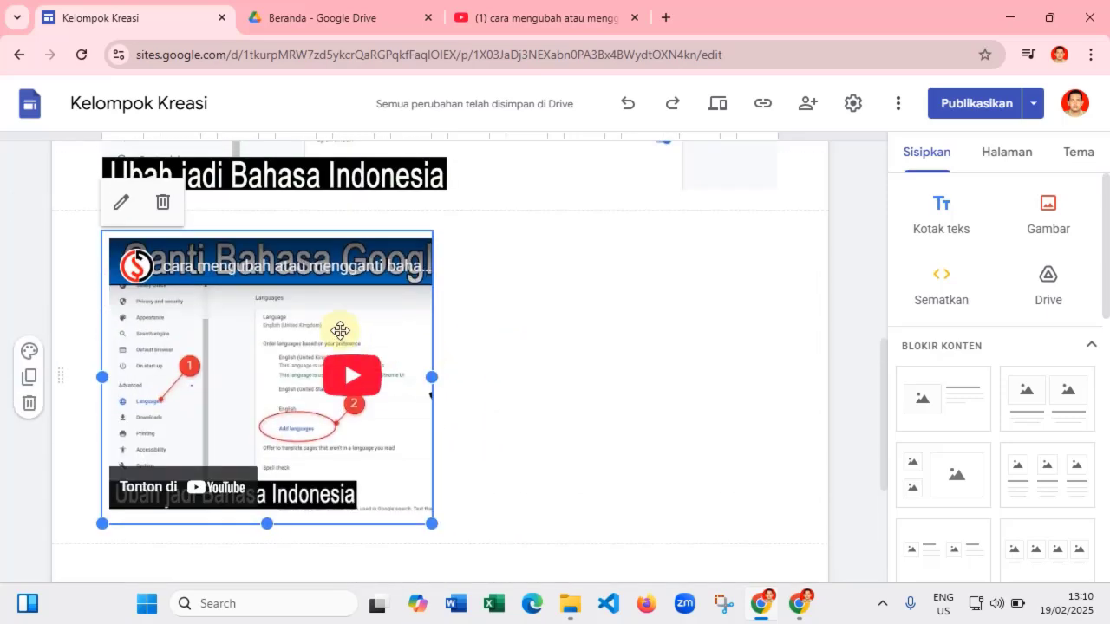
pyautogui.scroll(2, 326, 323)
pyautogui.scroll(-2, 326, 323)
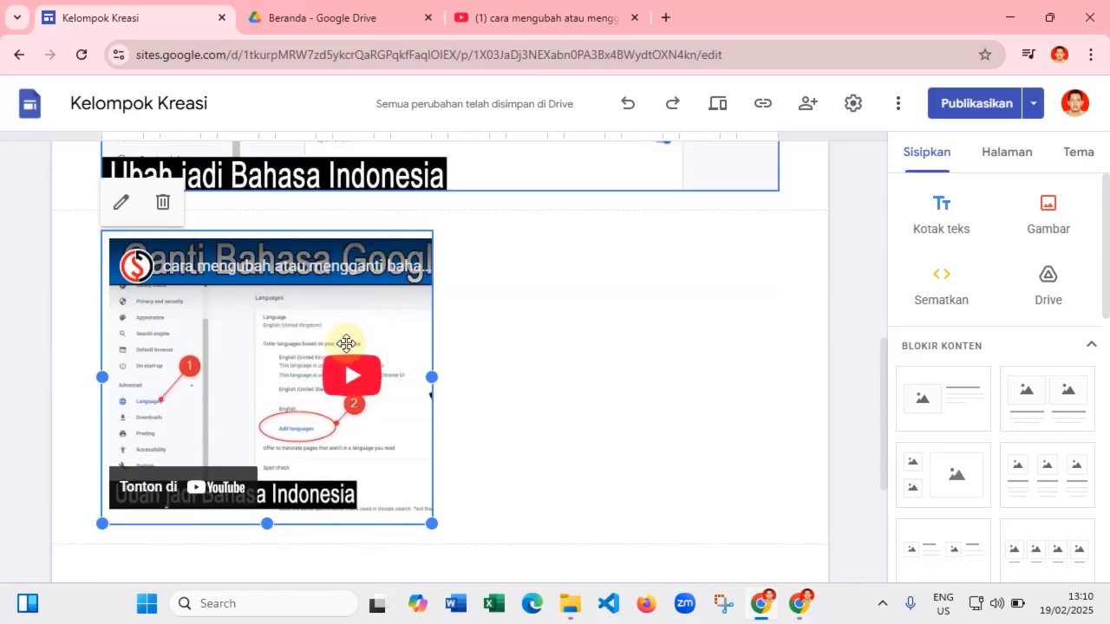
pyautogui.moveTo(295, 312); pyautogui.dragTo(459, 325)
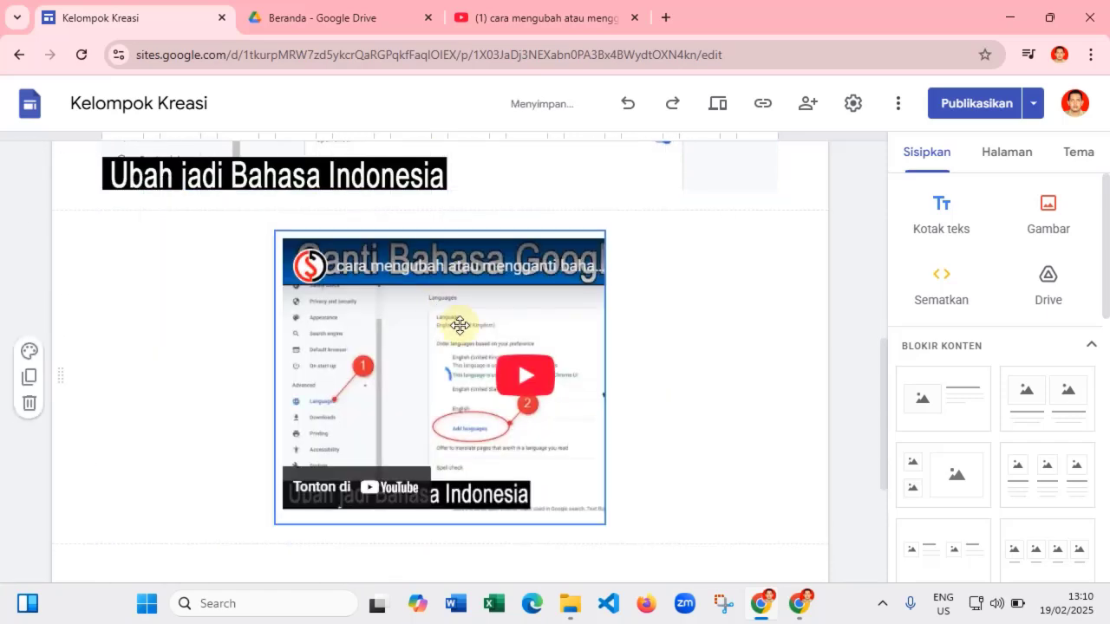
pyautogui.scroll(-3, 668, 263)
# - Try resizing the second embed, undo that change, and deselect it
pyautogui.click(604, 264)
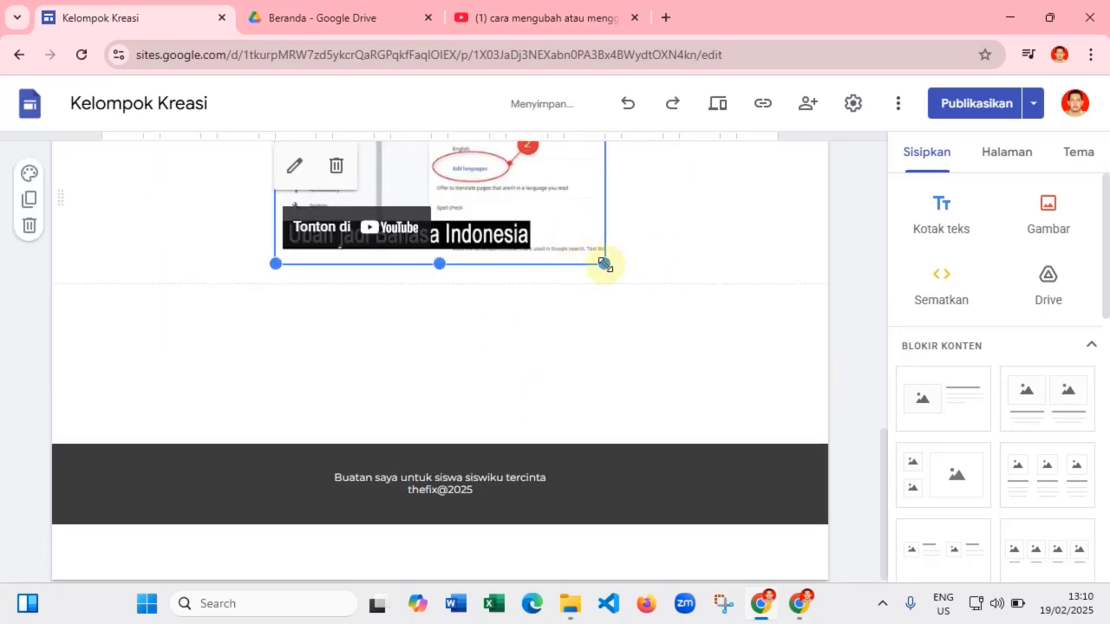
pyautogui.moveTo(604, 263); pyautogui.dragTo(634, 261)
pyautogui.scroll(4, 640, 351)
pyautogui.scroll(-2, 526, 318)
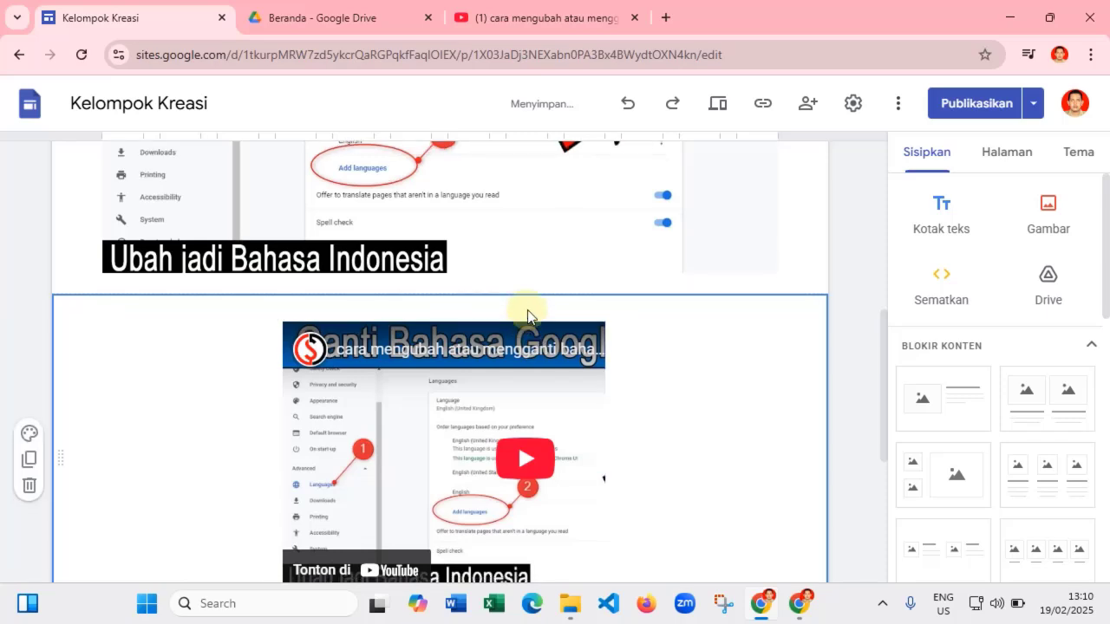
pyautogui.scroll(4, 662, 344)
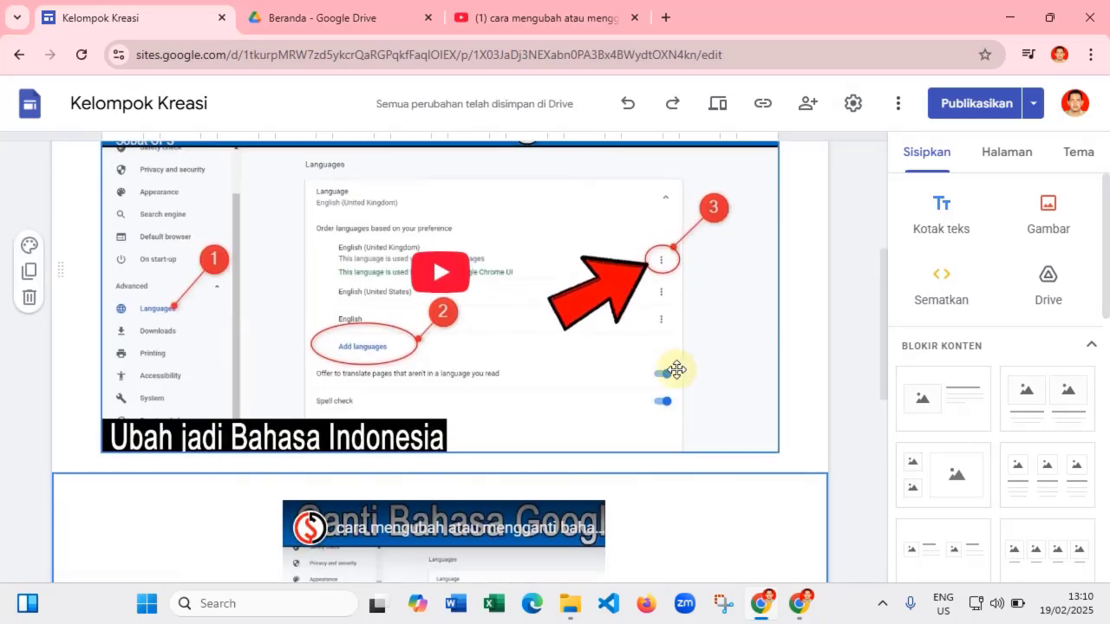
pyautogui.scroll(-4, 669, 364)
pyautogui.click(775, 411)
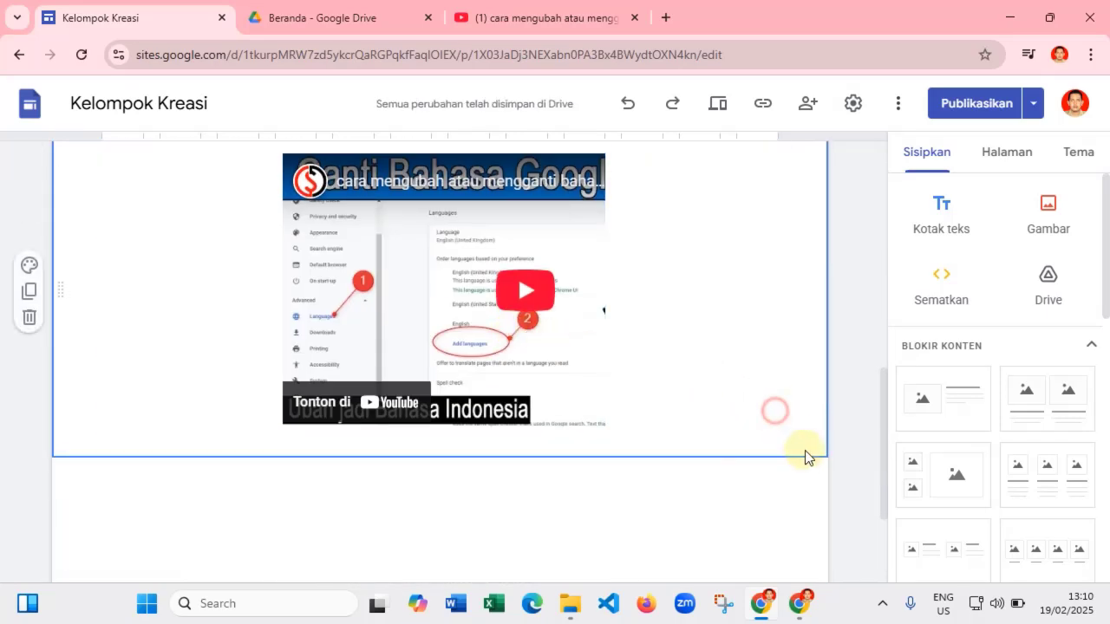
pyautogui.click(628, 104)
pyautogui.scroll(4, 674, 356)
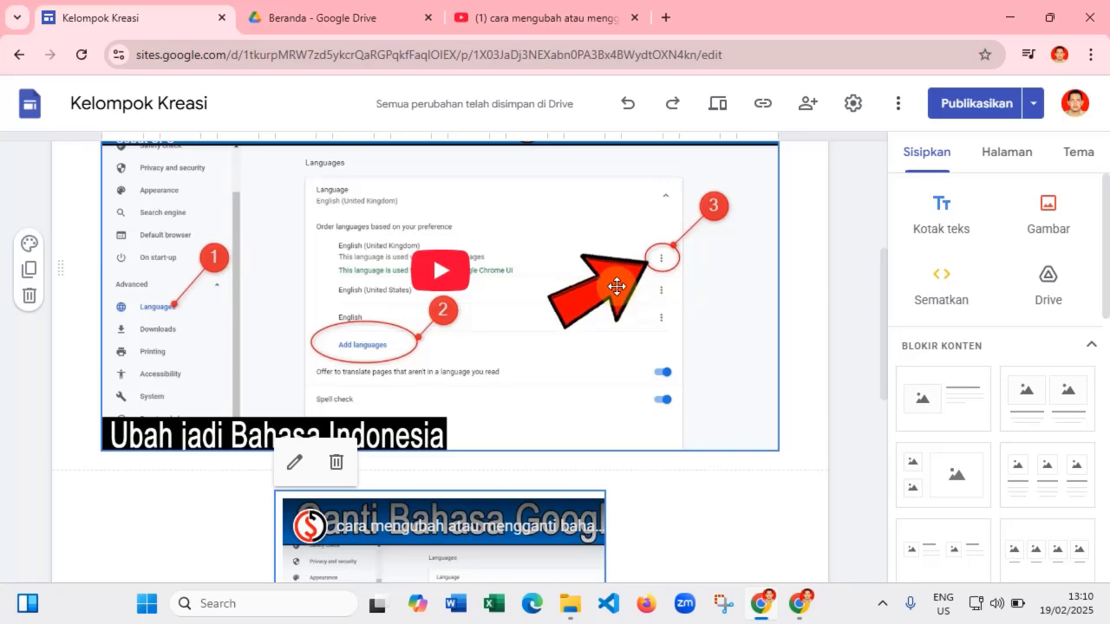
pyautogui.scroll(-4, 616, 286)
pyautogui.scroll(-2, 656, 370)
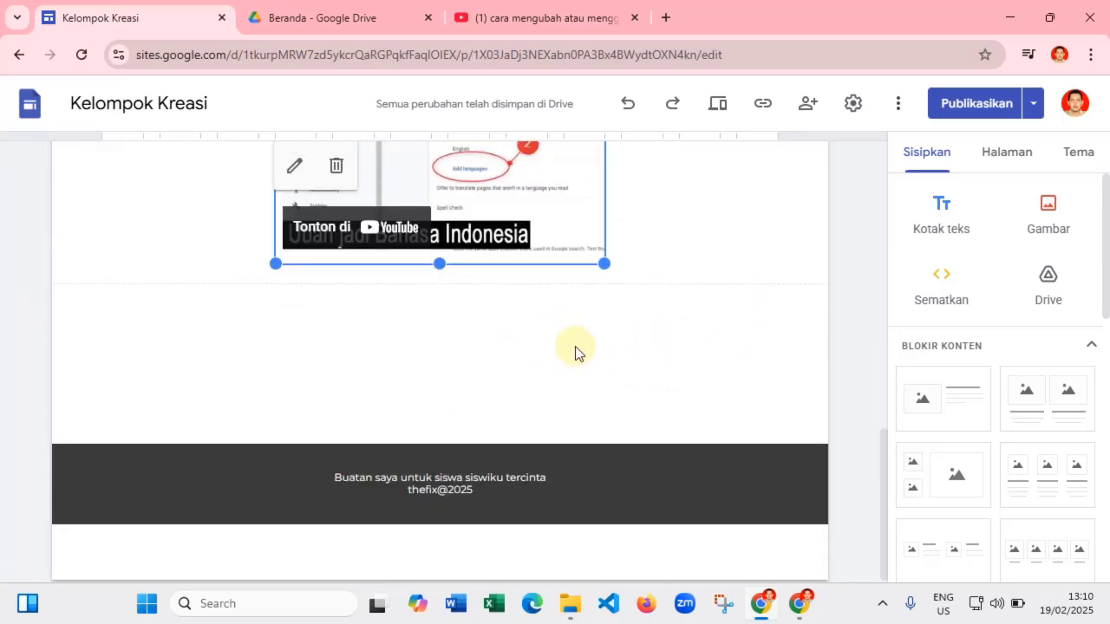
pyautogui.click(575, 346)
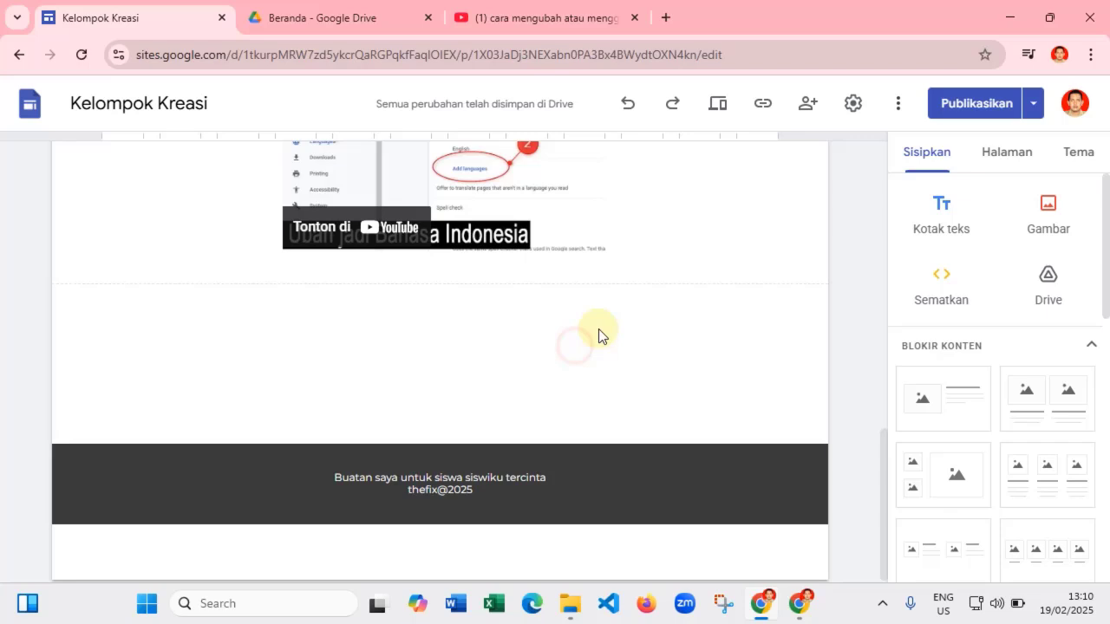
# - Review the Kelompok Kreasi site and publish its latest changes
pyautogui.click(978, 103)
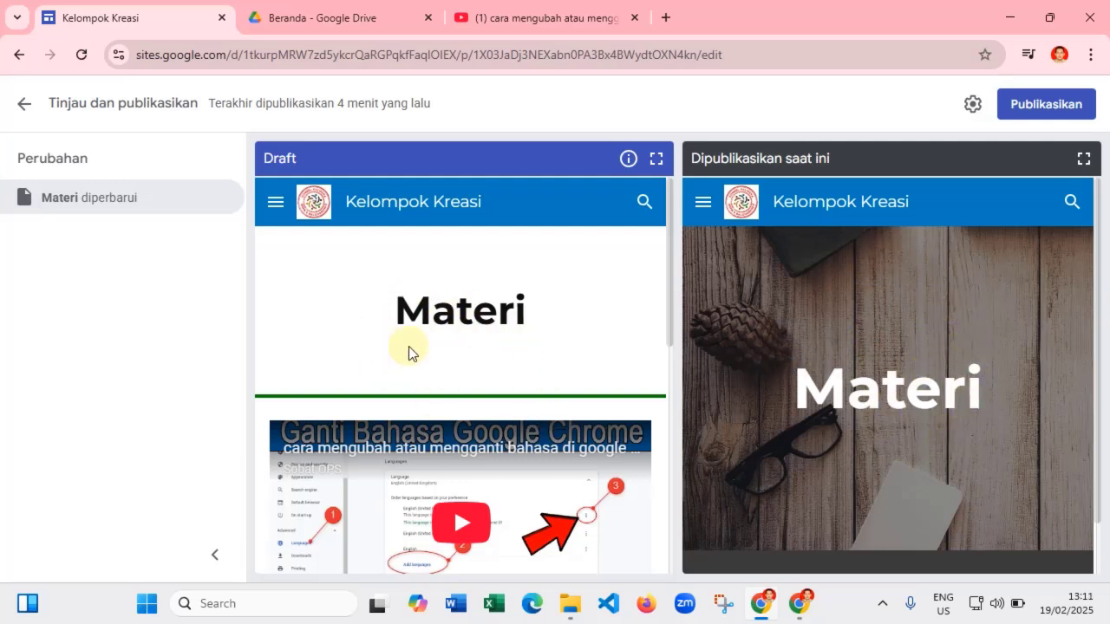
pyautogui.click(1025, 106)
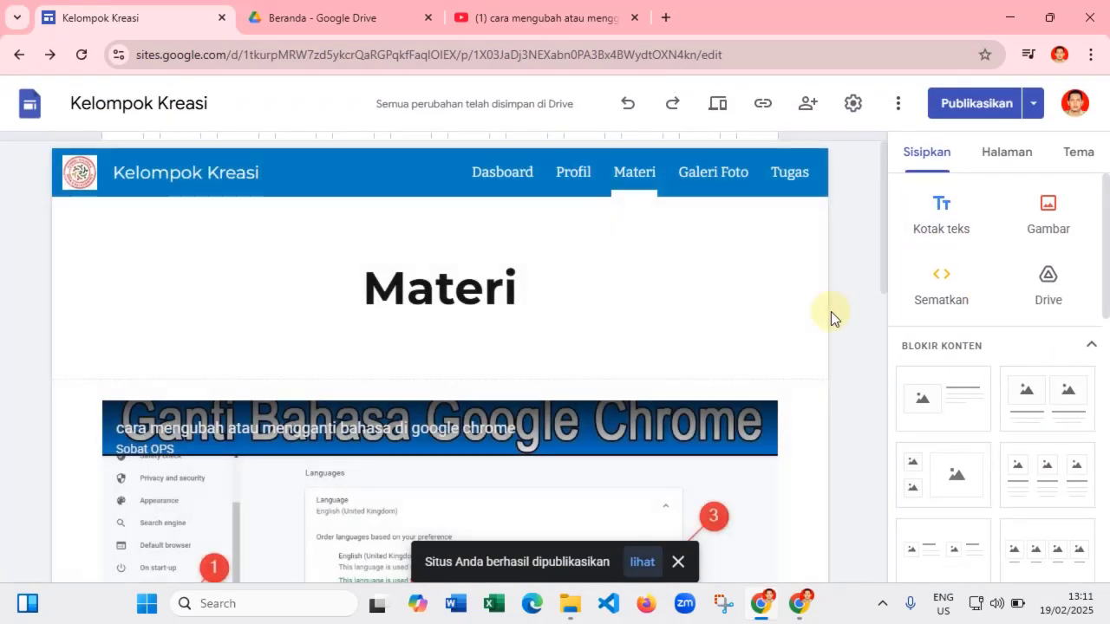
# - Insert the Drive PDF 'CARA AKTIVASI AKUN BELAJAR.ID' from 1. BAHAN GOOGLE SITE 2025 > Dokumen
pyautogui.scroll(-5, 611, 342)
pyautogui.scroll(-5, 604, 323)
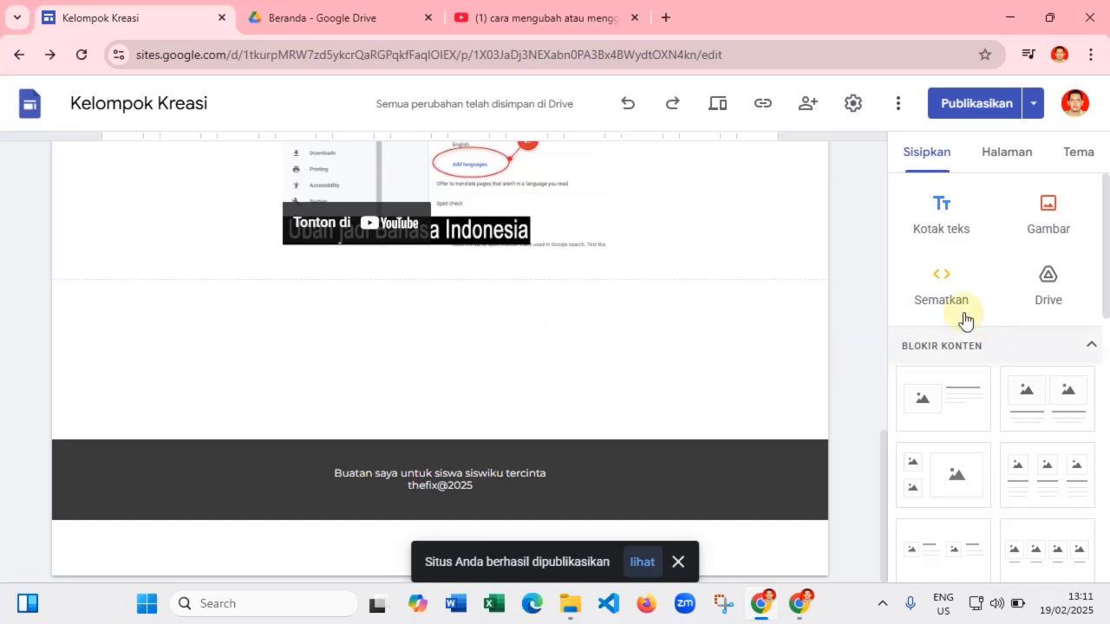
pyautogui.doubleClick(500, 308)
pyautogui.click(733, 309)
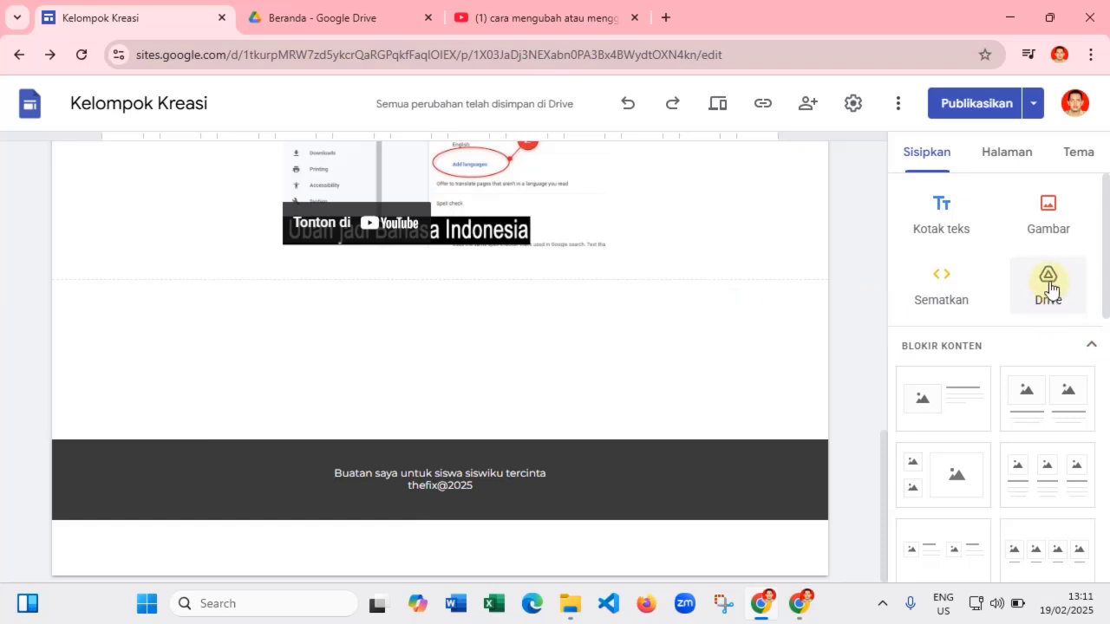
pyautogui.click(1049, 285)
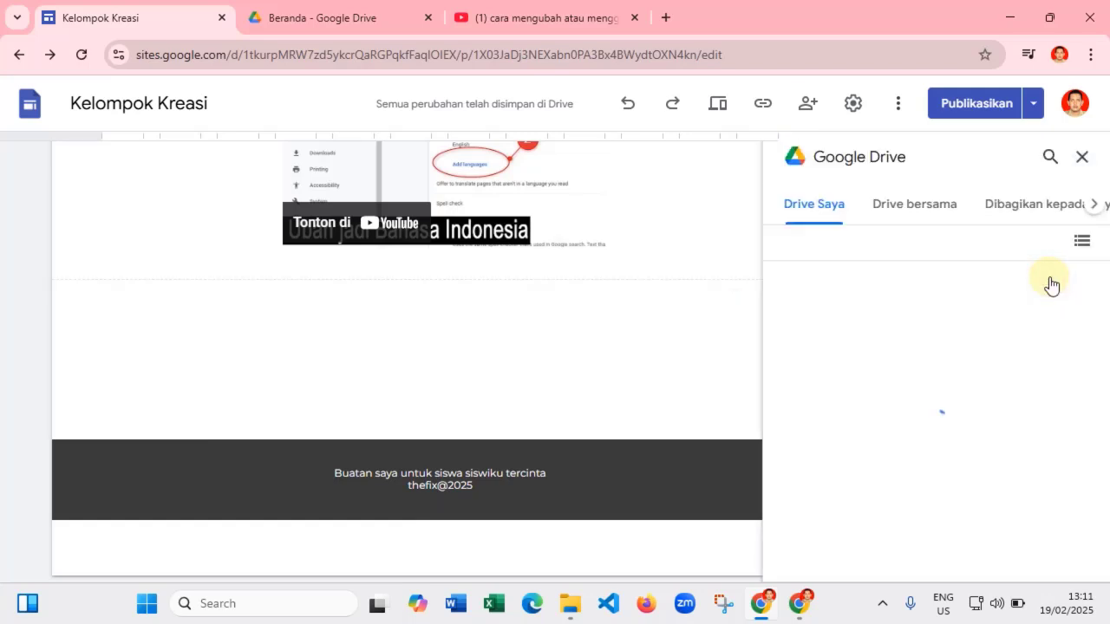
pyautogui.doubleClick(872, 340)
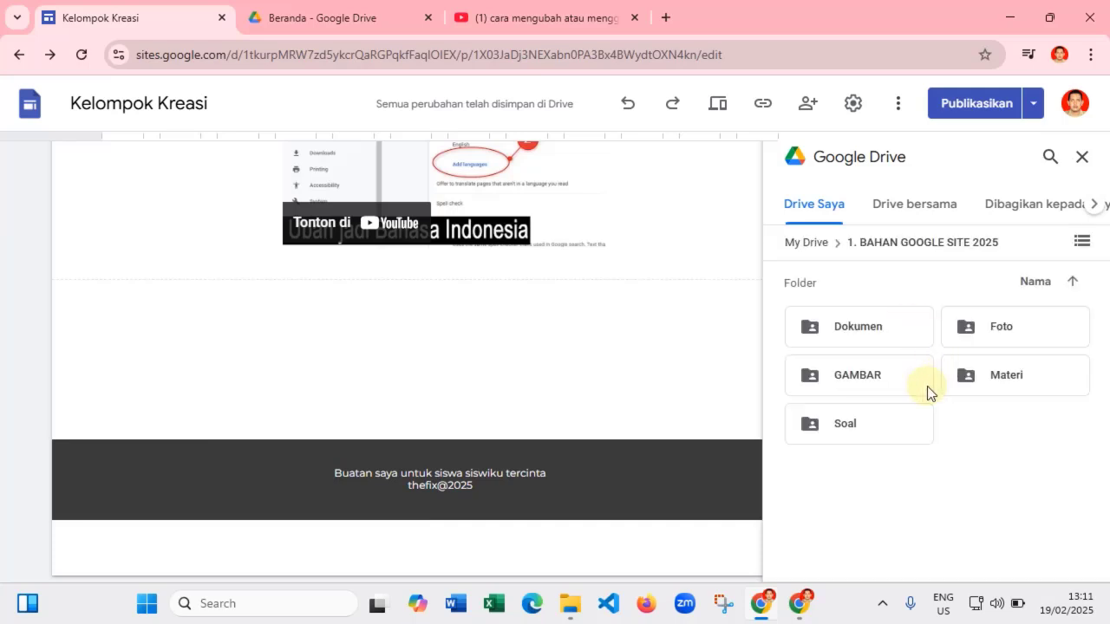
pyautogui.doubleClick(858, 330)
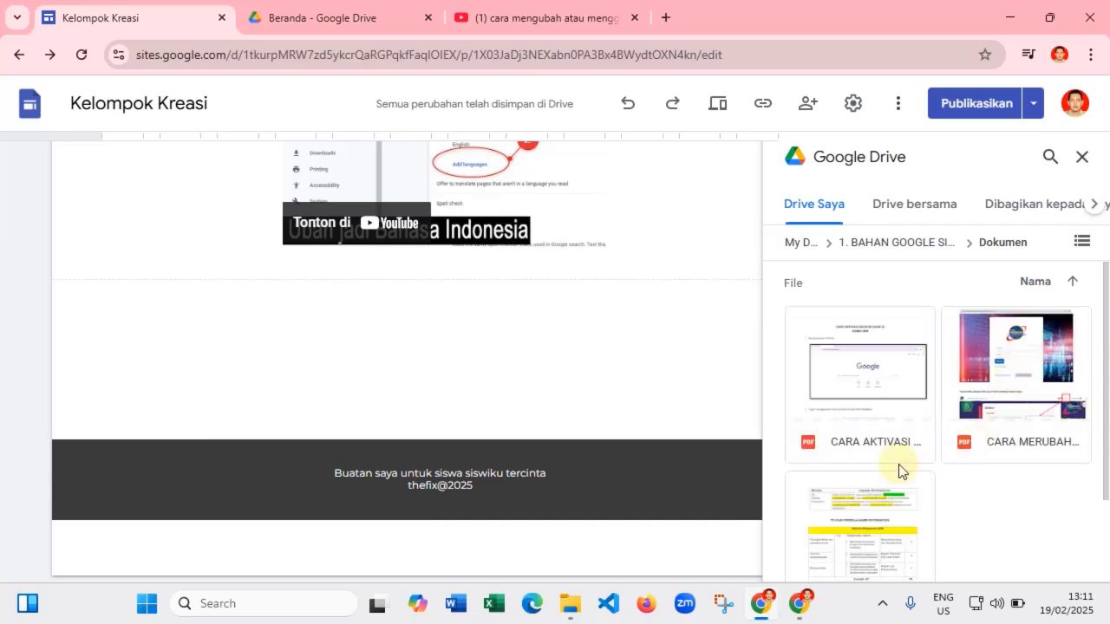
pyautogui.click(869, 385)
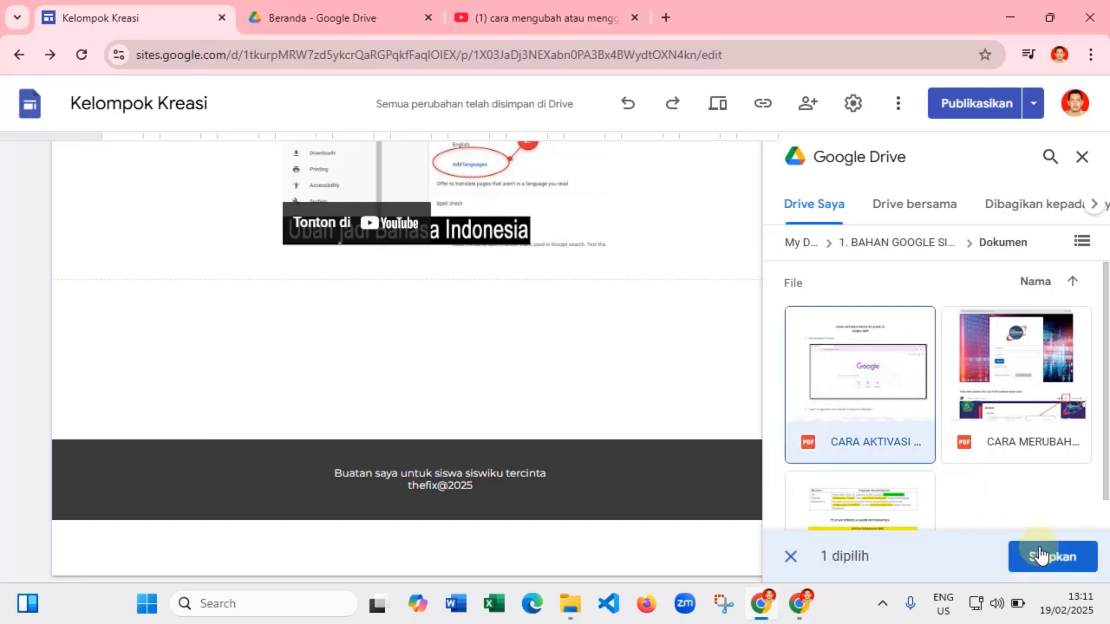
pyautogui.click(1049, 558)
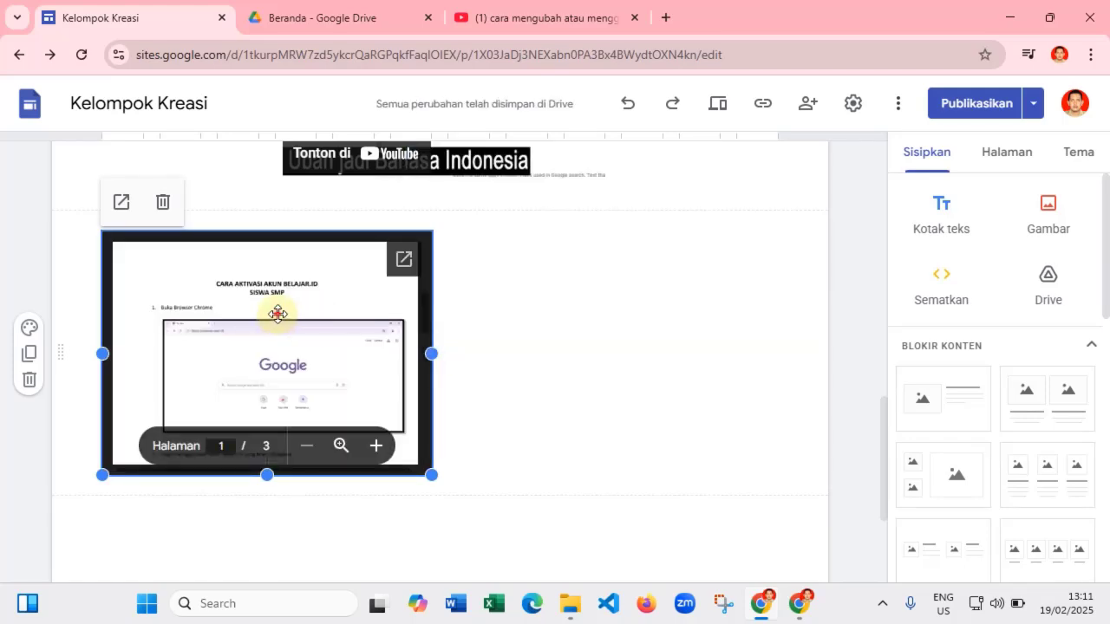
# - Move the Drive PDF embed into the empty section and stretch it wider and taller to near full width
pyautogui.moveTo(278, 318); pyautogui.dragTo(372, 309)
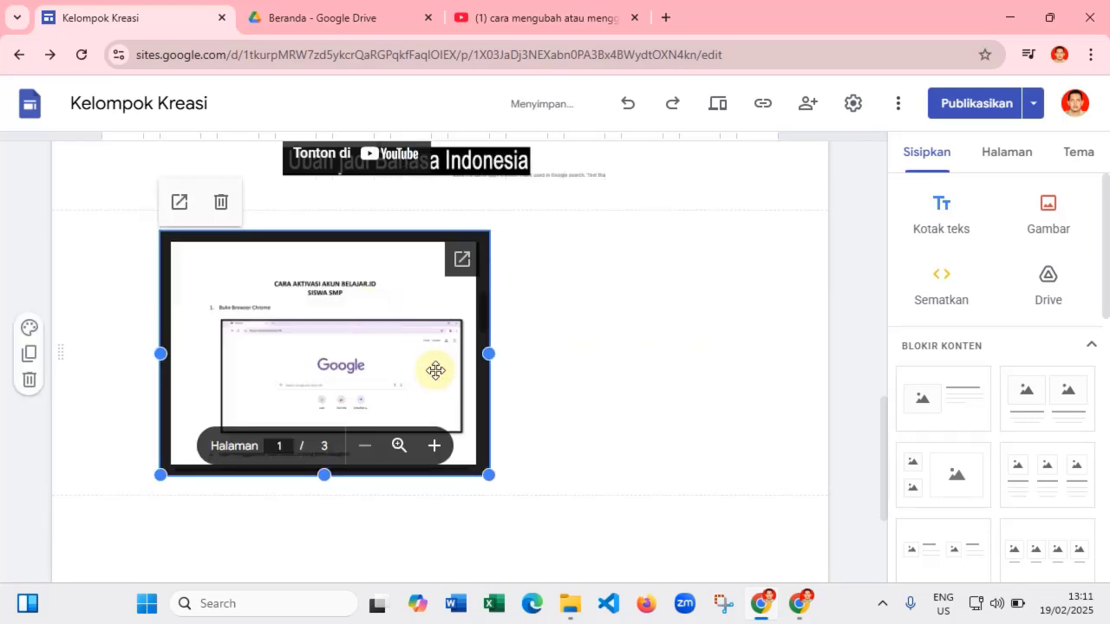
pyautogui.scroll(-1, 468, 382)
pyautogui.moveTo(522, 408); pyautogui.dragTo(752, 496)
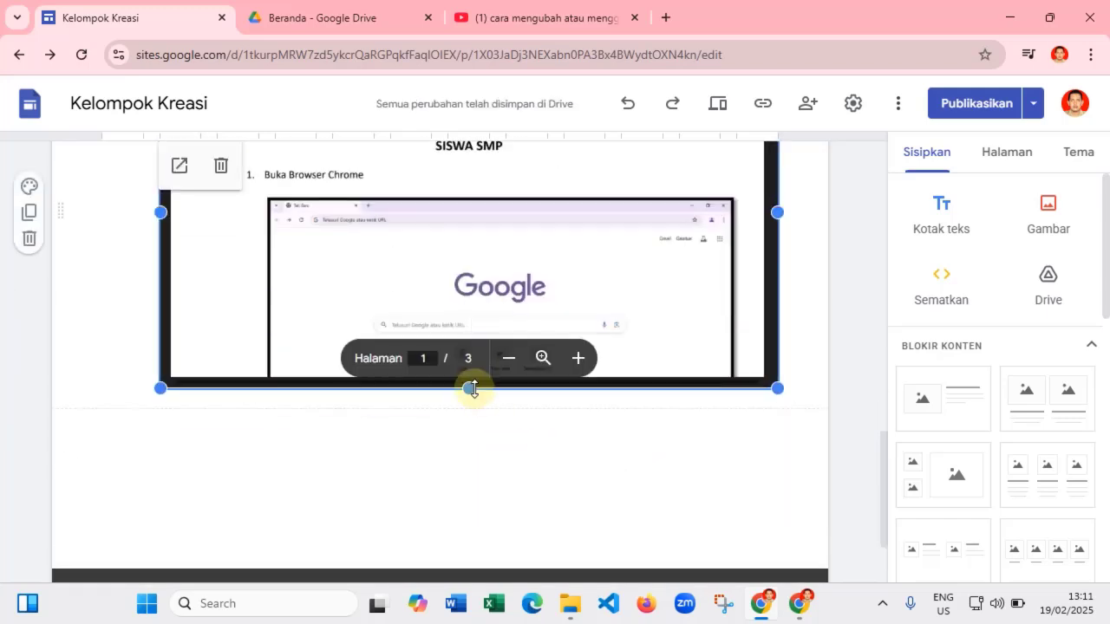
pyautogui.moveTo(469, 389); pyautogui.dragTo(472, 449)
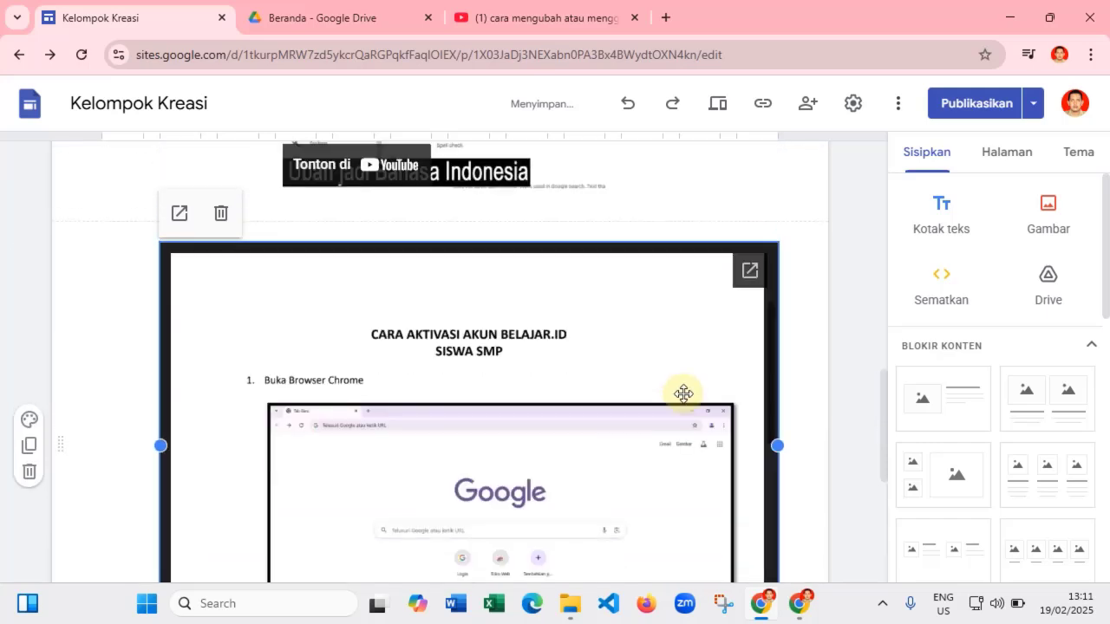
pyautogui.scroll(1, 736, 375)
# - Insert a Pemisah divider line below the Ubah jadi Bahasa Indonesia image
pyautogui.click(827, 352)
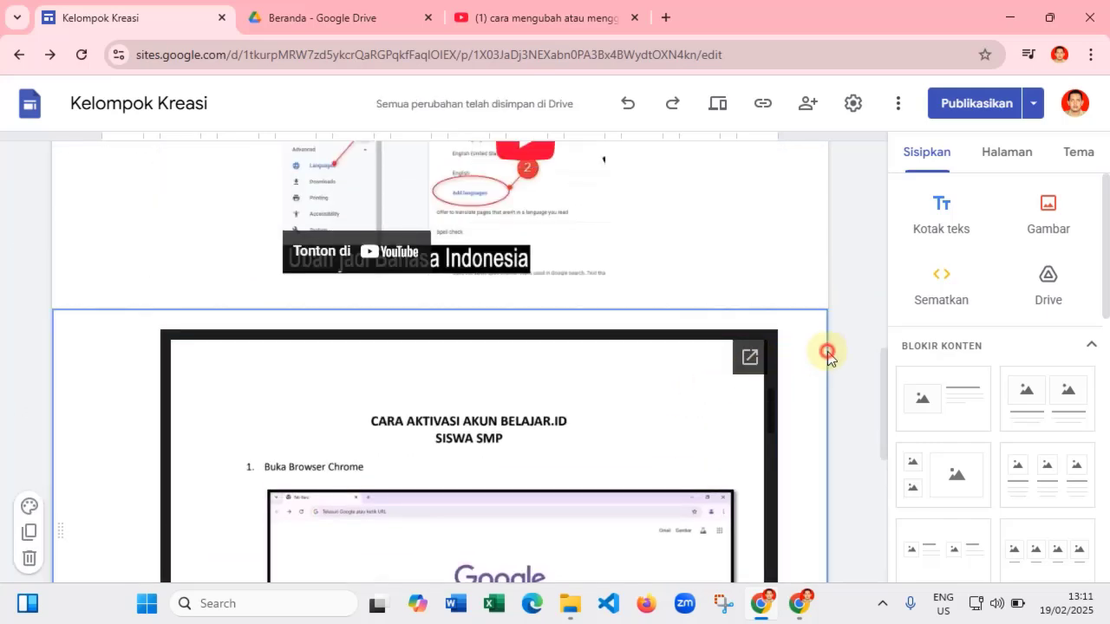
pyautogui.click(699, 253)
pyautogui.scroll(5, 784, 334)
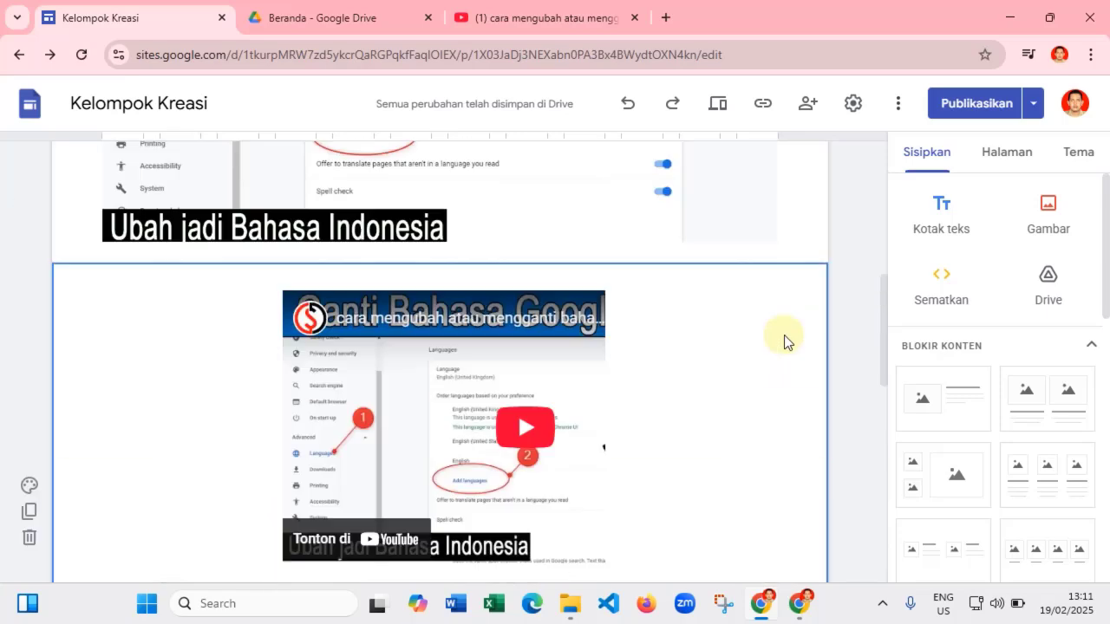
pyautogui.scroll(-2, 782, 321)
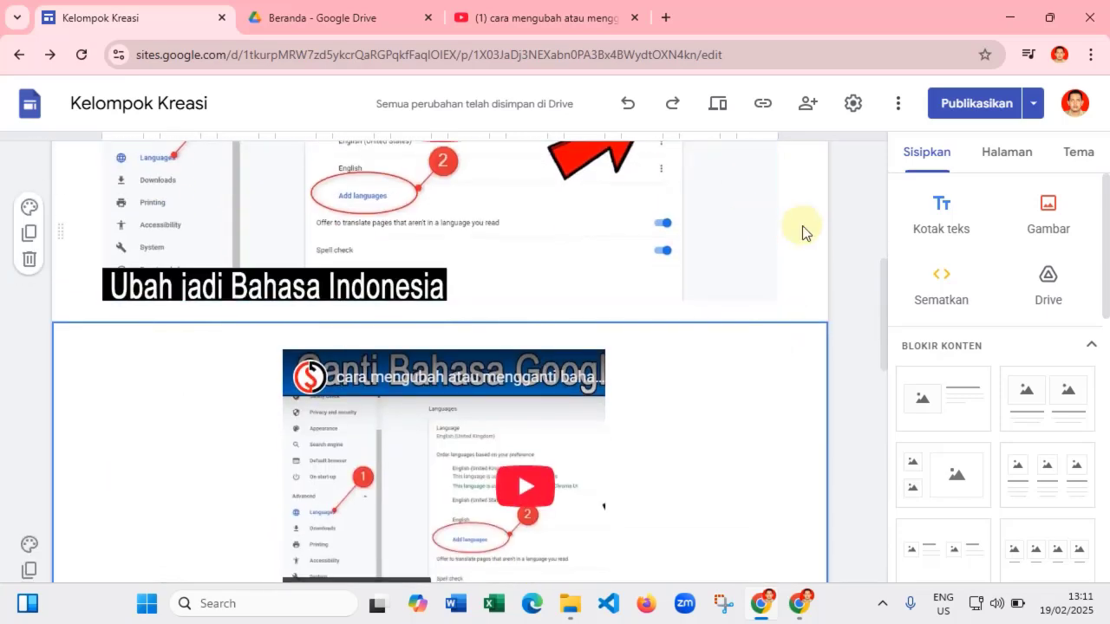
pyautogui.click(744, 222)
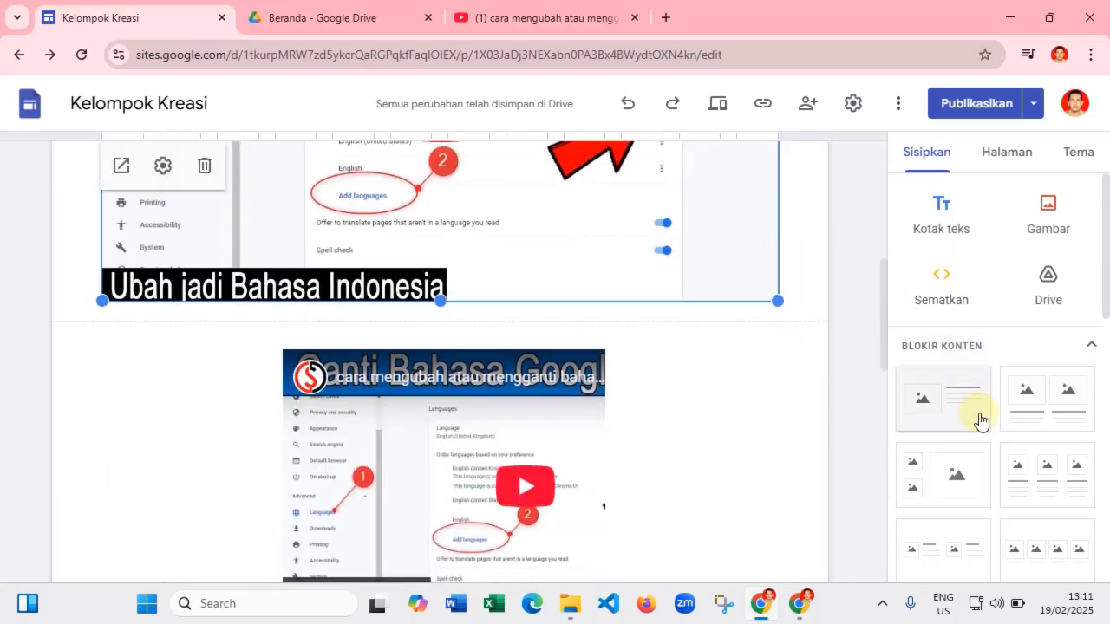
pyautogui.scroll(-4, 978, 418)
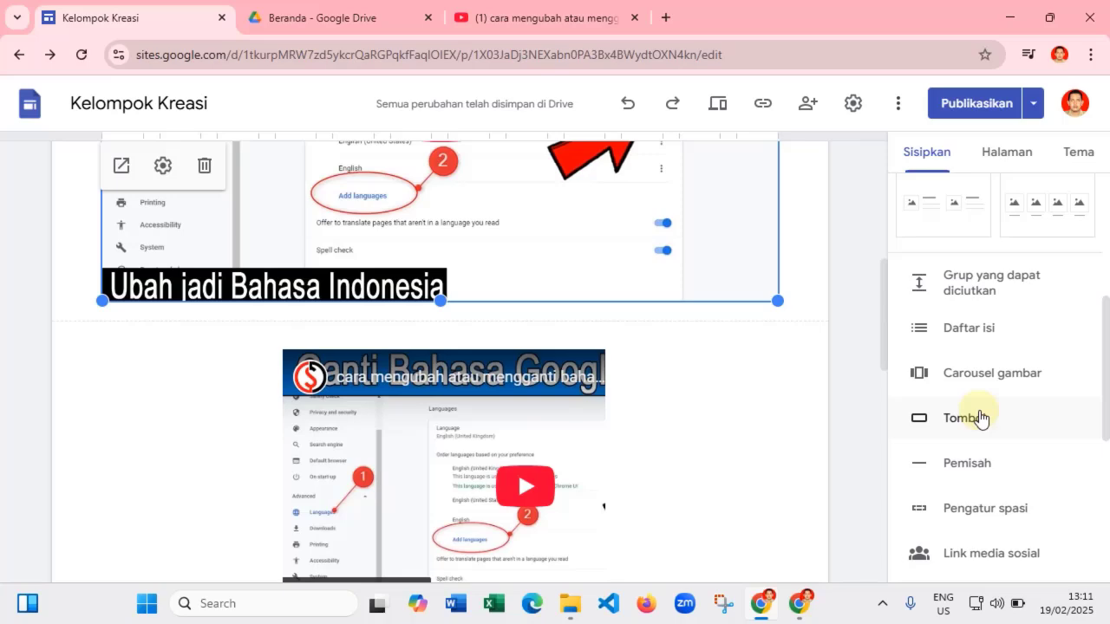
pyautogui.click(969, 465)
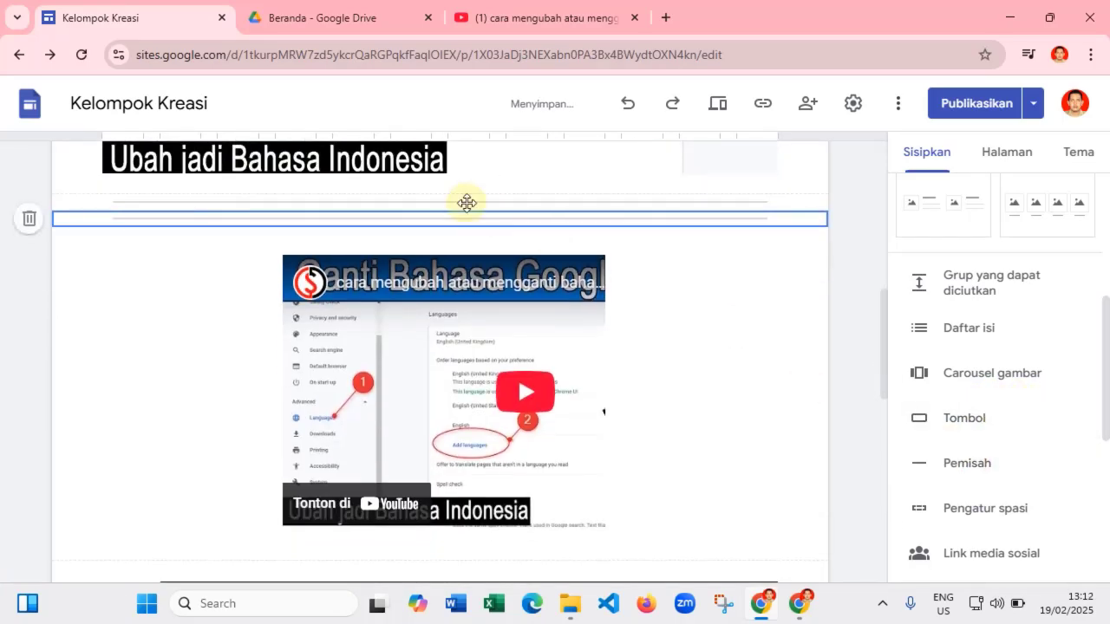
# - Check the YouTube video's embed code and close it without changes using Batal
pyautogui.scroll(2, 561, 260)
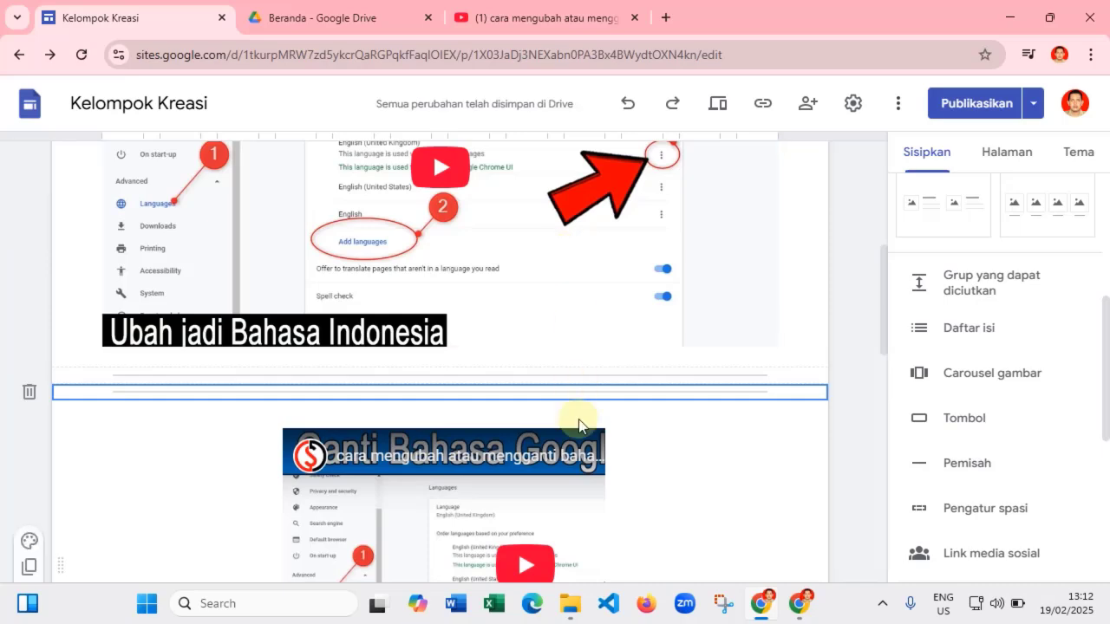
pyautogui.scroll(-4, 575, 426)
pyautogui.doubleClick(565, 314)
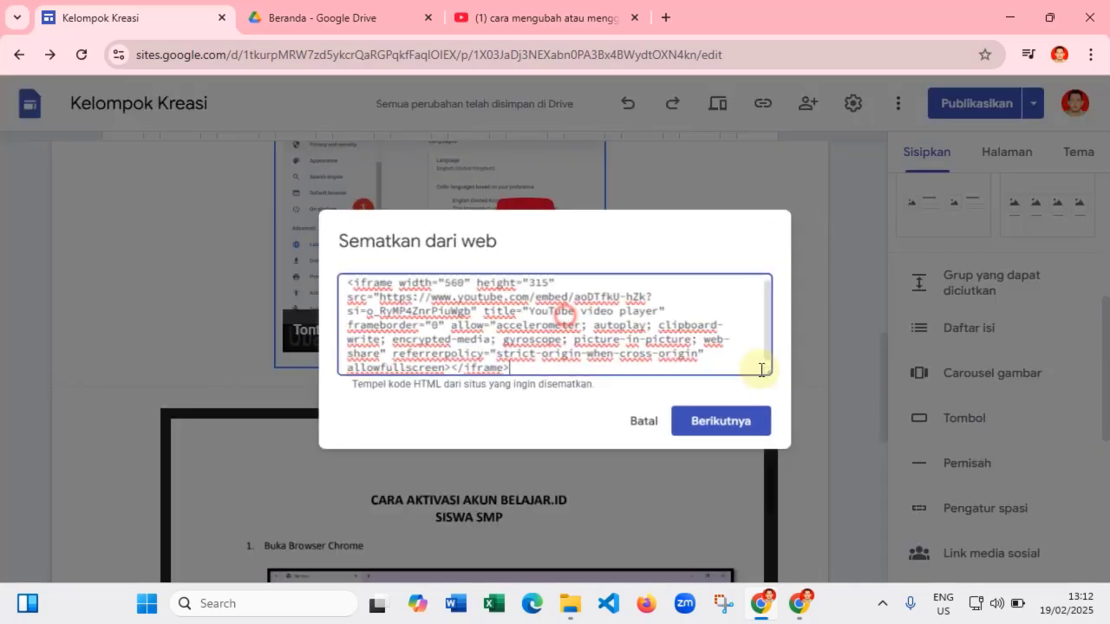
pyautogui.click(648, 426)
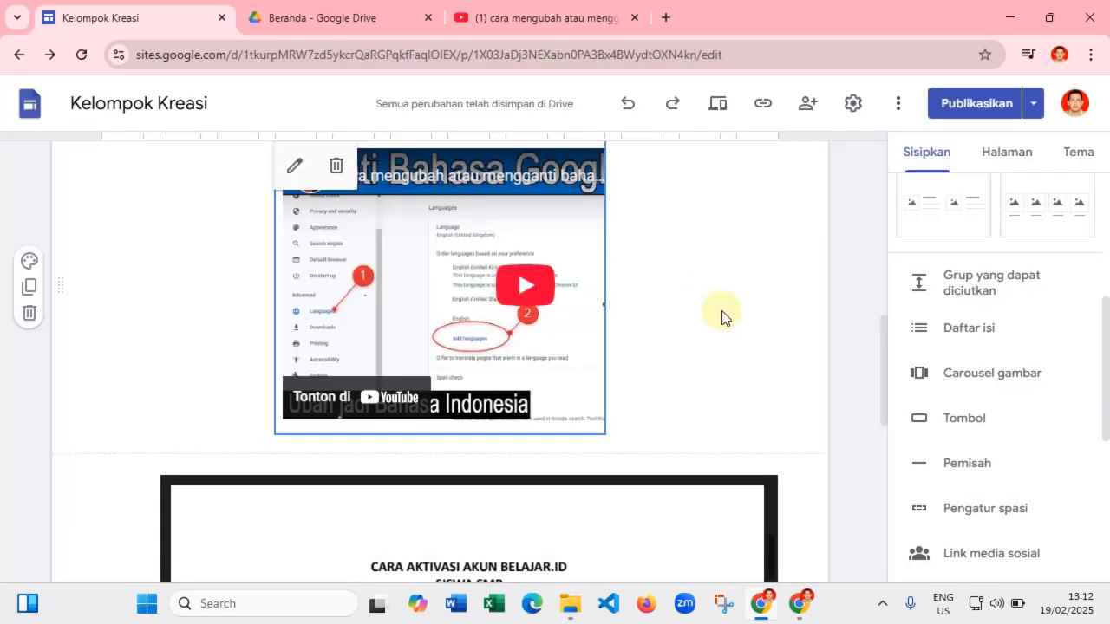
# - Insert a Pengatur spasi spacer below the video and give its section the dark Gaya 3 style
pyautogui.scroll(-2, 991, 427)
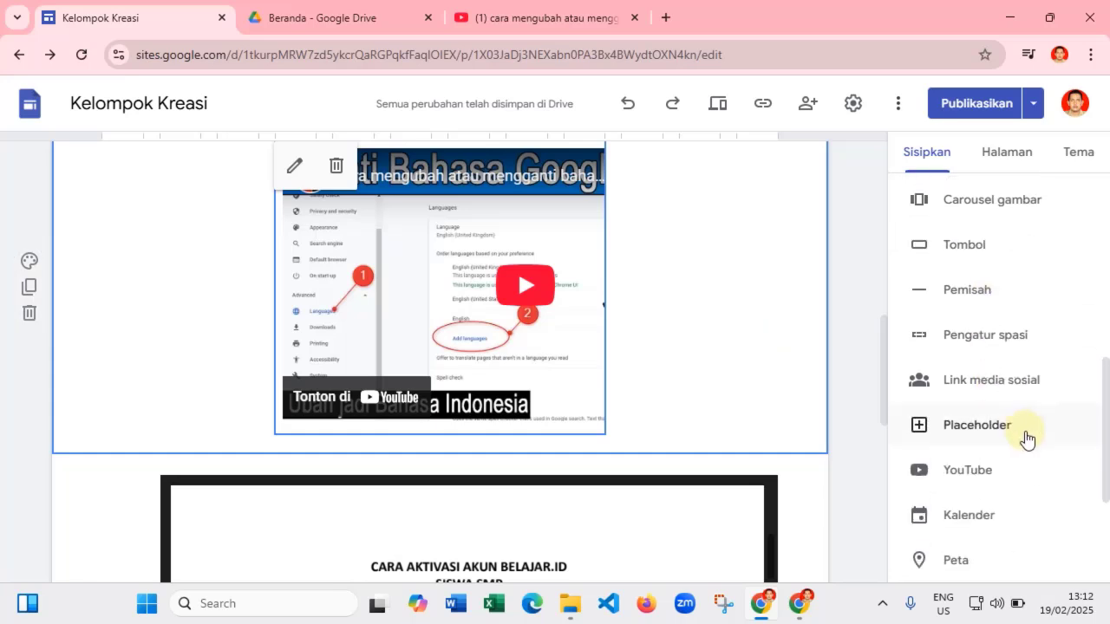
pyautogui.click(986, 337)
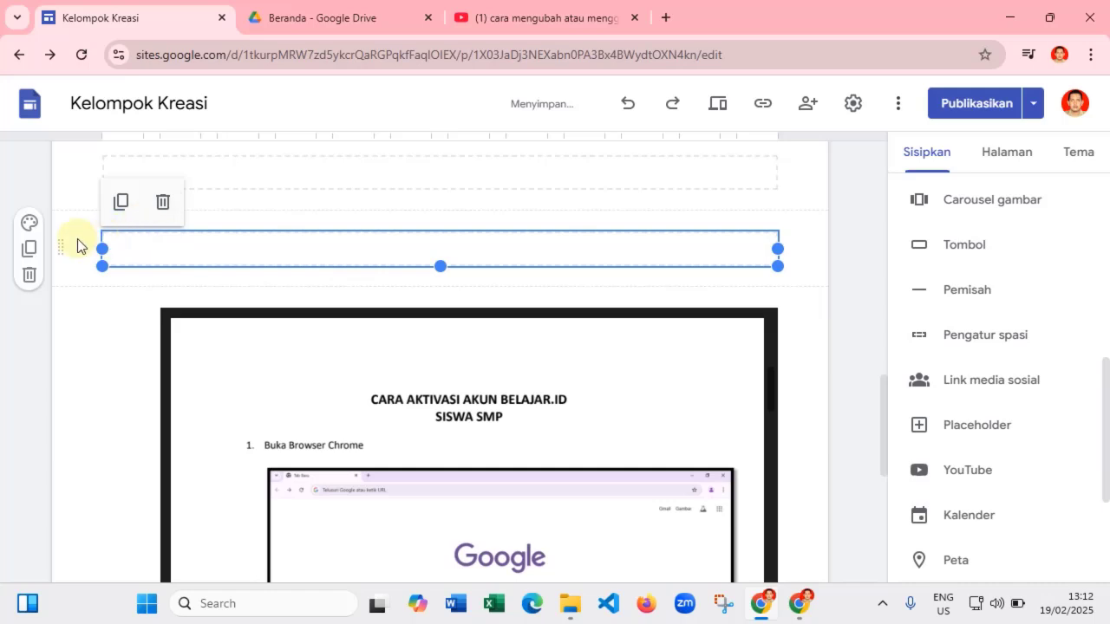
pyautogui.click(29, 223)
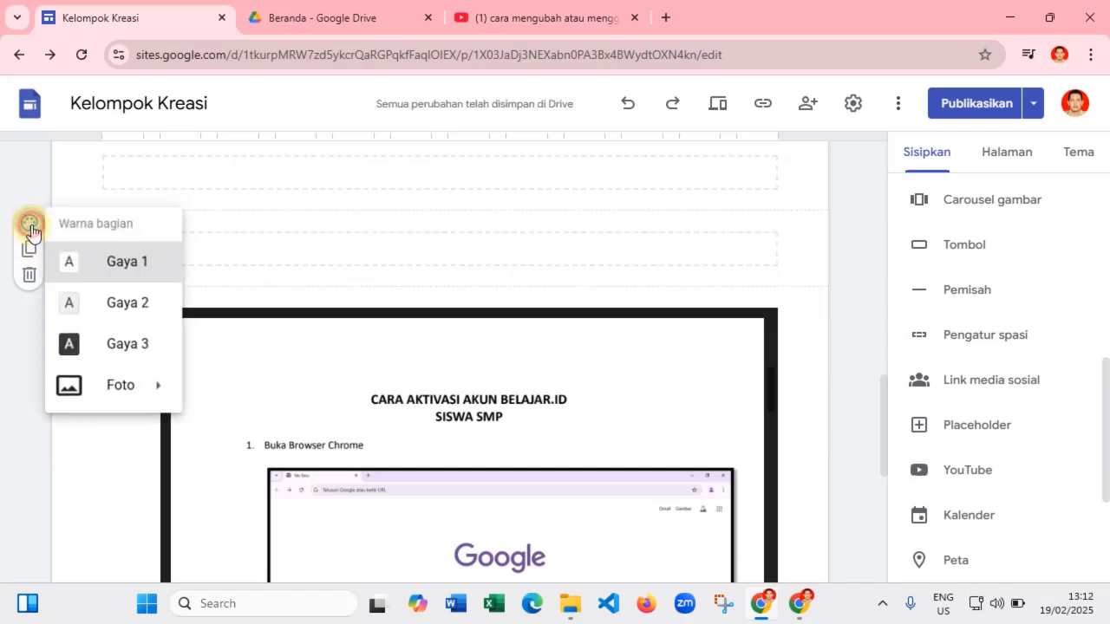
pyautogui.click(78, 347)
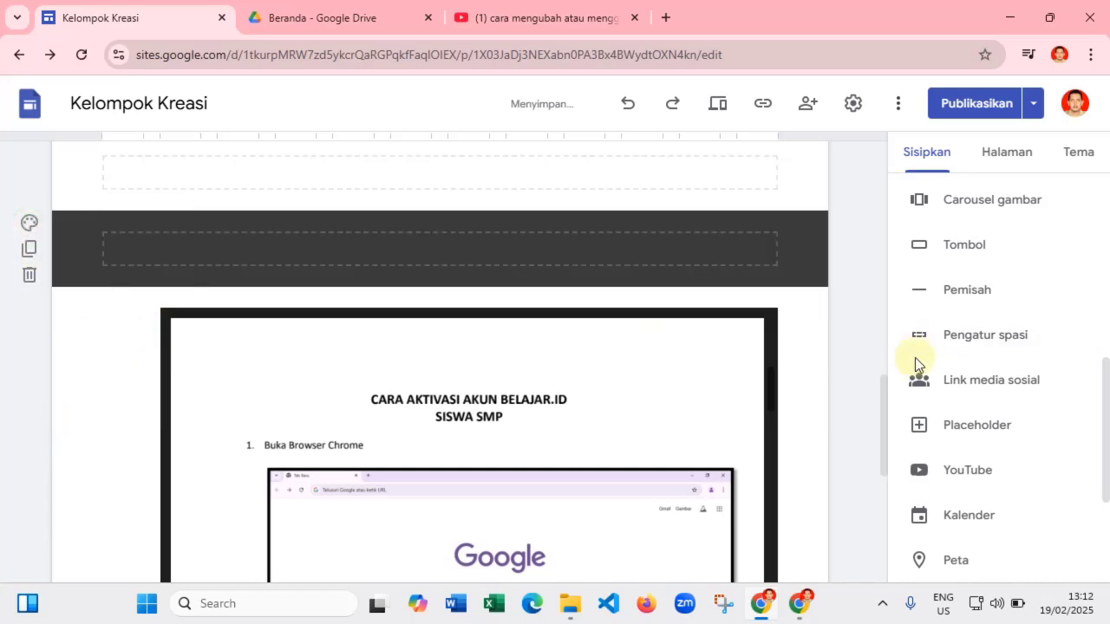
pyautogui.scroll(6, 783, 391)
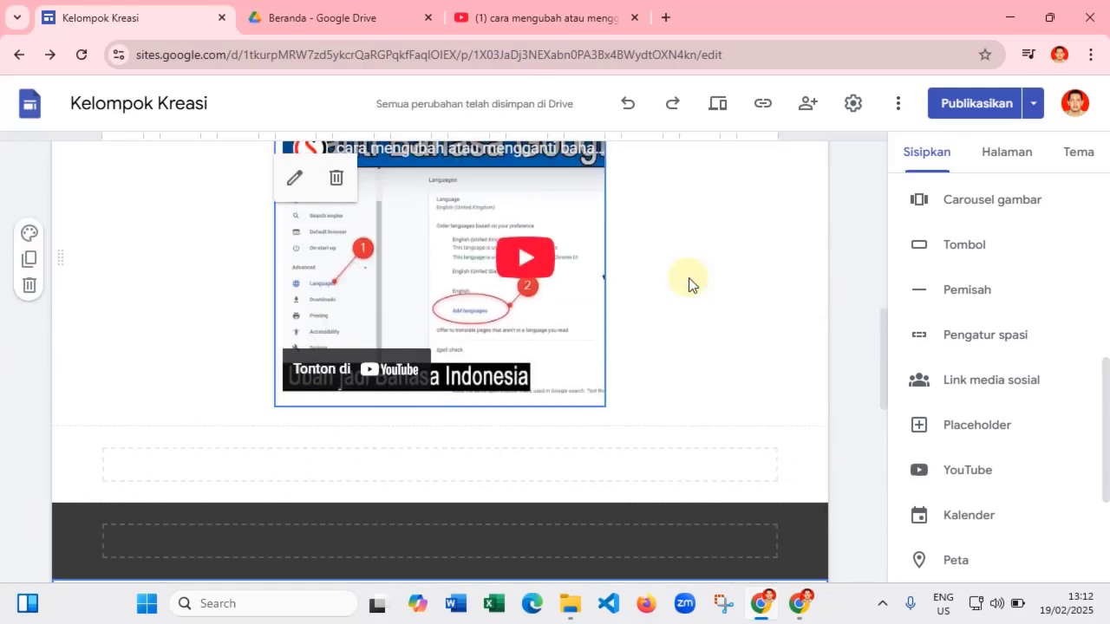
pyautogui.click(636, 305)
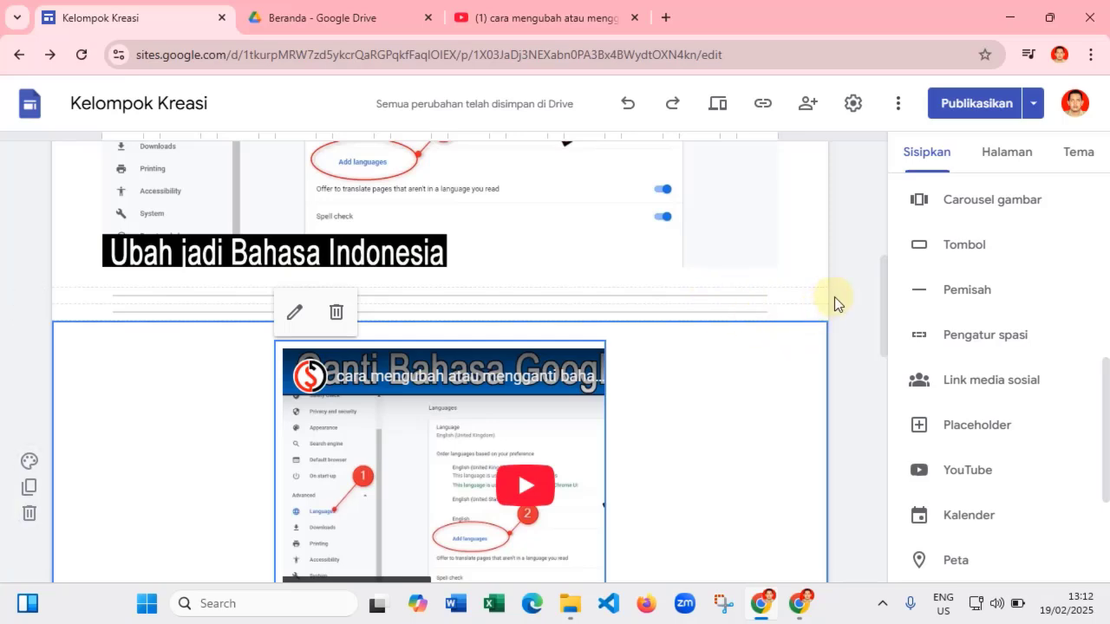
# - Select the section holding the embedded PDF and insert an empty Kotak teks below it
pyautogui.scroll(-8, 834, 297)
pyautogui.scroll(-5, 788, 424)
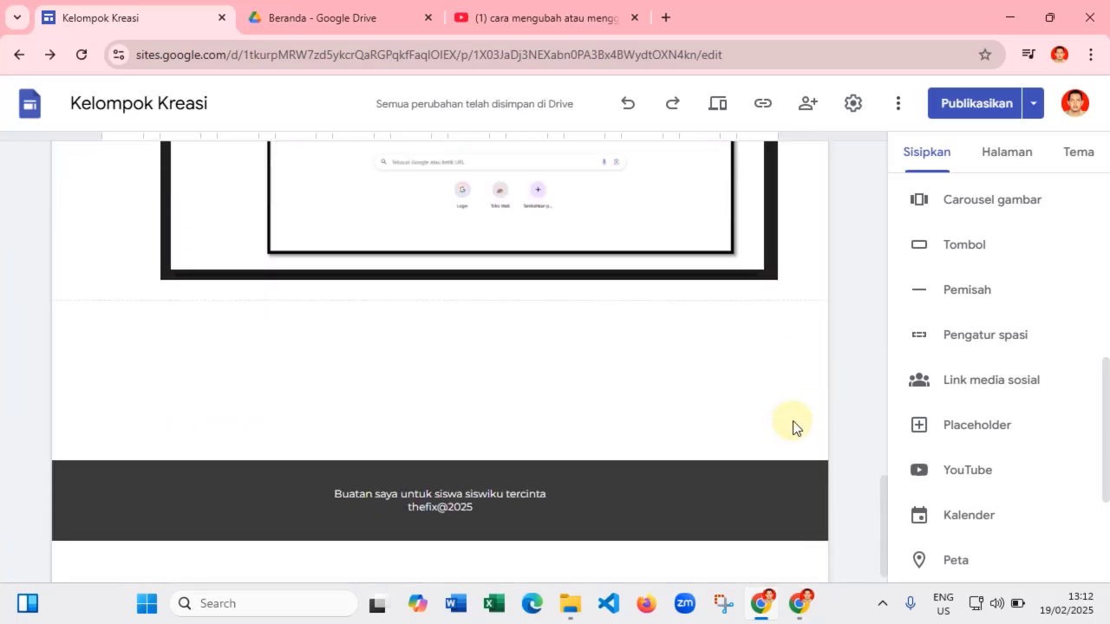
pyautogui.scroll(2, 723, 405)
pyautogui.scroll(-2, 781, 402)
pyautogui.scroll(6, 948, 379)
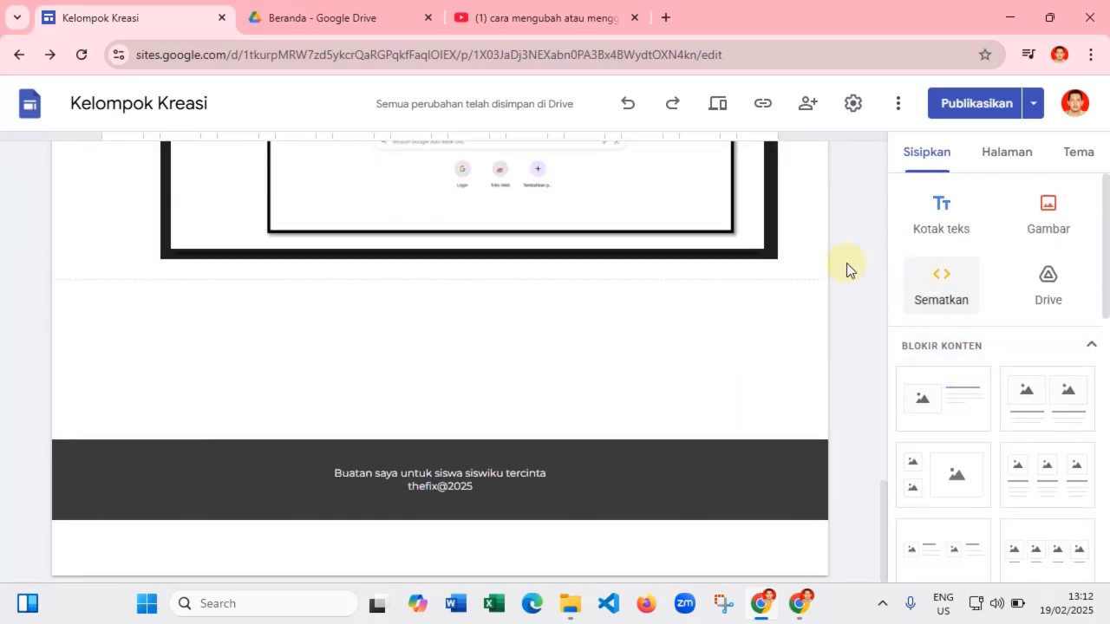
pyautogui.click(728, 231)
pyautogui.click(798, 255)
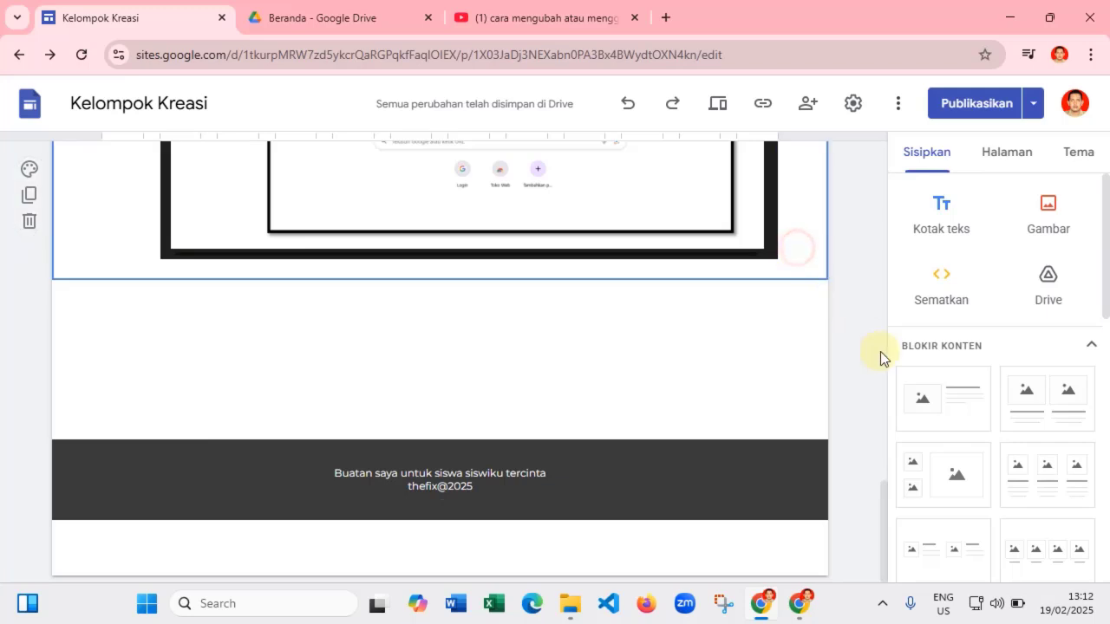
pyautogui.click(948, 216)
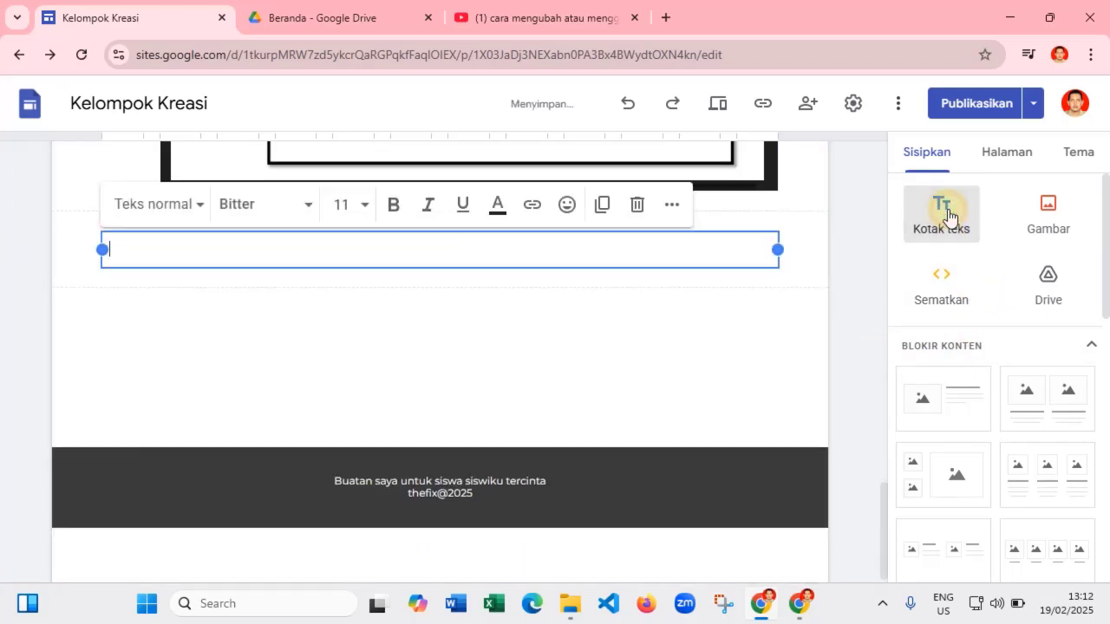
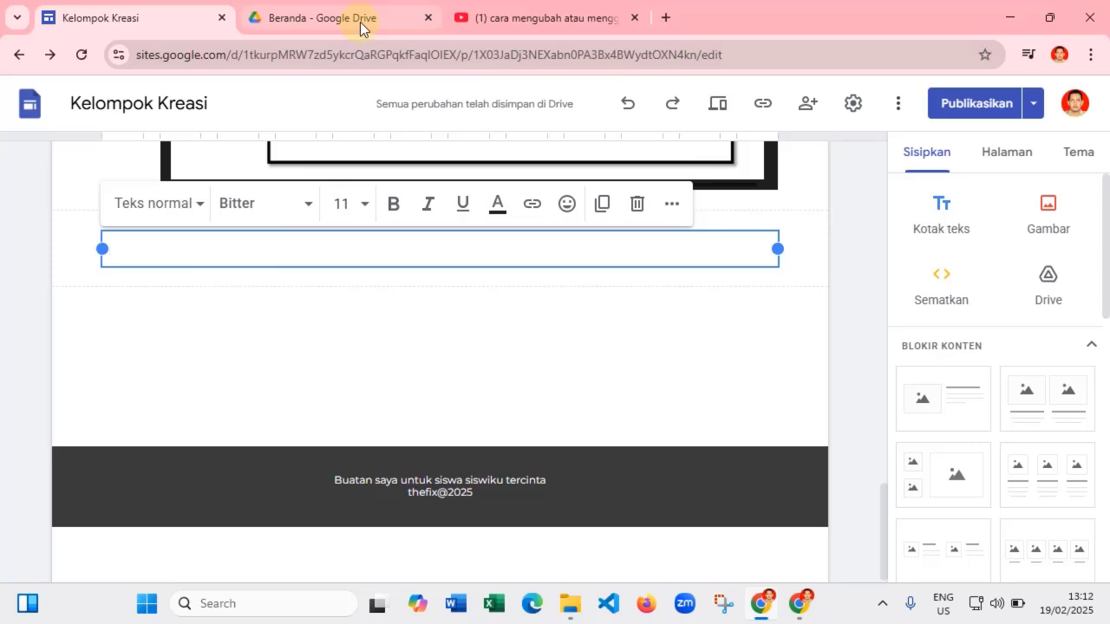
# - Open Gemini from the Google apps grid in a new Chrome tab
pyautogui.doubleClick(670, 24)
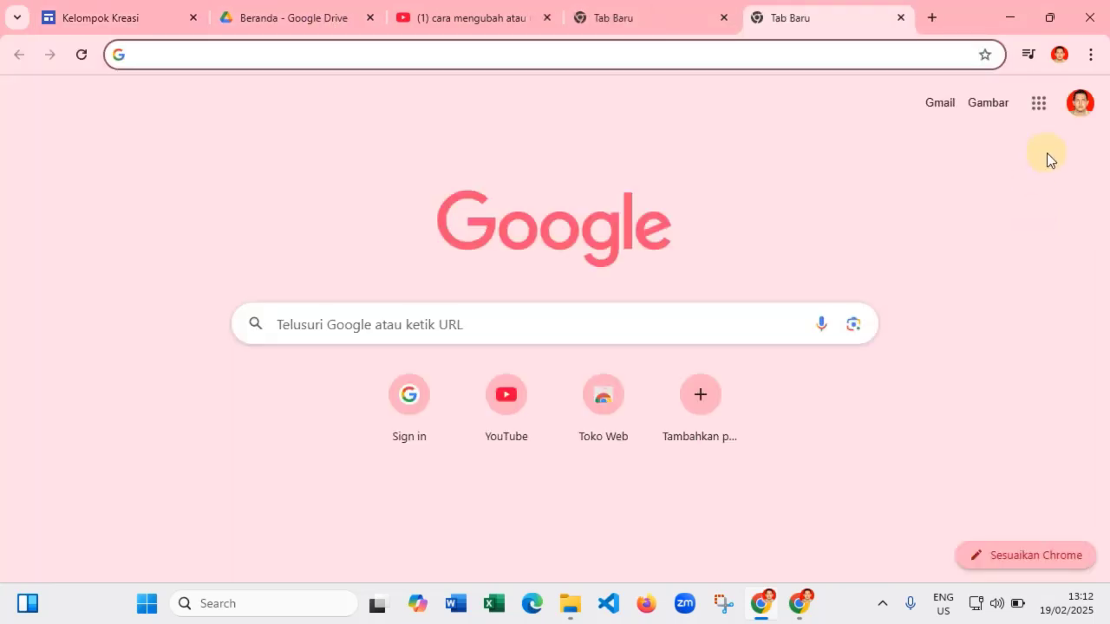
pyautogui.click(1039, 105)
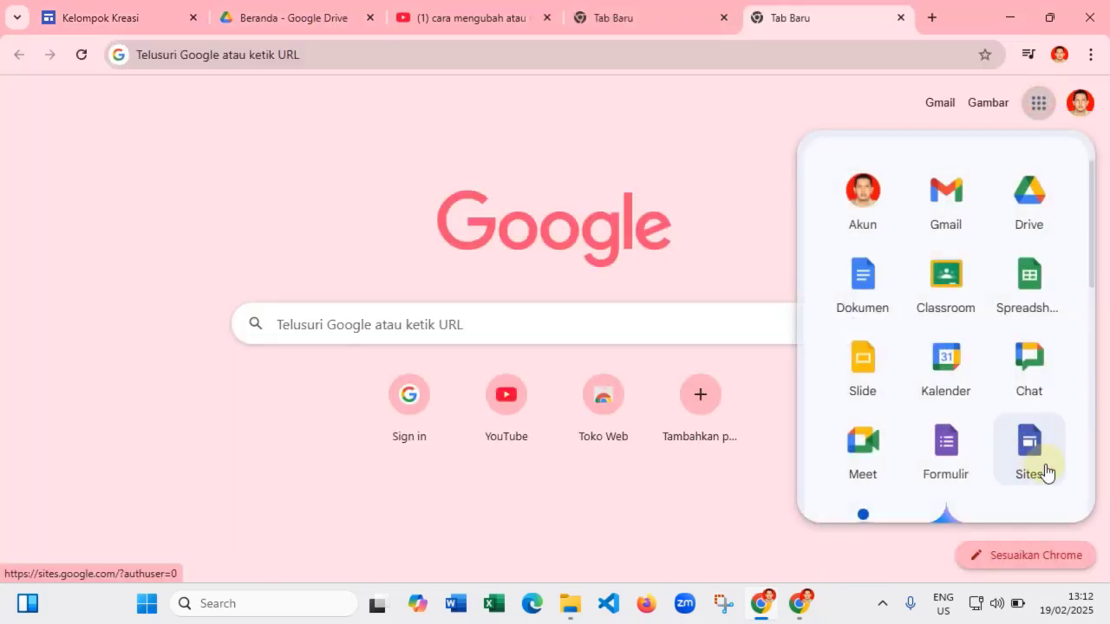
pyautogui.scroll(-2, 953, 441)
pyautogui.click(951, 356)
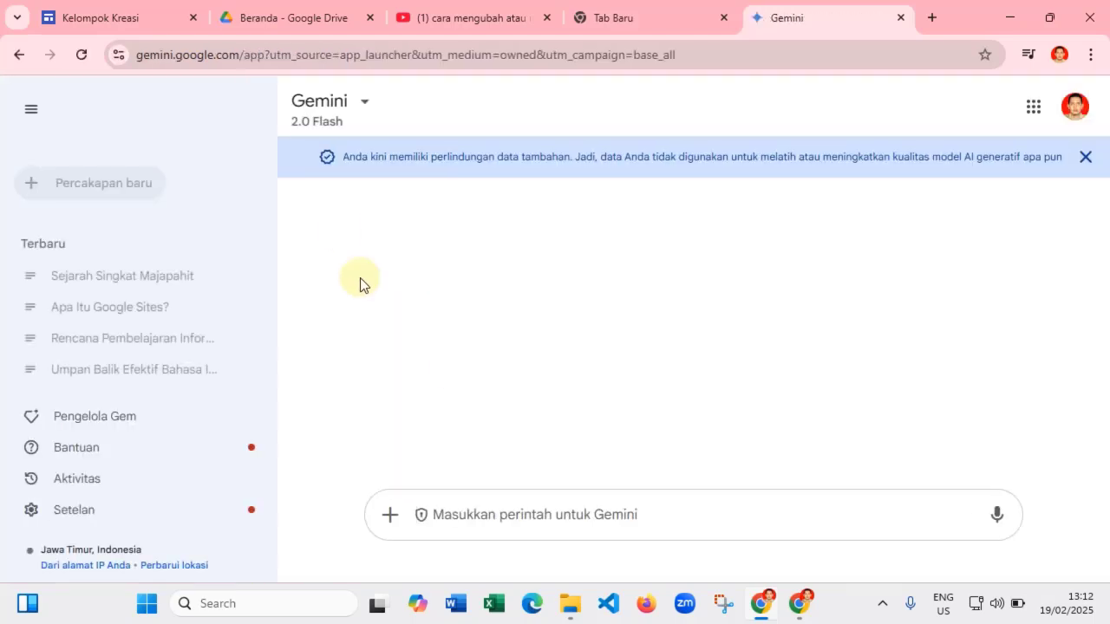
# - Ask Gemini 'berikan penjelasan tentang sistem komputer'
pyautogui.write('bu')
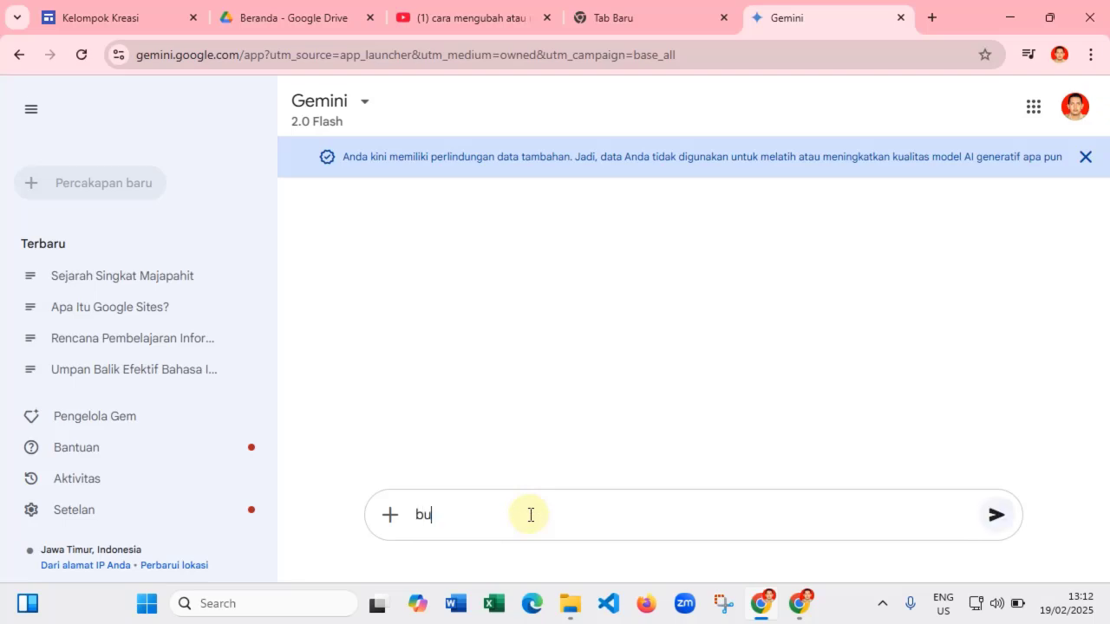
pyautogui.press('BackSpace')
pyautogui.press('BackSpace')
pyautogui.press('BackSpace')
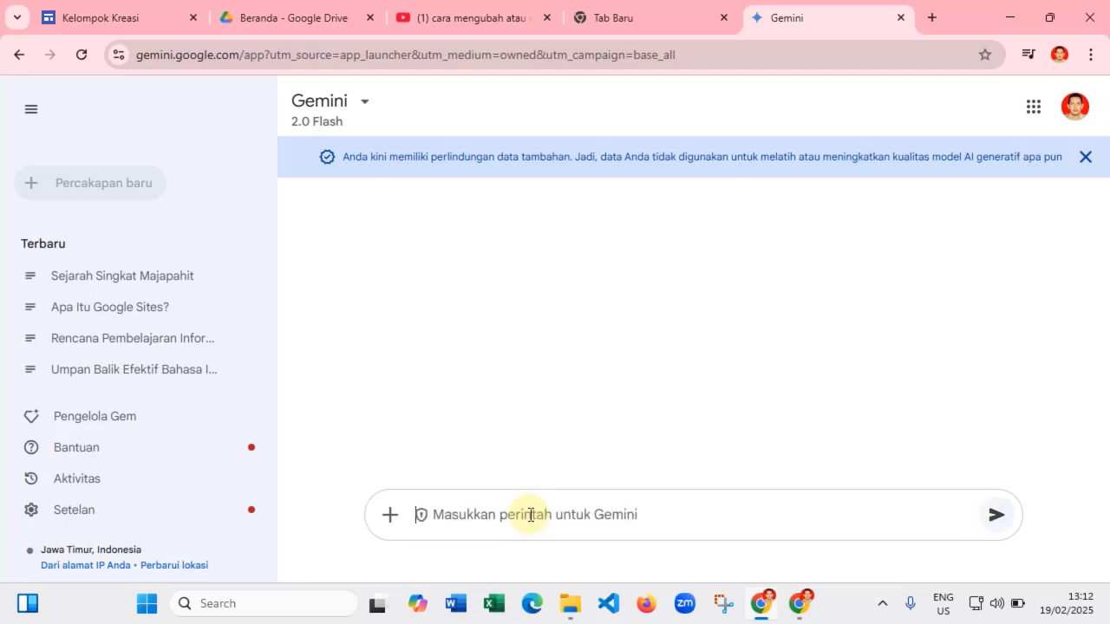
pyautogui.write('b')
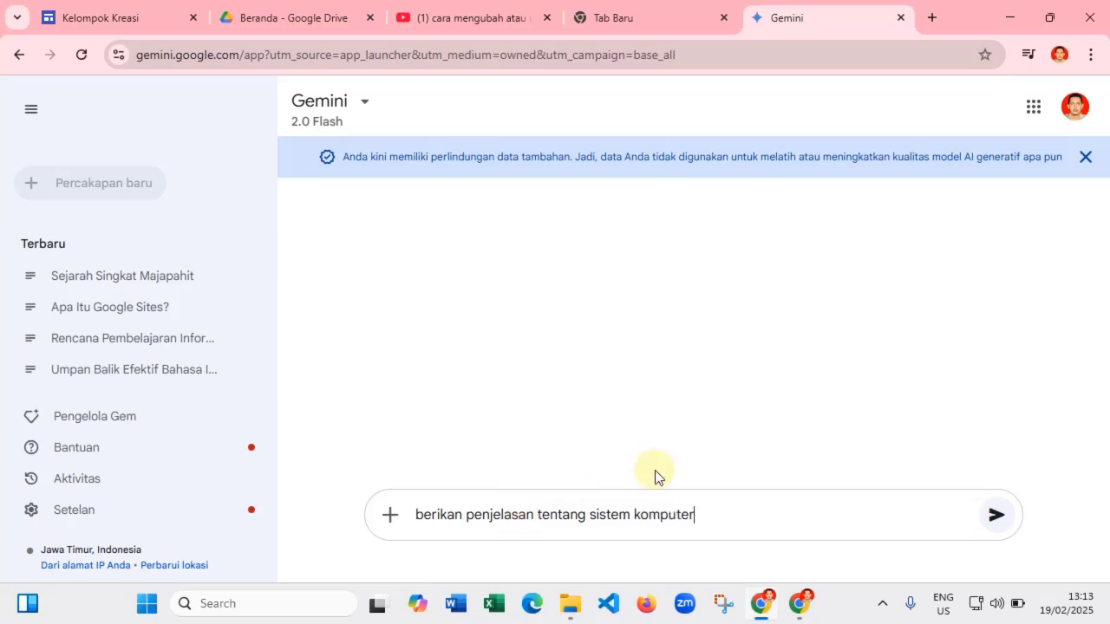
pyautogui.click(997, 516)
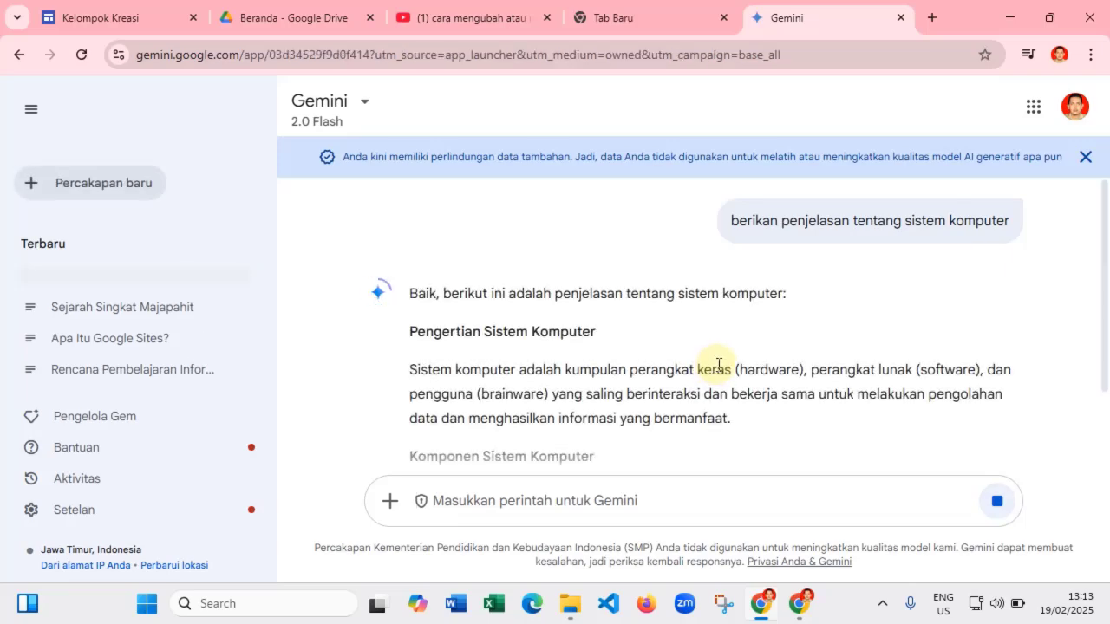
# - Copy Gemini's entire computer-systems answer with Salin and return to the Kelompok Kreasi editor tab
pyautogui.scroll(-2, 718, 367)
pyautogui.scroll(2, 608, 322)
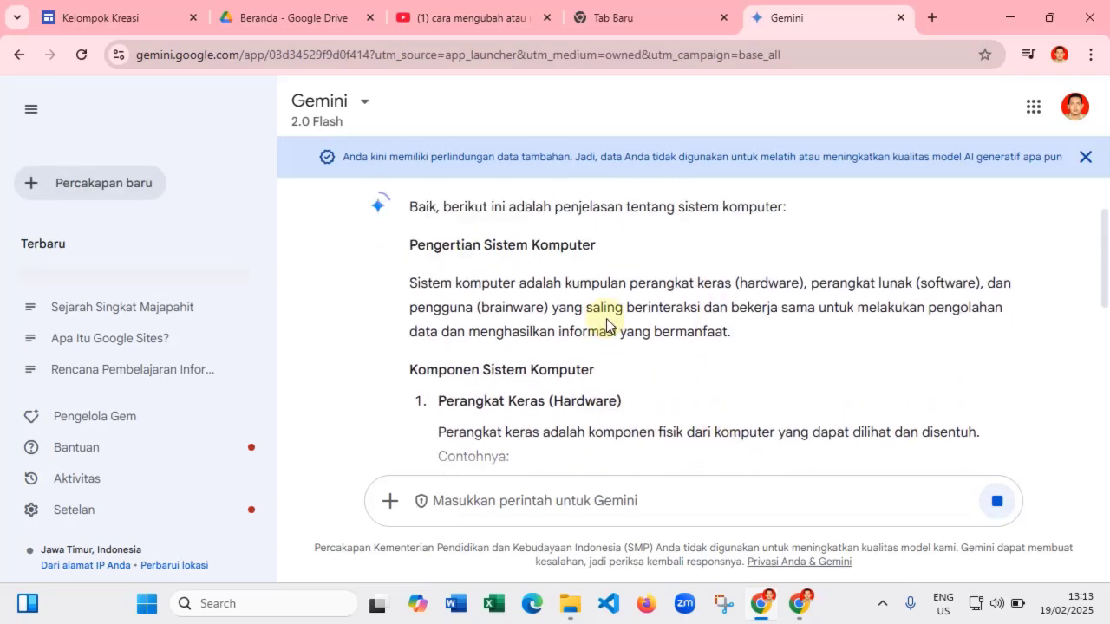
pyautogui.scroll(-2, 614, 329)
pyautogui.scroll(1, 610, 325)
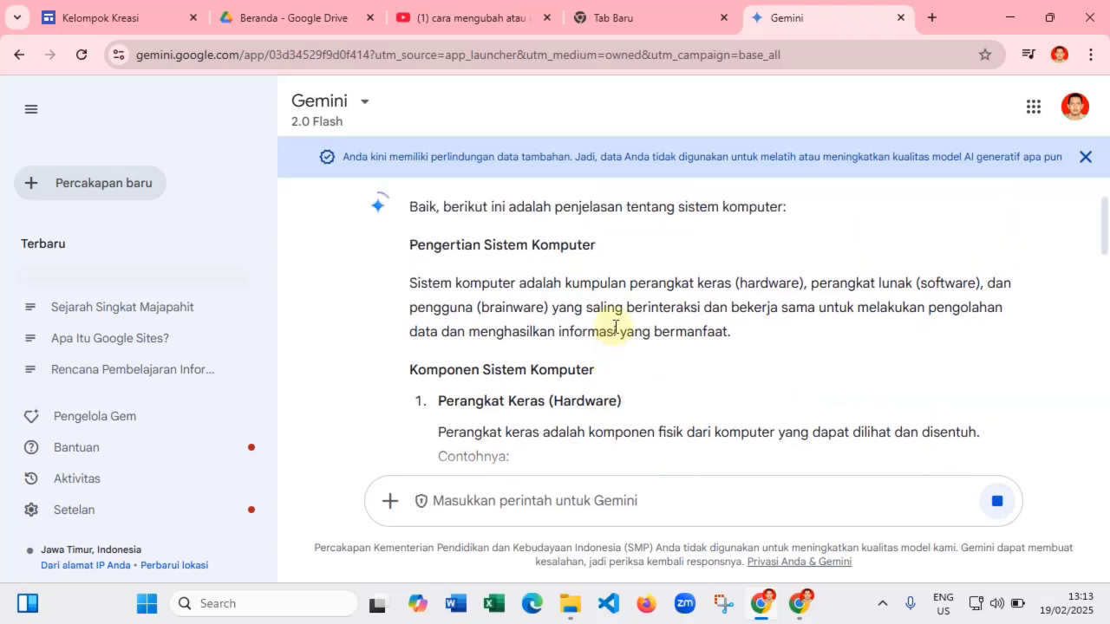
pyautogui.moveTo(411, 248); pyautogui.dragTo(523, 235)
pyautogui.click(526, 241)
pyautogui.scroll(6, 531, 248)
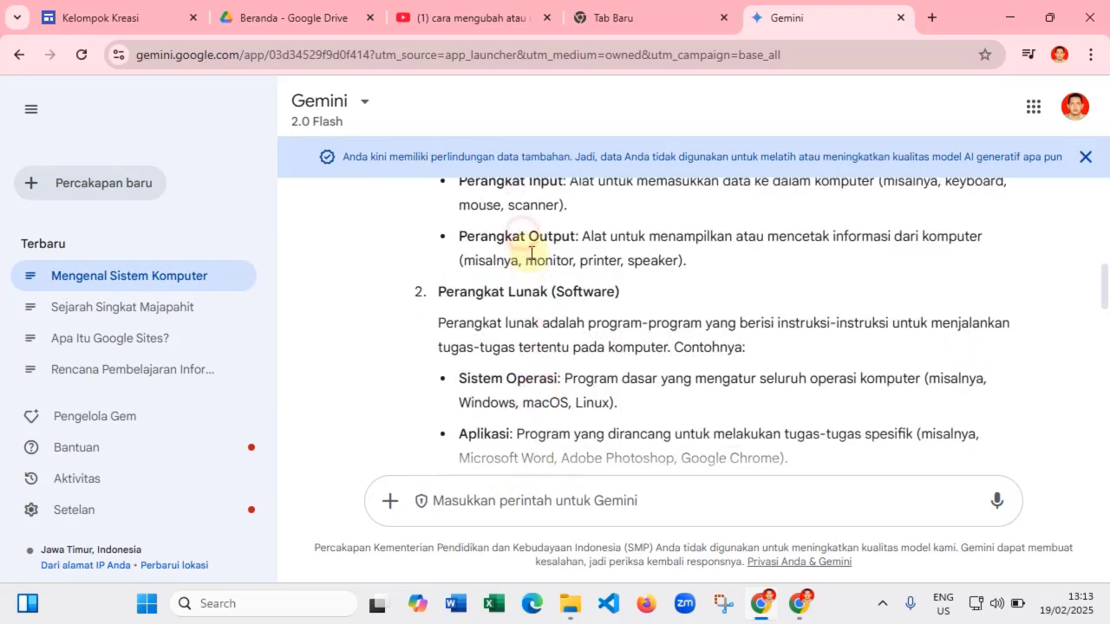
pyautogui.scroll(-2, 477, 310)
pyautogui.scroll(1, 397, 377)
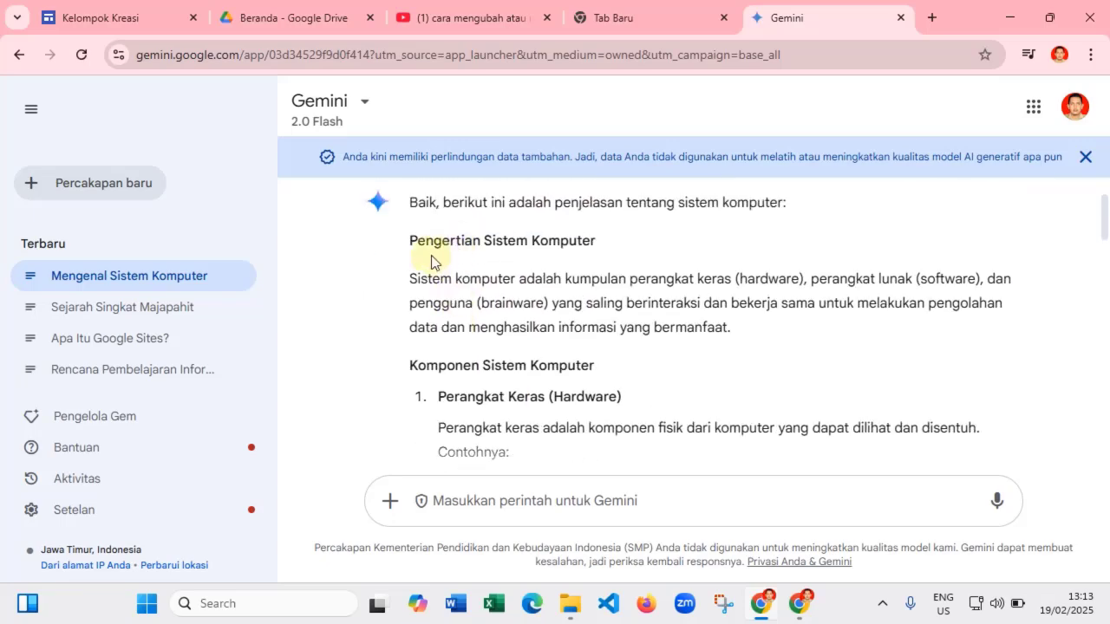
pyautogui.moveTo(410, 242); pyautogui.dragTo(568, 356)
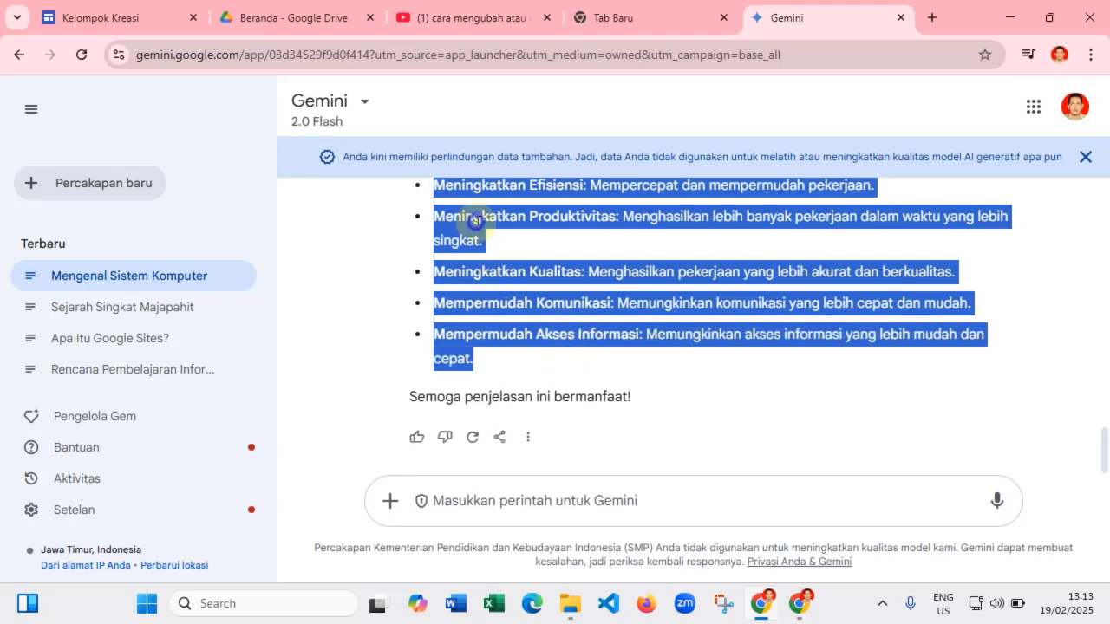
pyautogui.rightClick(476, 220)
pyautogui.click(506, 243)
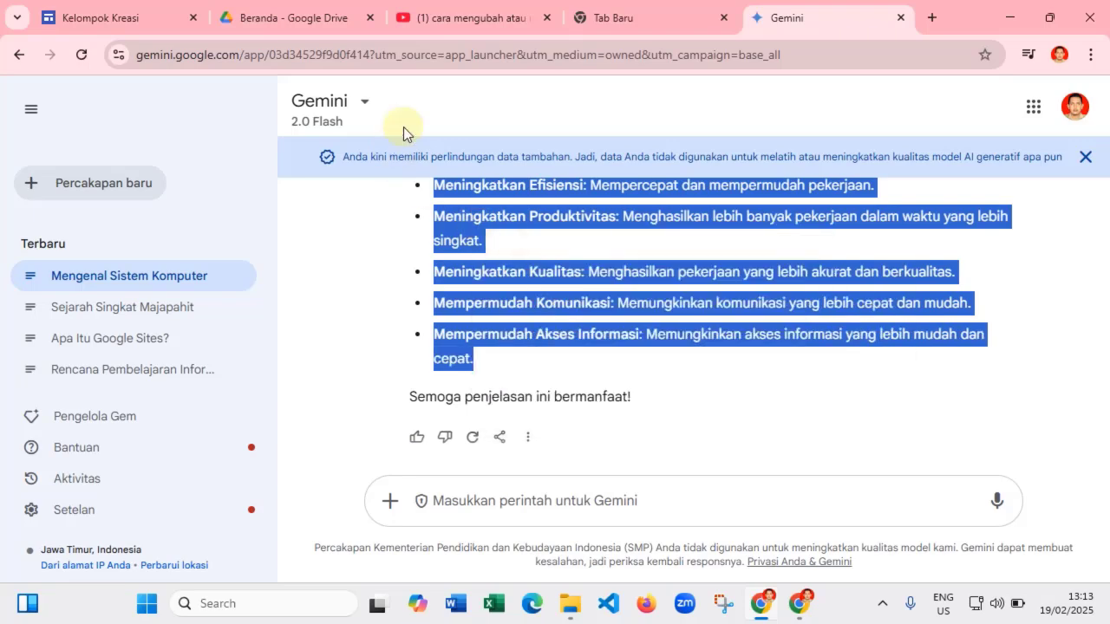
pyautogui.click(172, 26)
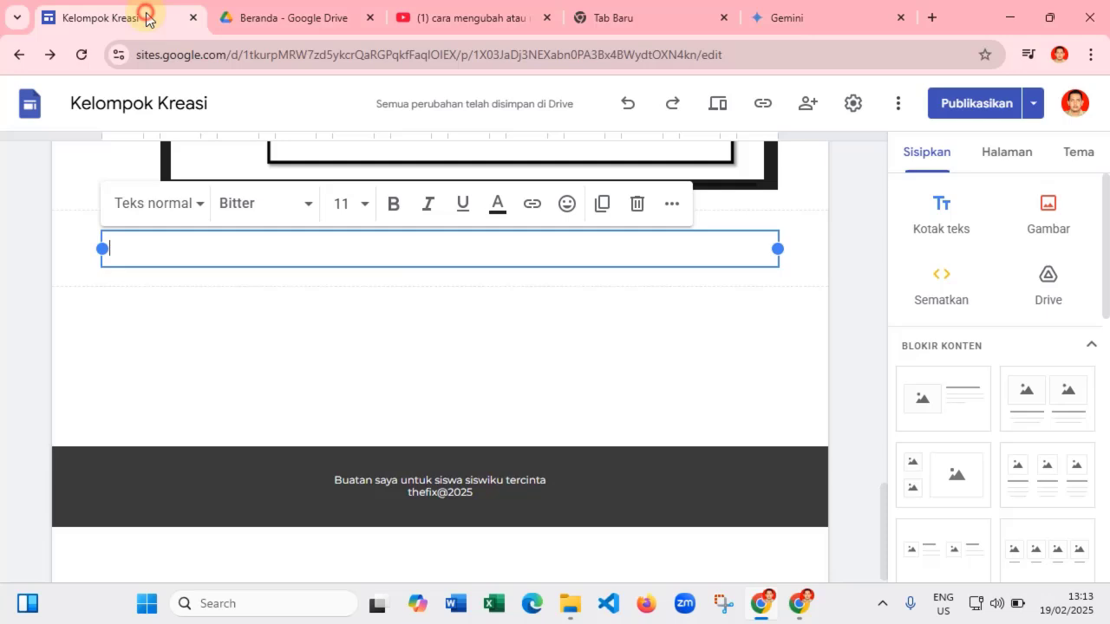
# - Make the text-box heading 'PENGERTIAN SISTEM KOMPUTER' size 14, bold and centre-aligned
pyautogui.rightClick(201, 252)
pyautogui.click(170, 253)
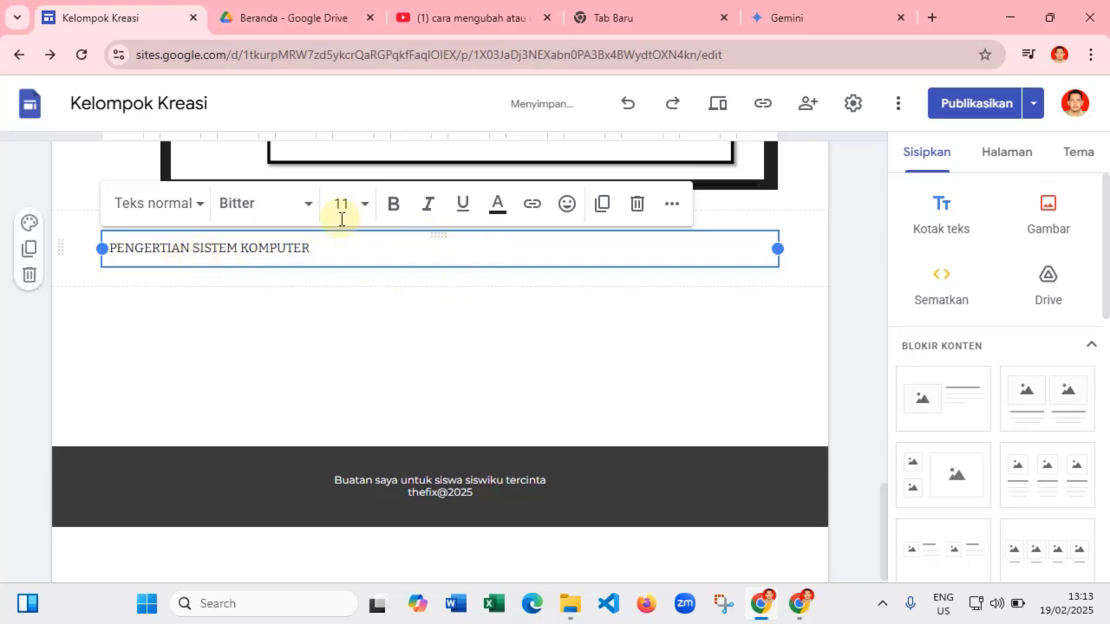
pyautogui.moveTo(312, 248); pyautogui.dragTo(106, 248)
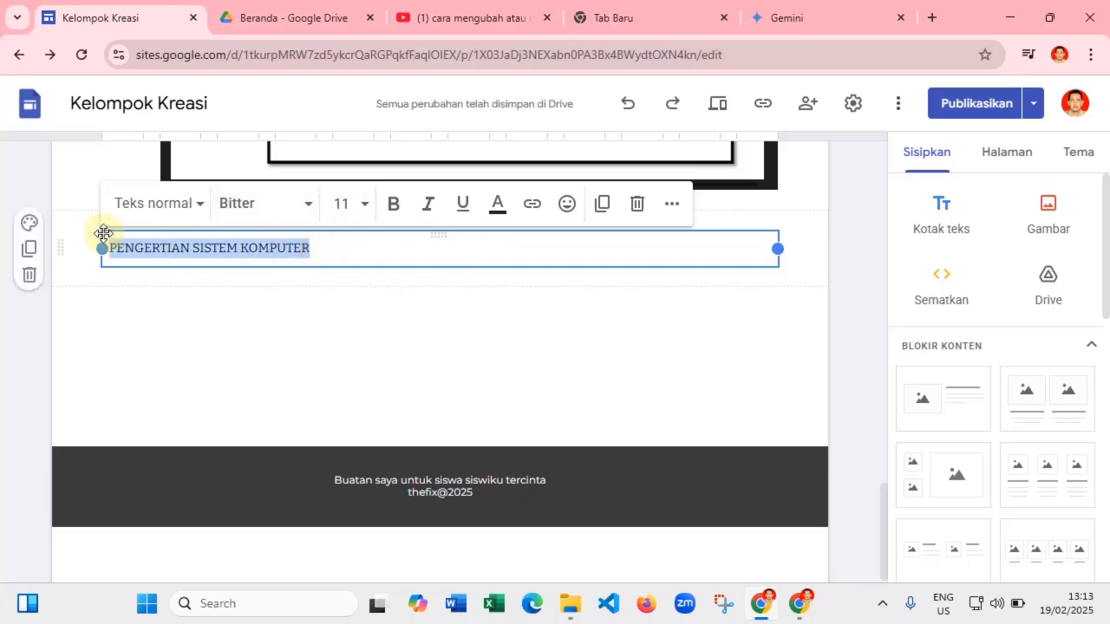
pyautogui.click(362, 205)
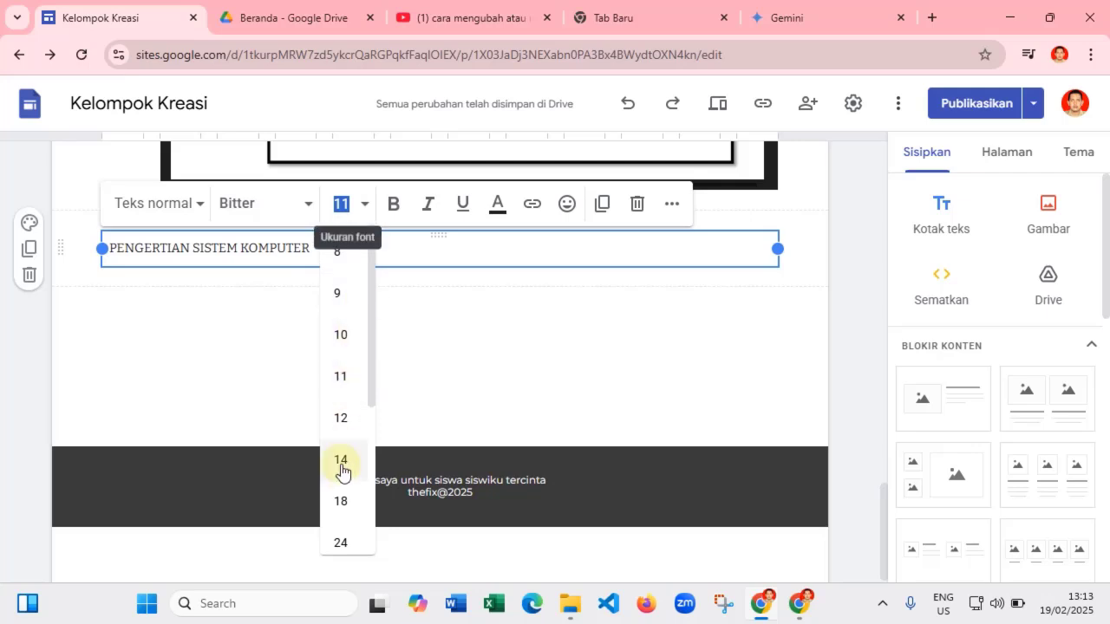
pyautogui.click(340, 460)
pyautogui.click(392, 211)
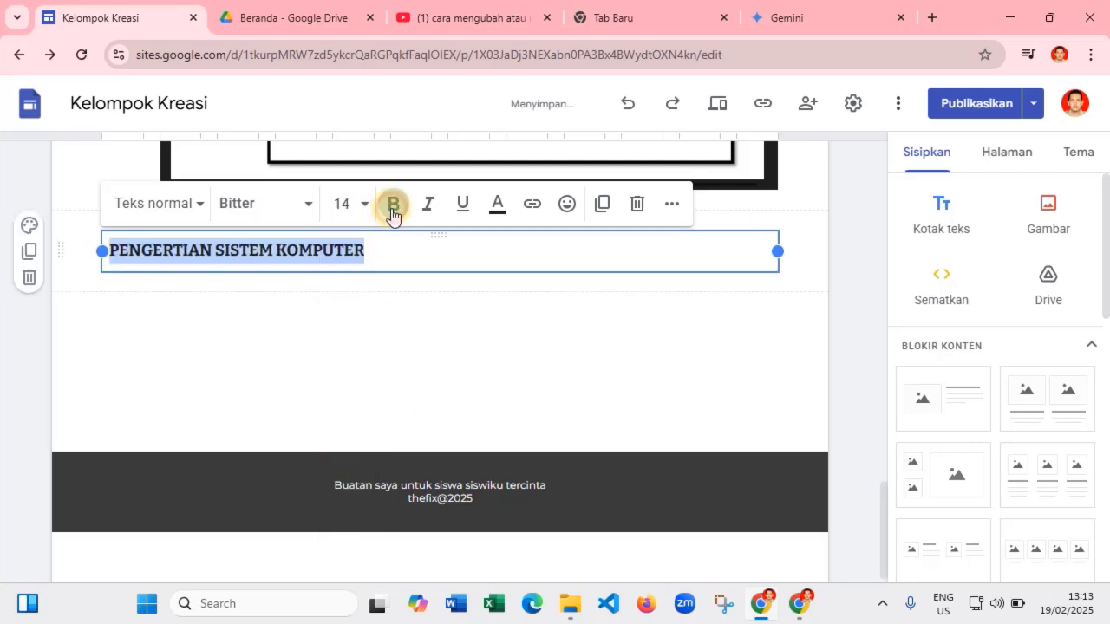
pyautogui.click(668, 205)
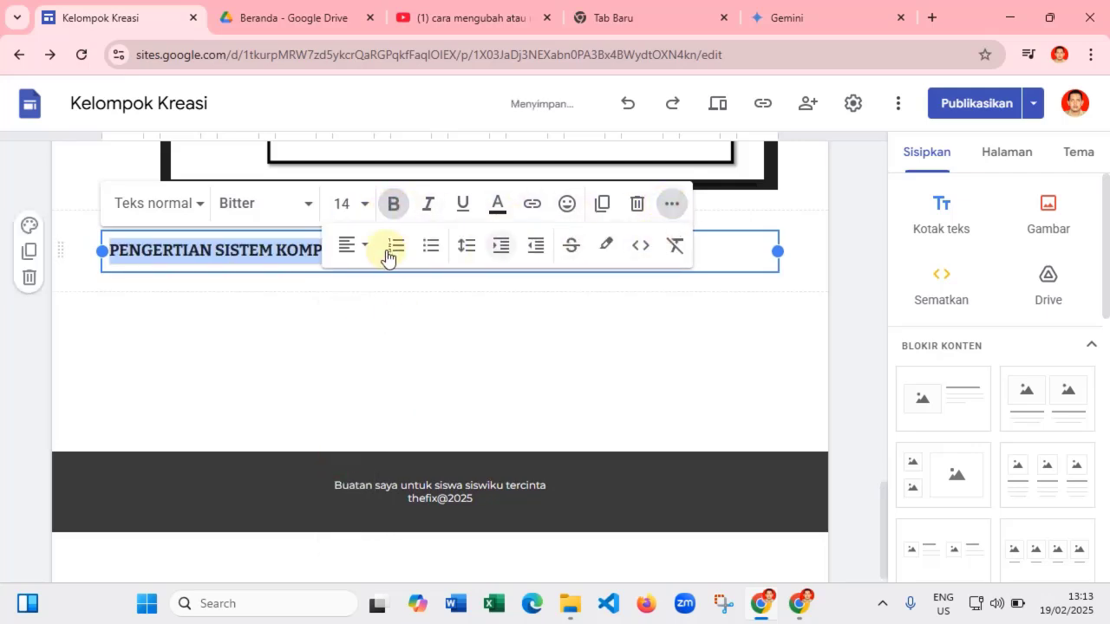
pyautogui.click(358, 246)
pyautogui.click(351, 338)
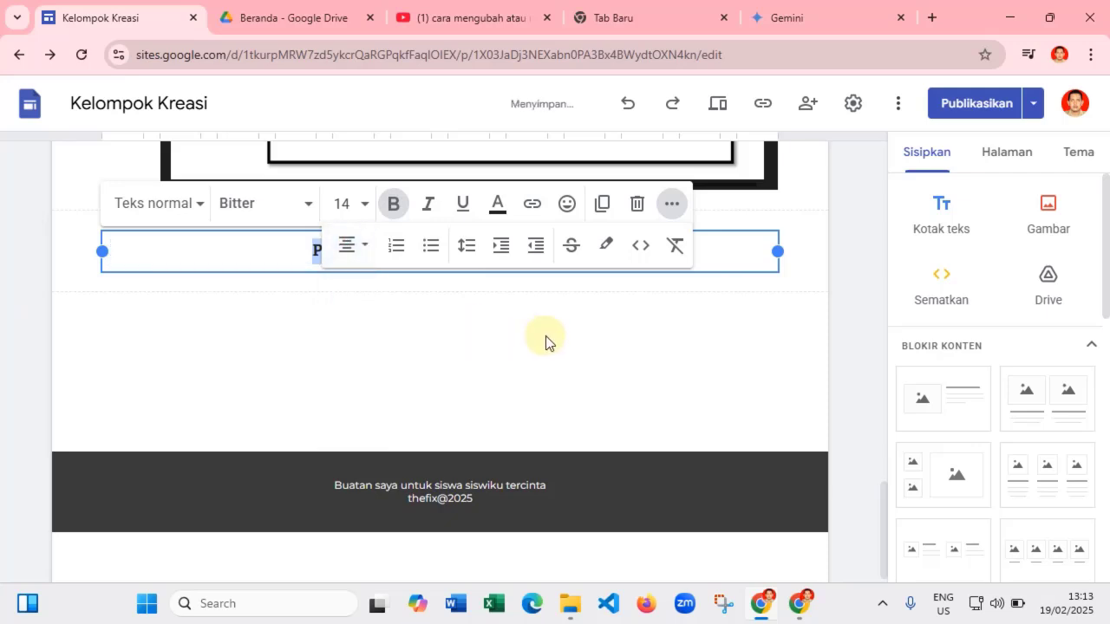
pyautogui.click(560, 321)
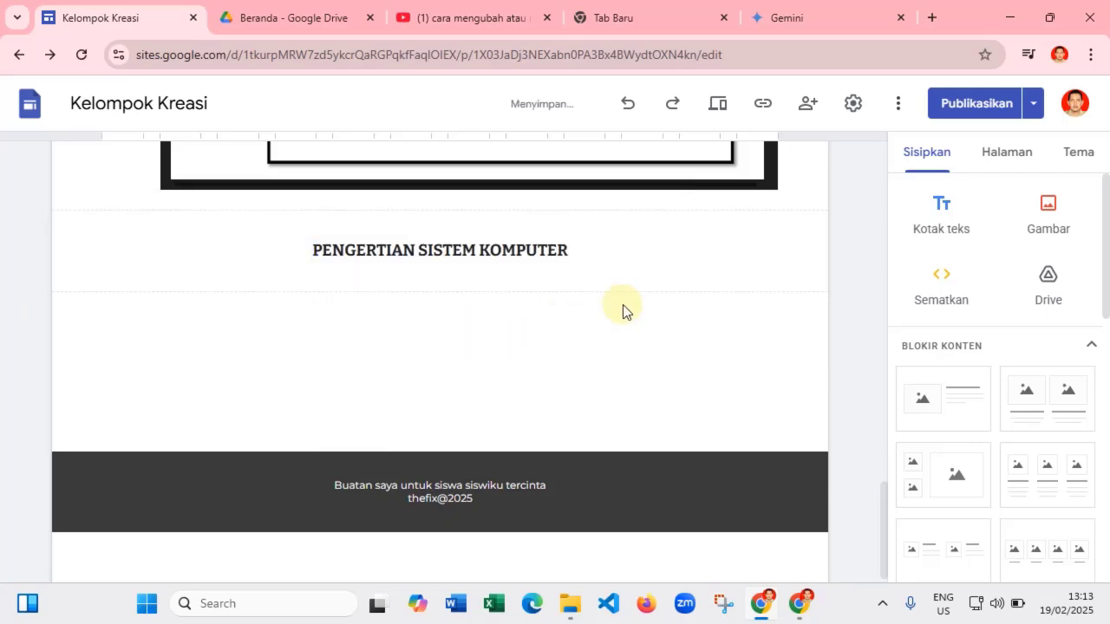
pyautogui.click(945, 218)
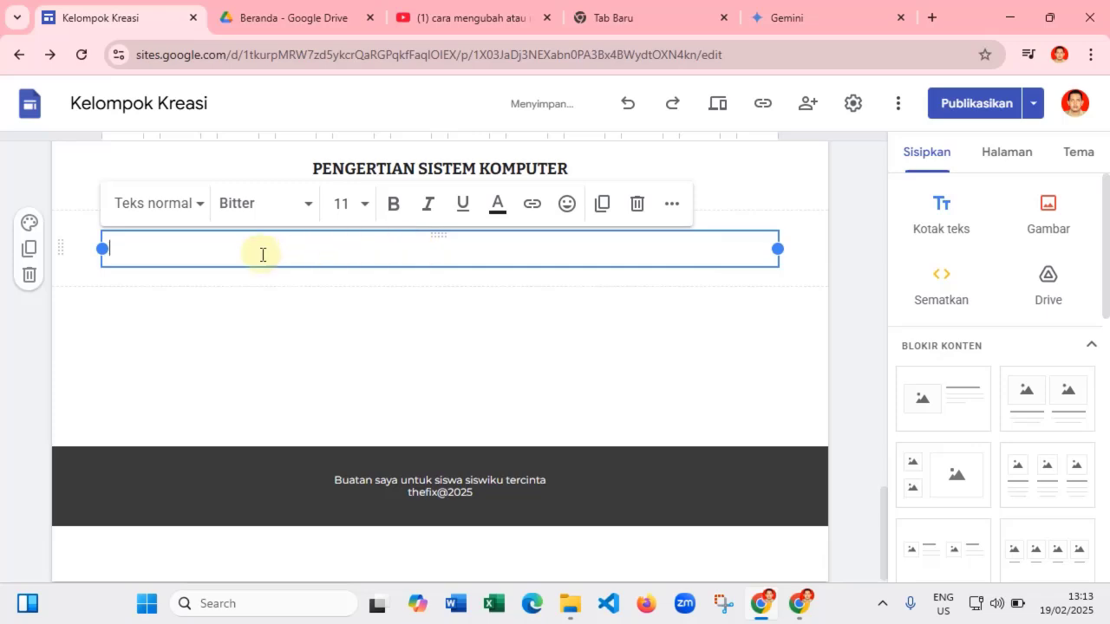
pyautogui.rightClick(173, 257)
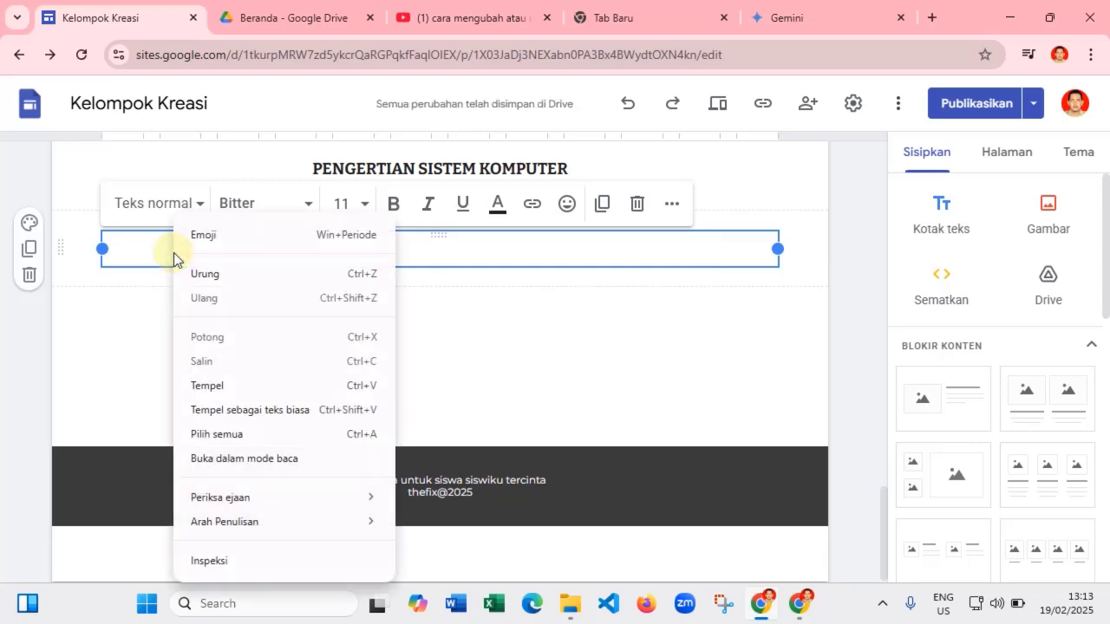
pyautogui.click(208, 384)
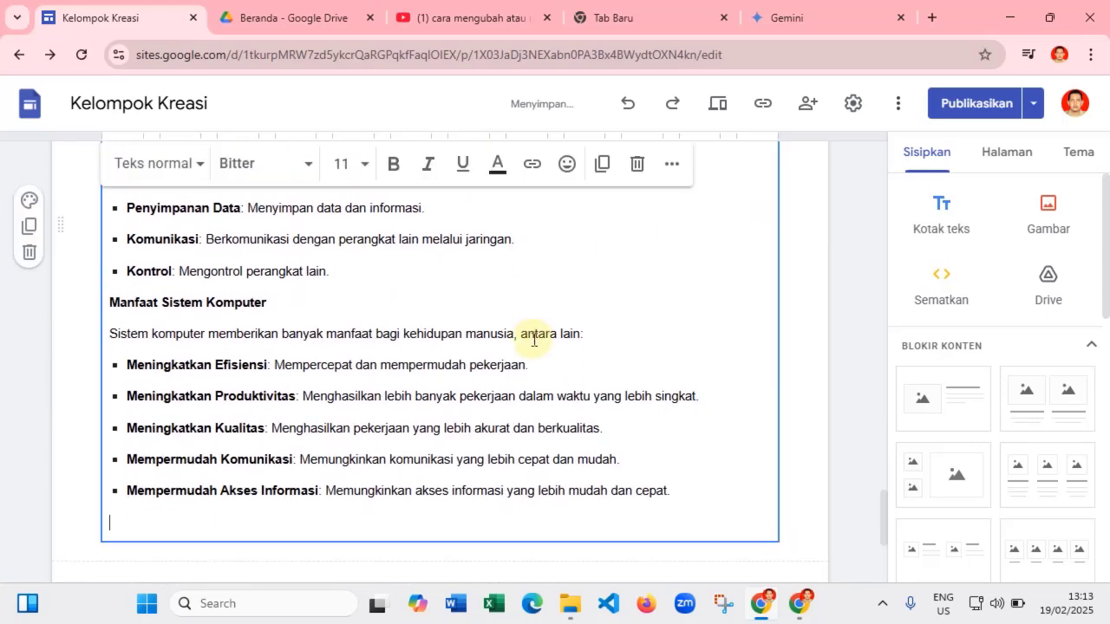
pyautogui.scroll(15, 534, 340)
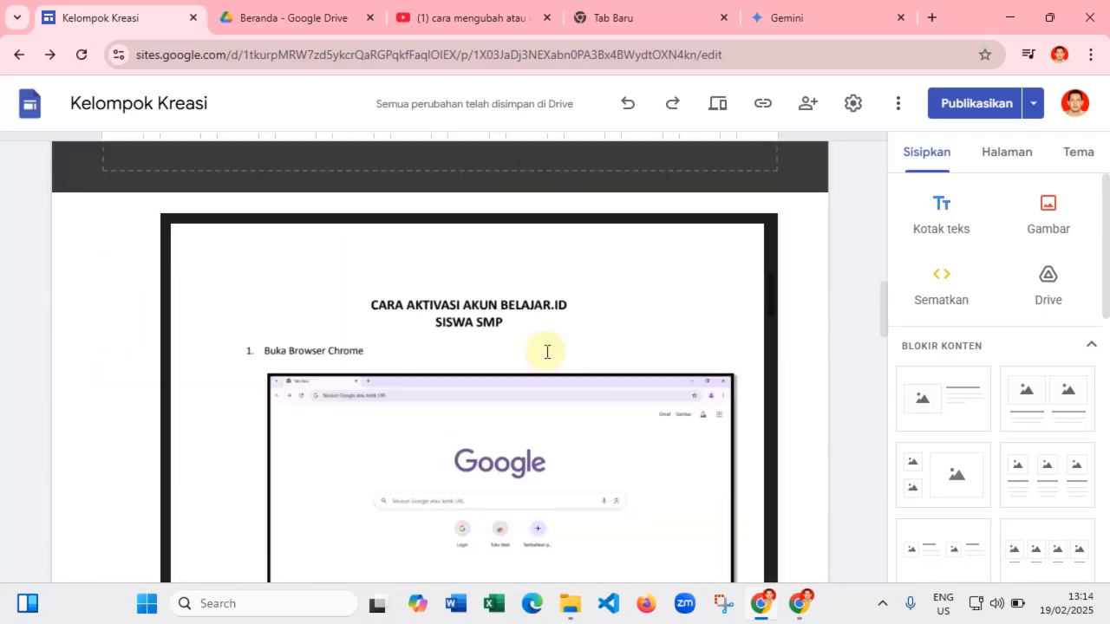
pyautogui.scroll(10, 546, 351)
pyautogui.scroll(-10, 546, 349)
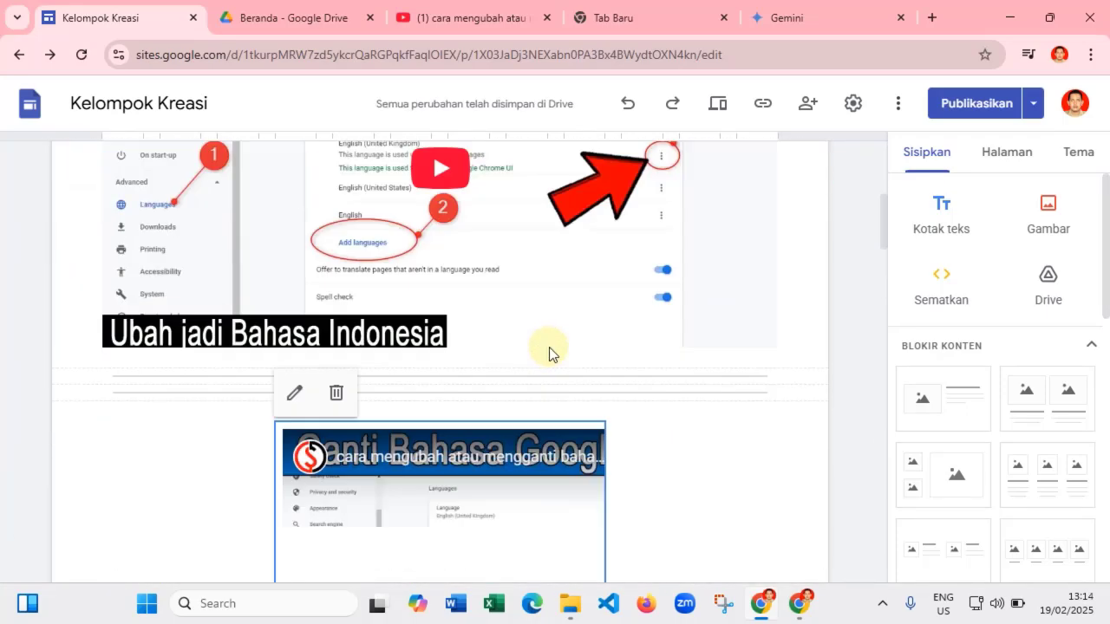
pyautogui.scroll(-15, 550, 346)
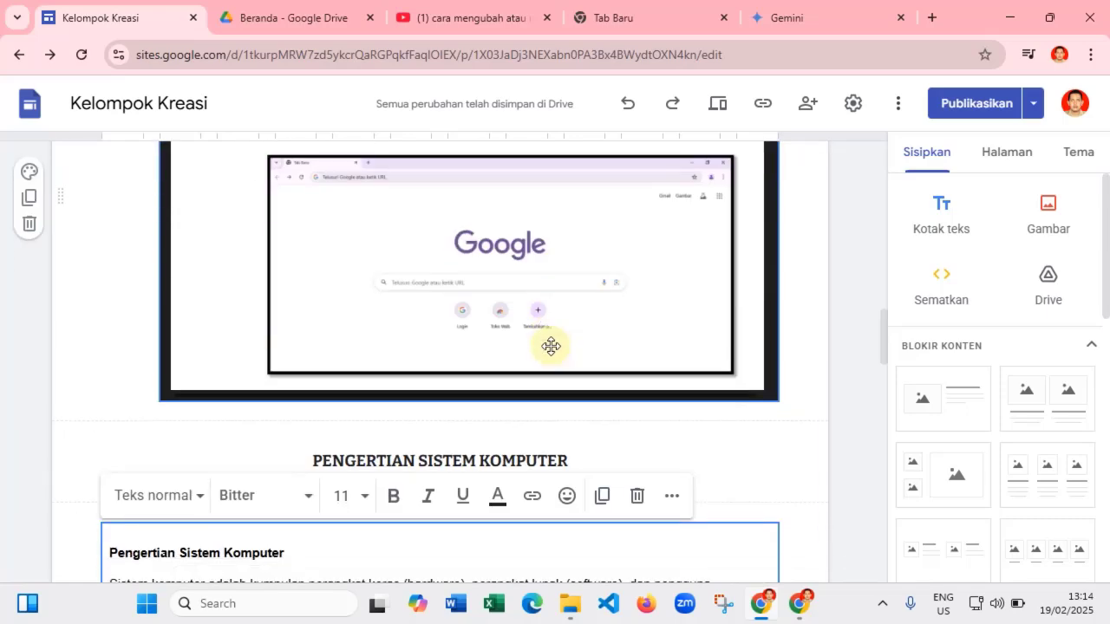
pyautogui.scroll(-10, 594, 299)
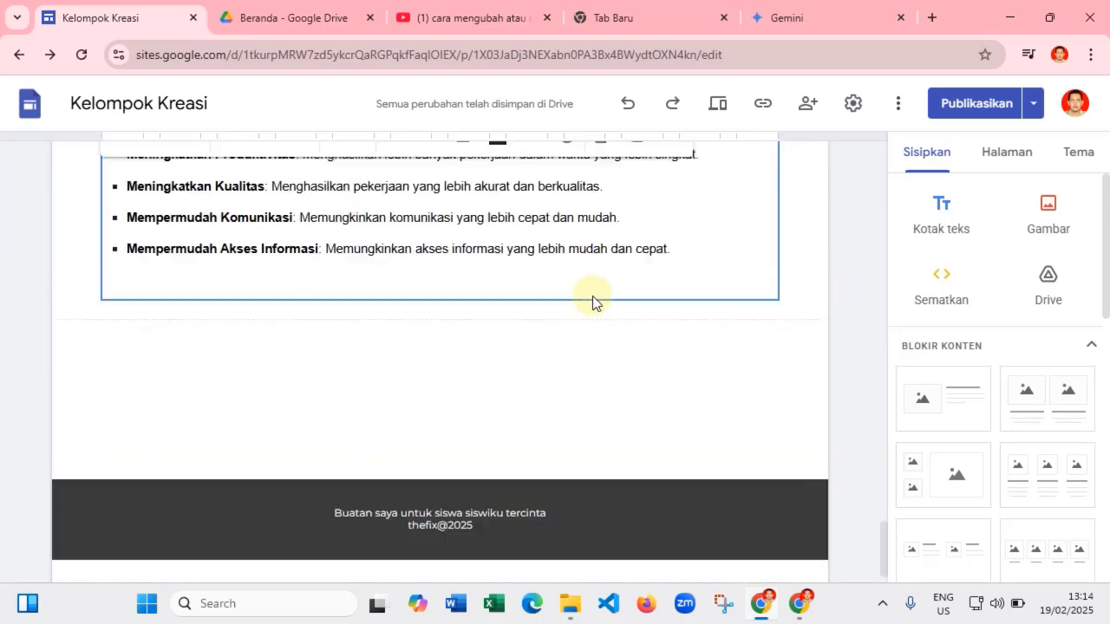
pyautogui.scroll(20, 406, 275)
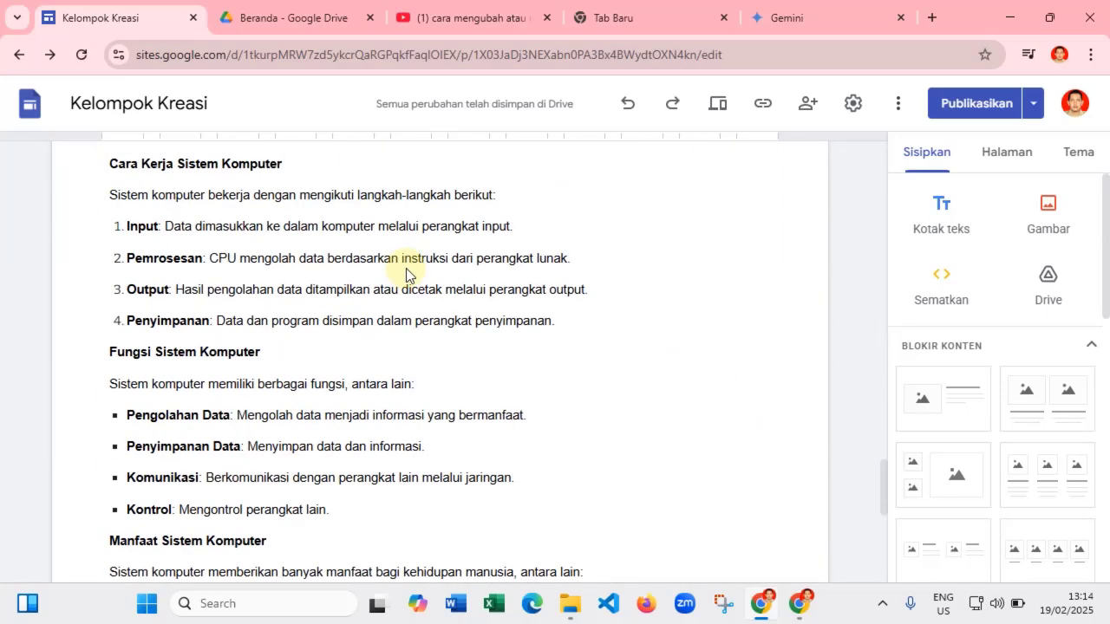
pyautogui.scroll(10, 404, 268)
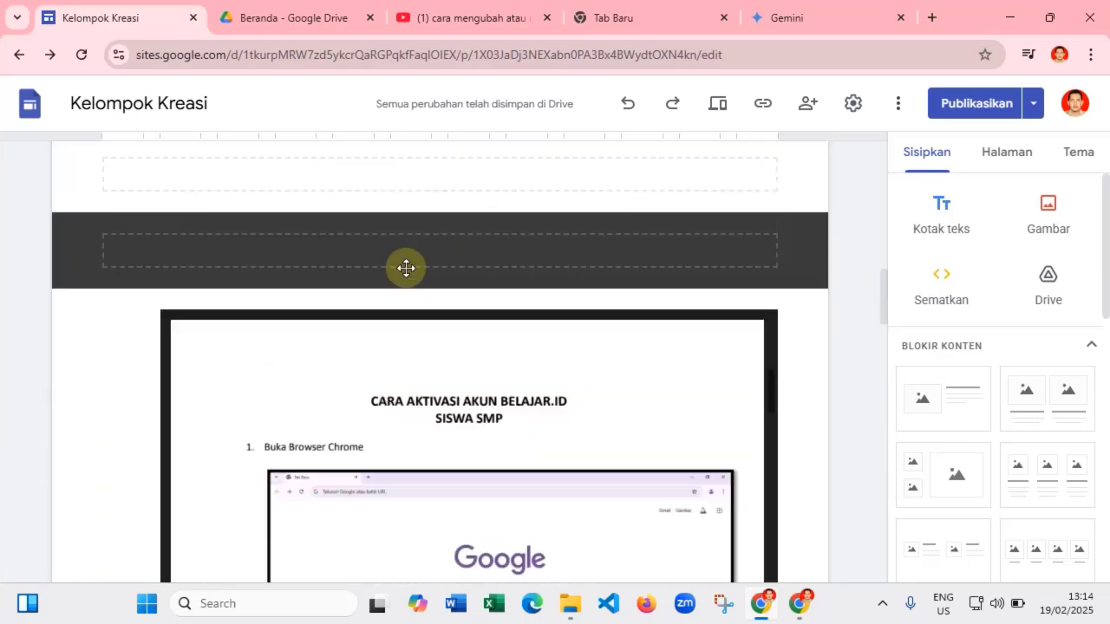
# - Publish the Materi page changes from the Tinjau dan publikasikan review screen
pyautogui.click(975, 106)
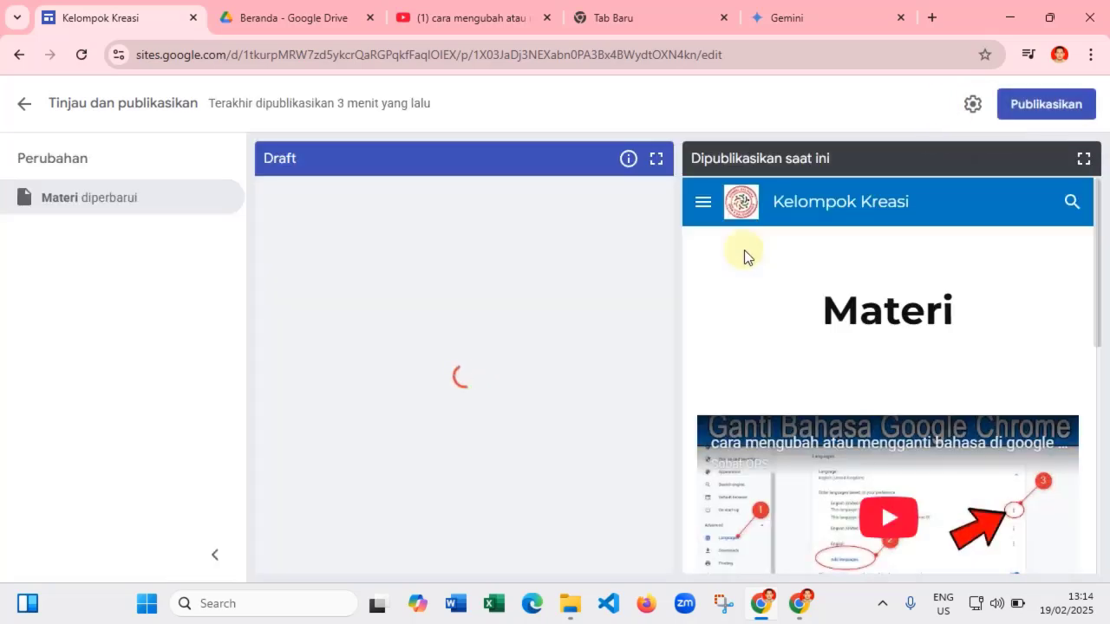
pyautogui.click(1032, 107)
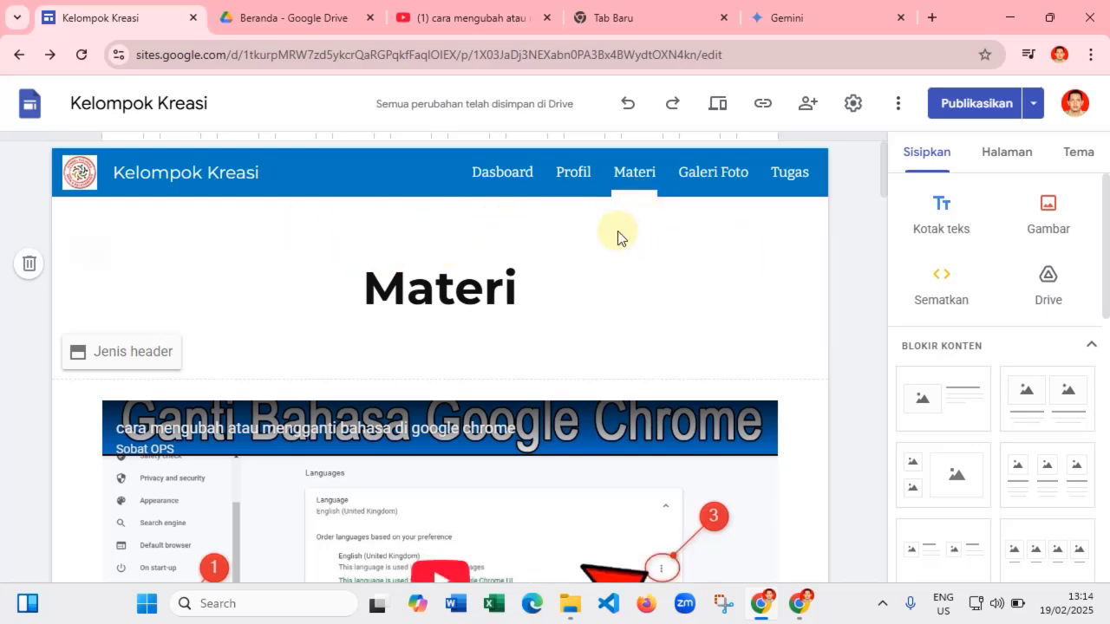
# - Switch the editor to the Dasboard page using the site navigation bar
pyautogui.click(490, 174)
pyautogui.click(481, 201)
pyautogui.click(483, 176)
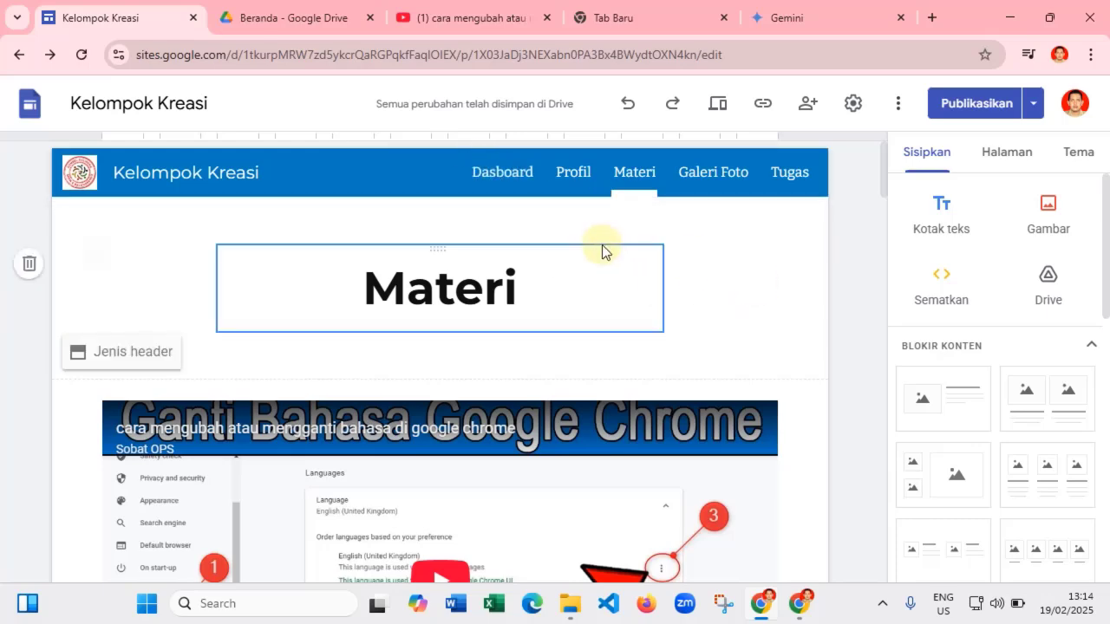
pyautogui.click(639, 293)
pyautogui.scroll(-5, 640, 294)
pyautogui.scroll(5, 639, 293)
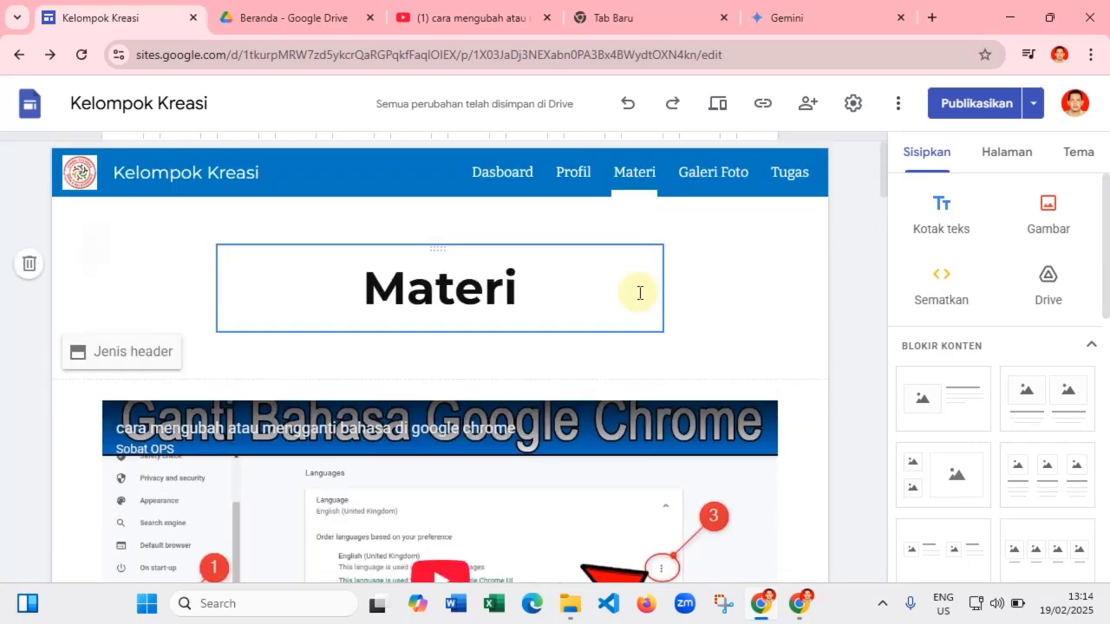
pyautogui.click(494, 178)
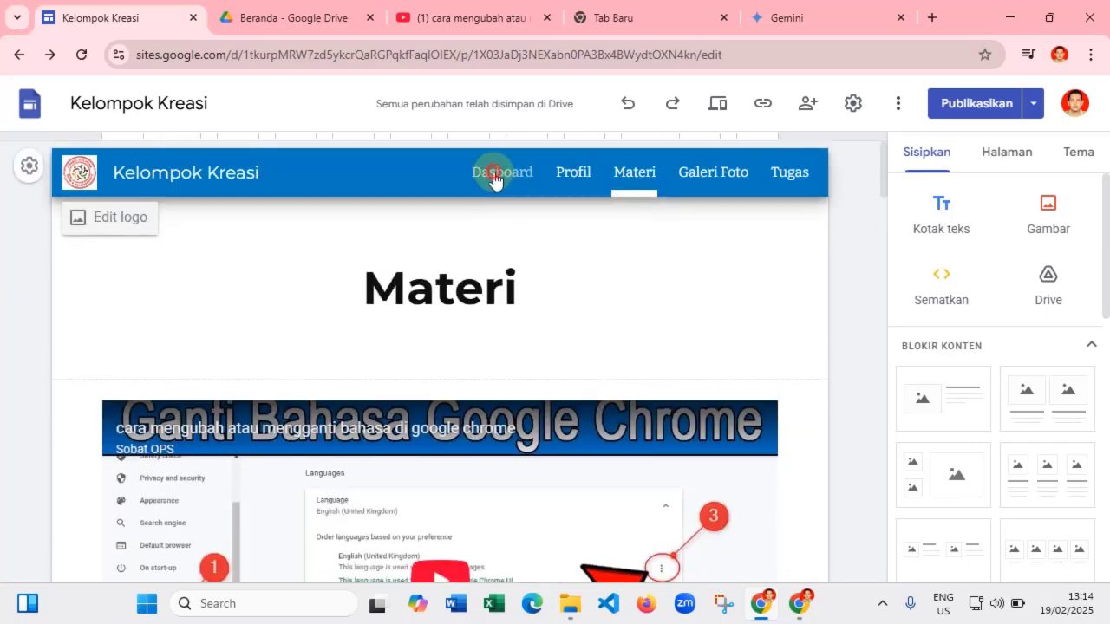
pyautogui.click(495, 178)
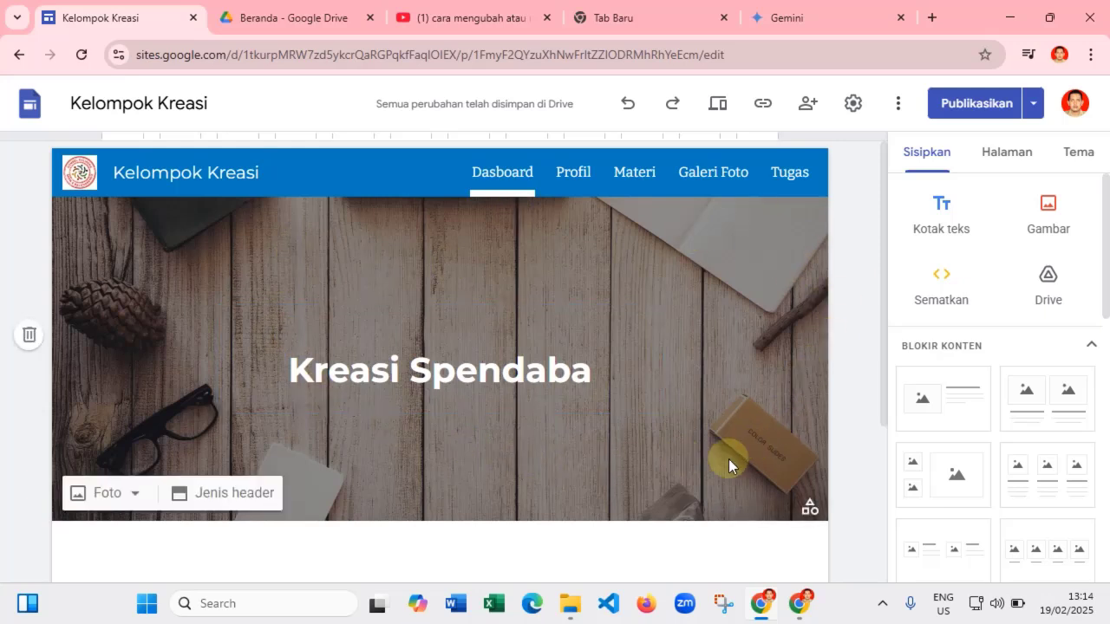
# - Open the header's Pilih image picker and browse its URL, search, Photos and Drive tabs
pyautogui.click(100, 501)
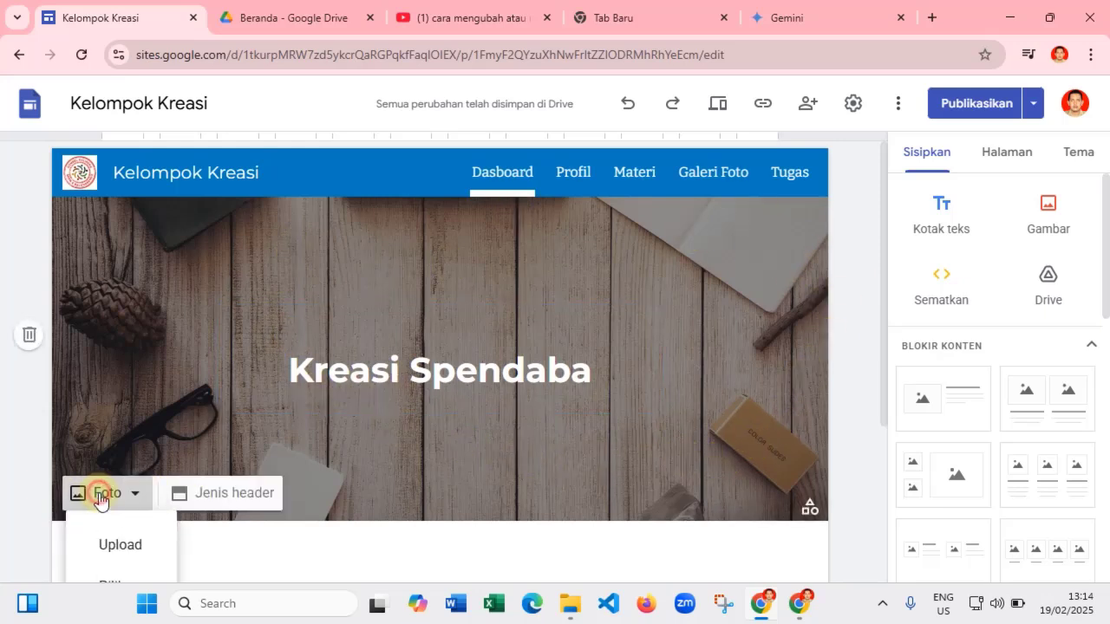
pyautogui.scroll(-1, 118, 492)
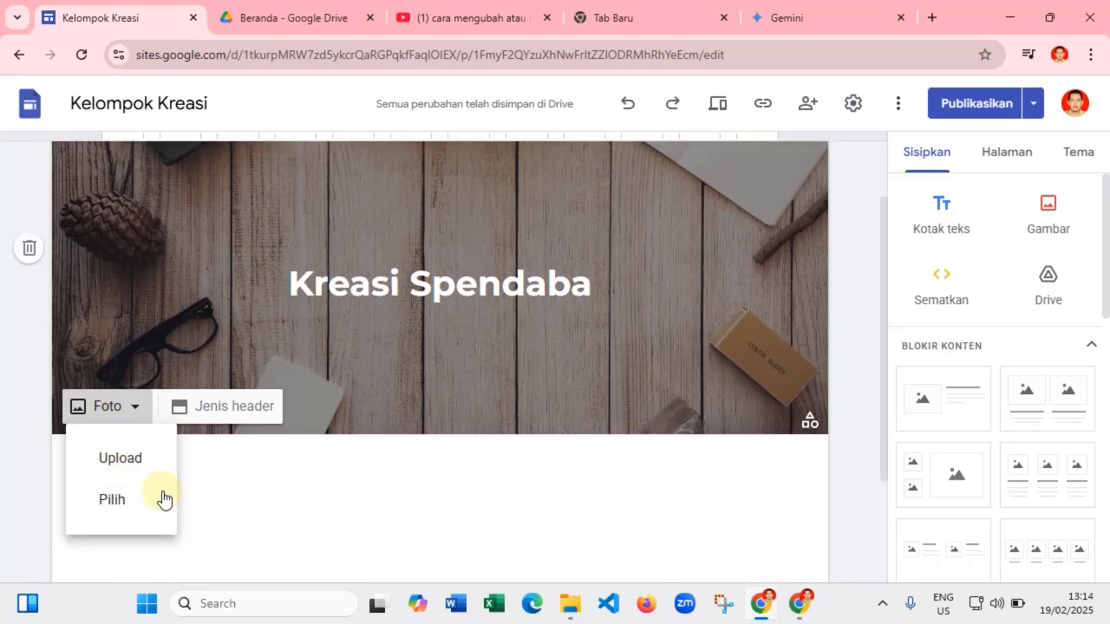
pyautogui.click(113, 501)
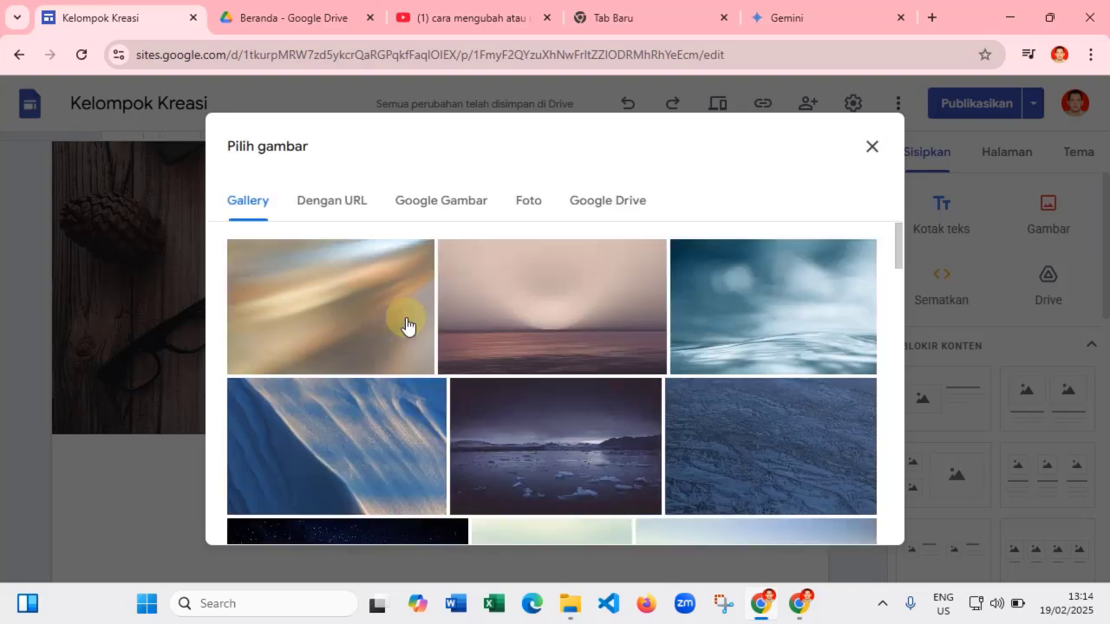
pyautogui.scroll(-4, 521, 371)
pyautogui.scroll(-2, 712, 407)
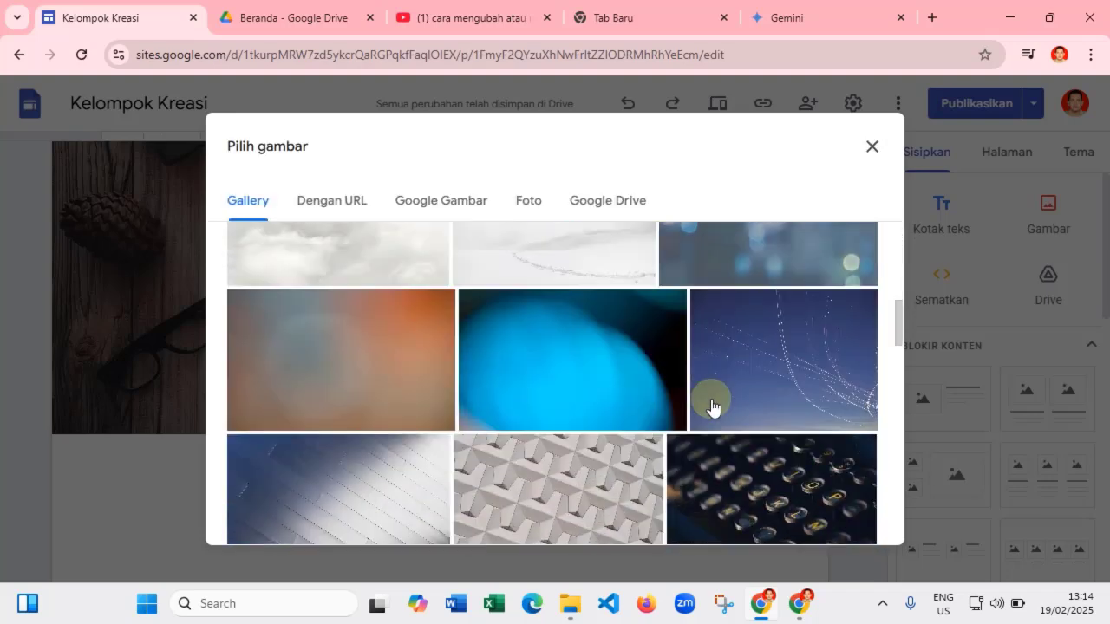
pyautogui.click(345, 204)
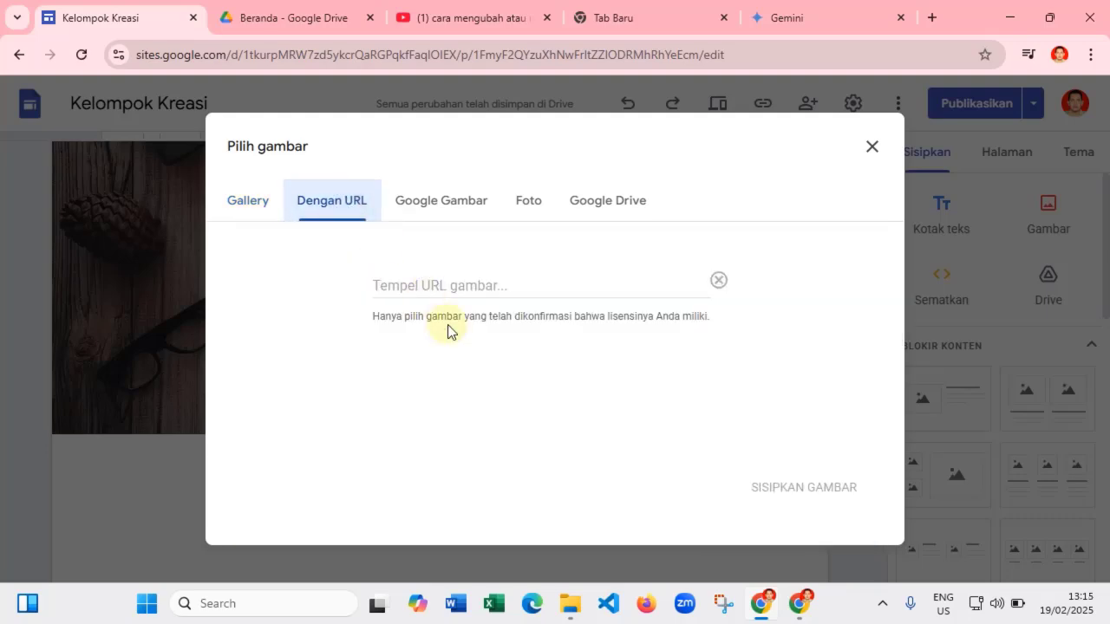
pyautogui.click(454, 203)
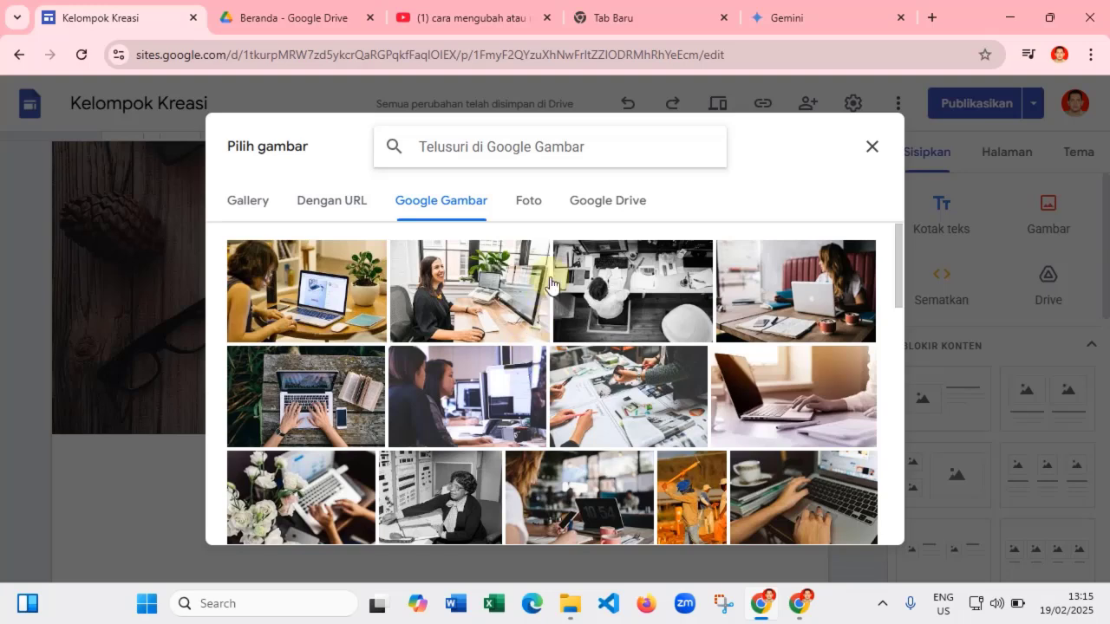
pyautogui.click(529, 207)
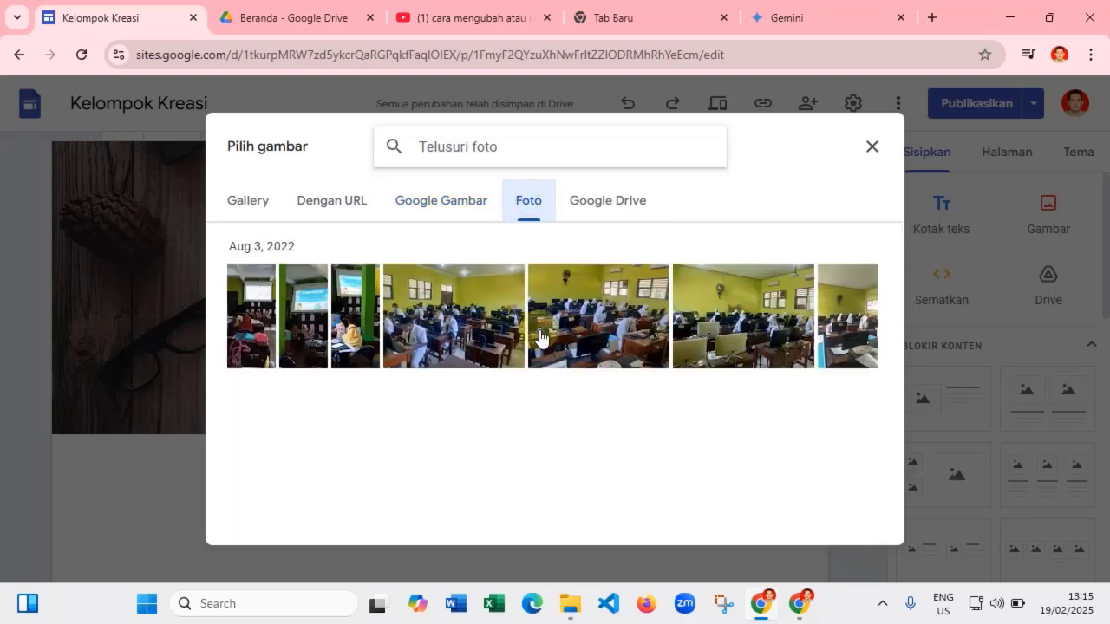
pyautogui.click(607, 206)
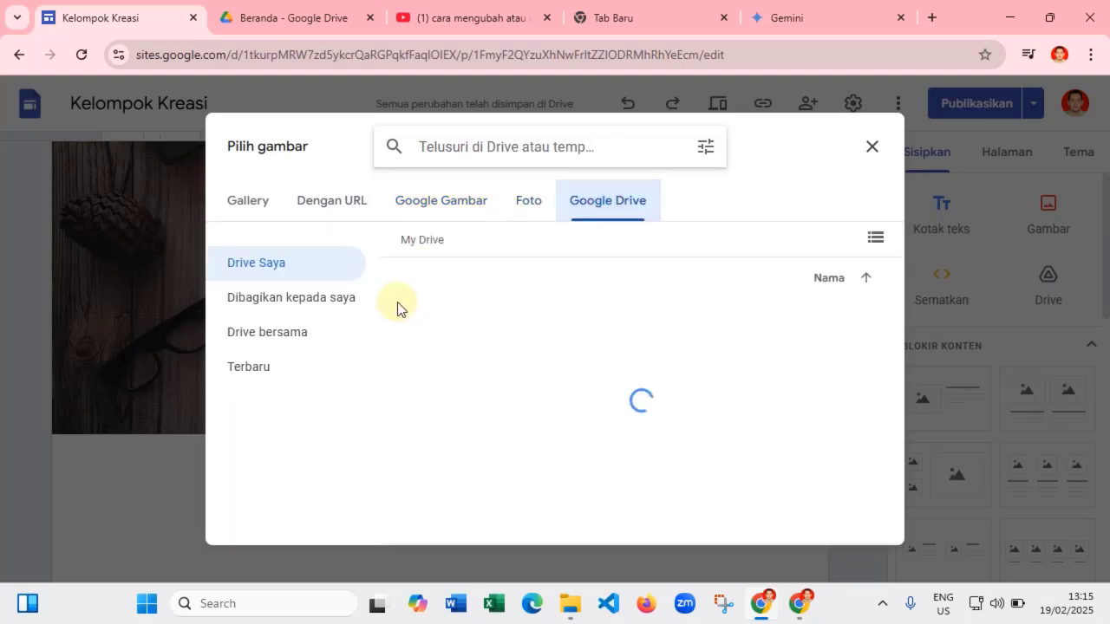
pyautogui.click(318, 203)
pyautogui.click(255, 206)
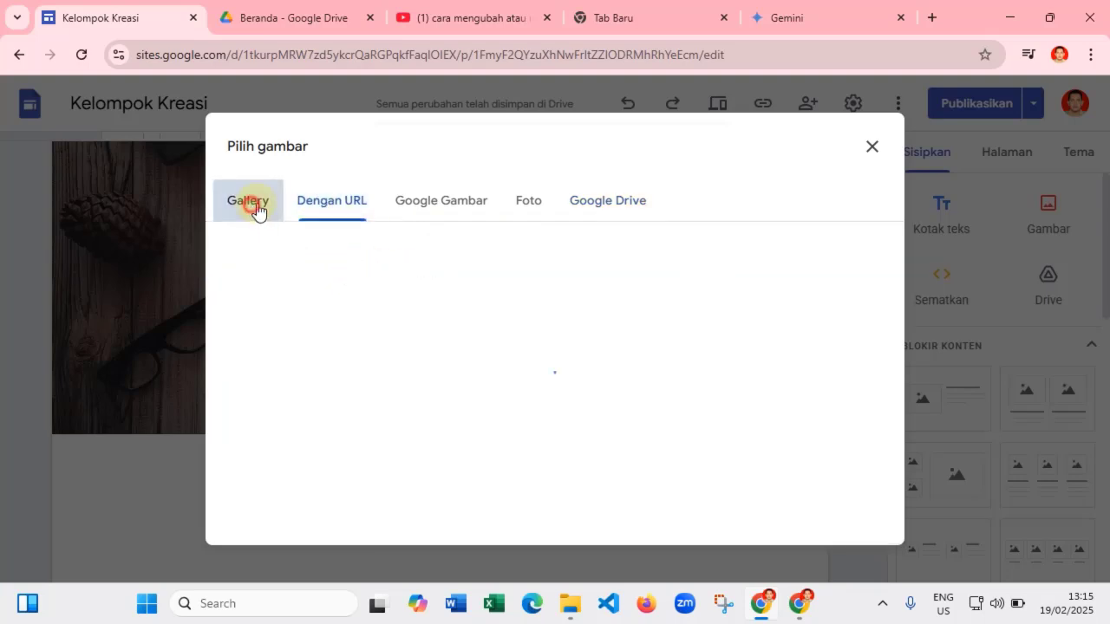
# - Insert the Gallery's blue notebook photo as the Dasboard header background
pyautogui.scroll(-2, 607, 359)
pyautogui.scroll(-8, 609, 359)
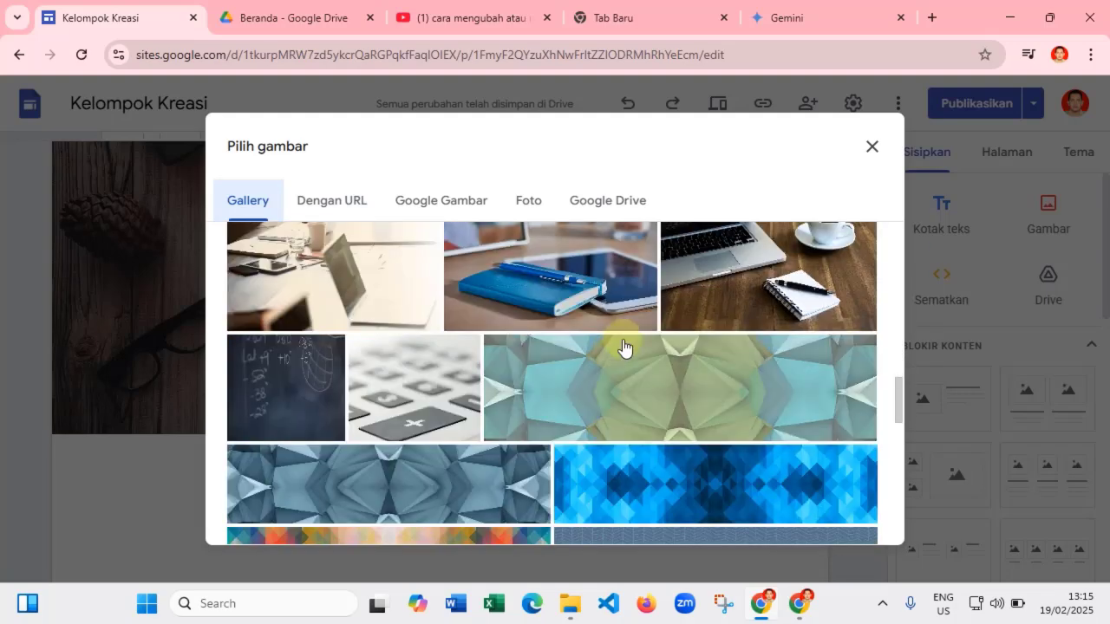
pyautogui.scroll(1, 590, 277)
pyautogui.click(582, 266)
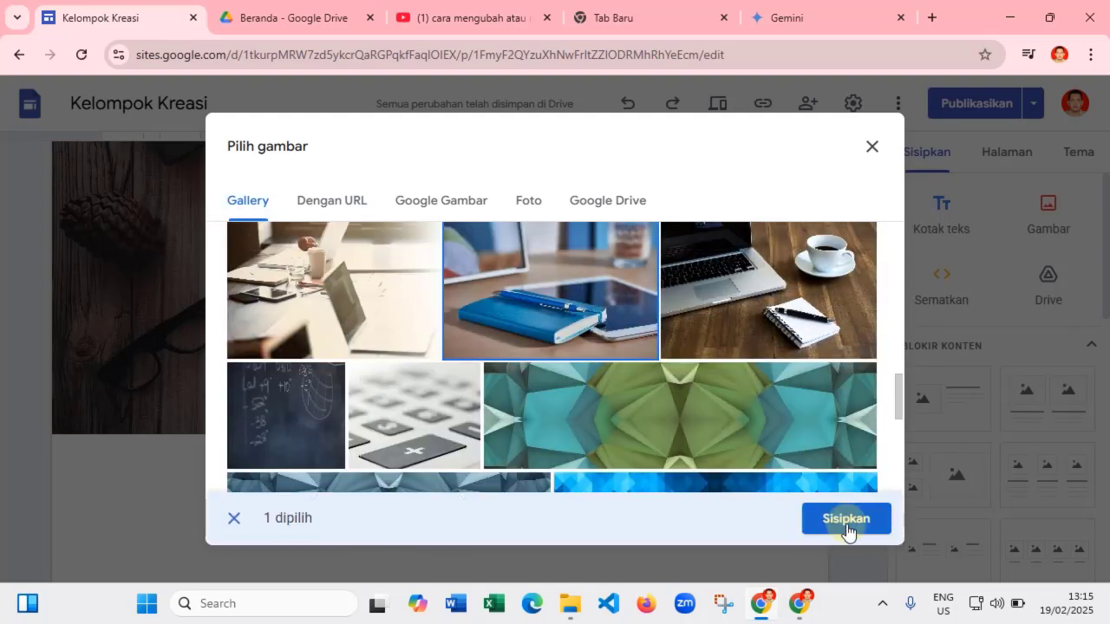
pyautogui.click(846, 520)
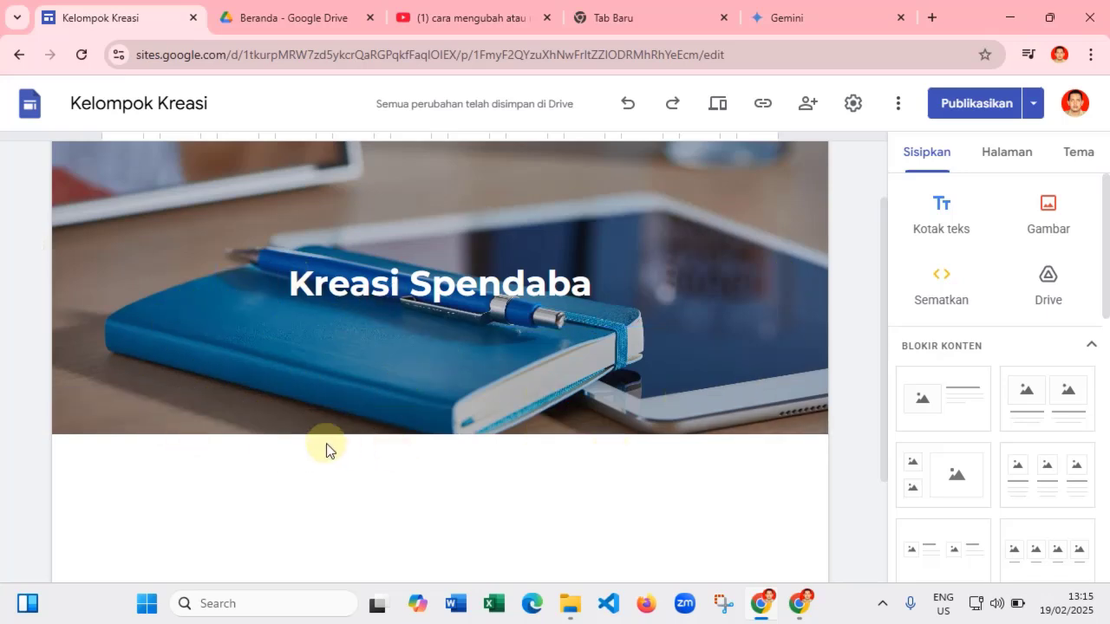
pyautogui.scroll(-3, 407, 439)
pyautogui.scroll(5, 209, 442)
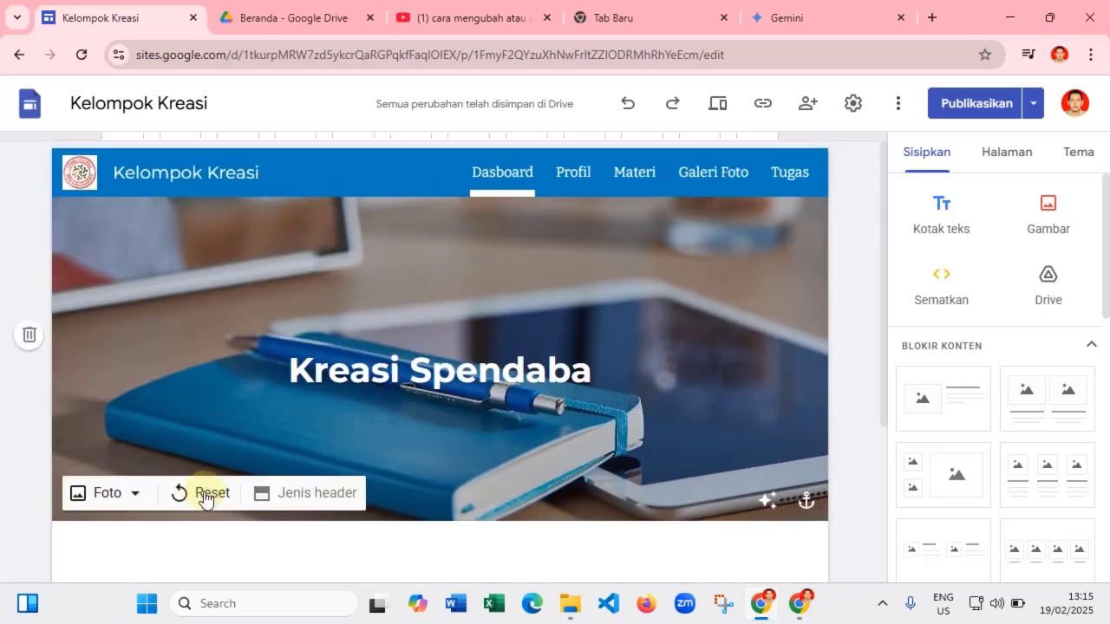
pyautogui.click(205, 496)
pyautogui.click(205, 491)
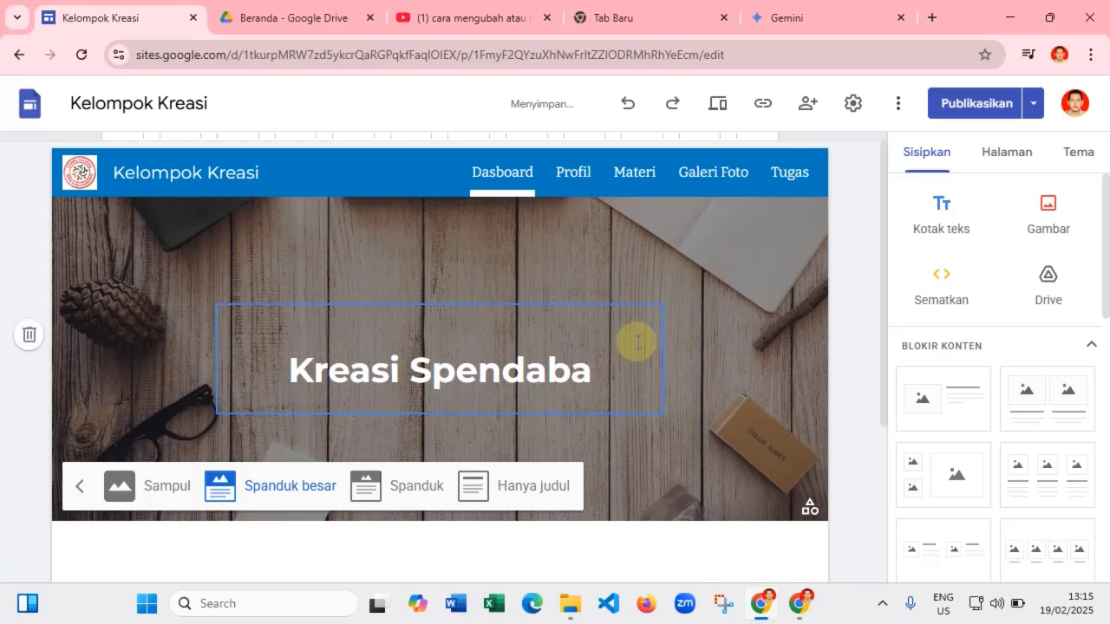
pyautogui.click(79, 485)
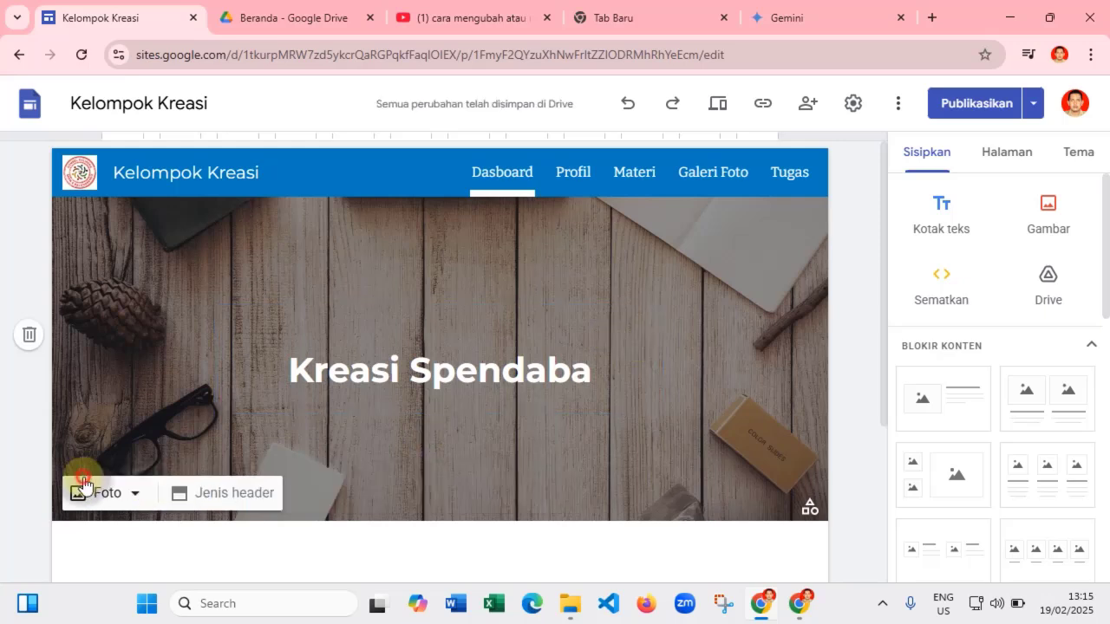
pyautogui.click(109, 499)
pyautogui.click(111, 496)
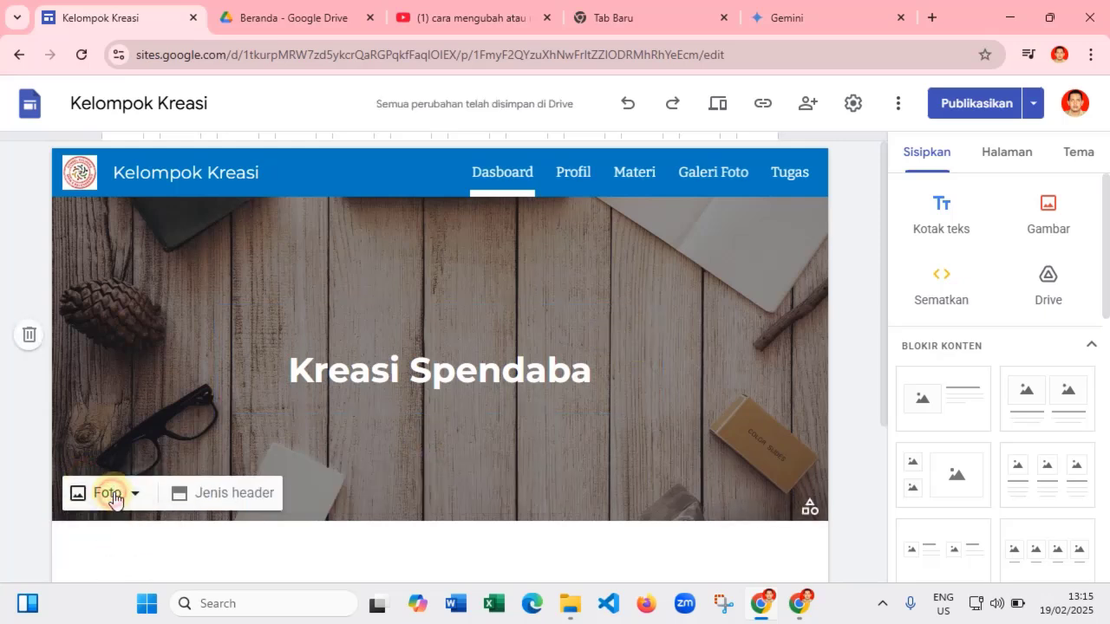
pyautogui.scroll(-3, 133, 452)
pyautogui.click(105, 255)
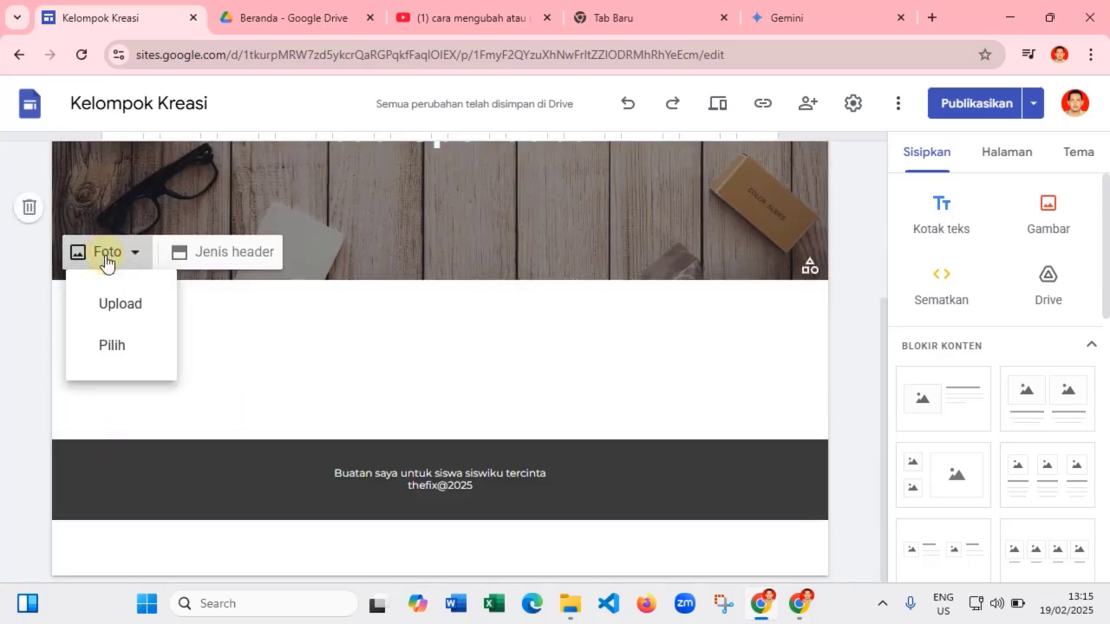
pyautogui.click(114, 347)
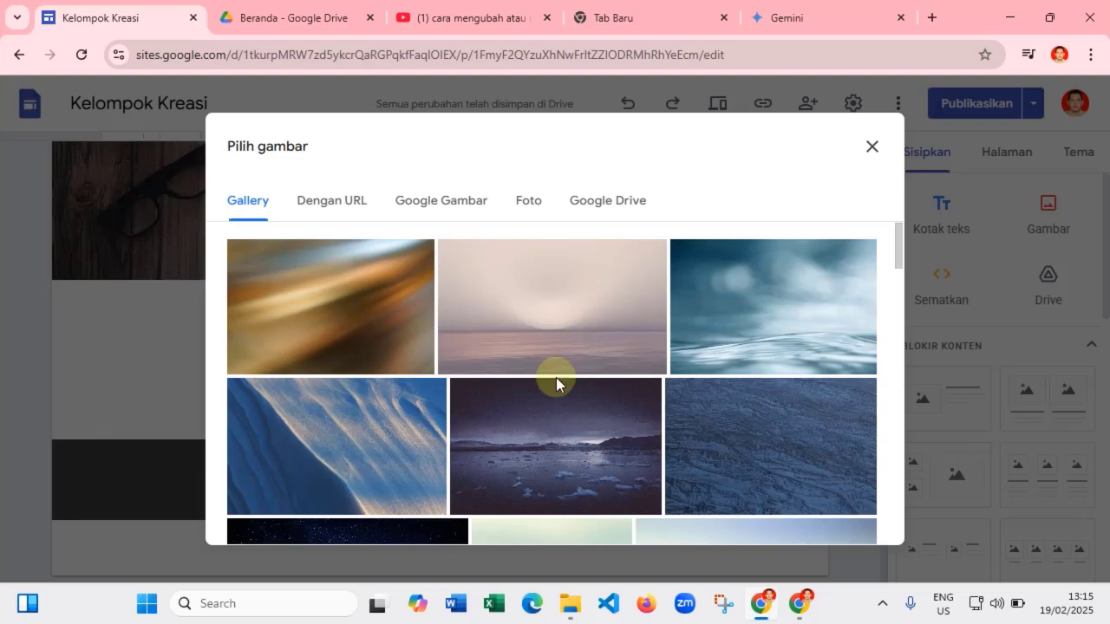
pyautogui.scroll(-15, 556, 384)
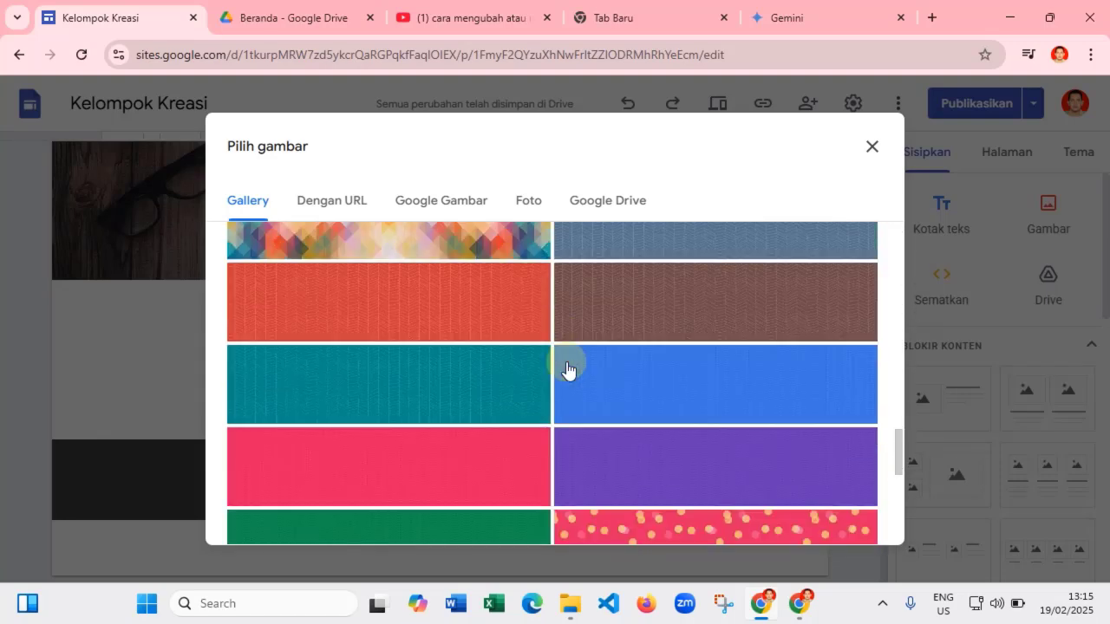
pyautogui.scroll(-2, 566, 370)
pyautogui.scroll(8, 566, 370)
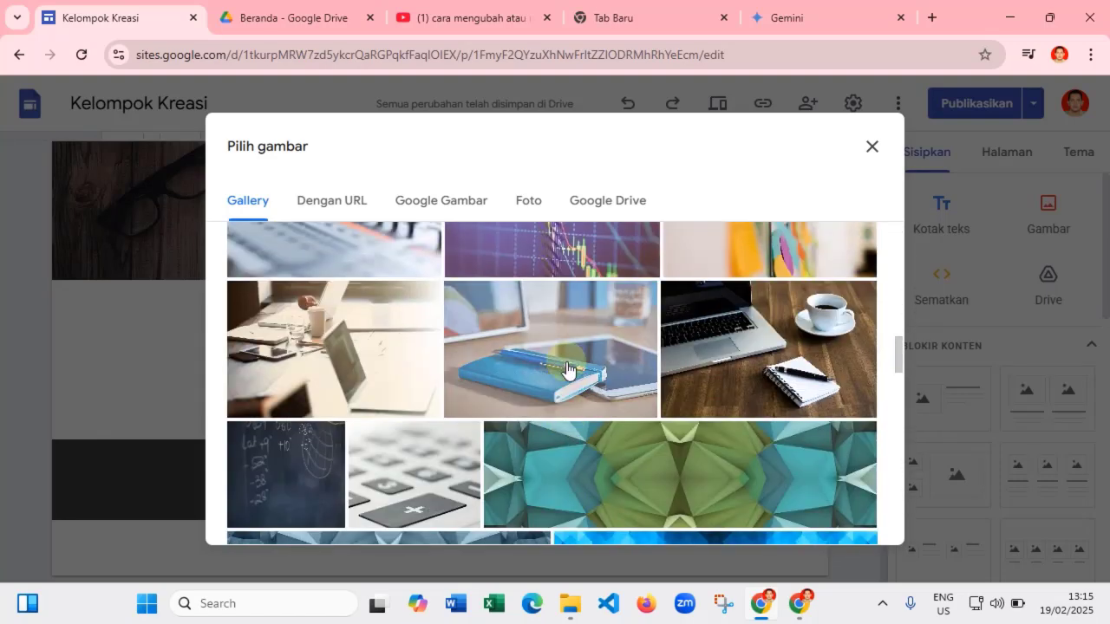
pyautogui.scroll(1, 566, 371)
pyautogui.click(590, 421)
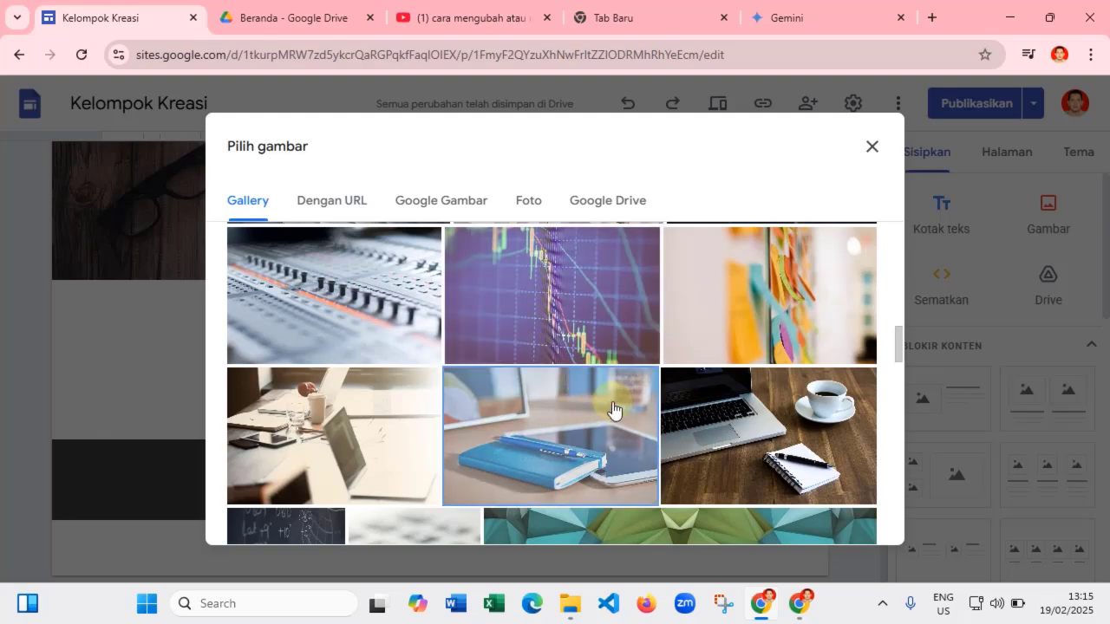
pyautogui.click(848, 518)
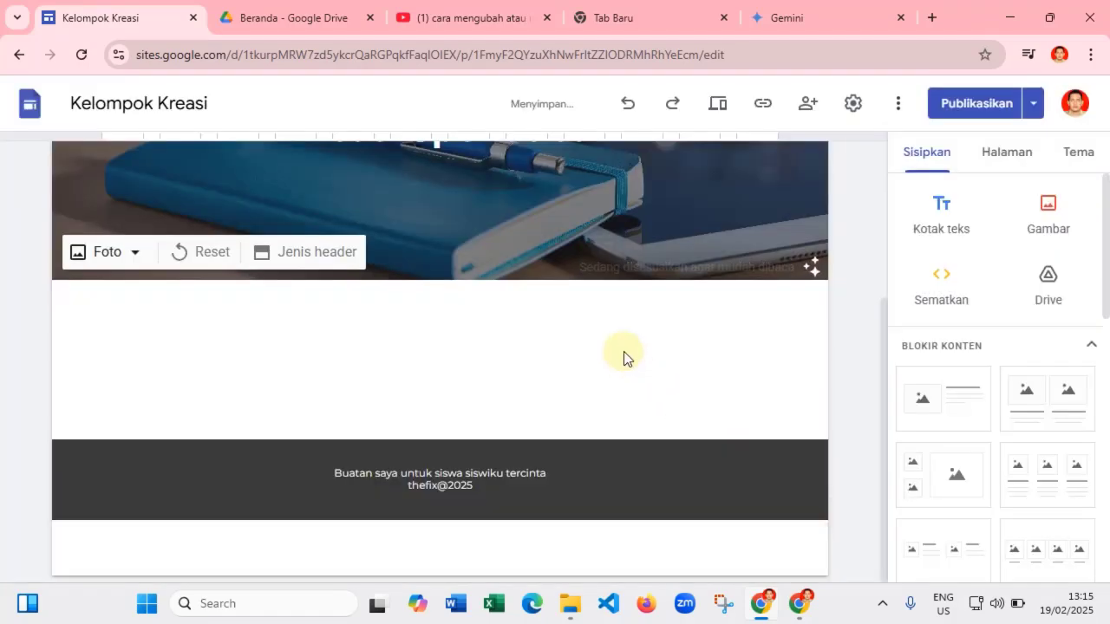
pyautogui.scroll(3, 456, 296)
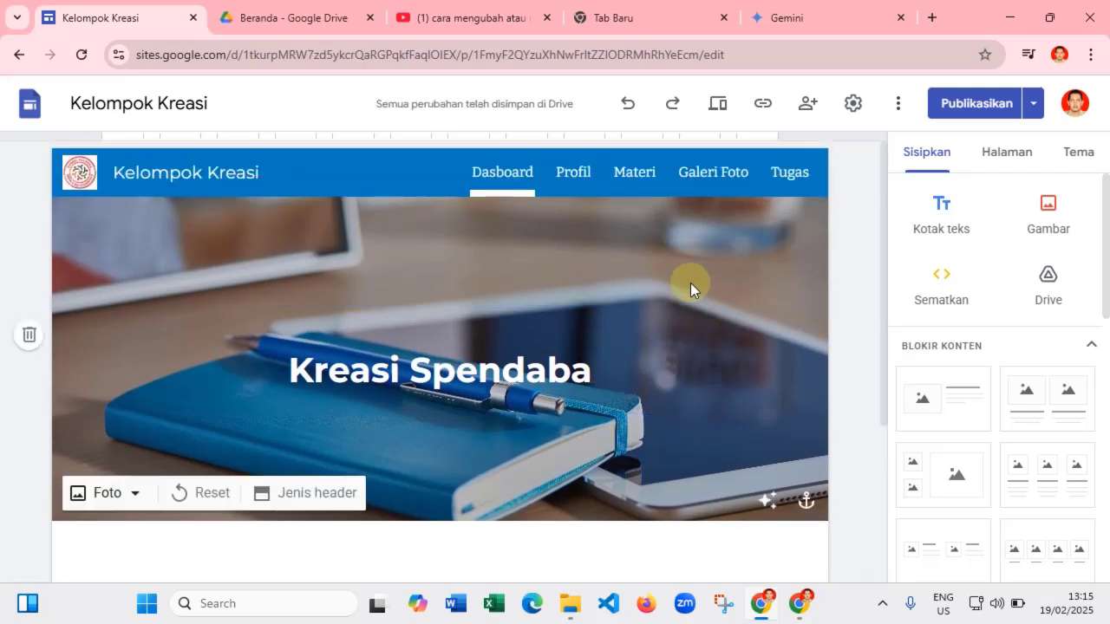
pyautogui.scroll(-2, 499, 298)
pyautogui.scroll(2, 603, 259)
# - Move through the Profil and Materi pages to open the Galeri Foto page
pyautogui.click(585, 182)
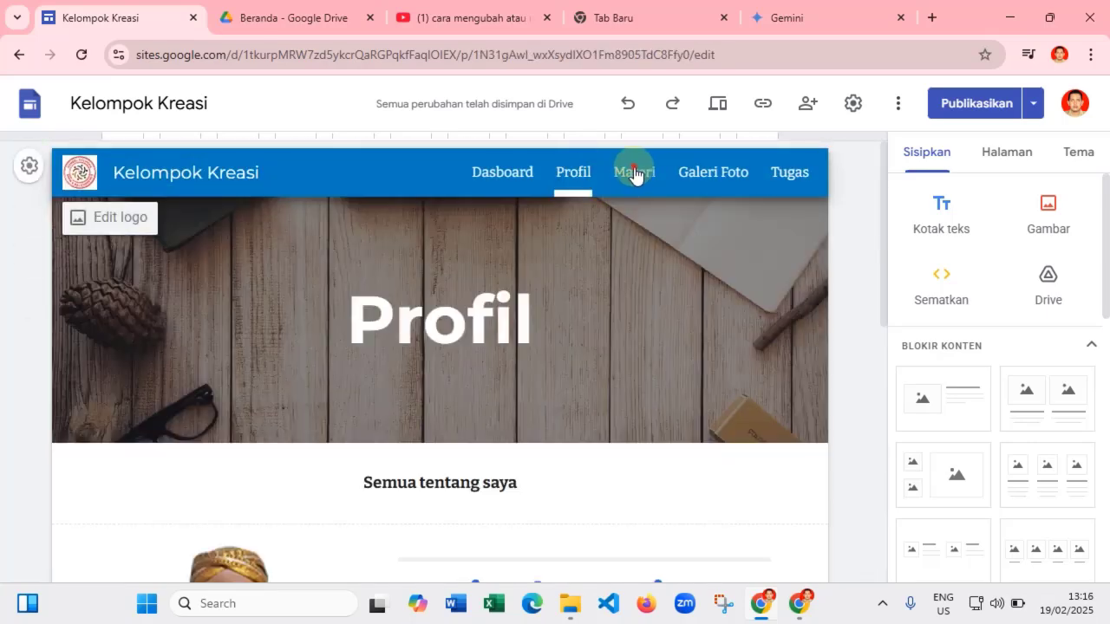
pyautogui.click(634, 173)
pyautogui.click(713, 176)
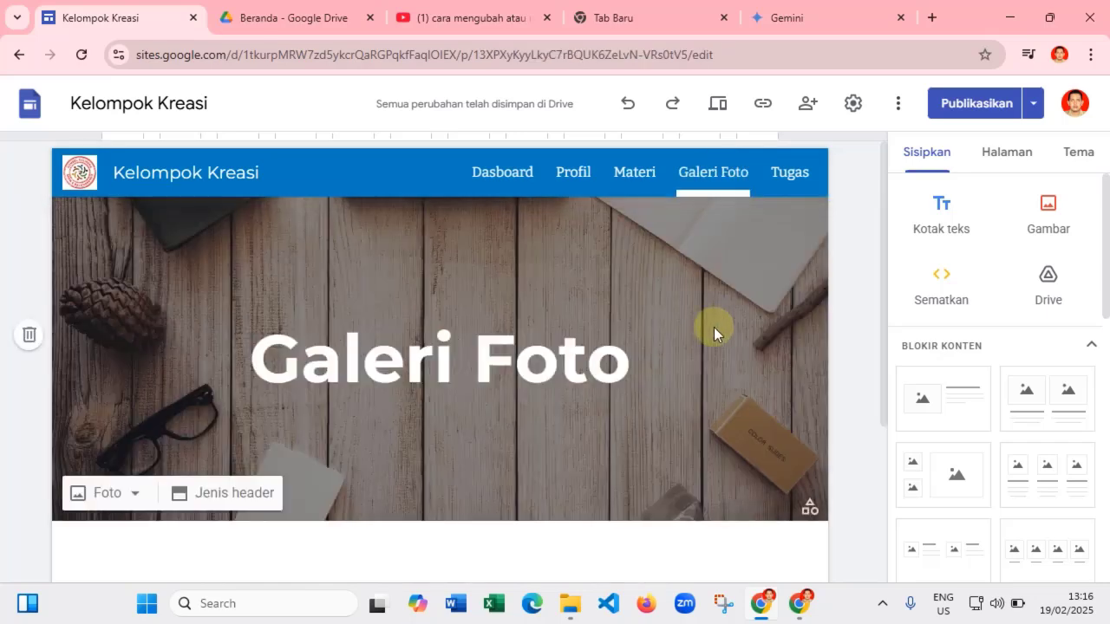
pyautogui.scroll(-5, 637, 342)
pyautogui.scroll(5, 635, 345)
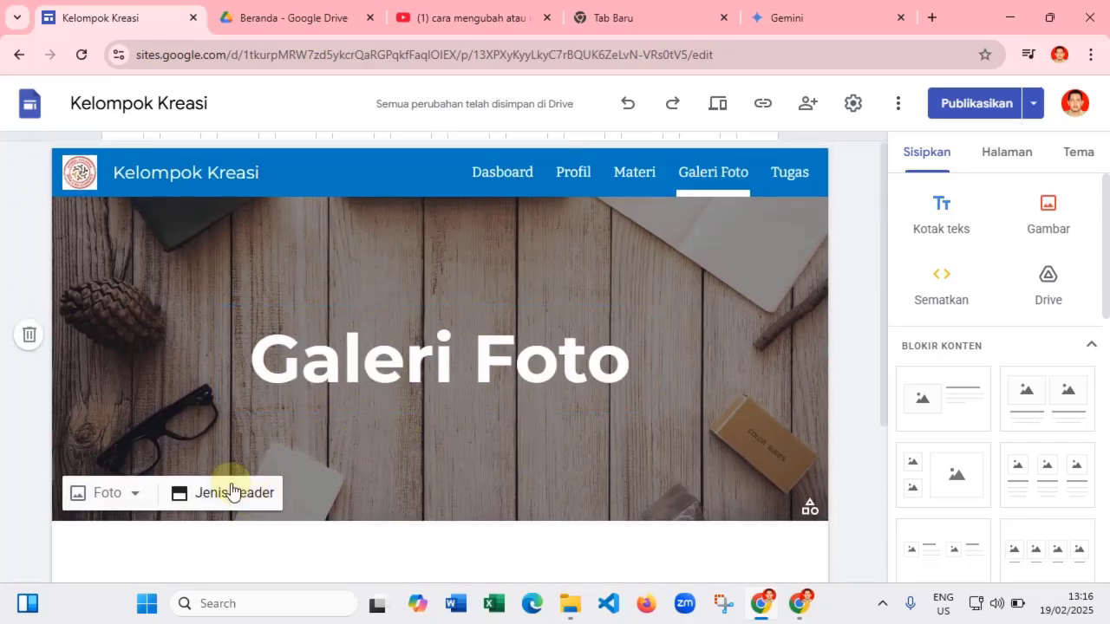
# - Change the Galeri Foto header type to Spanduk
pyautogui.click(232, 489)
pyautogui.click(411, 489)
pyautogui.scroll(-3, 755, 371)
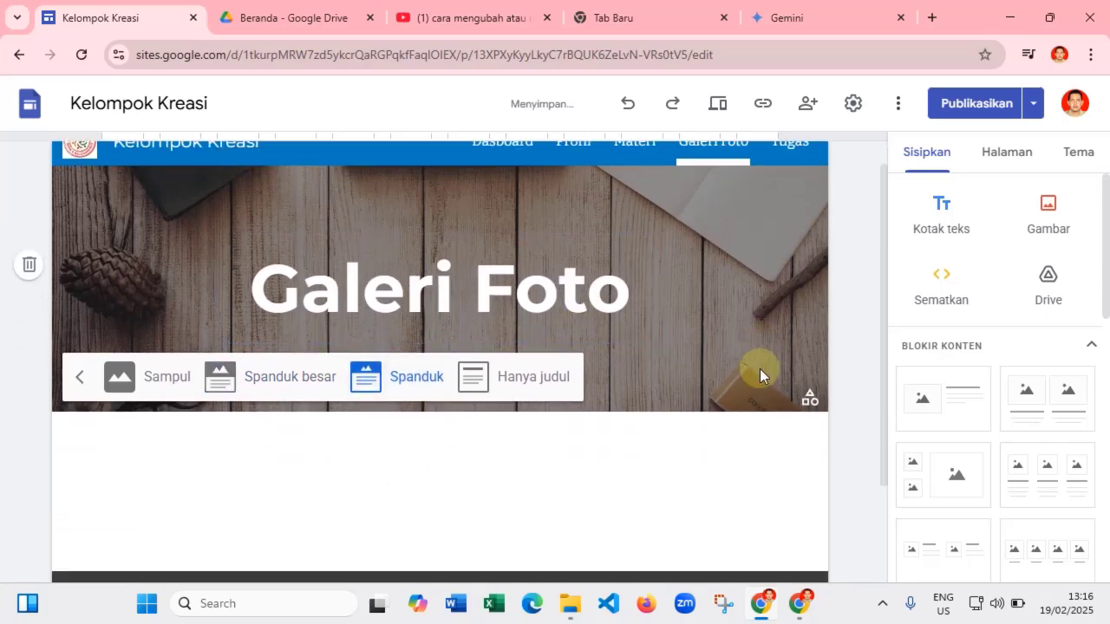
pyautogui.scroll(-3, 1032, 363)
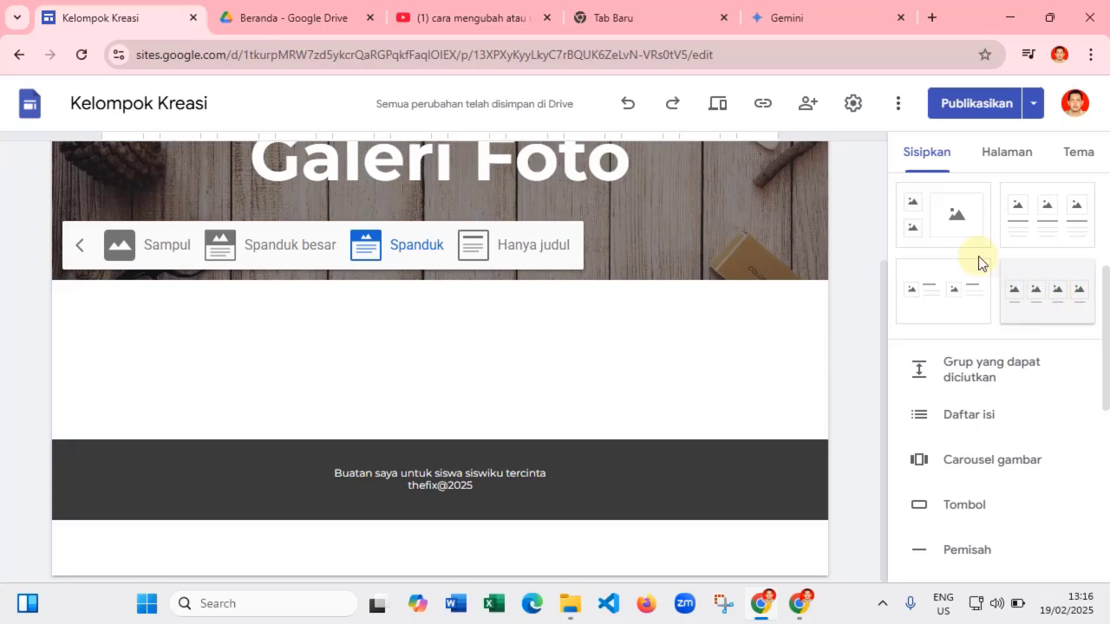
# - Insert the four-image captioned block and fill the first slot with Drive photo LOKA7 32.jpg
pyautogui.click(1056, 295)
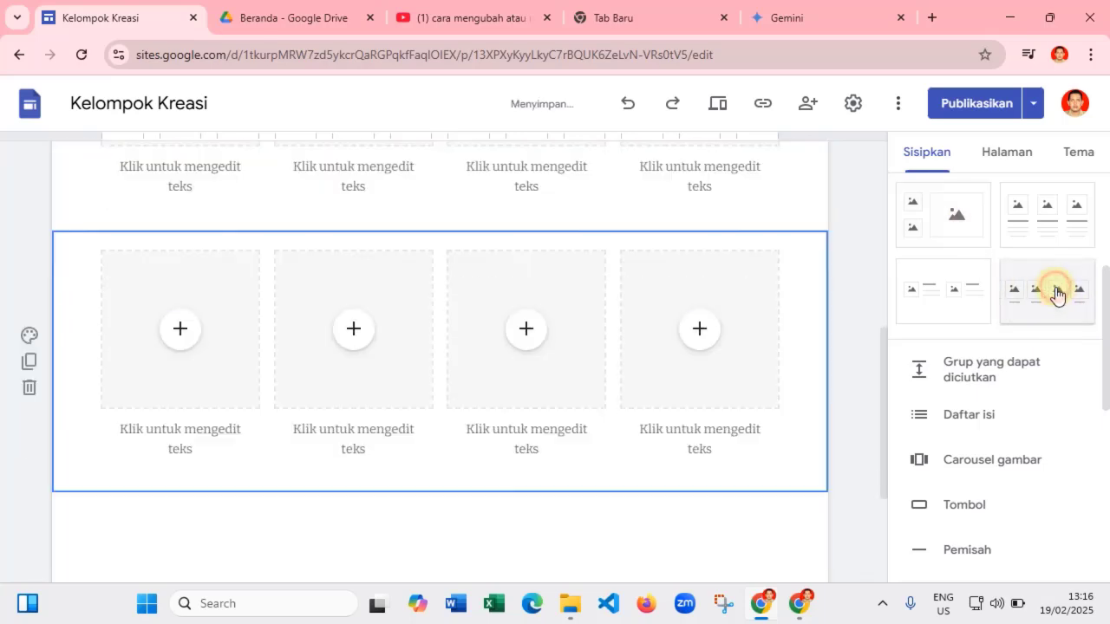
pyautogui.click(181, 312)
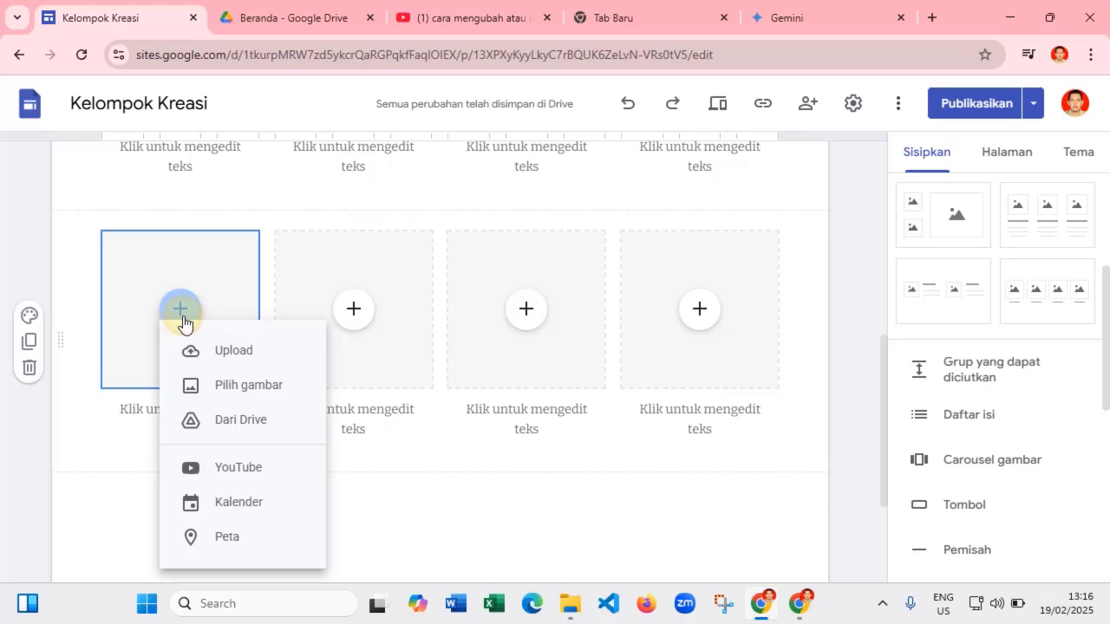
pyautogui.click(223, 396)
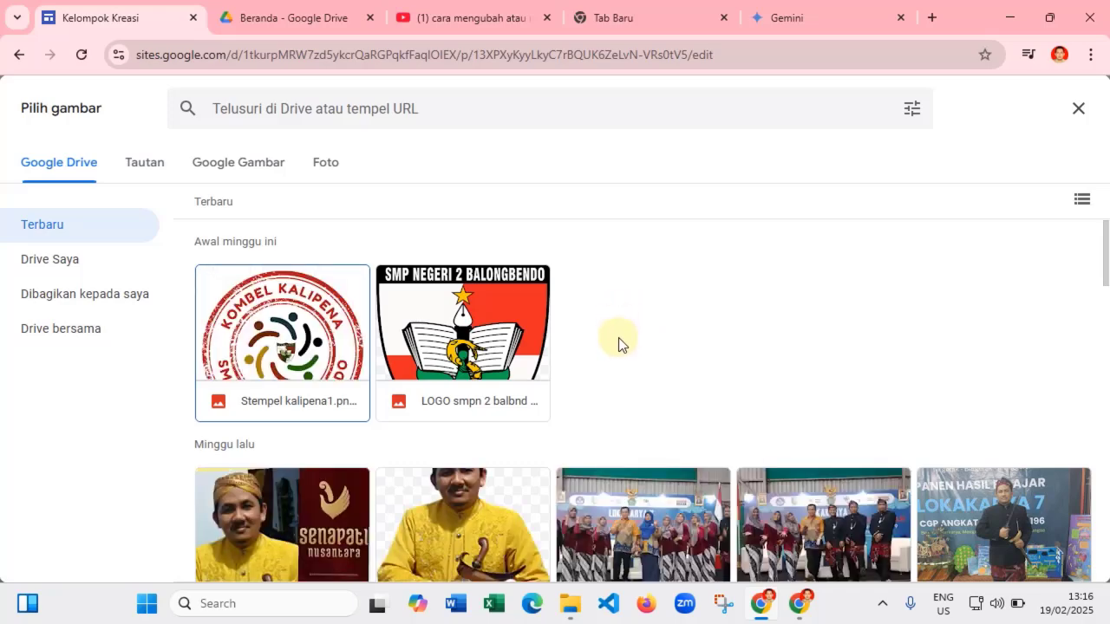
pyautogui.scroll(-2, 619, 337)
pyautogui.click(662, 348)
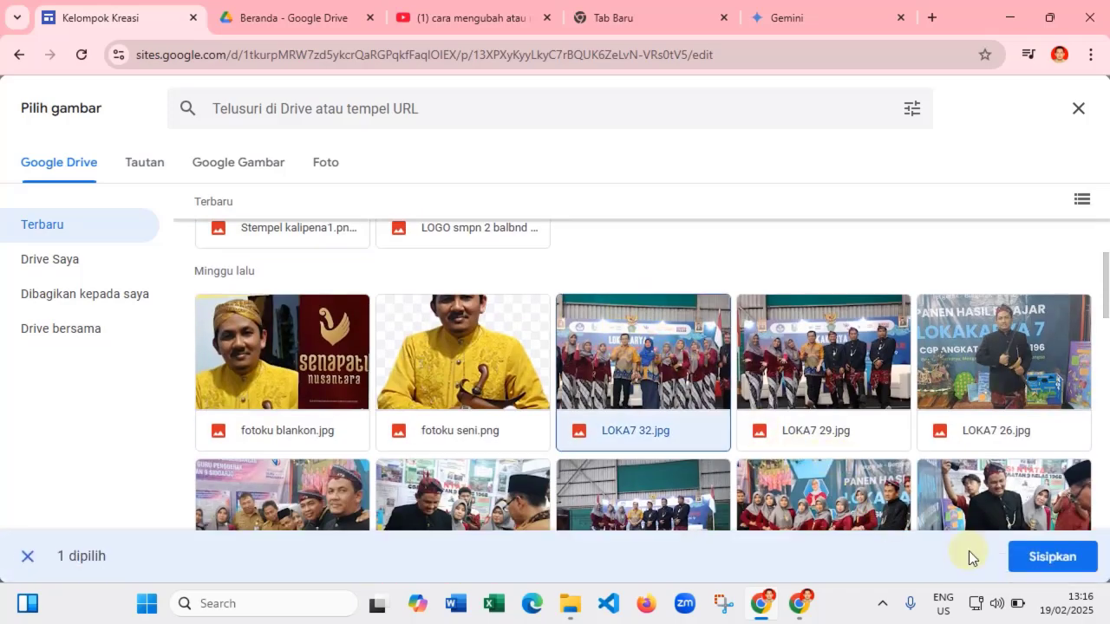
pyautogui.click(1054, 556)
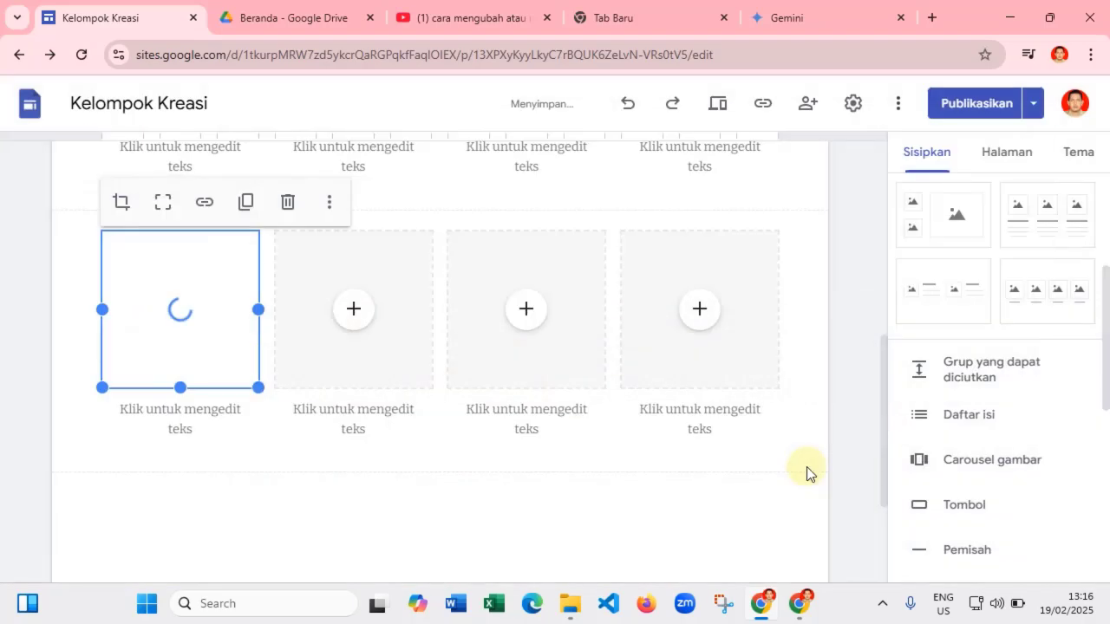
# - Fill the second and third slots with LOKA7 12.jpg and foto tahap 2 21.jpg
pyautogui.click(353, 314)
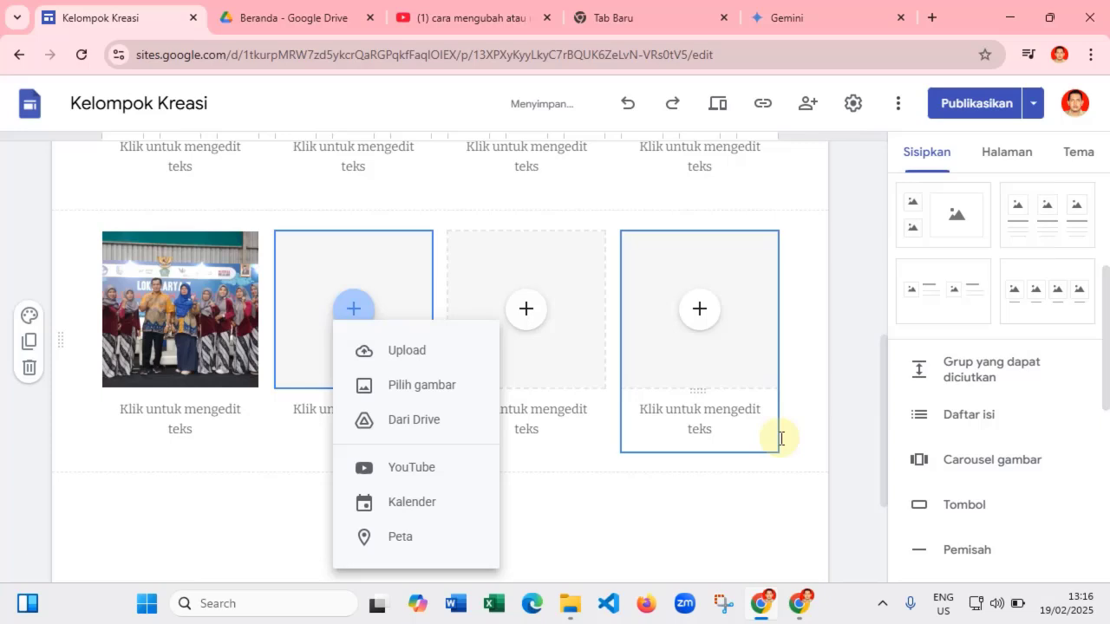
pyautogui.click(411, 393)
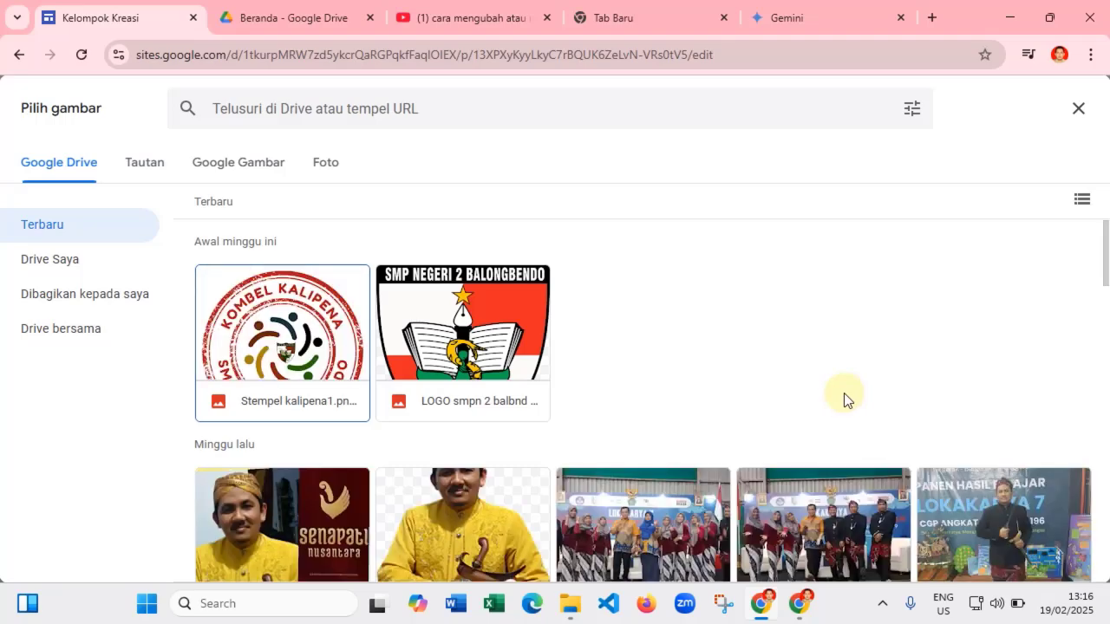
pyautogui.scroll(-2, 846, 397)
pyautogui.scroll(-2, 844, 393)
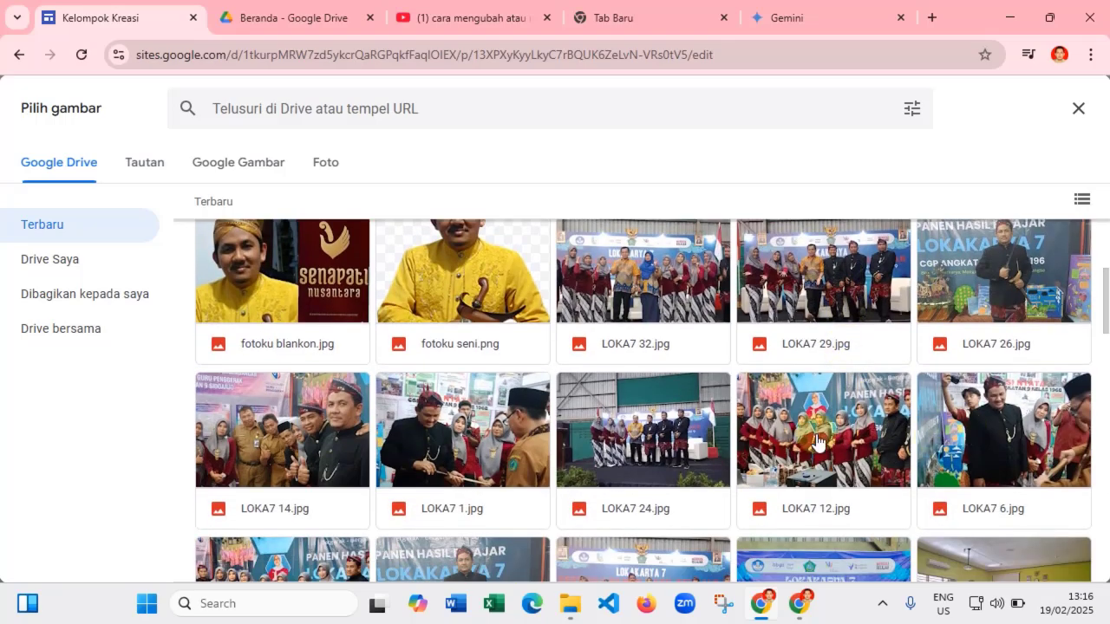
pyautogui.click(840, 430)
pyautogui.click(1051, 557)
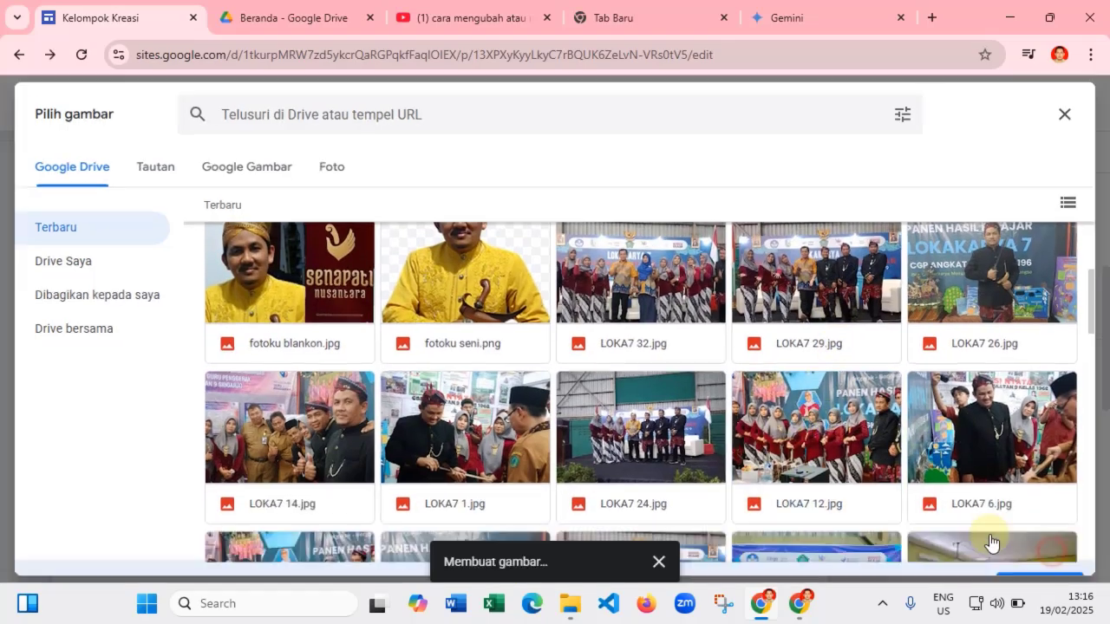
pyautogui.click(528, 312)
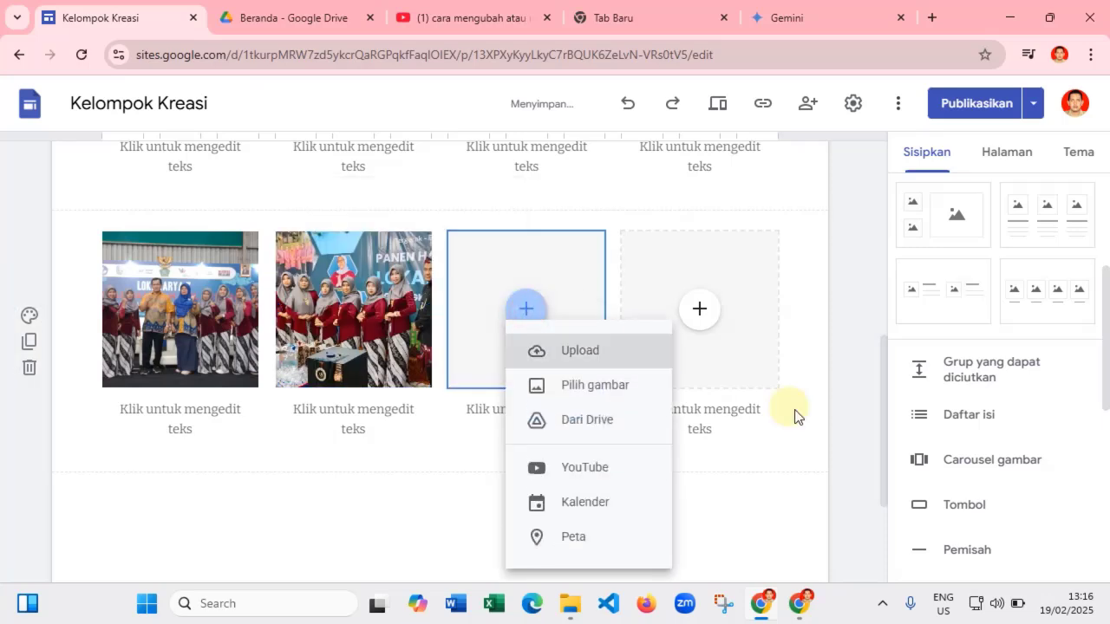
pyautogui.click(587, 392)
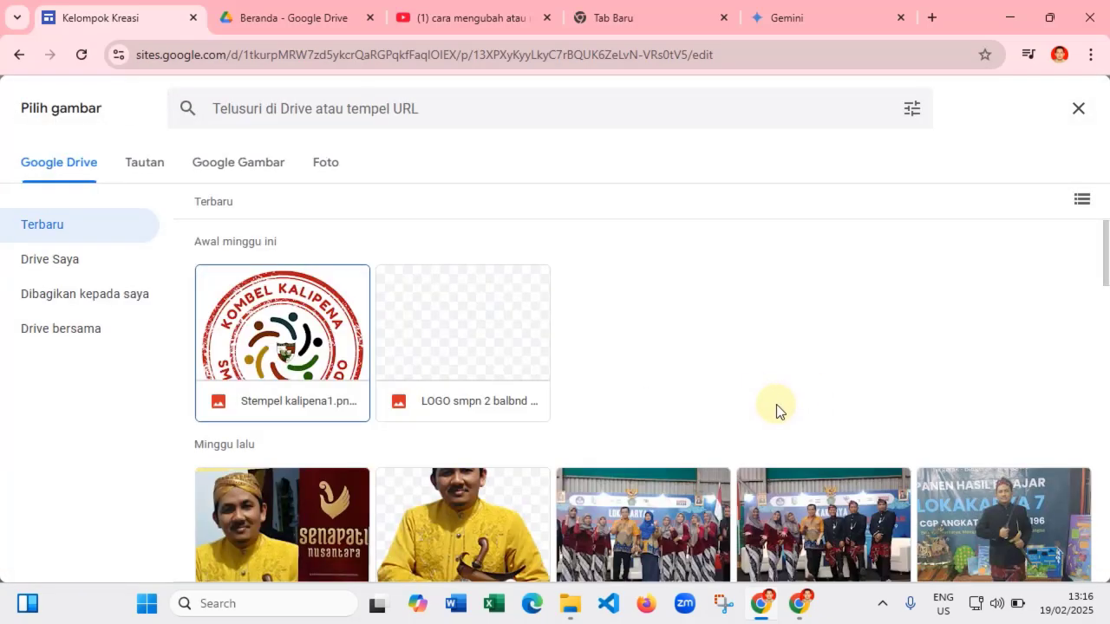
pyautogui.scroll(-6, 776, 404)
pyautogui.scroll(-2, 778, 412)
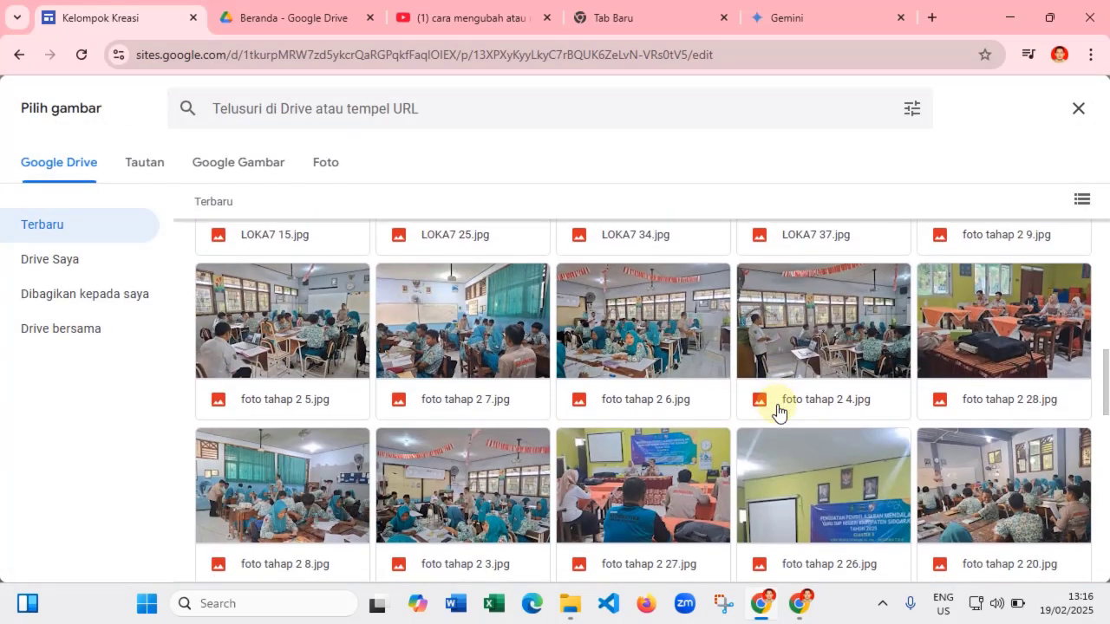
pyautogui.scroll(-4, 780, 409)
pyautogui.doubleClick(830, 330)
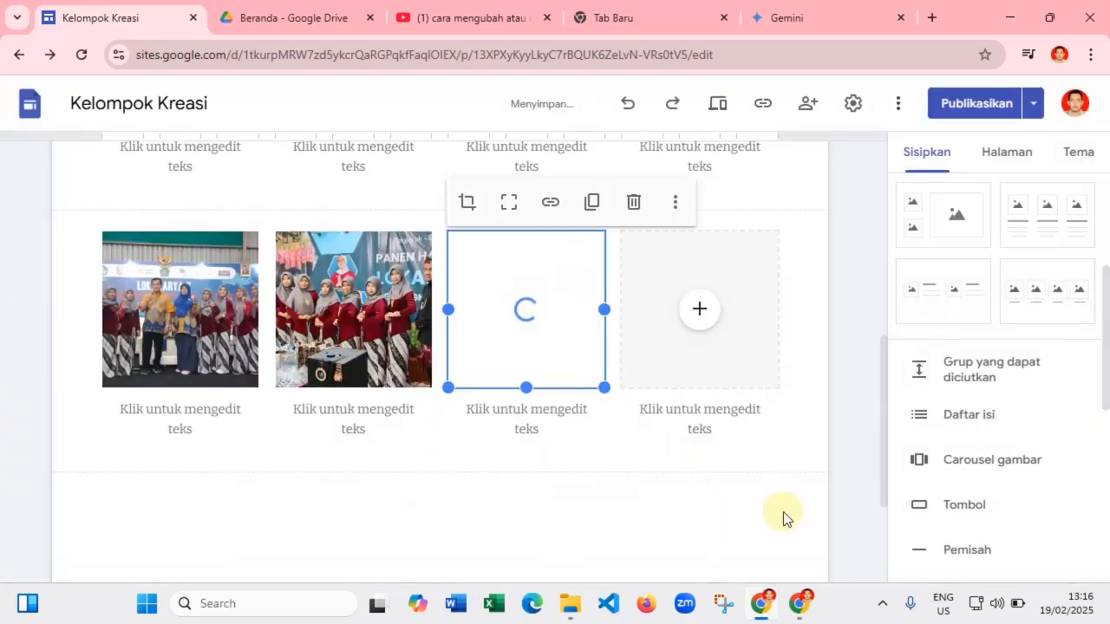
# - Put foto tahap 2 23.jpg in the fourth slot and caption the first photo 'Kegiatan 1'
pyautogui.click(703, 312)
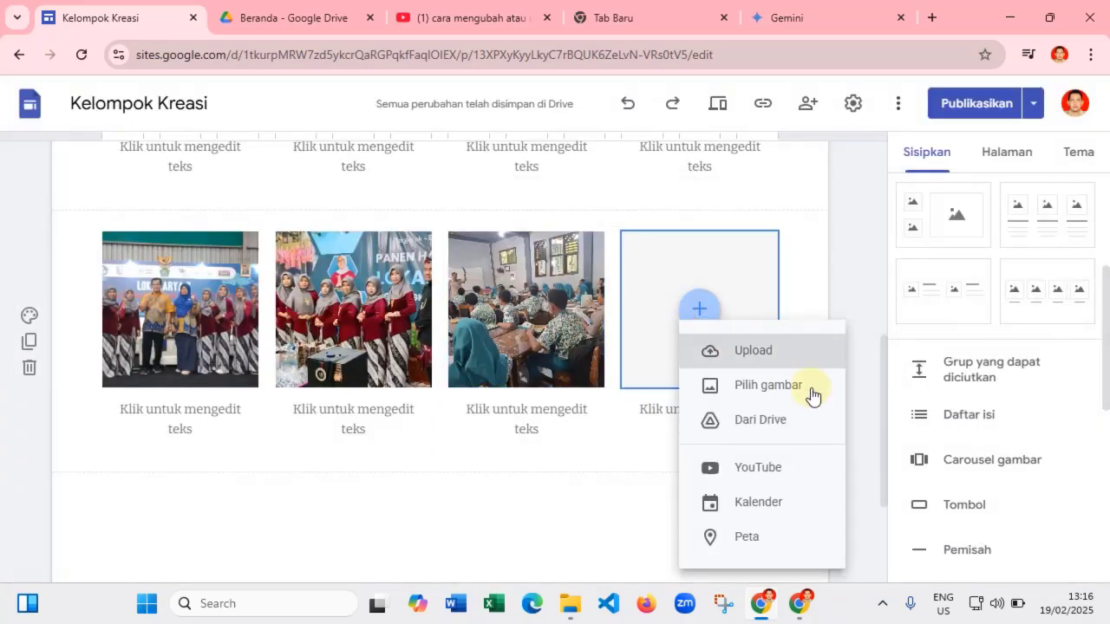
pyautogui.click(766, 389)
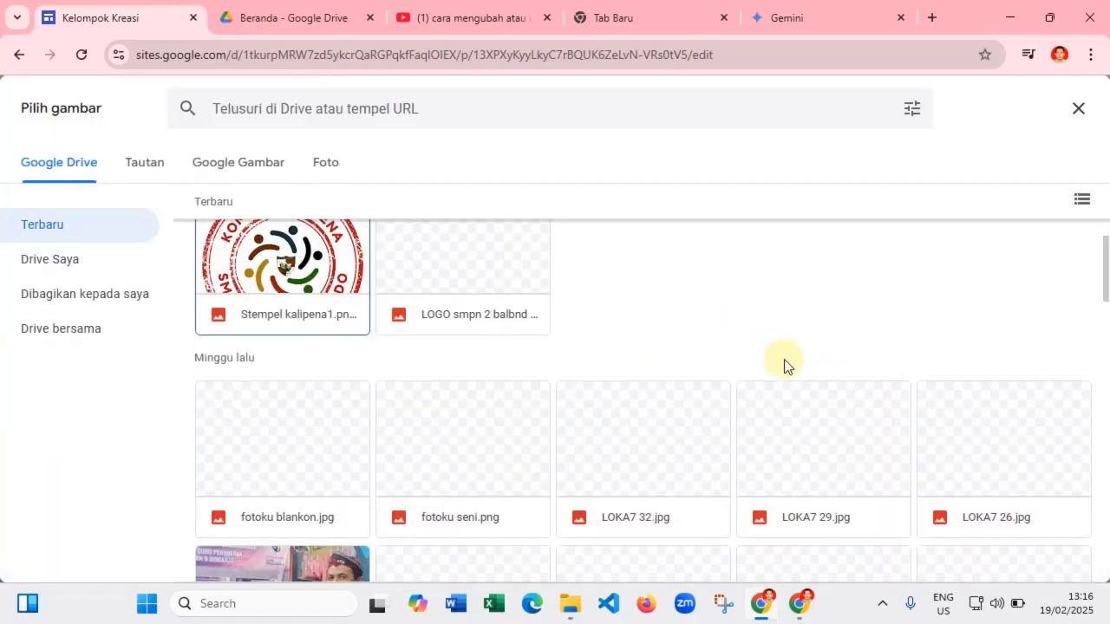
pyautogui.scroll(-4, 786, 364)
pyautogui.scroll(-6, 835, 393)
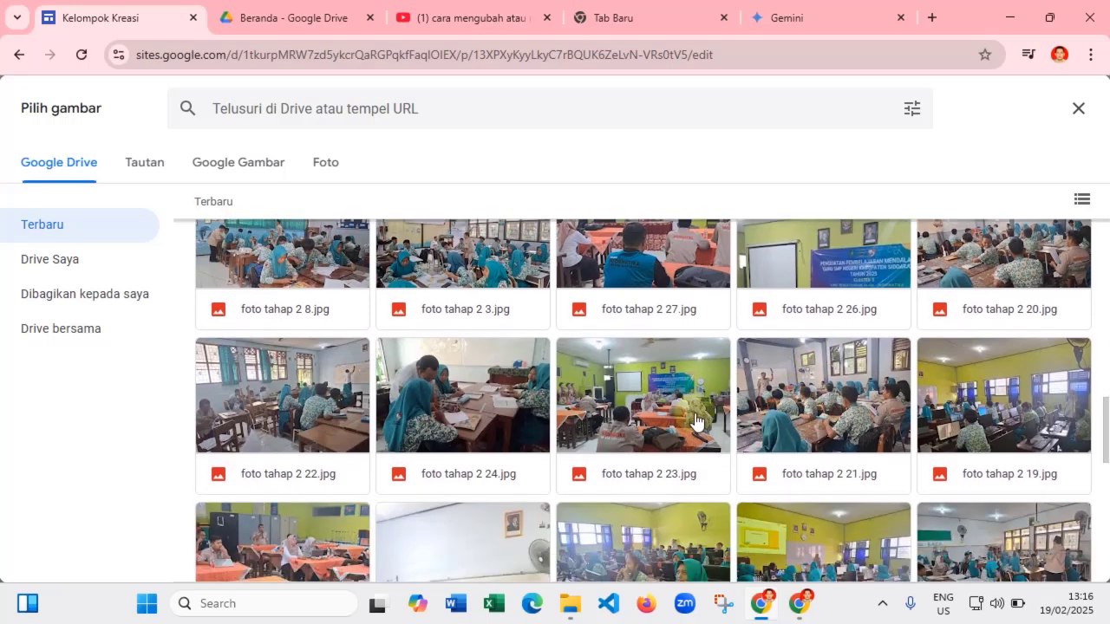
pyautogui.click(695, 421)
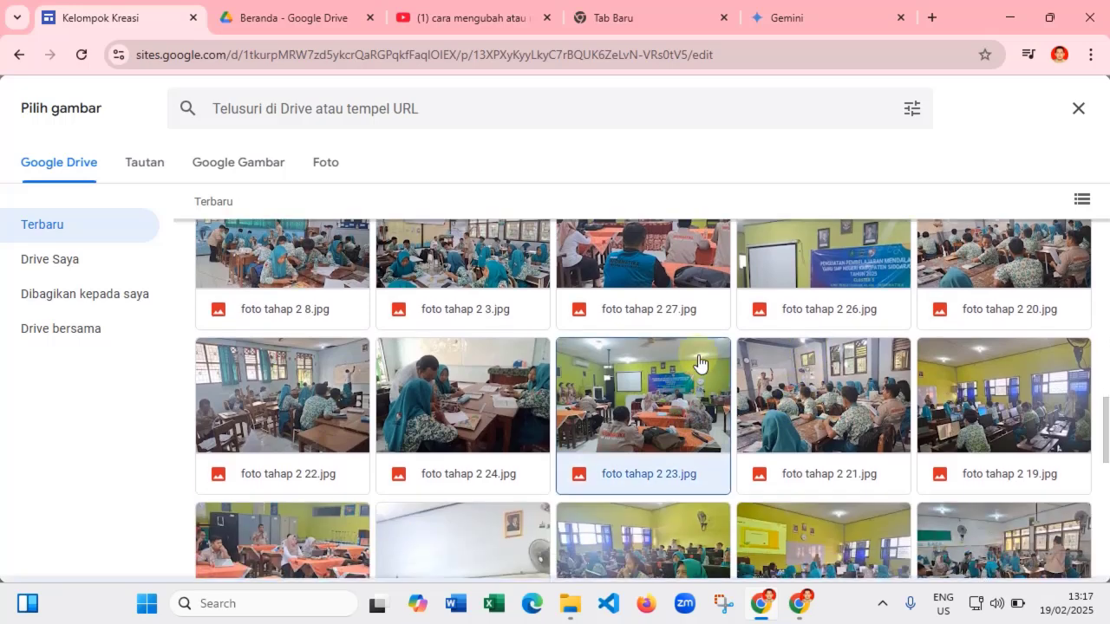
pyautogui.click(1020, 555)
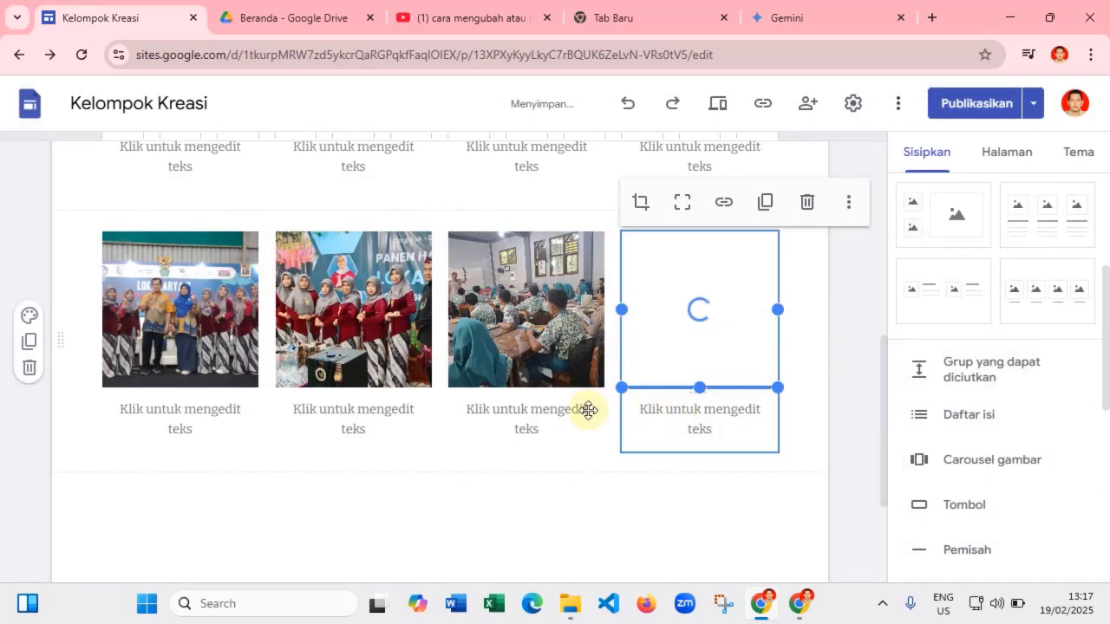
pyautogui.click(199, 421)
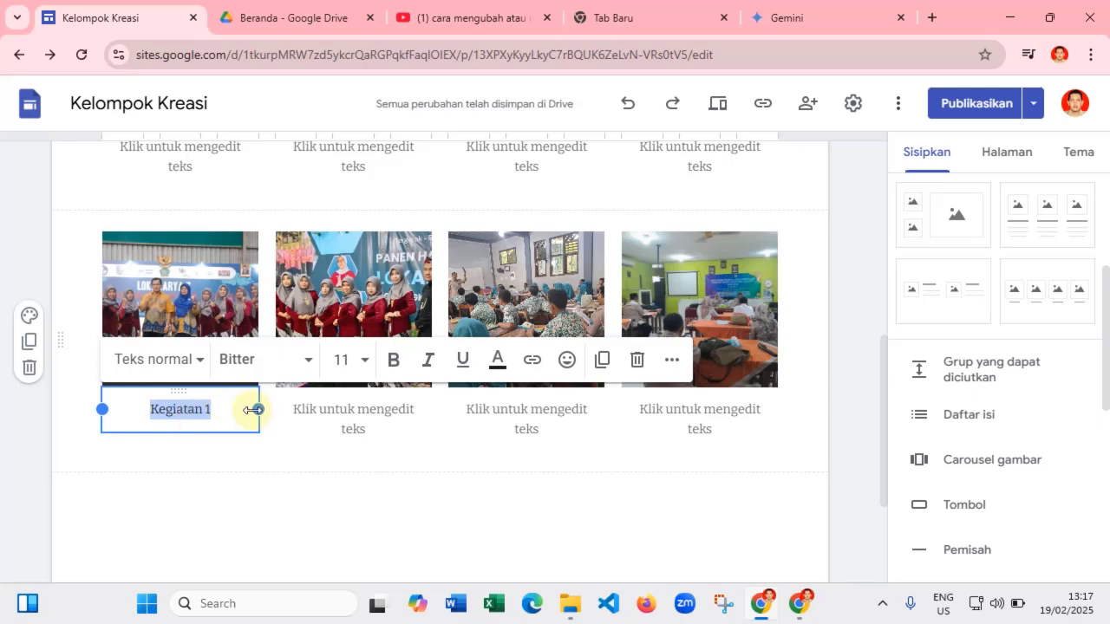
# - Paste and edit the captions 'Kegiatan 2', 'Kegiatan 3' and 'Kegiatan 4' under the remaining photos
pyautogui.click(330, 415)
pyautogui.write('Kegiatan 1')
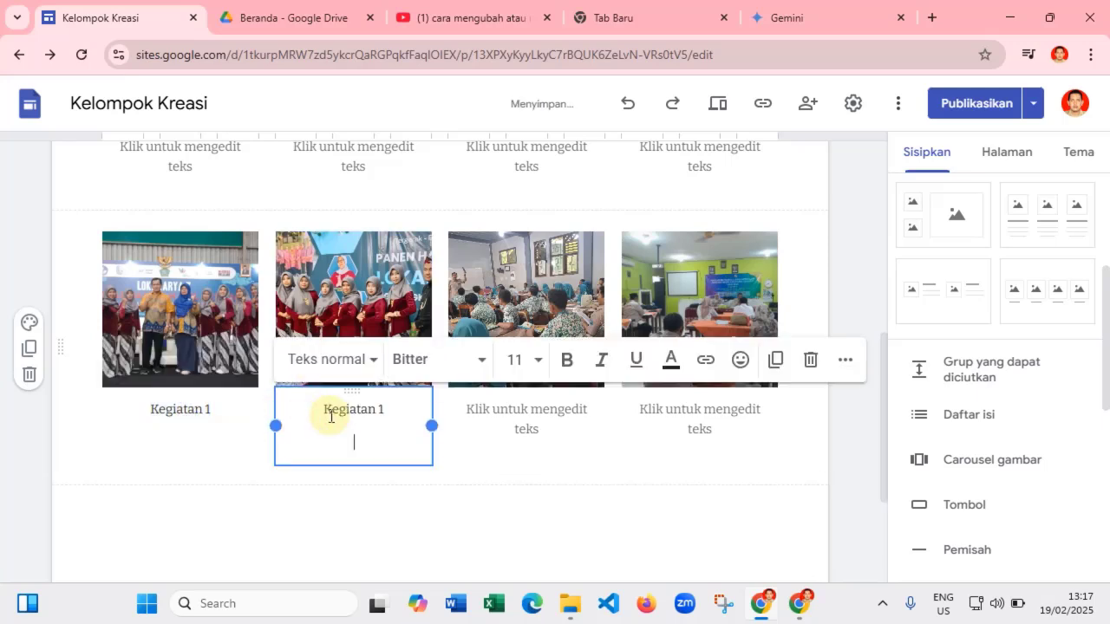
pyautogui.press('BackSpace')
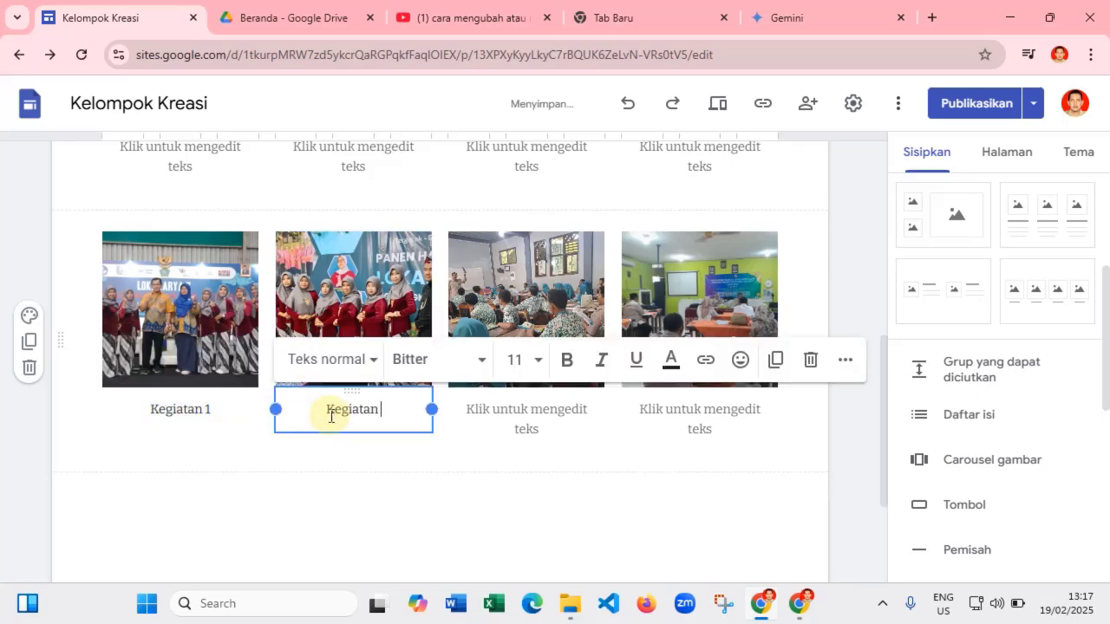
pyautogui.click(509, 404)
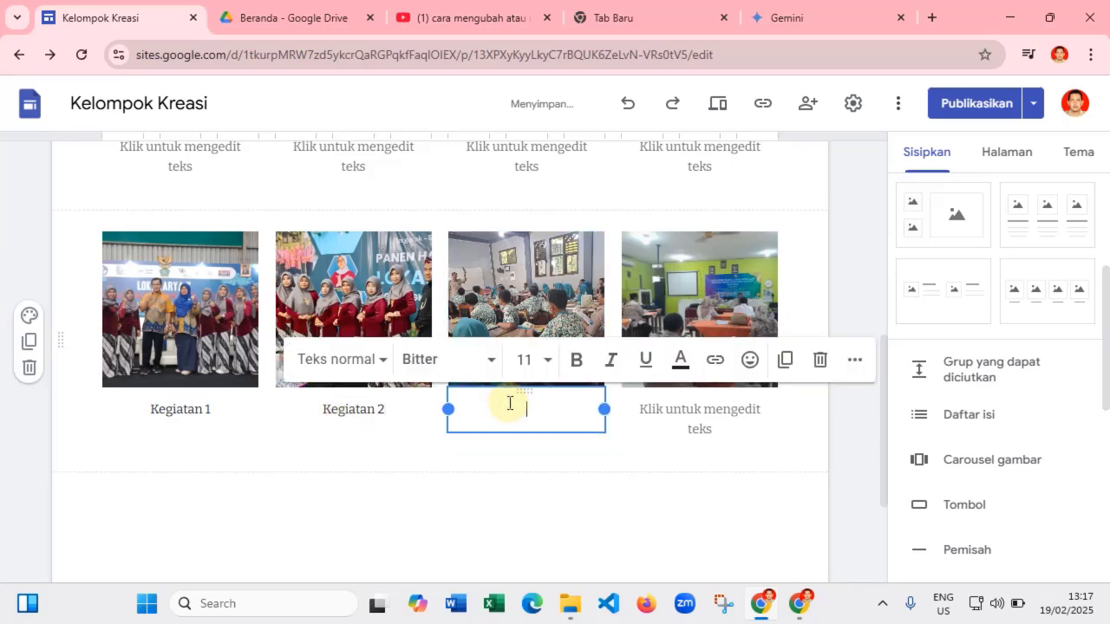
pyautogui.write('Kegiatan 1')
pyautogui.press('BackSpace')
pyautogui.click(683, 407)
pyautogui.write('Kegiatan 1')
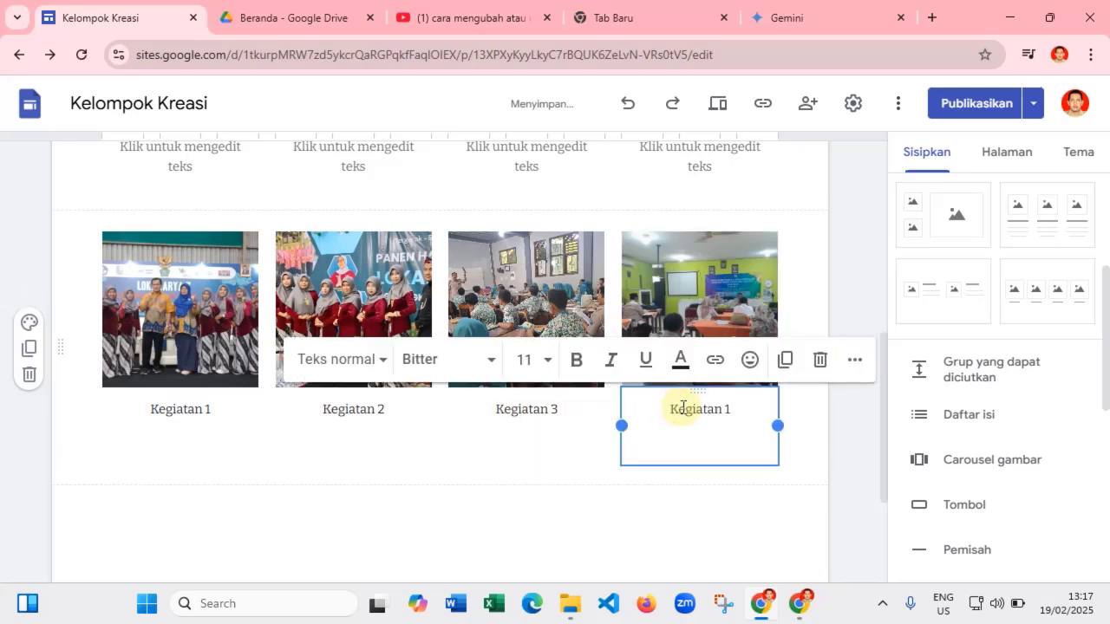
pyautogui.press('BackSpace')
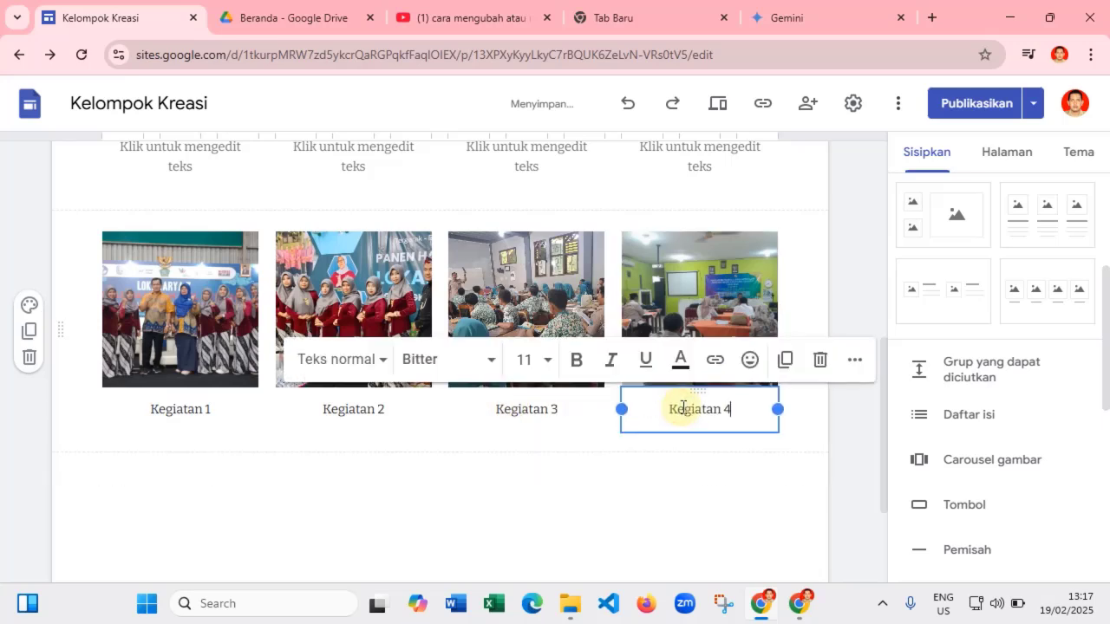
pyautogui.click(733, 499)
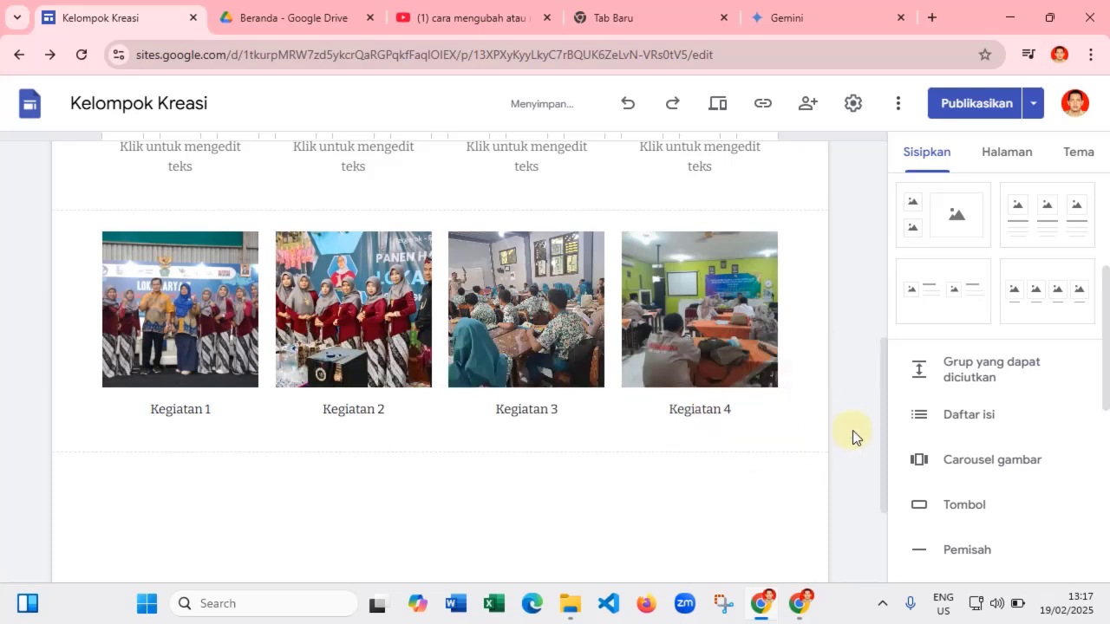
pyautogui.scroll(1, 854, 429)
pyautogui.scroll(-1, 862, 427)
pyautogui.scroll(3, 772, 382)
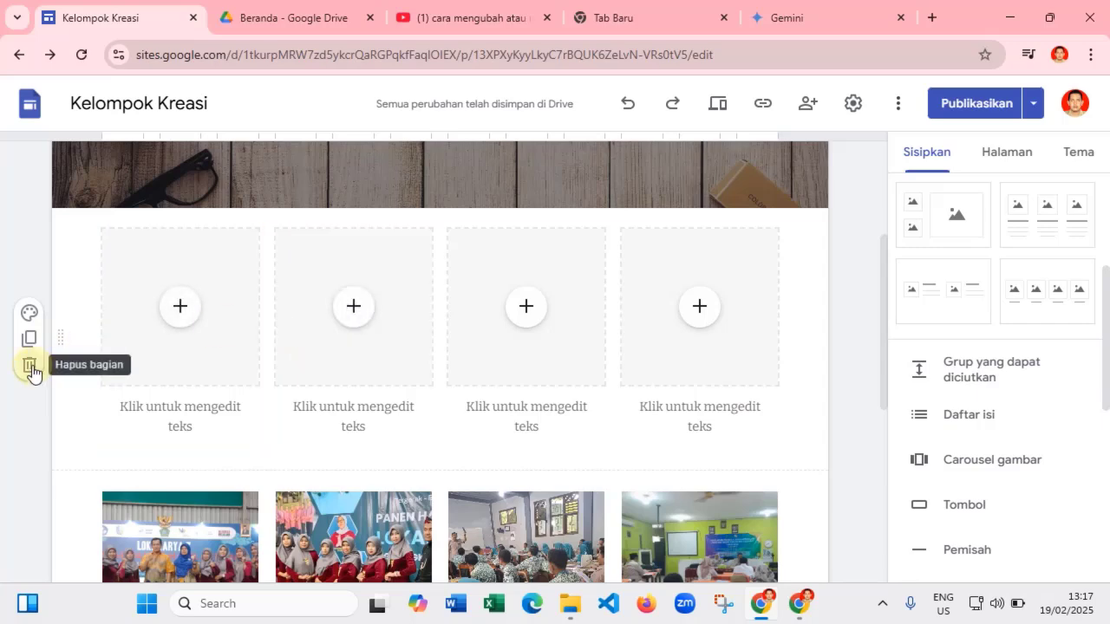
# - Delete the empty four-placeholder section and start an image carousel filled from Drive images
pyautogui.click(31, 369)
pyautogui.scroll(-4, 520, 390)
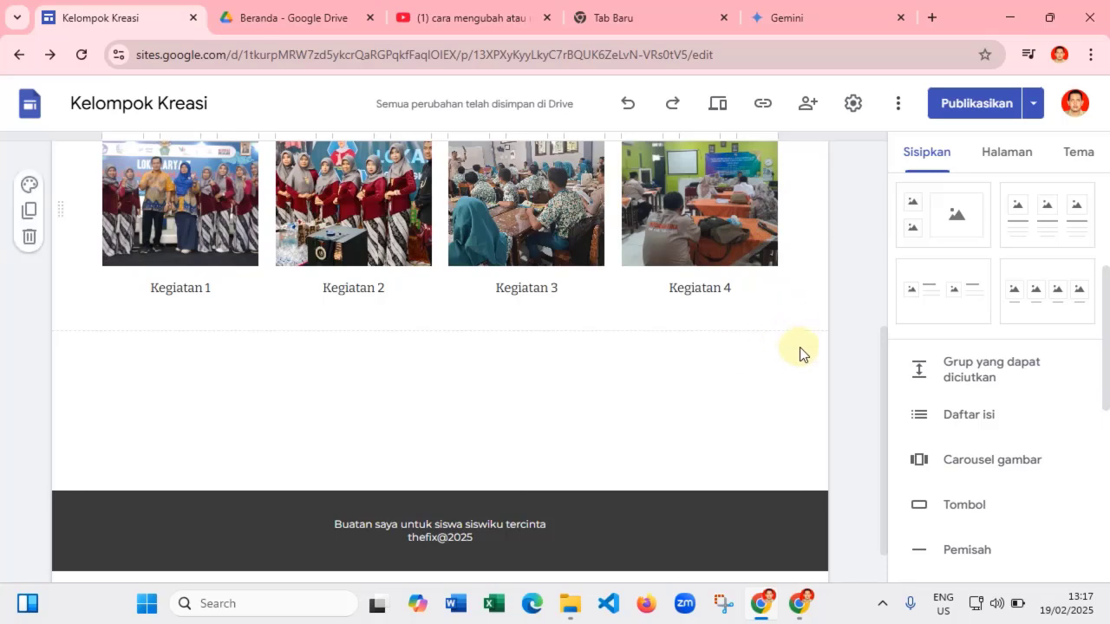
pyautogui.click(995, 467)
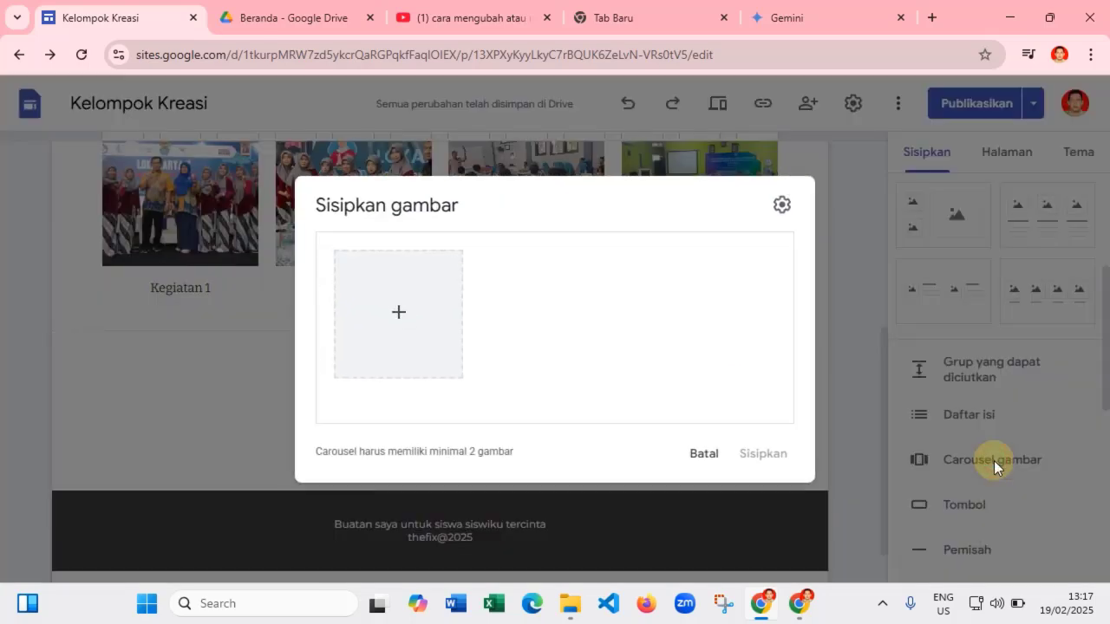
pyautogui.click(398, 314)
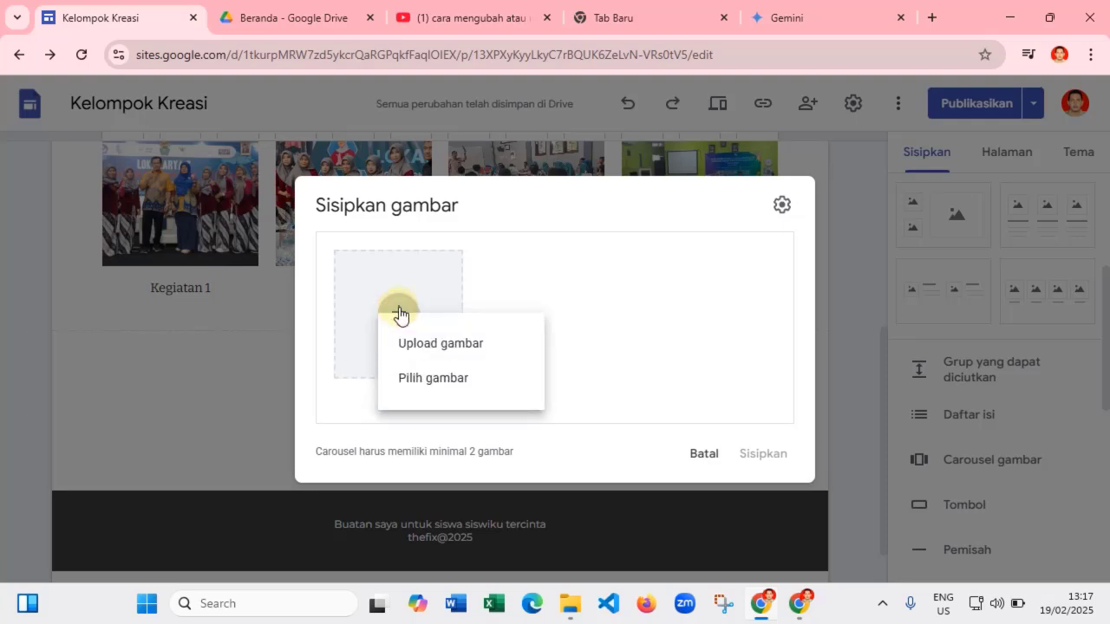
pyautogui.click(428, 377)
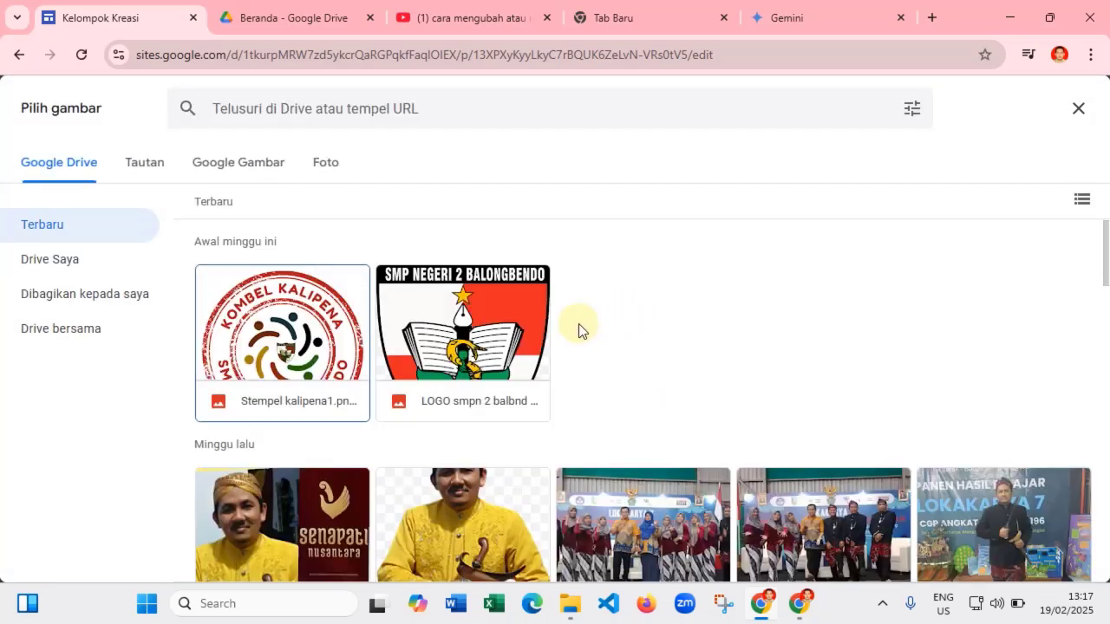
pyautogui.scroll(-4, 578, 325)
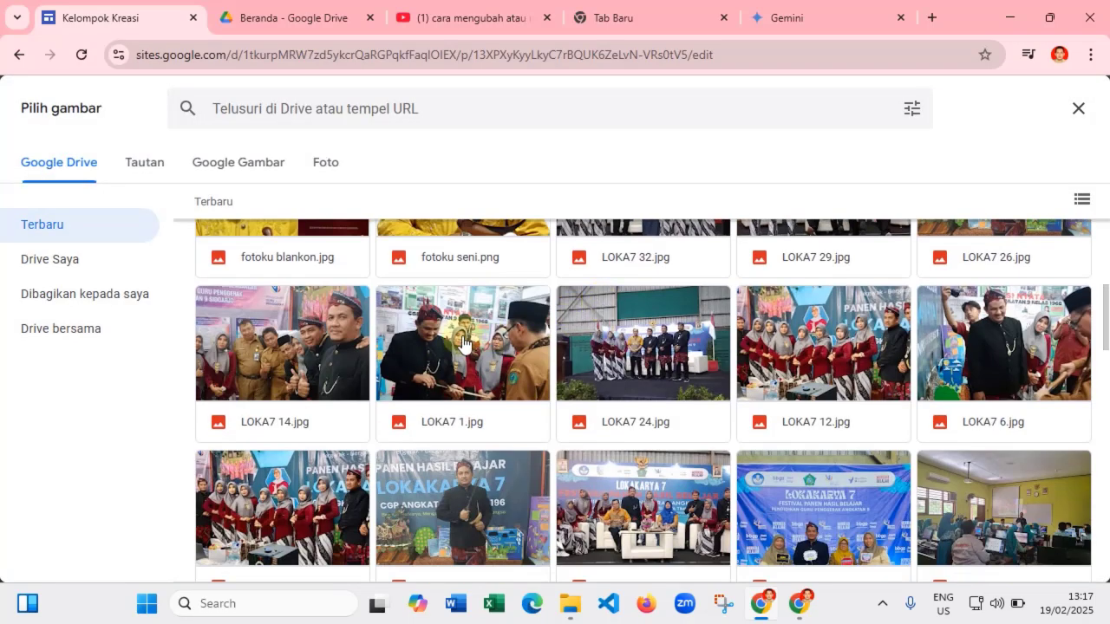
# - Select LOKA7 photos 14, 1, 24, 12, 6, 15, 25, 34, 37 and foto tahap 2 9
pyautogui.click(317, 341)
pyautogui.click(460, 340)
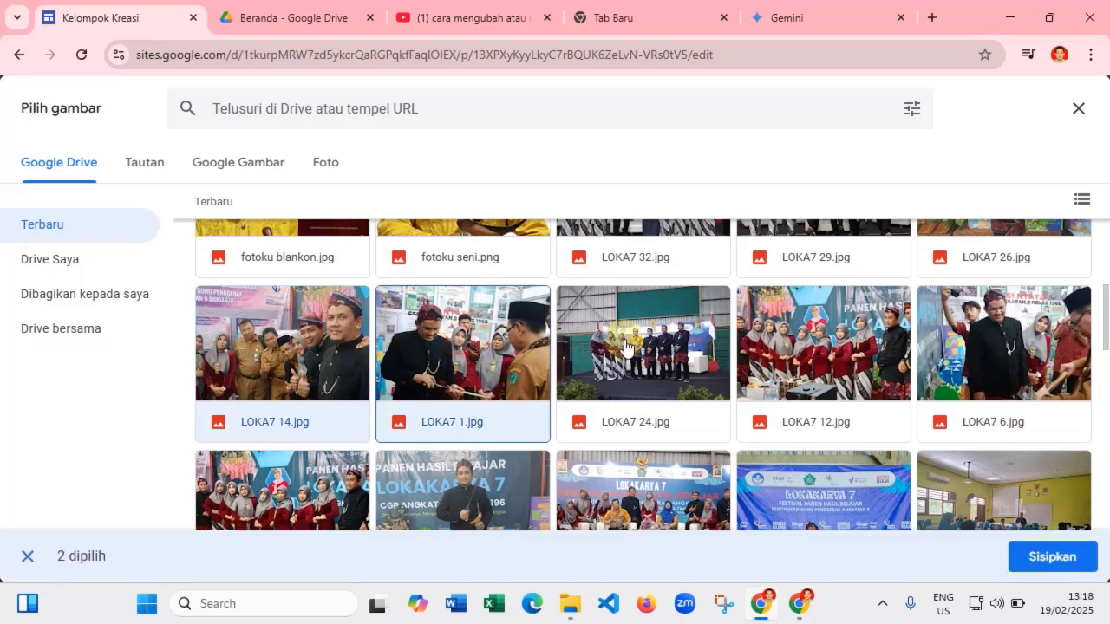
pyautogui.click(645, 342)
pyautogui.click(797, 347)
pyautogui.click(971, 345)
pyautogui.scroll(-2, 733, 347)
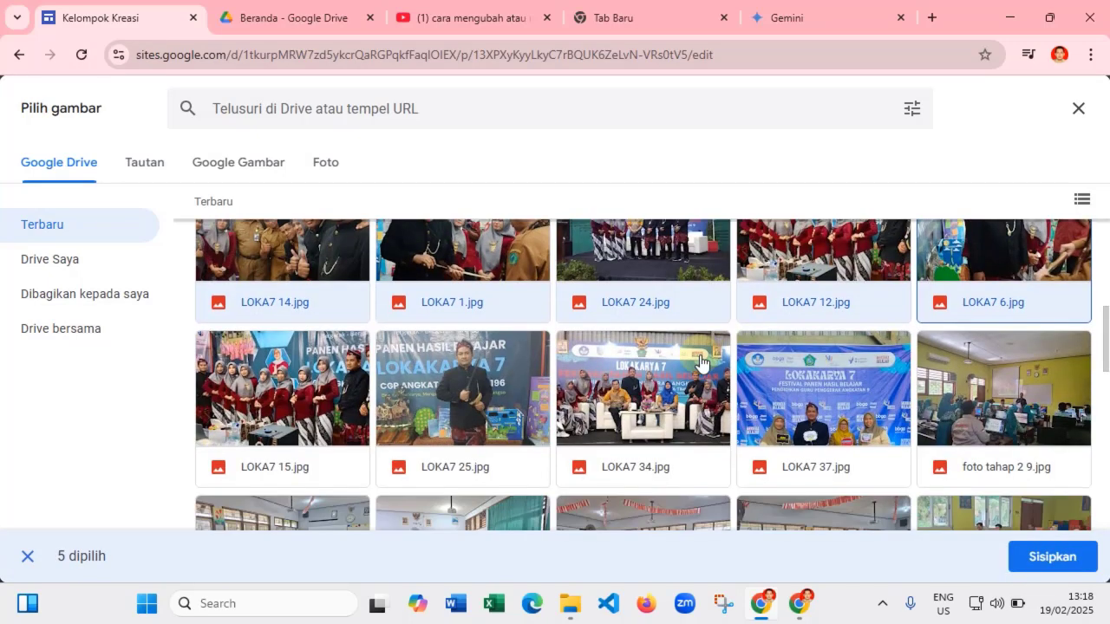
pyautogui.click(319, 347)
pyautogui.click(444, 342)
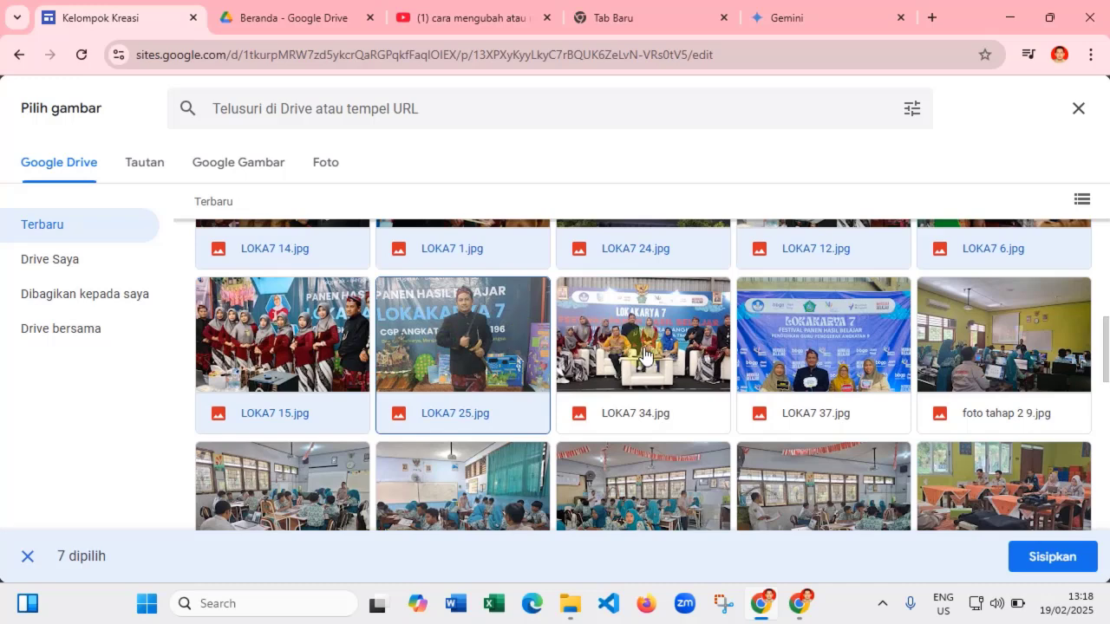
pyautogui.click(646, 352)
pyautogui.click(801, 349)
pyautogui.click(977, 326)
# - Add foto tahap 2 photos 5, 7, 6, 4 and 28, then insert all 15 into the carousel
pyautogui.scroll(-2, 538, 381)
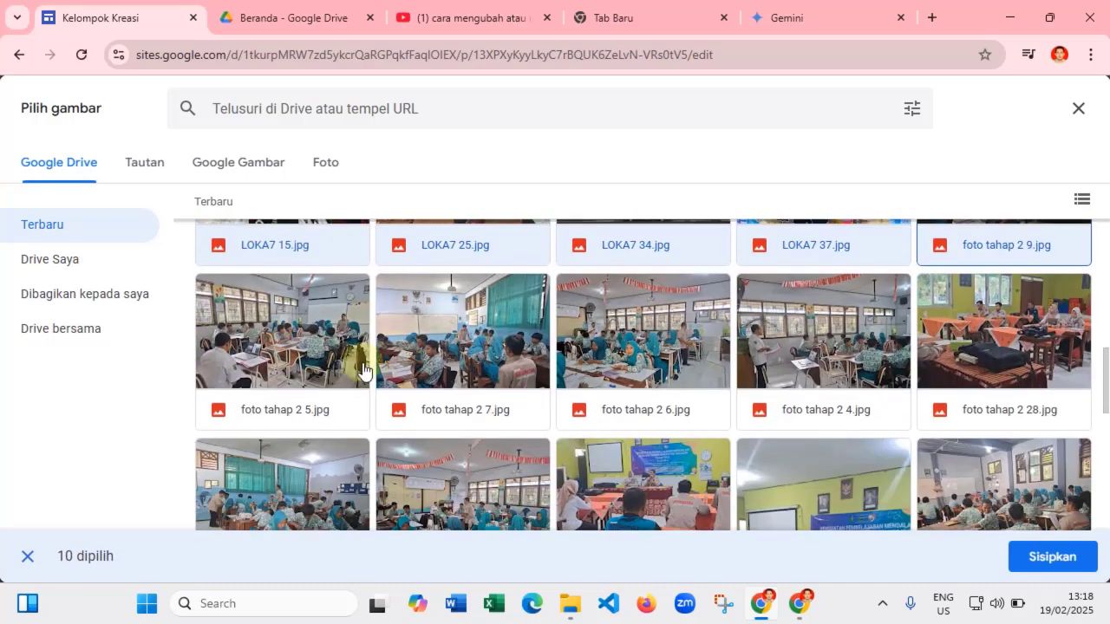
pyautogui.click(357, 357)
pyautogui.click(461, 330)
pyautogui.click(607, 326)
pyautogui.click(768, 314)
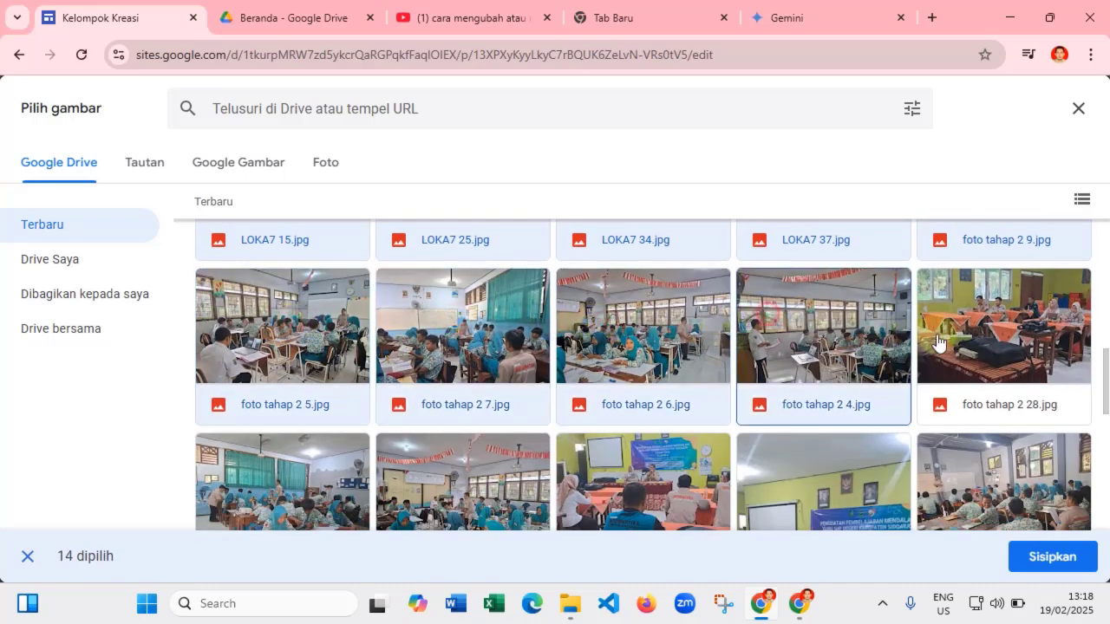
pyautogui.click(951, 420)
pyautogui.click(1058, 555)
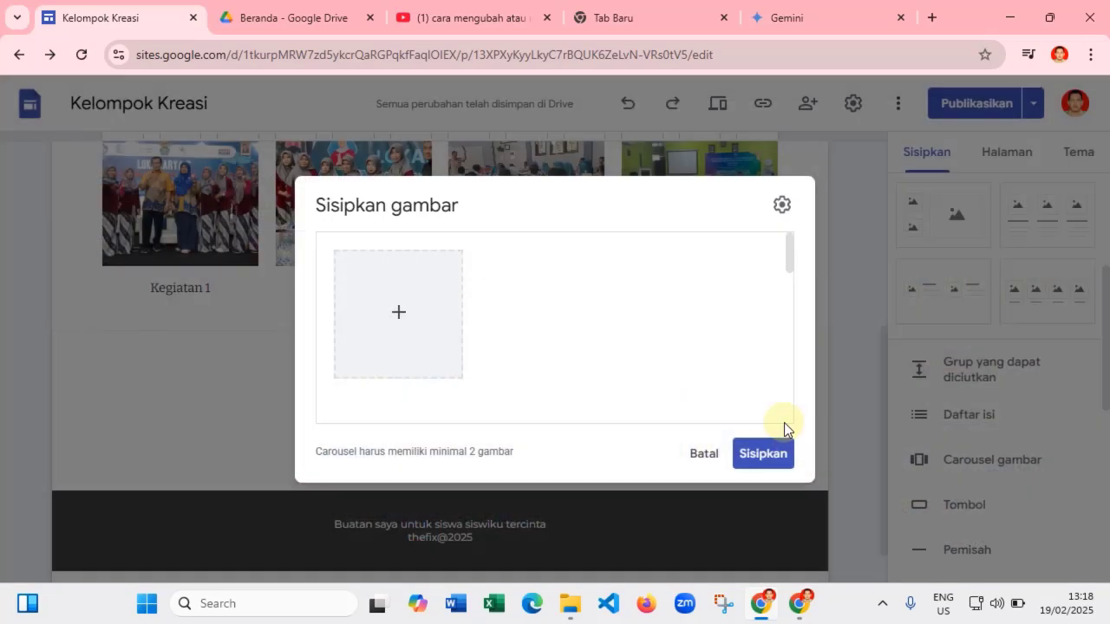
pyautogui.moveTo(577, 330)
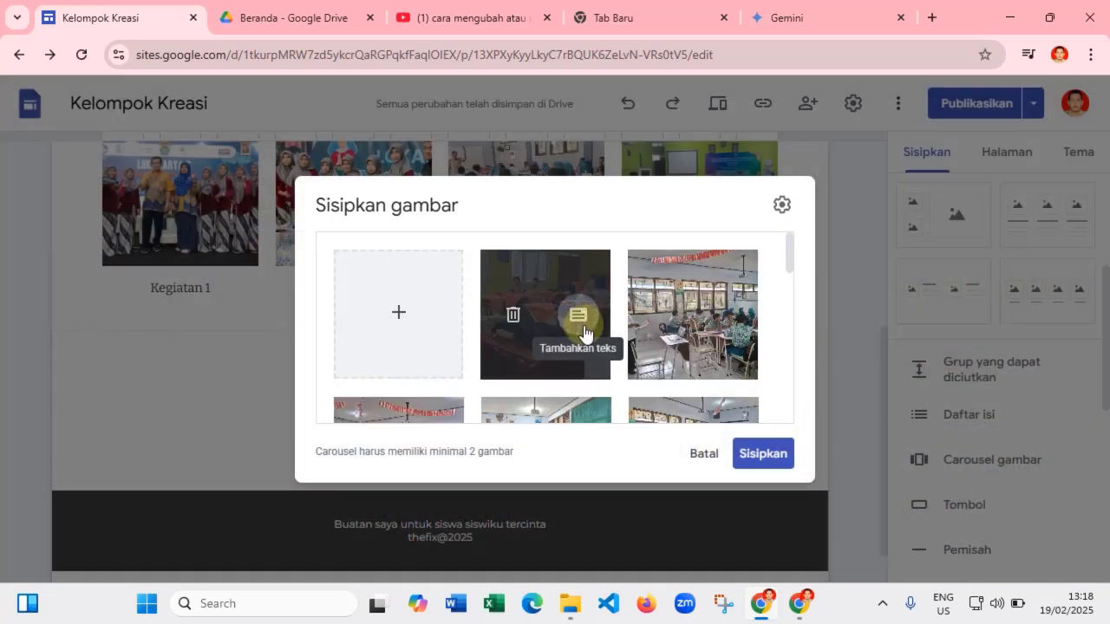
pyautogui.scroll(-10, 584, 332)
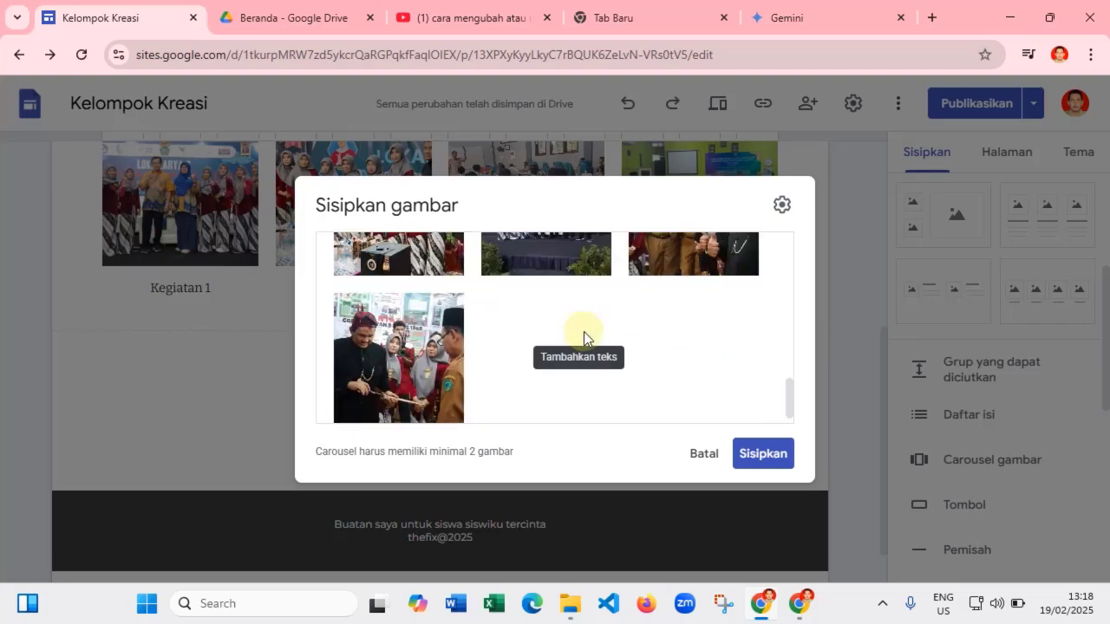
pyautogui.scroll(10, 589, 337)
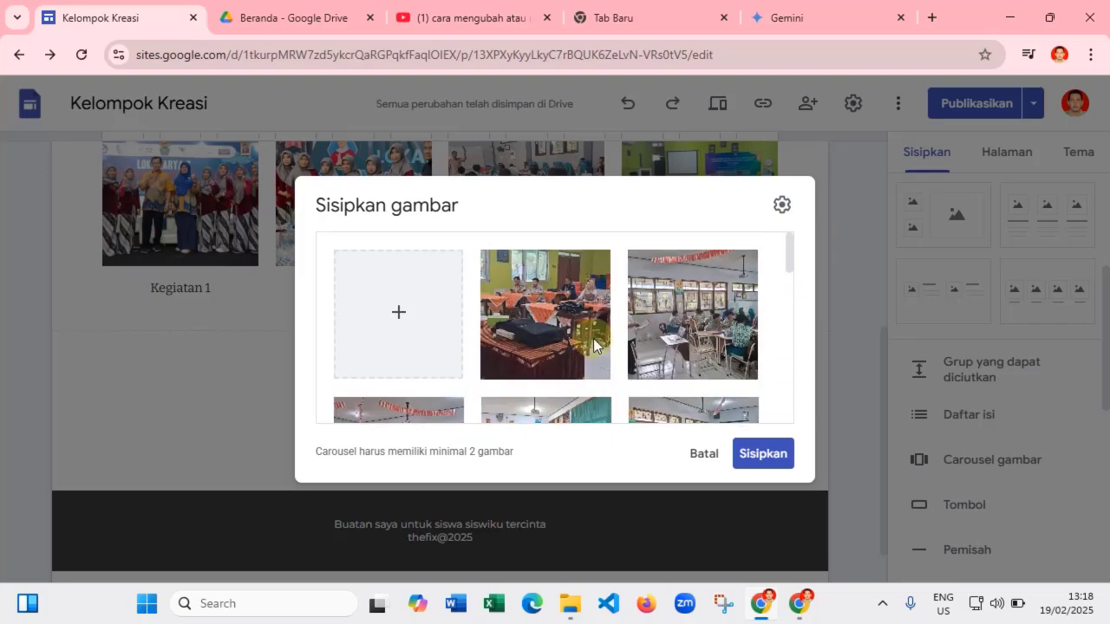
# - Set the carousel's Kecepatan transisi to Cepat and insert it onto the Galeri Foto page
pyautogui.click(781, 208)
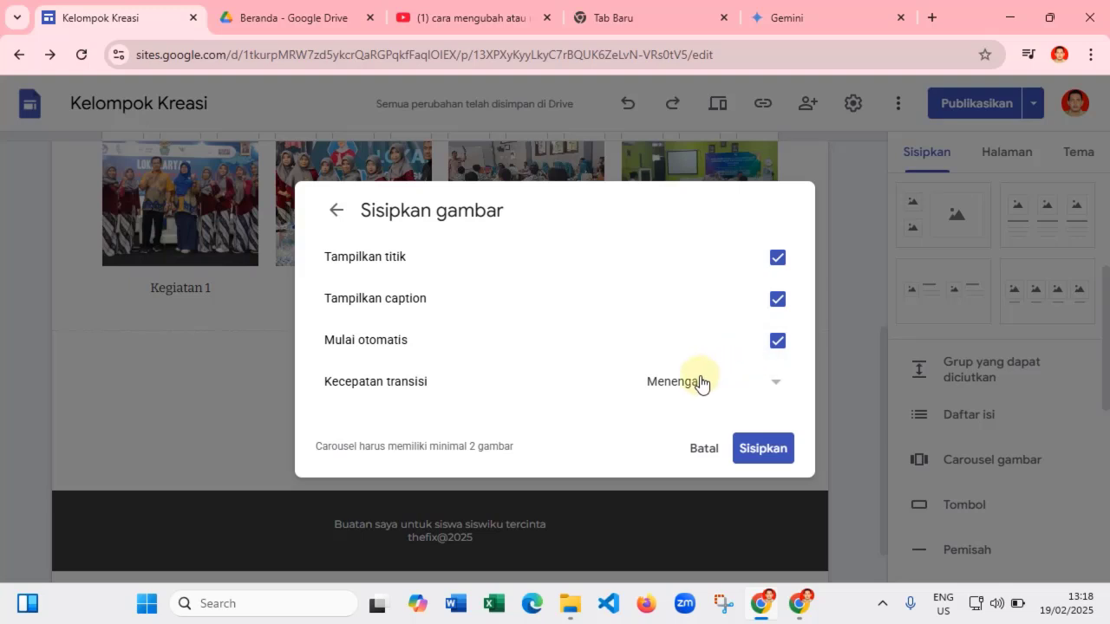
pyautogui.click(690, 388)
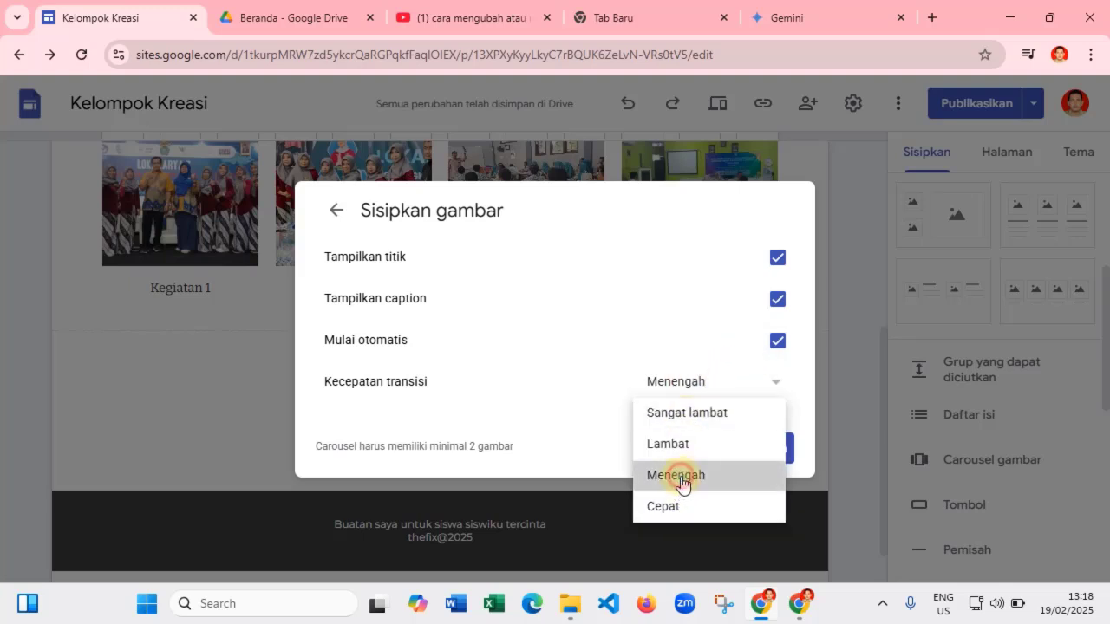
pyautogui.click(680, 478)
pyautogui.click(676, 387)
pyautogui.click(667, 514)
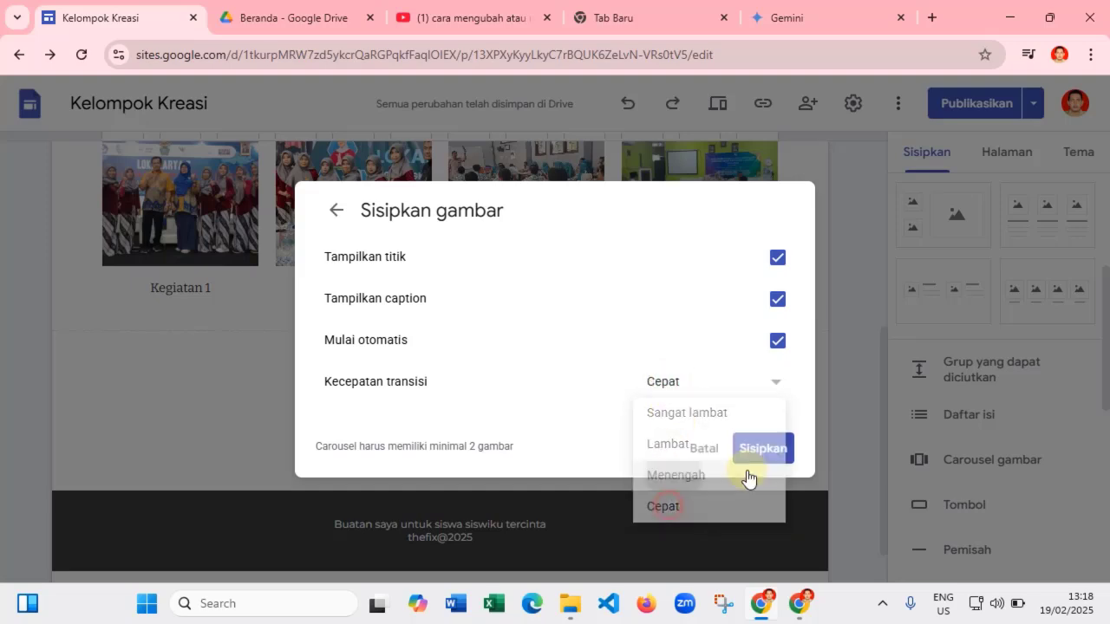
pyautogui.click(771, 449)
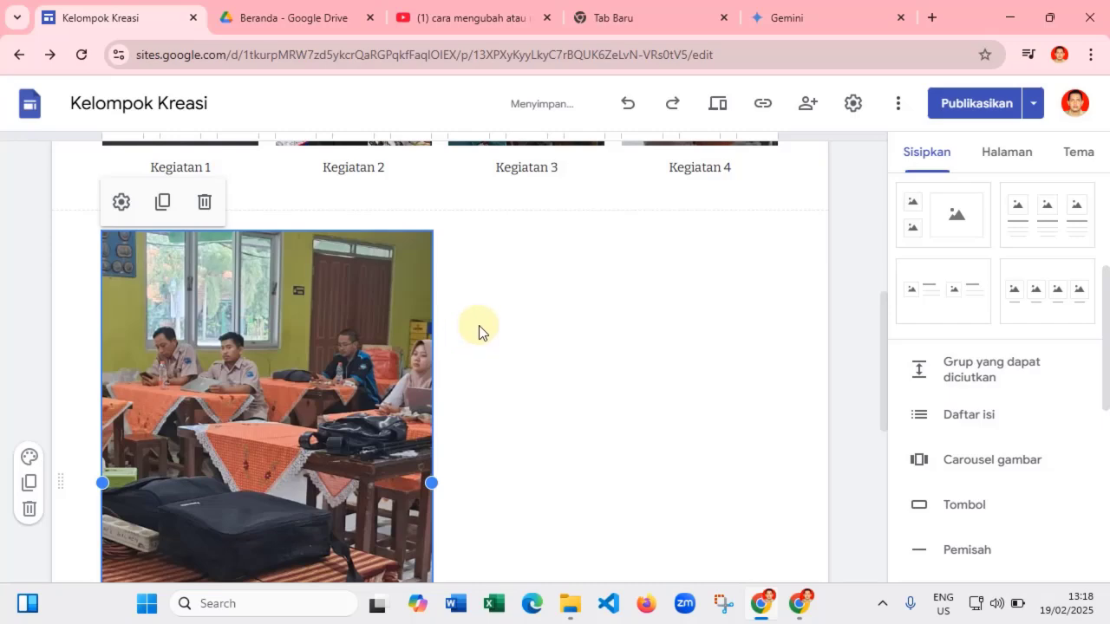
# - Drag the carousel into the centre placeholder beneath the Kegiatan 1–4 photo row and deselect it
pyautogui.scroll(-3, 479, 325)
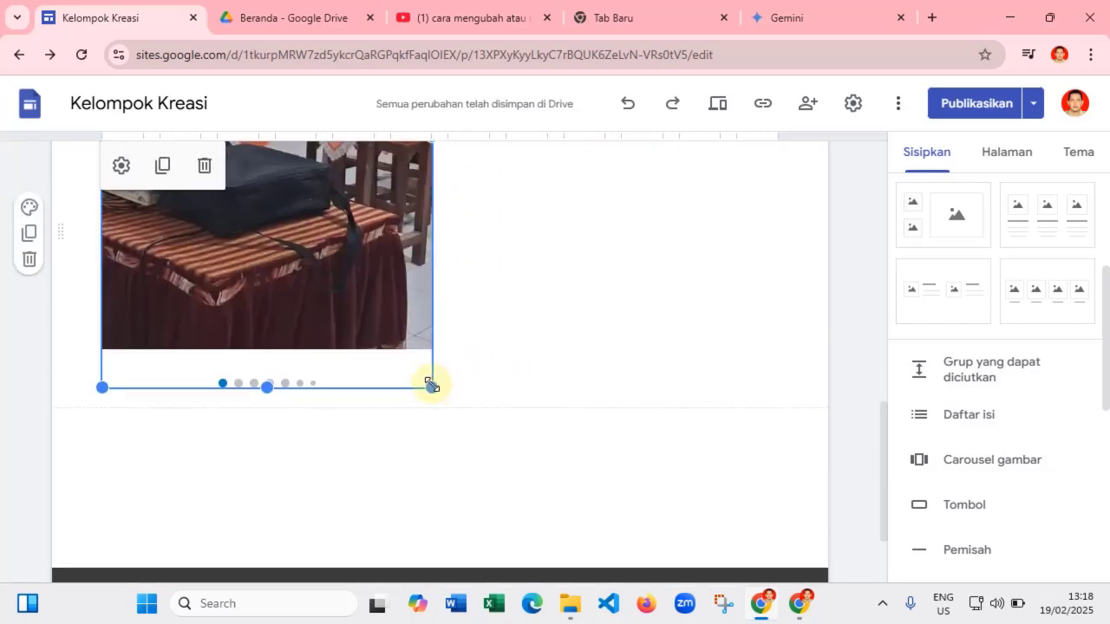
pyautogui.moveTo(431, 388); pyautogui.dragTo(415, 304)
pyautogui.scroll(2, 391, 356)
pyautogui.moveTo(309, 370); pyautogui.dragTo(507, 372)
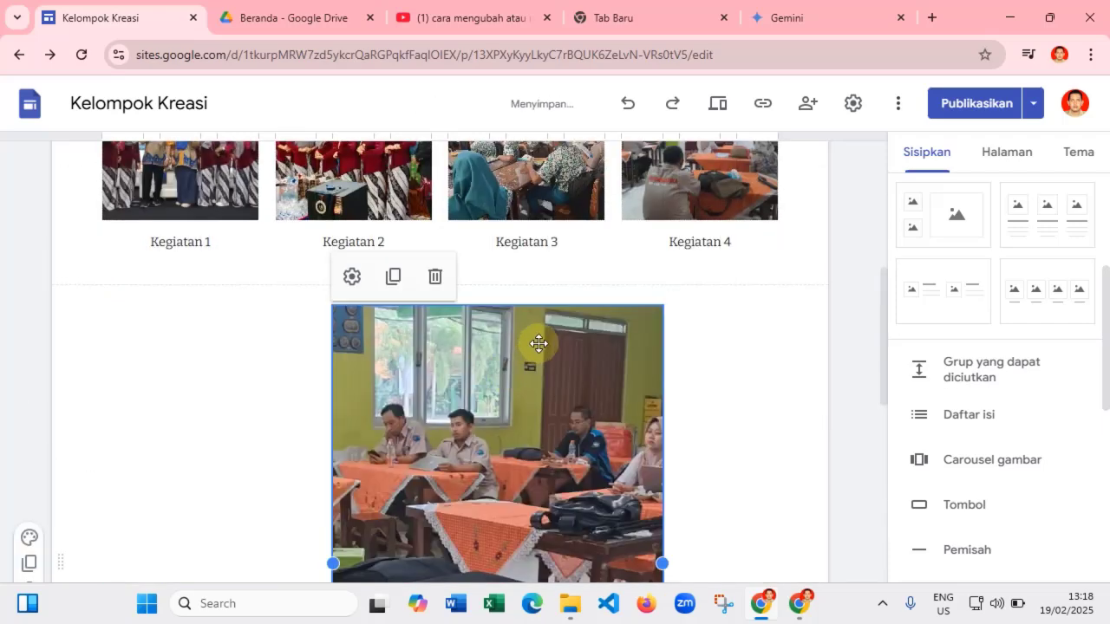
pyautogui.scroll(-3, 538, 344)
pyautogui.scroll(-2, 539, 344)
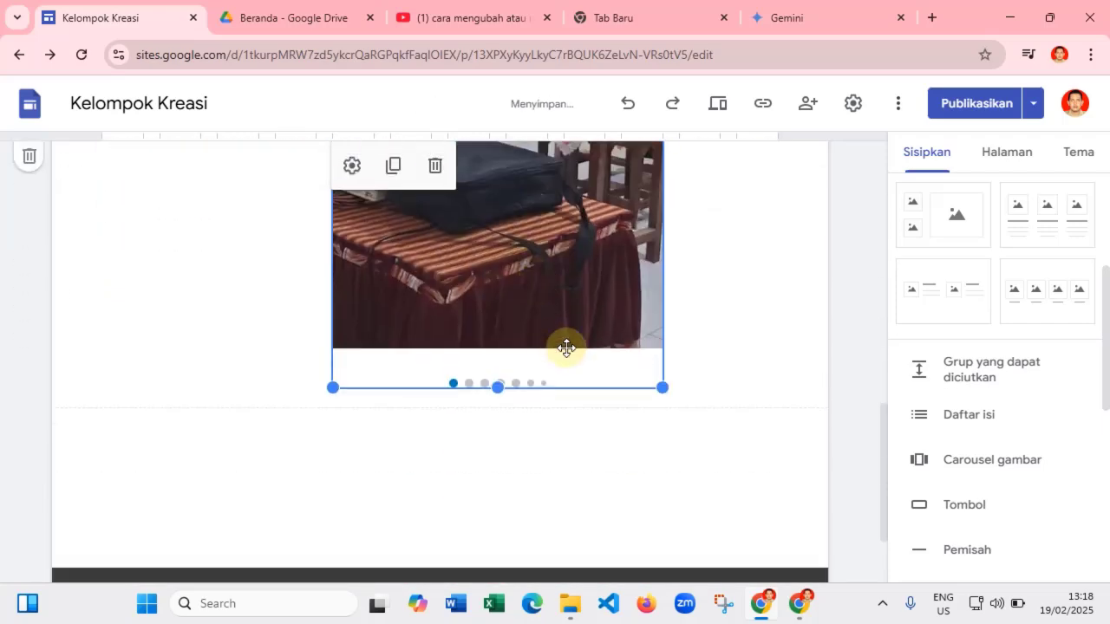
pyautogui.click(720, 289)
pyautogui.scroll(5, 783, 376)
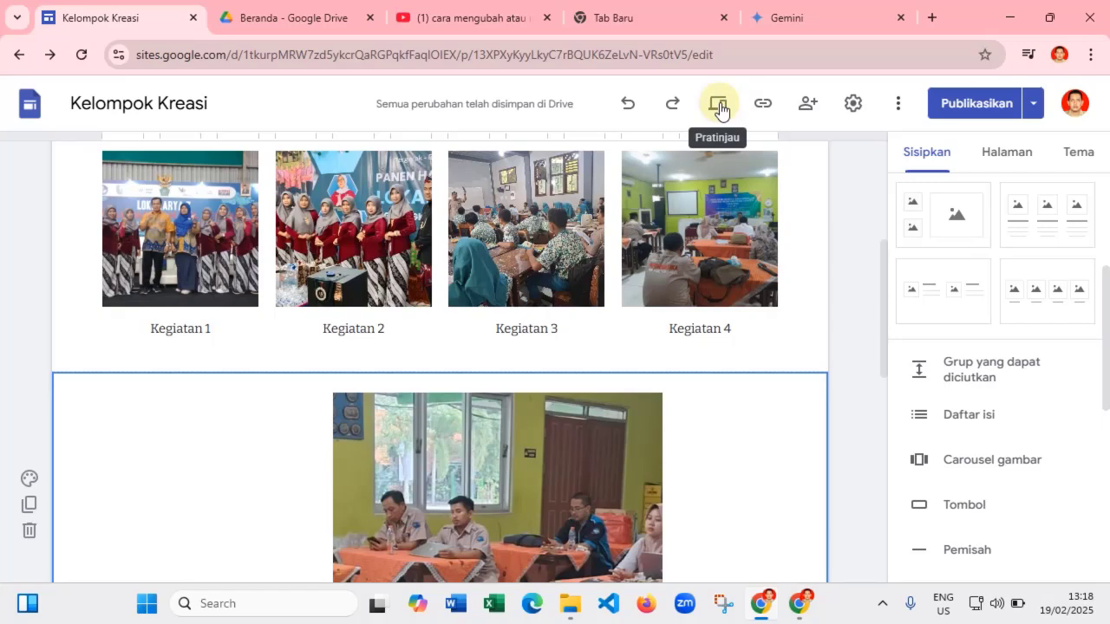
pyautogui.click(719, 108)
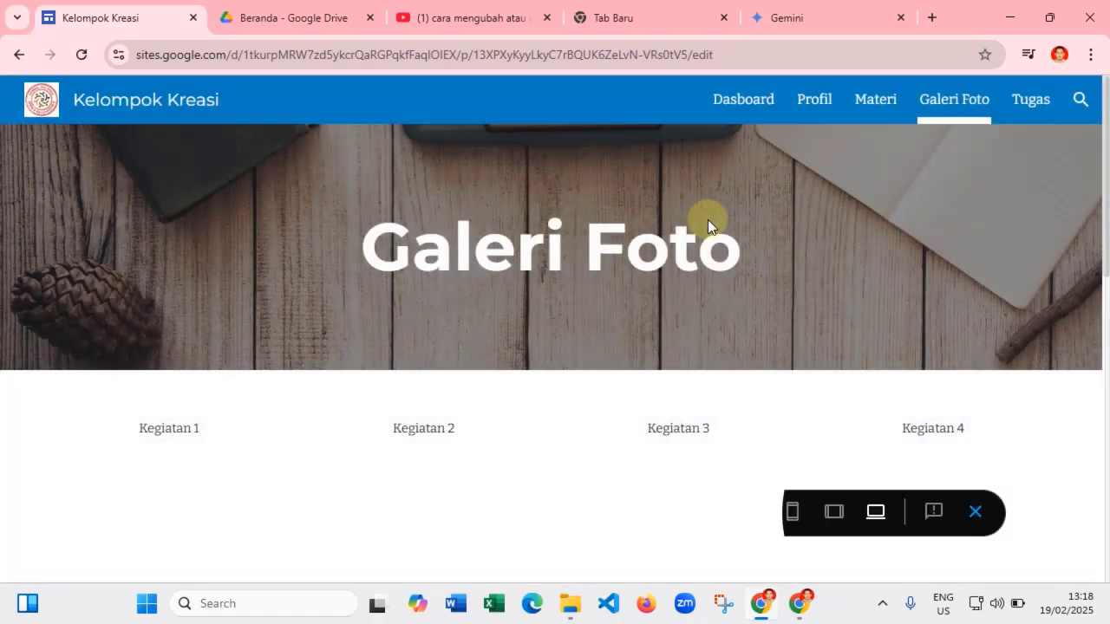
pyautogui.scroll(-5, 749, 291)
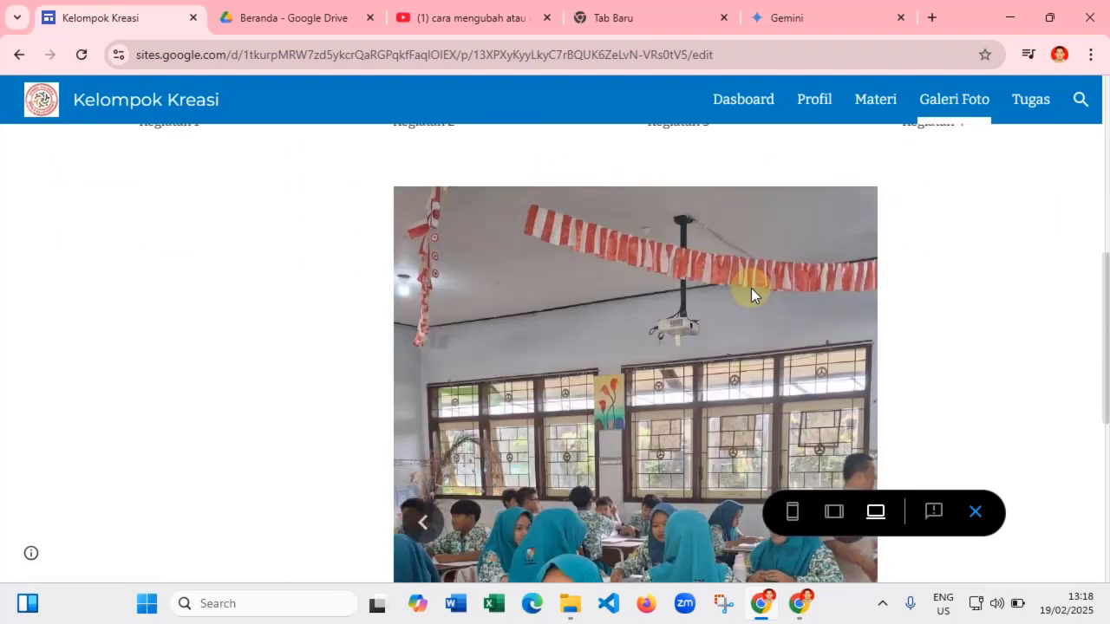
pyautogui.scroll(-2, 751, 288)
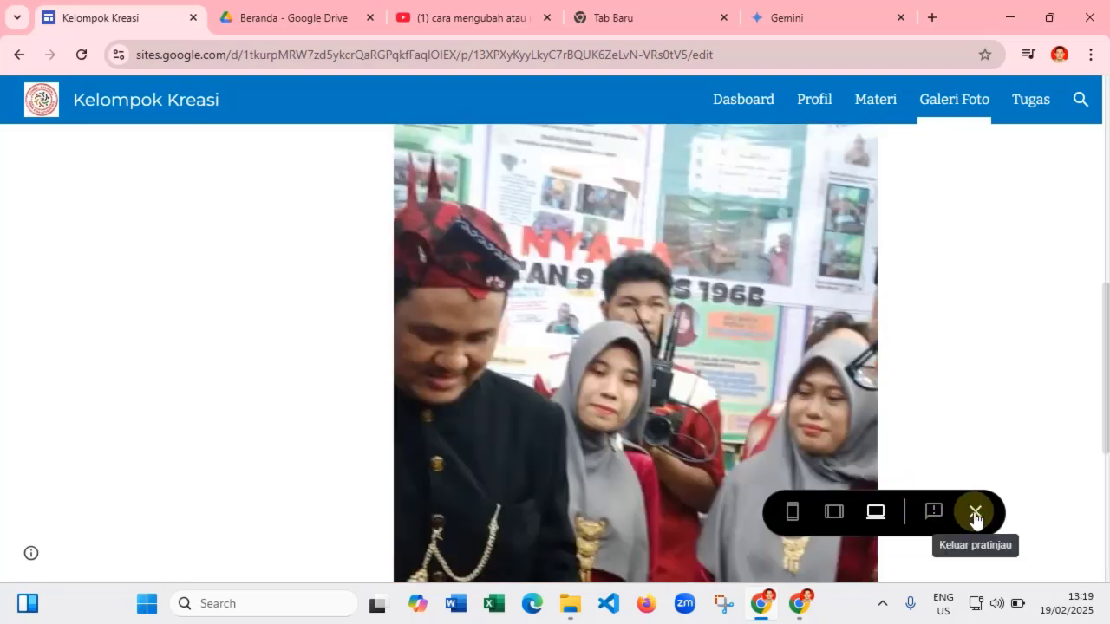
pyautogui.click(977, 511)
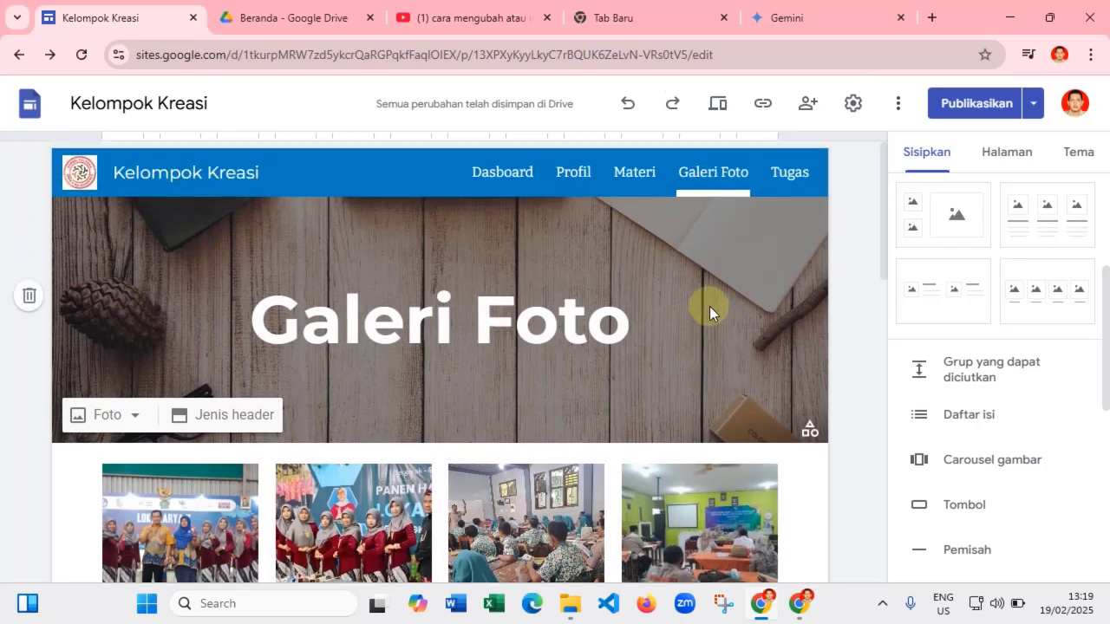
# - Switch to the Tugas page and change its header type to Hanya judul
pyautogui.scroll(-5, 709, 308)
pyautogui.scroll(-3, 711, 306)
pyautogui.scroll(8, 713, 305)
pyautogui.click(789, 173)
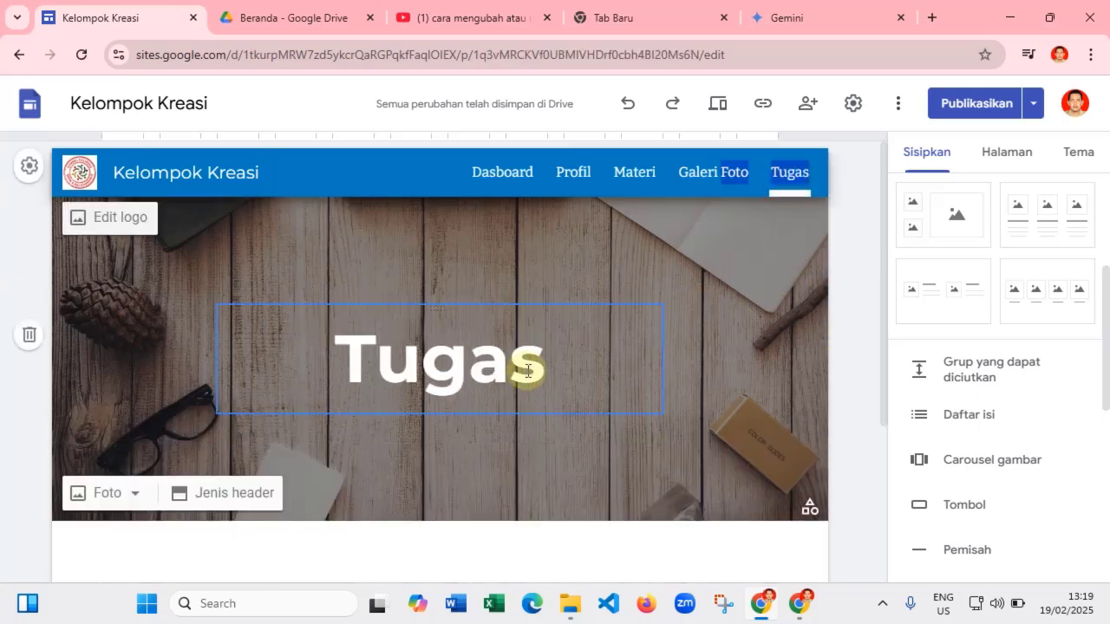
pyautogui.click(261, 488)
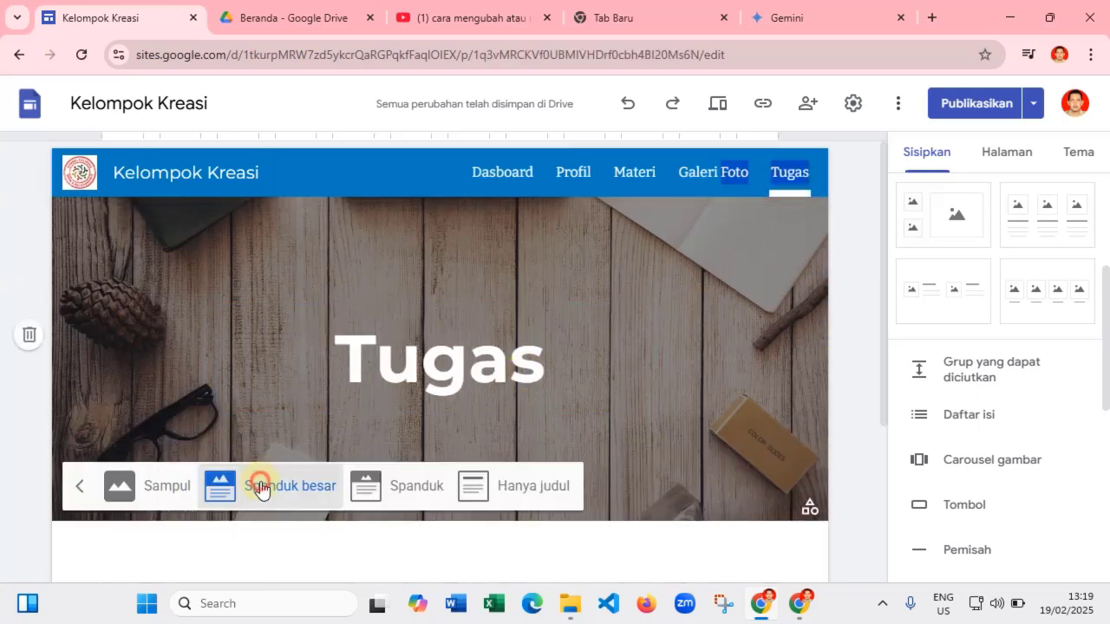
pyautogui.click(533, 488)
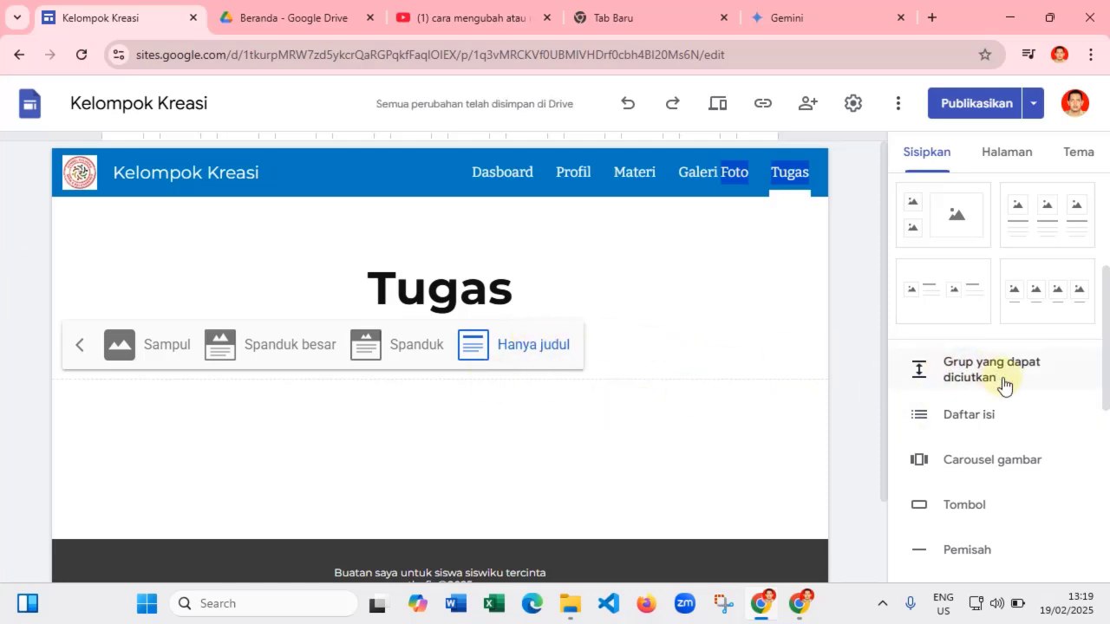
pyautogui.scroll(-5, 980, 416)
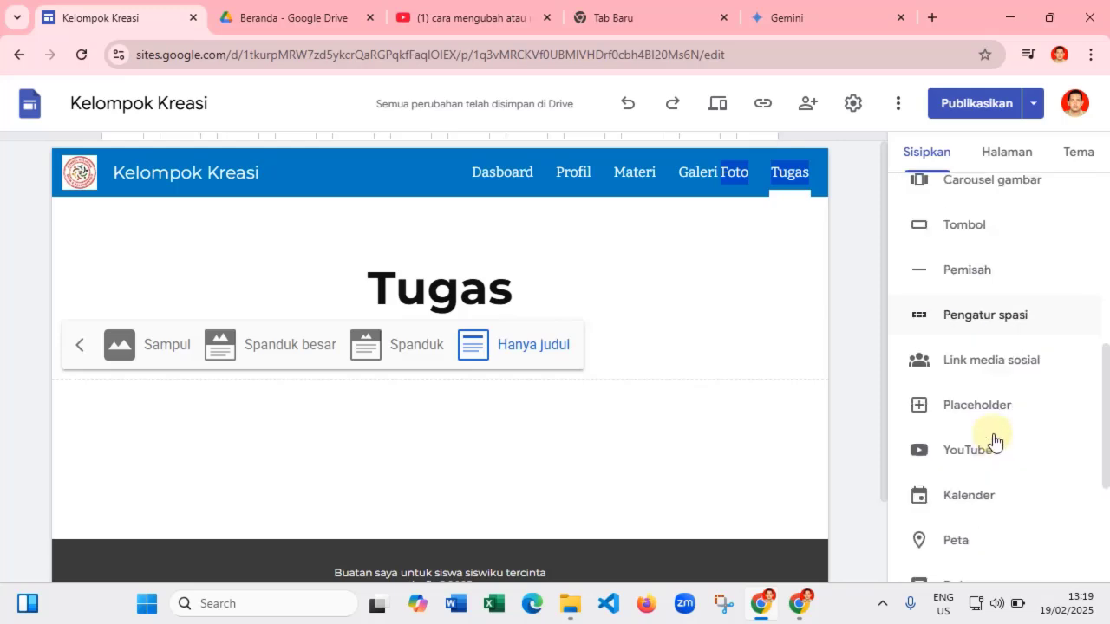
pyautogui.scroll(5, 992, 453)
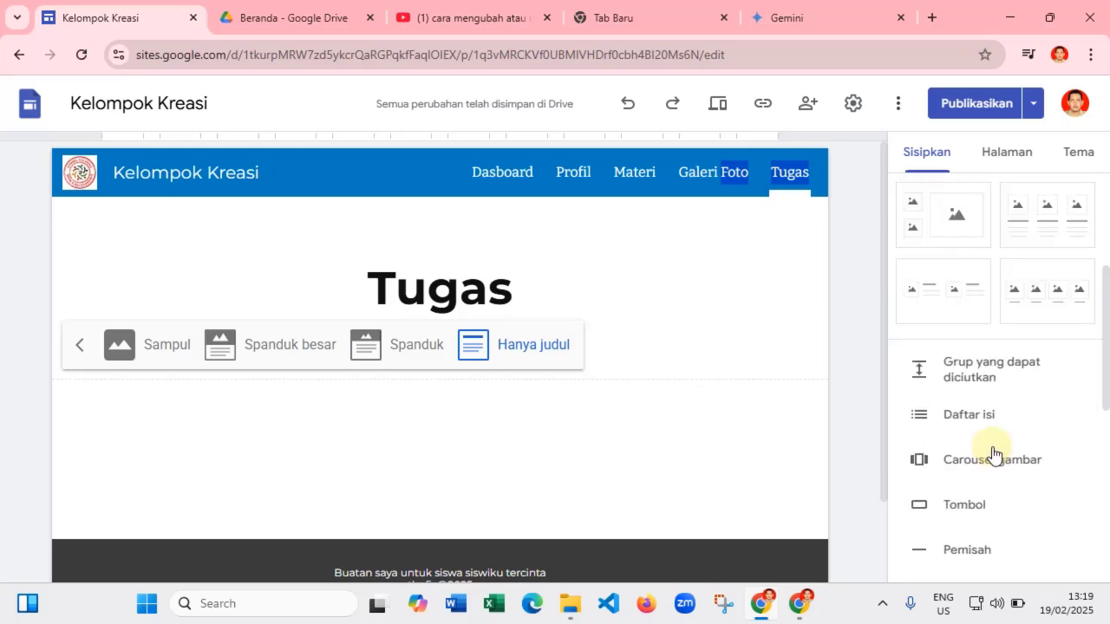
# - Search Drive folders 1. BAHAN GOOGLE SITE 2025, Materi, Dokumen and SOAL ULANGAN HARIAN for the form
pyautogui.click(1049, 286)
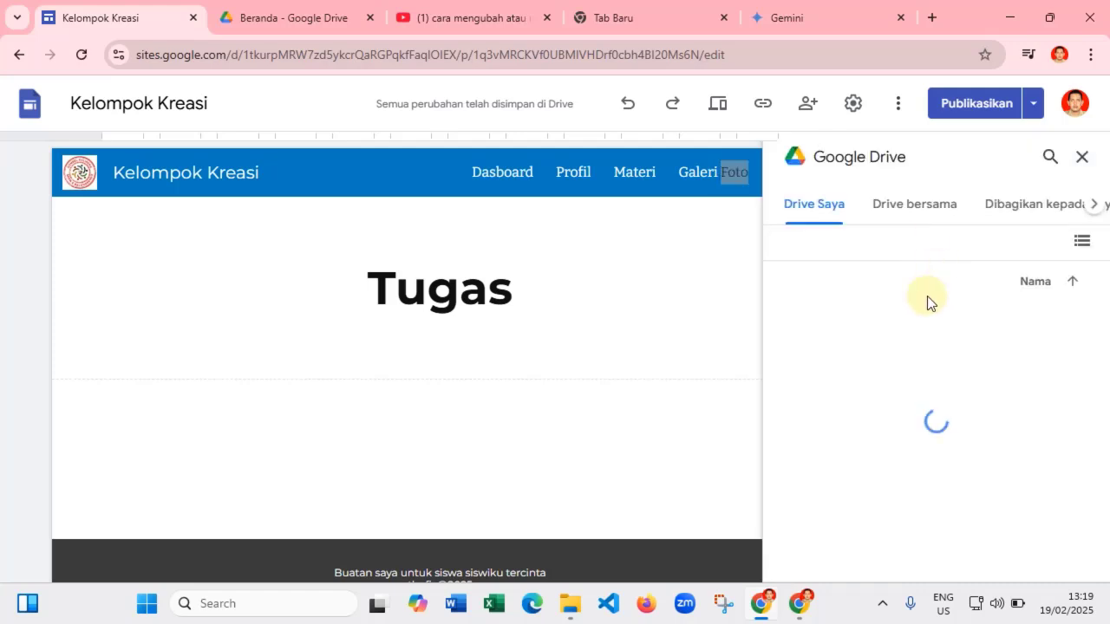
pyautogui.doubleClick(871, 334)
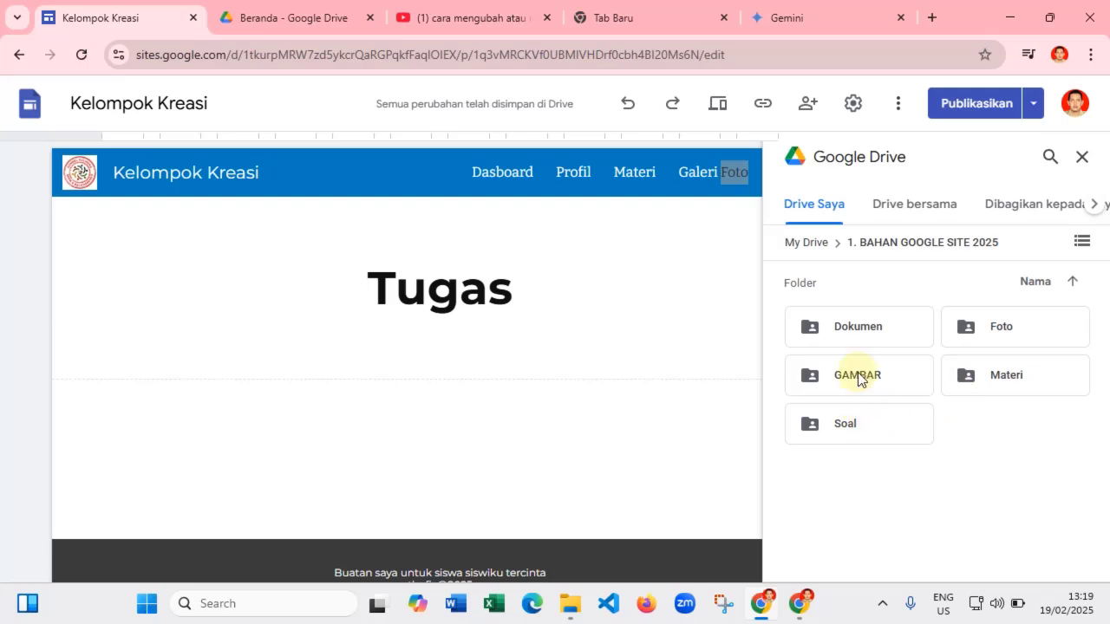
pyautogui.doubleClick(996, 378)
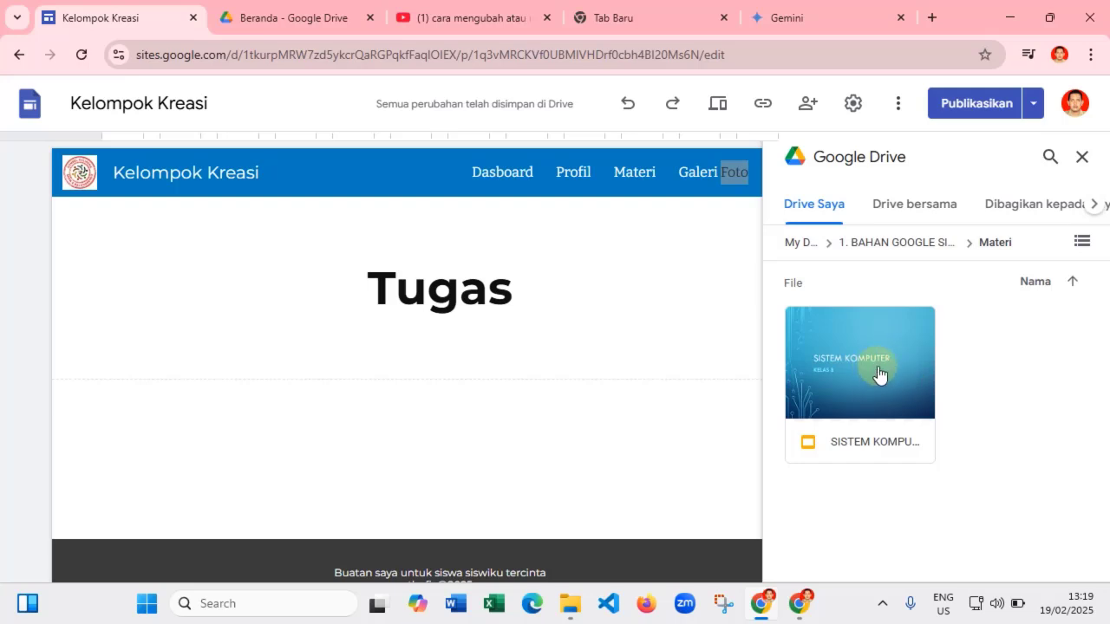
pyautogui.click(1074, 283)
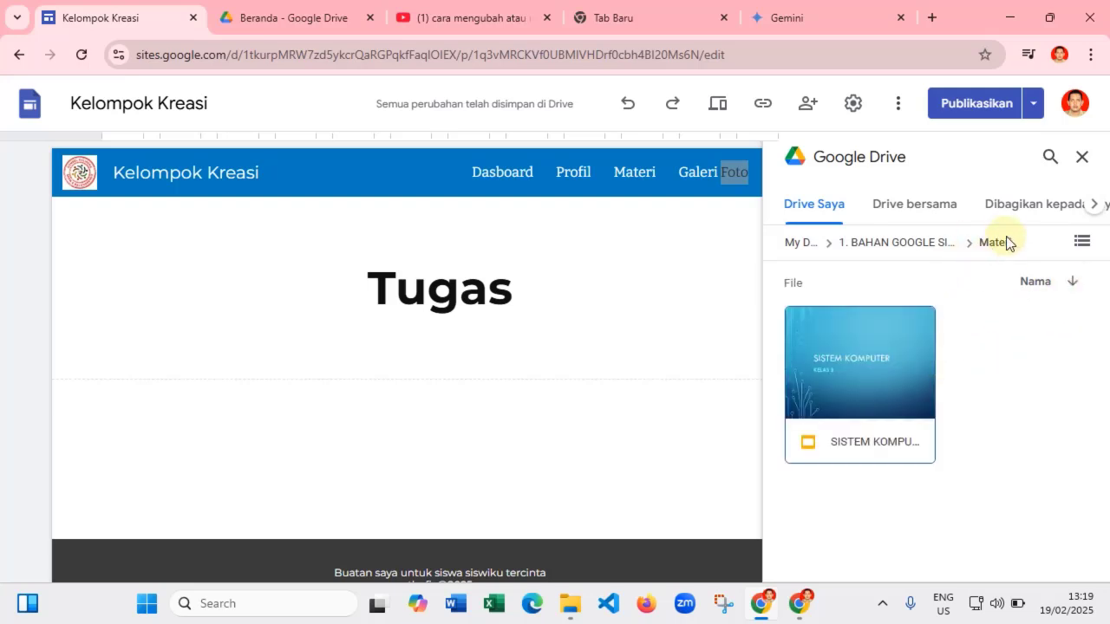
pyautogui.click(911, 250)
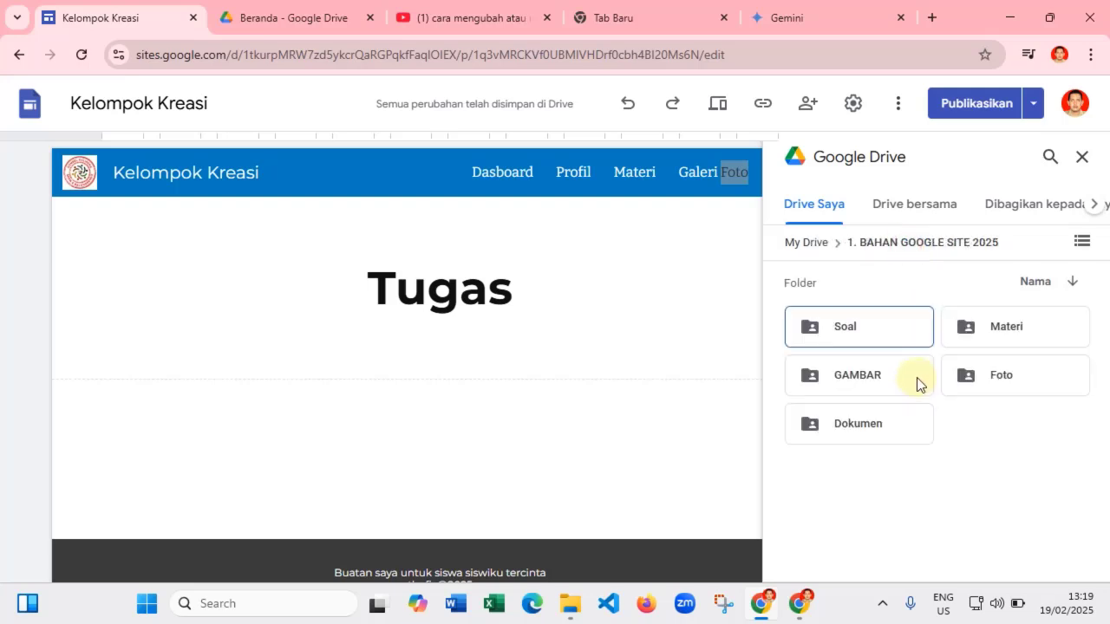
pyautogui.doubleClick(869, 429)
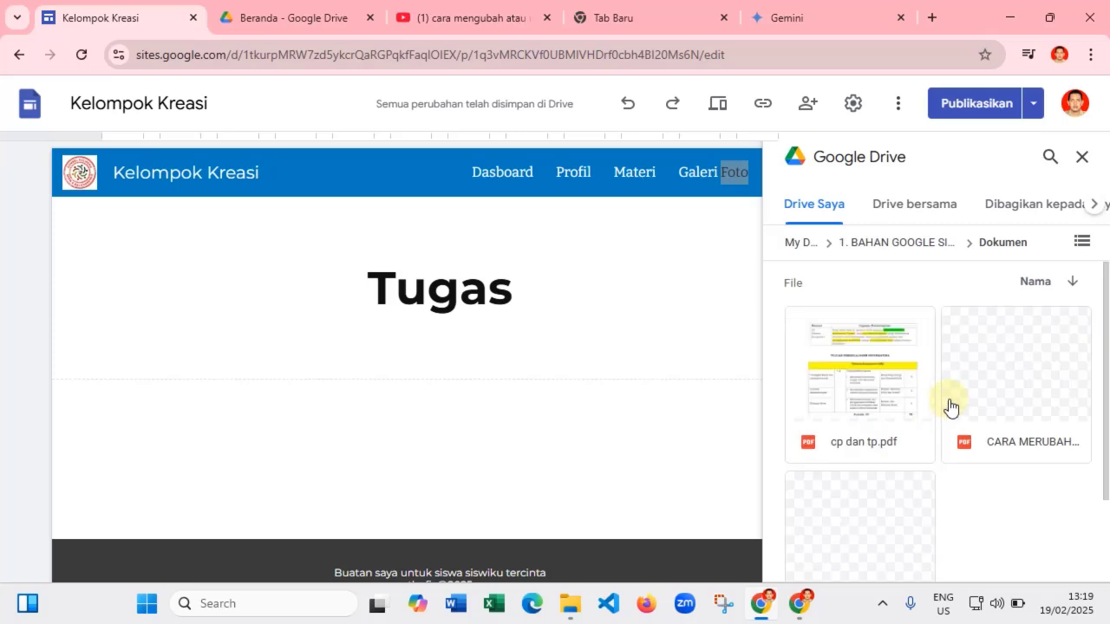
pyautogui.click(799, 249)
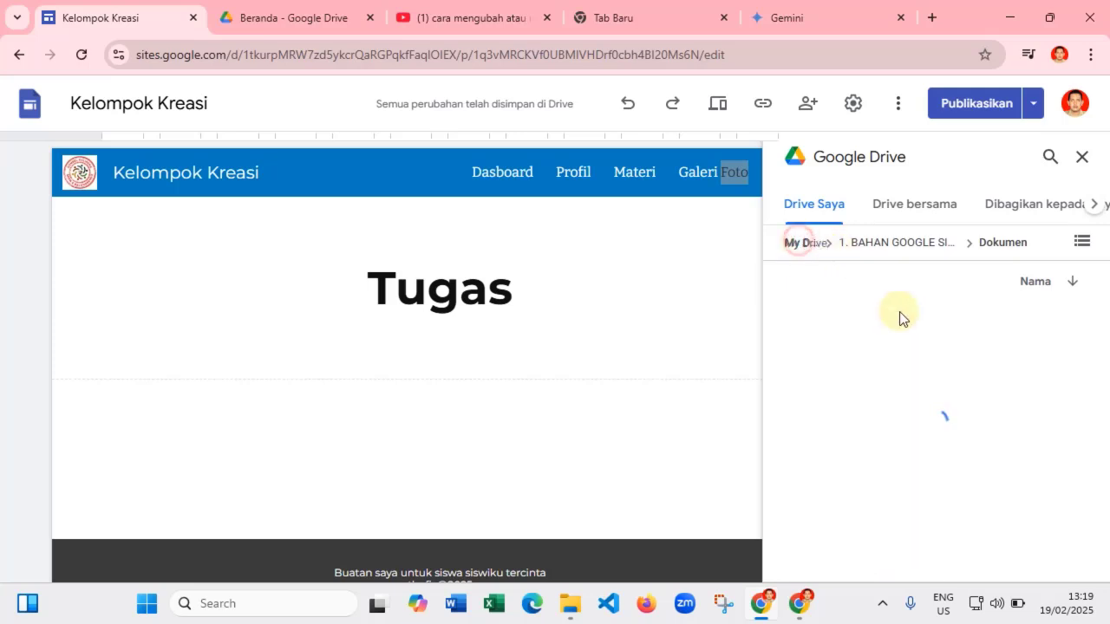
pyautogui.scroll(-1, 896, 411)
pyautogui.scroll(-3, 897, 411)
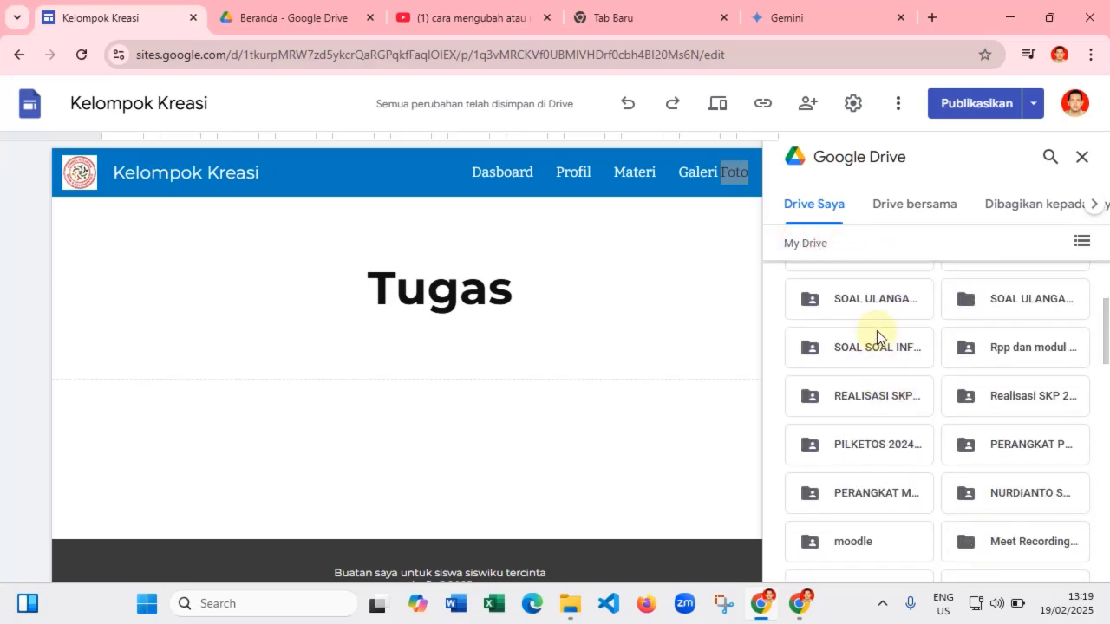
pyautogui.doubleClick(876, 297)
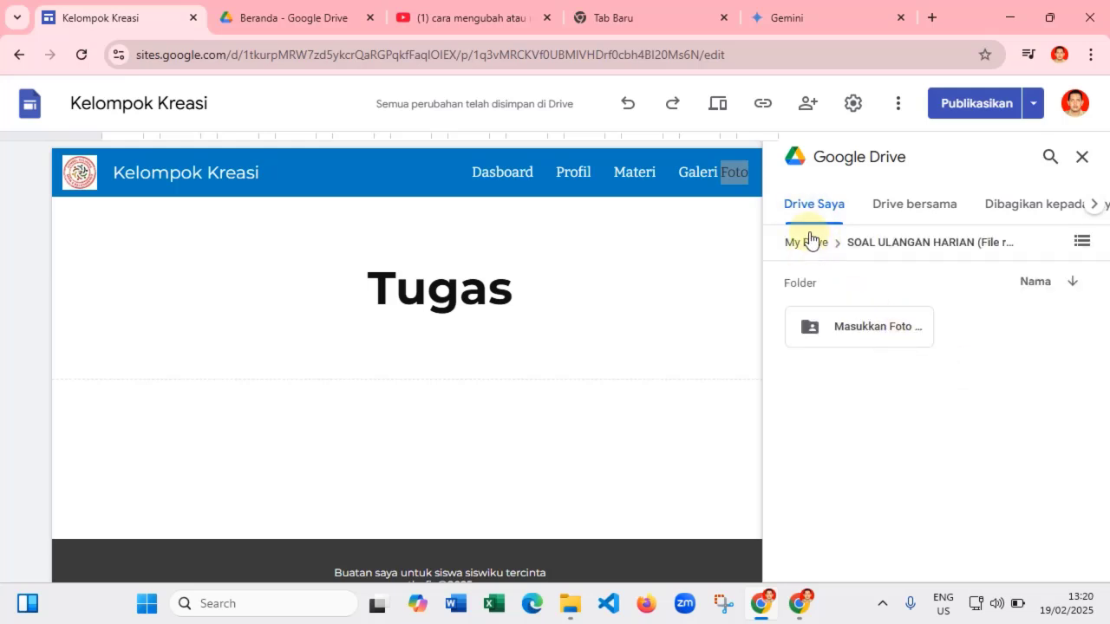
# - Insert the PENILAIAN HARIAN SEMESTER GANJIL TA 2023/2023 form from My Drive onto the Tugas page
pyautogui.click(902, 214)
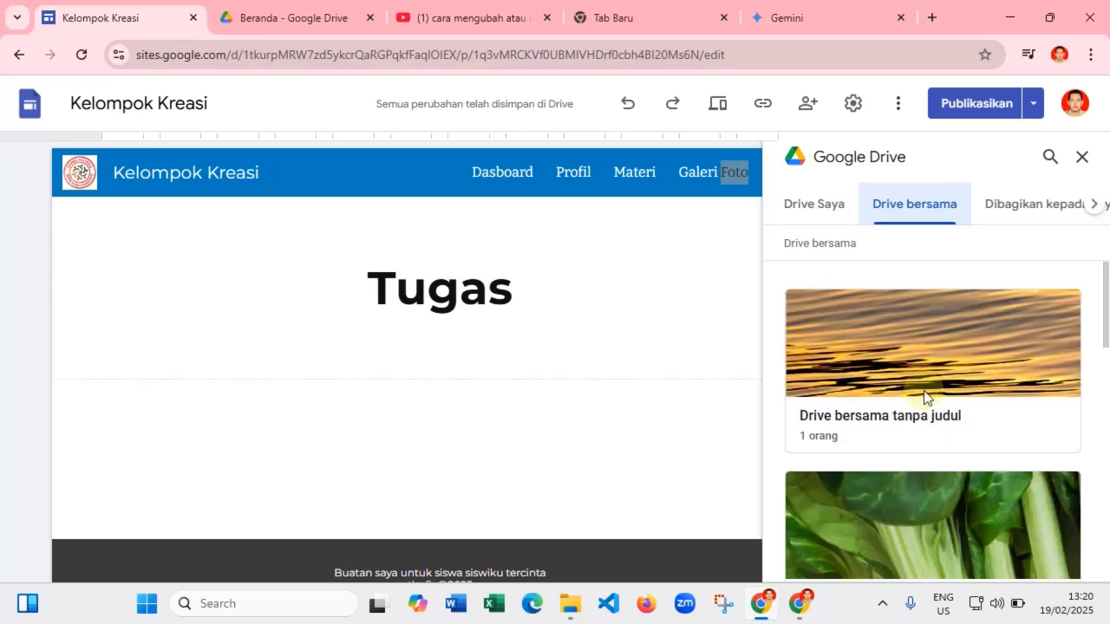
pyautogui.click(826, 209)
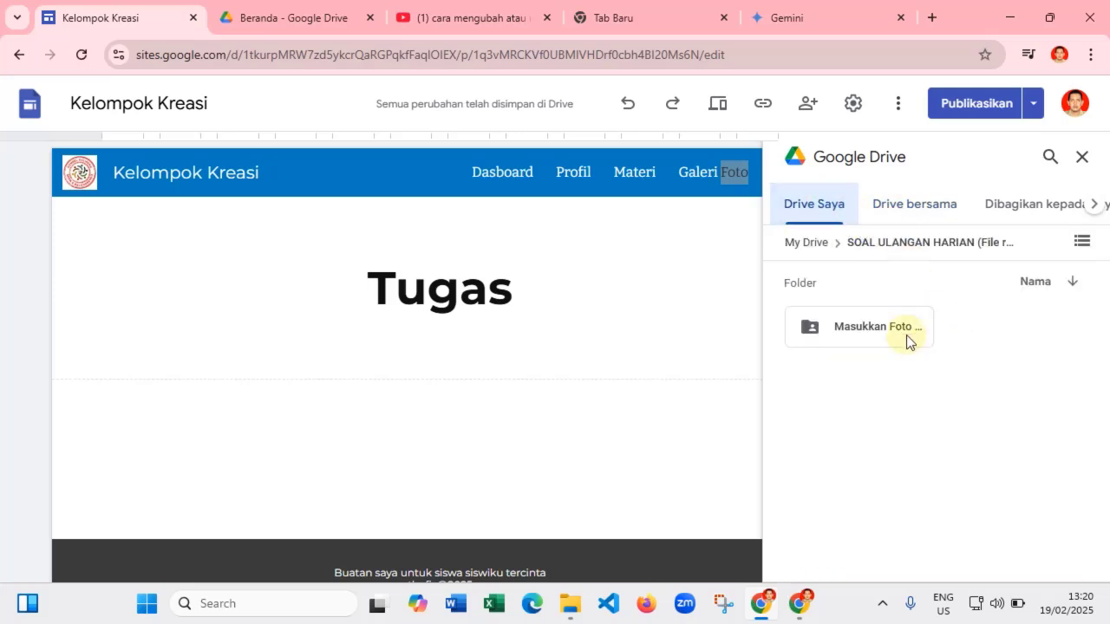
pyautogui.click(815, 243)
pyautogui.scroll(-10, 926, 409)
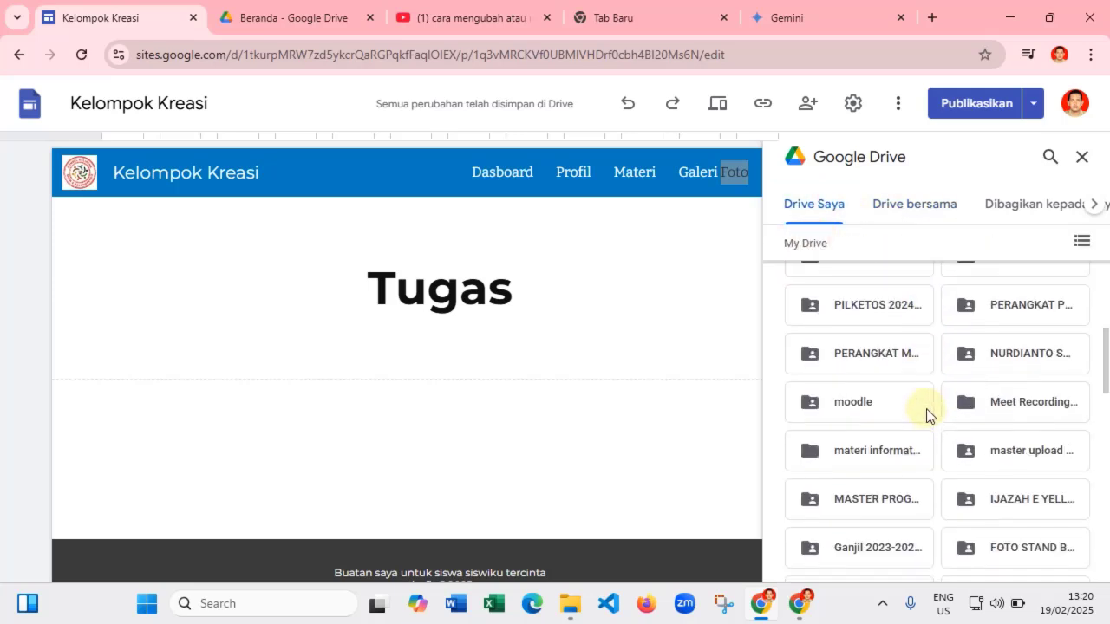
pyautogui.scroll(-5, 926, 409)
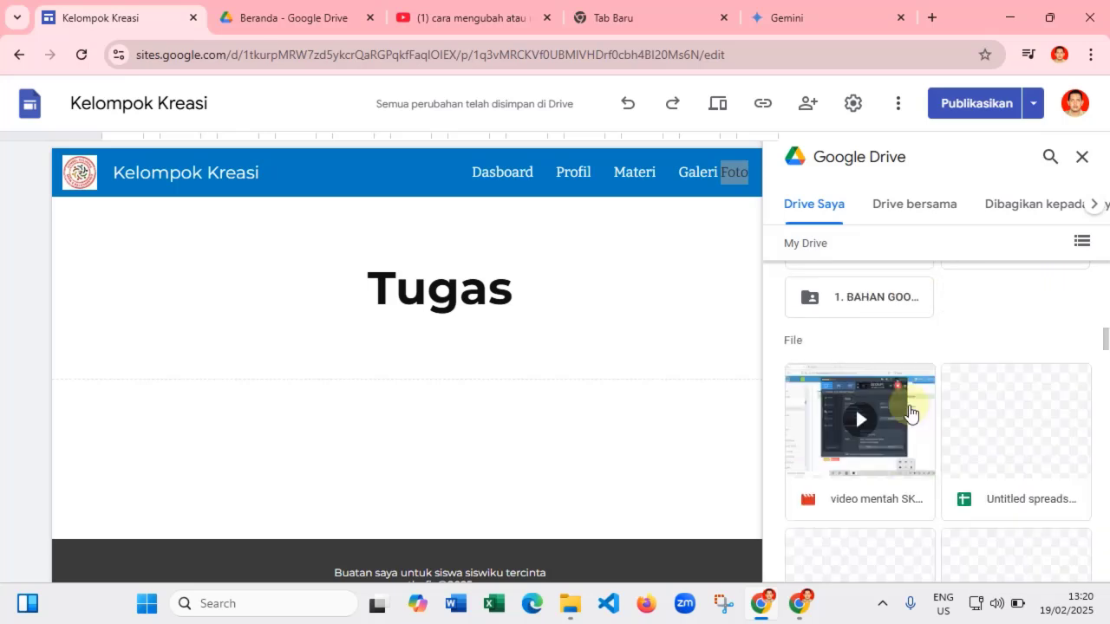
pyautogui.scroll(-2, 913, 426)
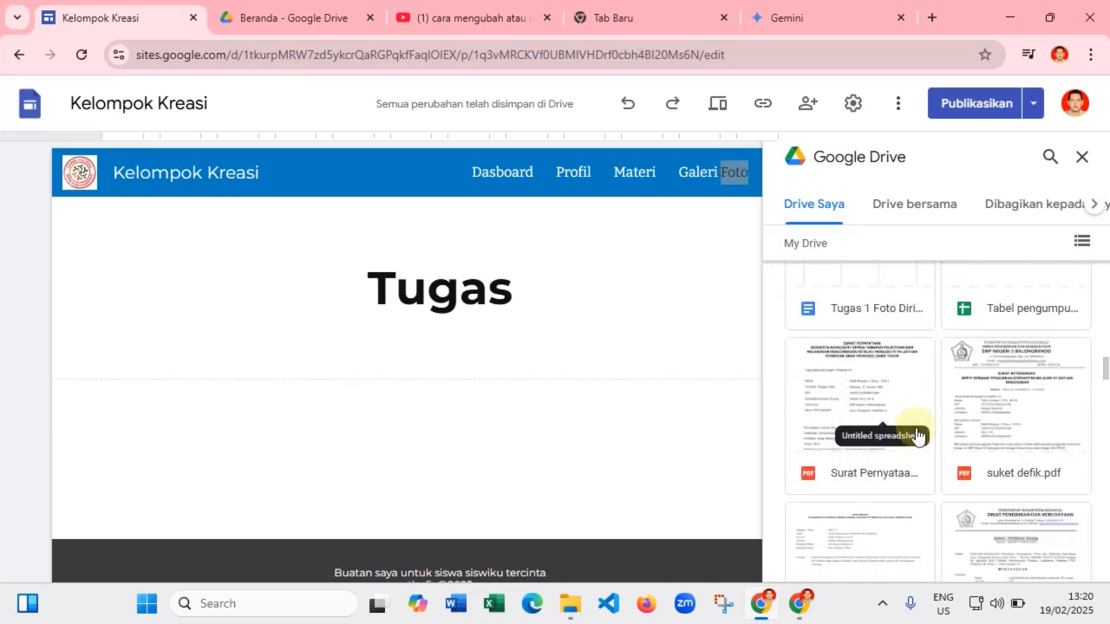
pyautogui.scroll(-2, 919, 446)
pyautogui.scroll(-6, 917, 445)
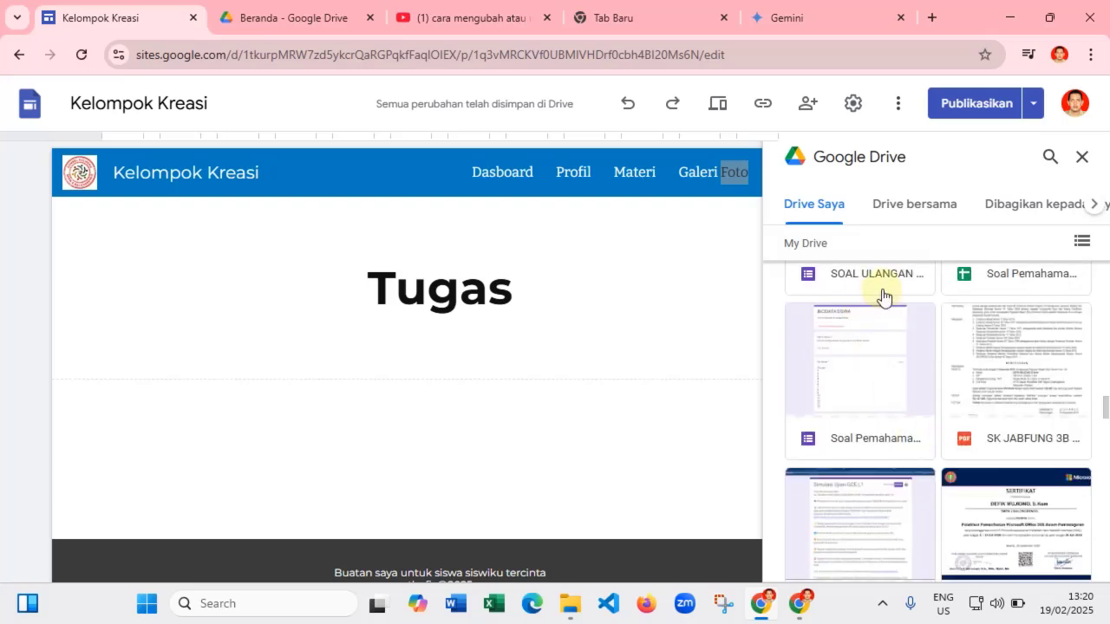
pyautogui.click(882, 290)
pyautogui.scroll(-2, 964, 453)
pyautogui.scroll(-1, 964, 456)
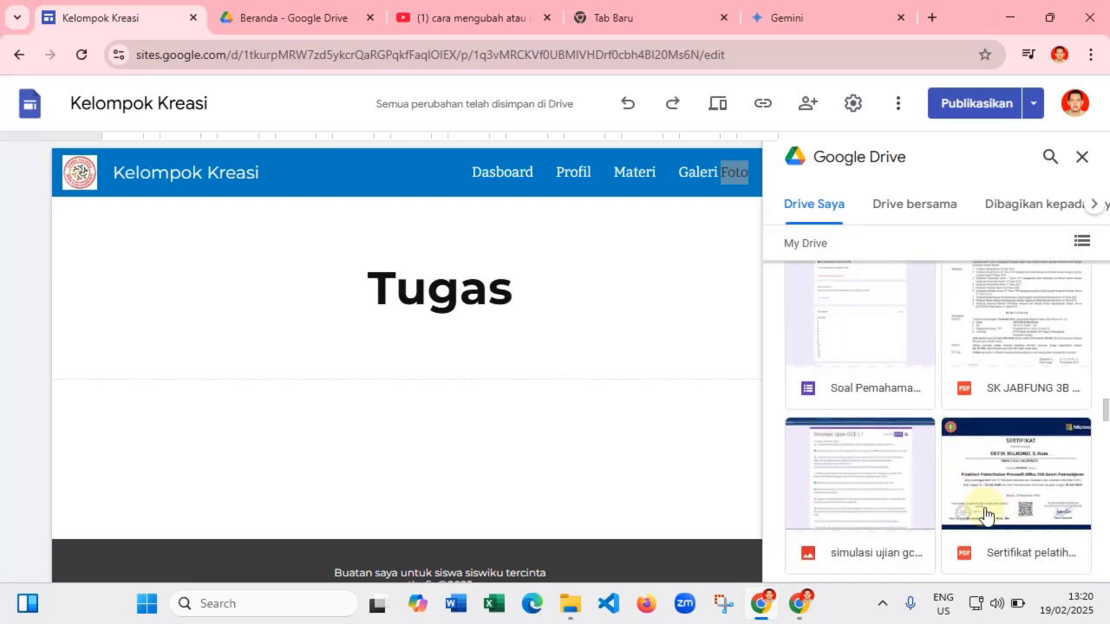
pyautogui.doubleClick(884, 372)
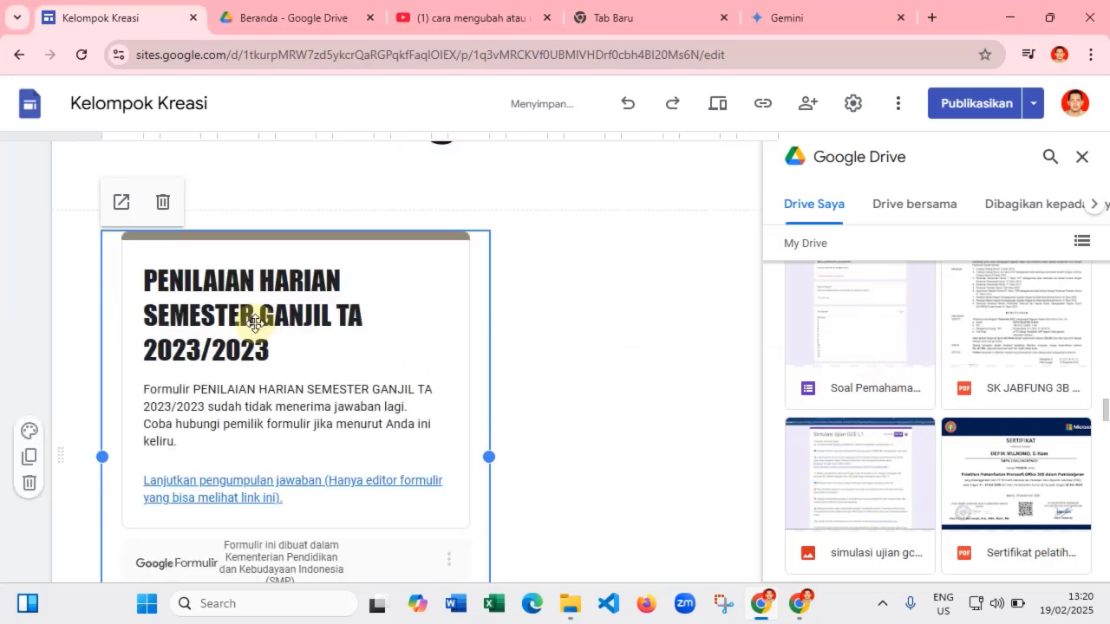
# - Centre the embedded form, close the Drive panel and move to the Dasboard page
pyautogui.scroll(-2, 287, 327)
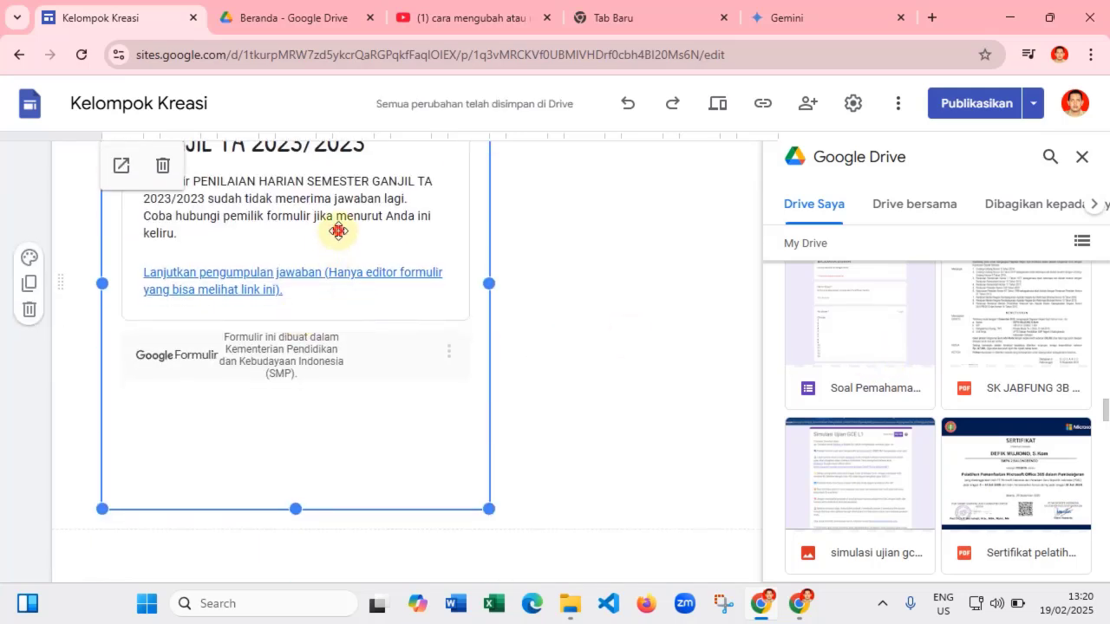
pyautogui.moveTo(339, 231); pyautogui.dragTo(387, 237)
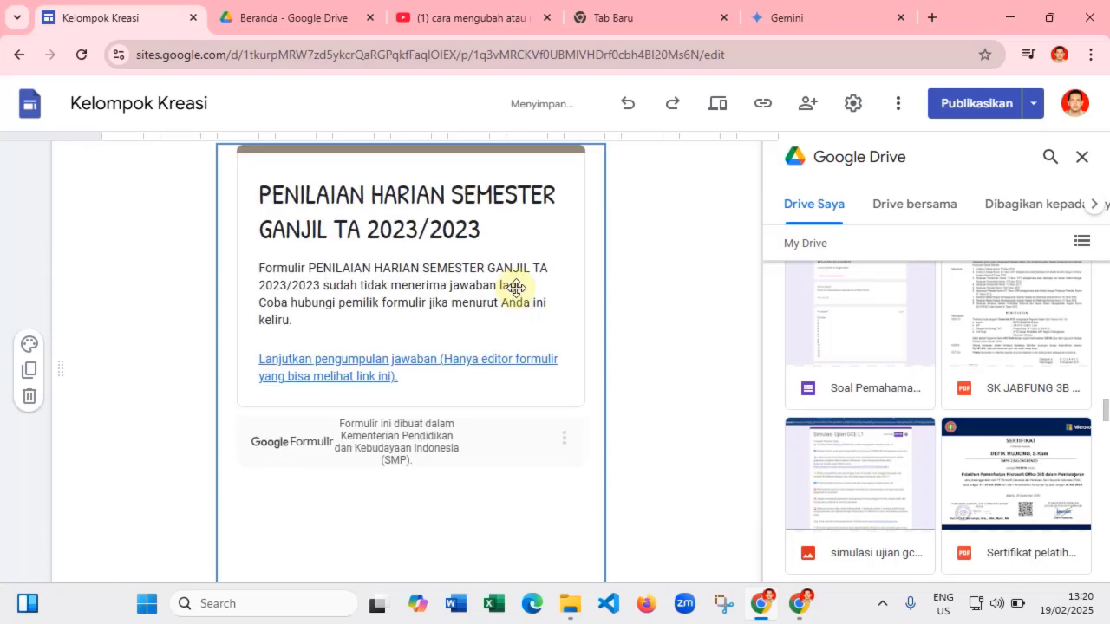
pyautogui.scroll(3, 516, 288)
pyautogui.scroll(-1, 572, 321)
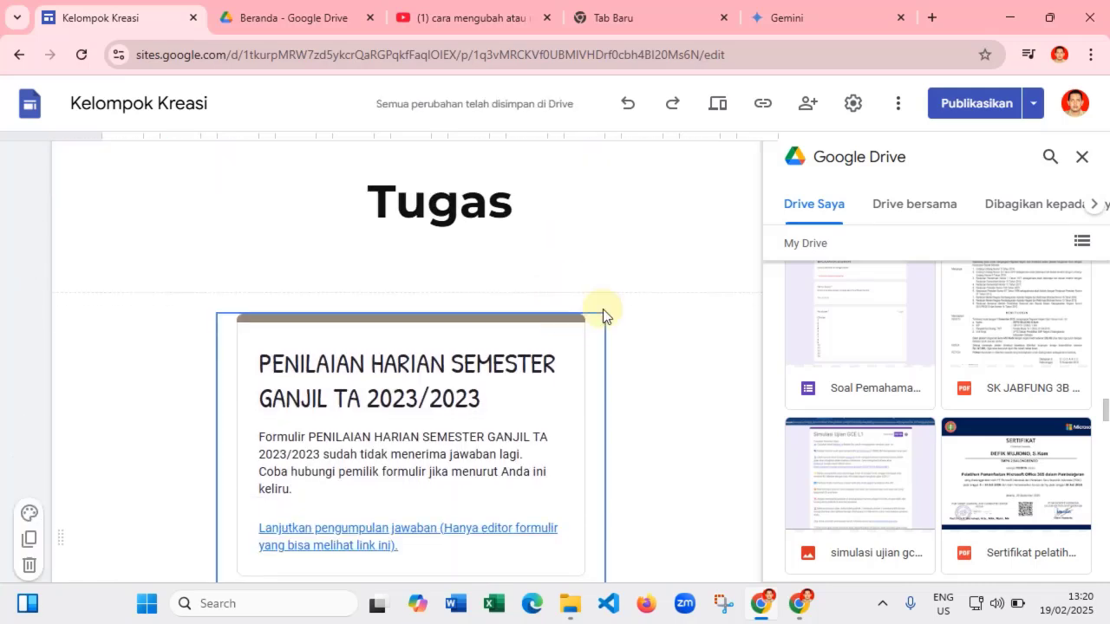
pyautogui.scroll(-2, 602, 315)
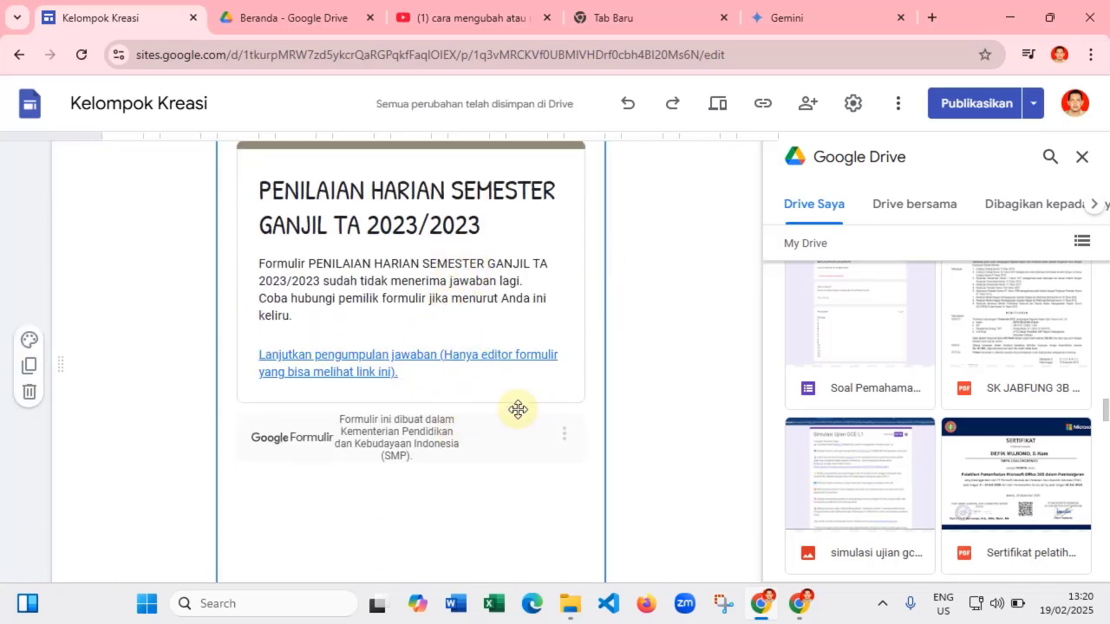
pyautogui.scroll(-3, 558, 408)
pyautogui.scroll(3, 597, 364)
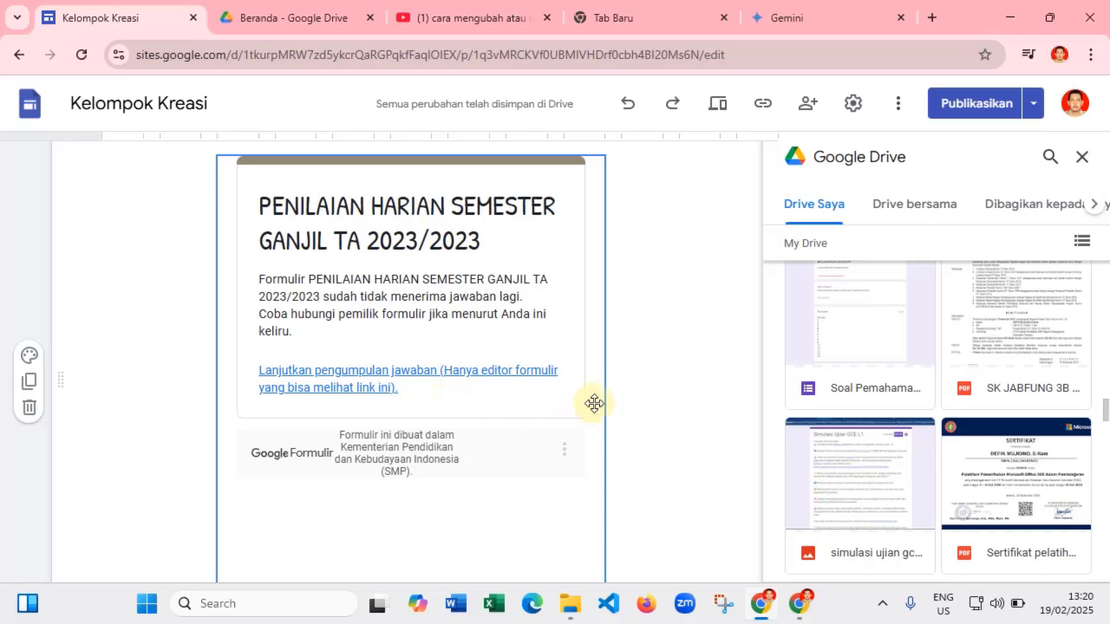
pyautogui.scroll(3, 652, 357)
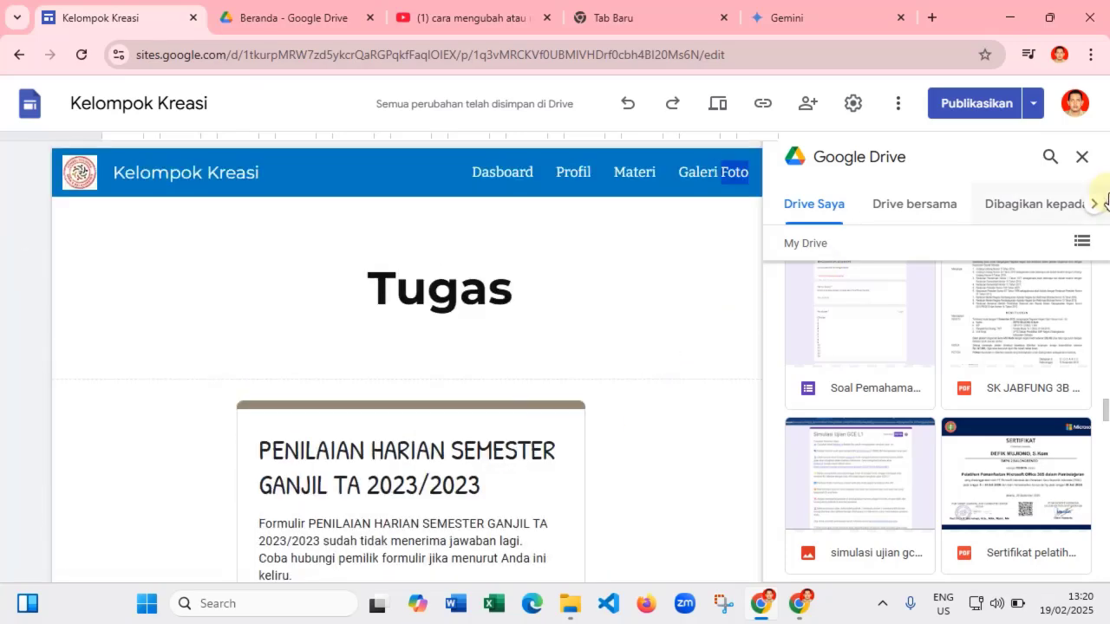
pyautogui.click(1082, 156)
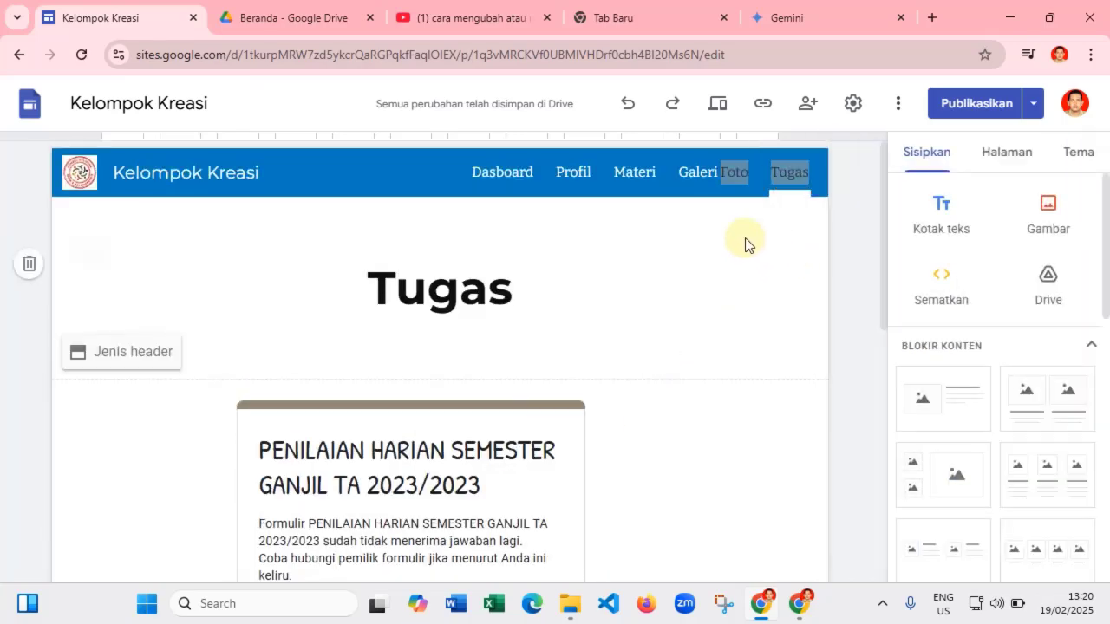
pyautogui.doubleClick(731, 241)
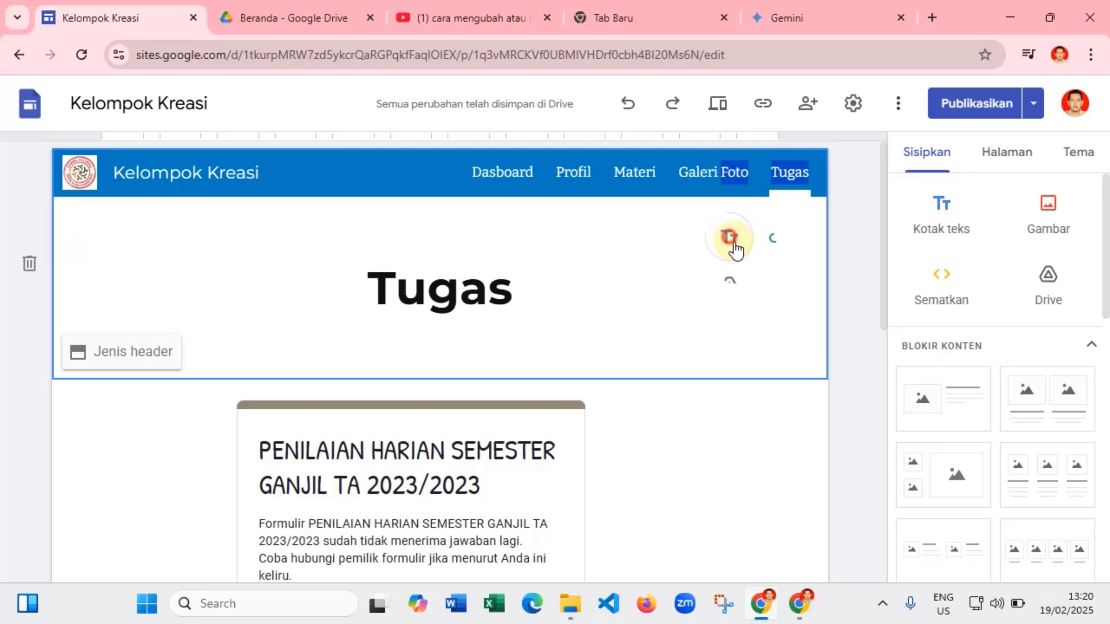
pyautogui.click(490, 175)
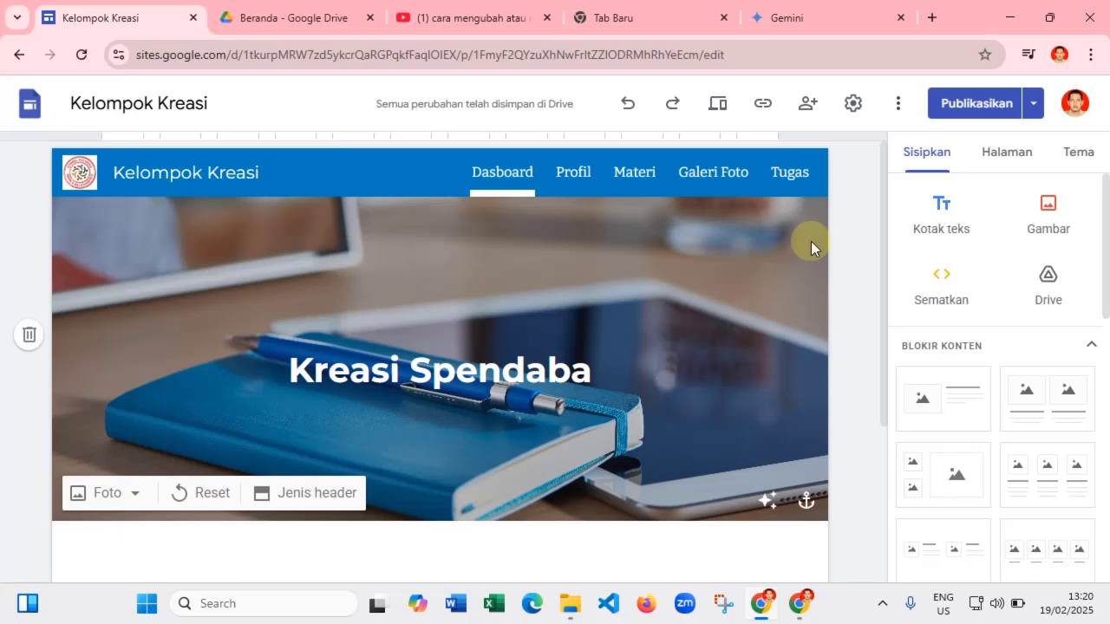
# - Set the draft's general access to 'Siapa saja yang memiliki link' with the Pelihat role
pyautogui.click(807, 106)
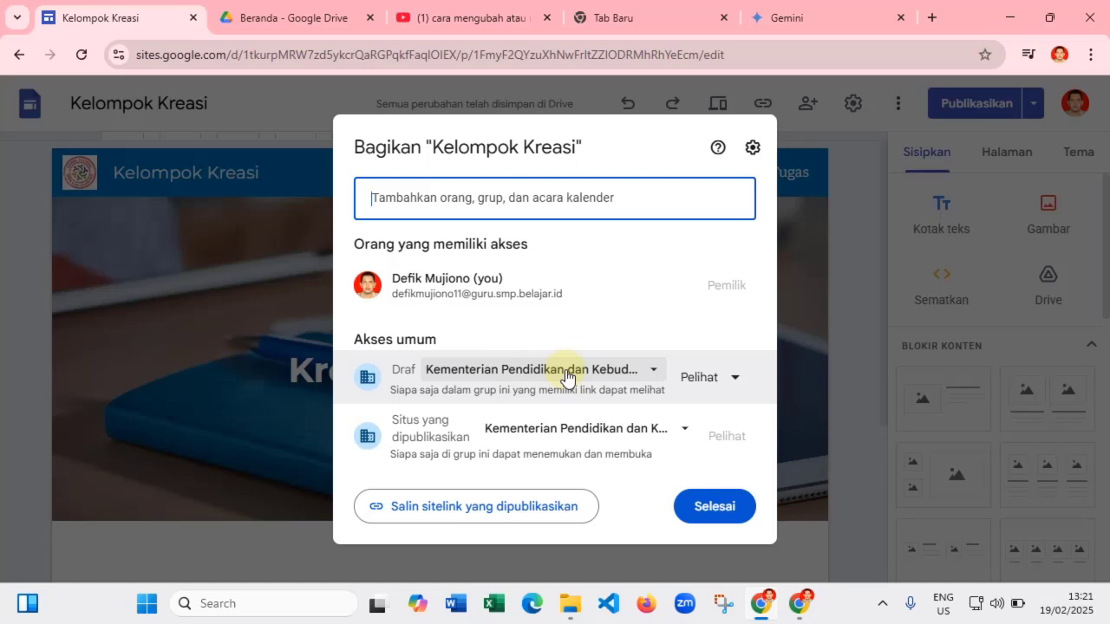
pyautogui.click(568, 373)
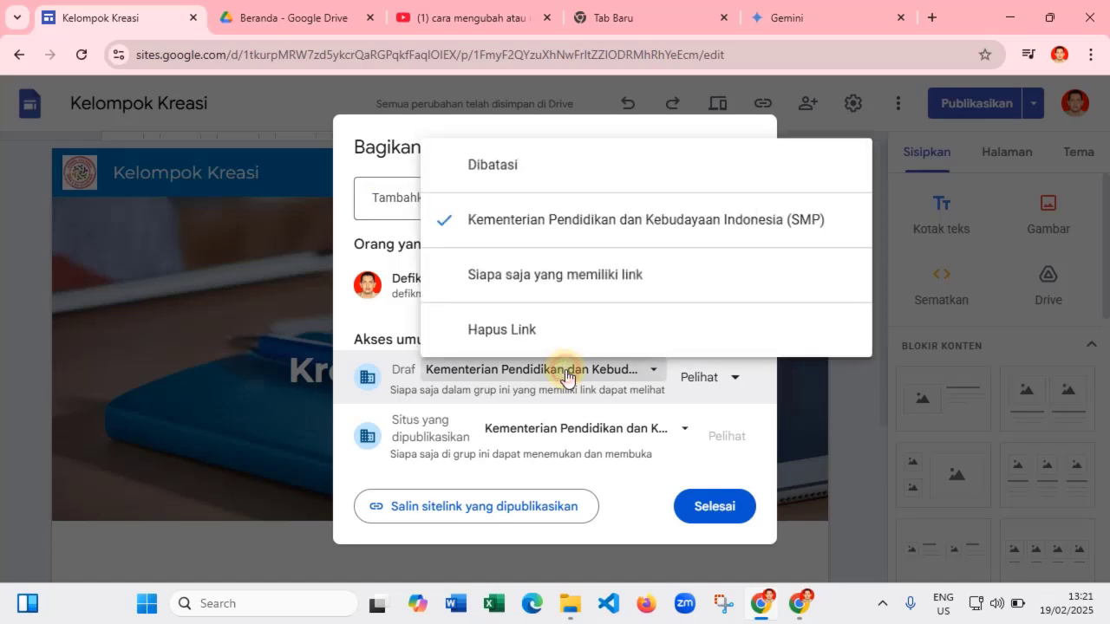
pyautogui.click(556, 274)
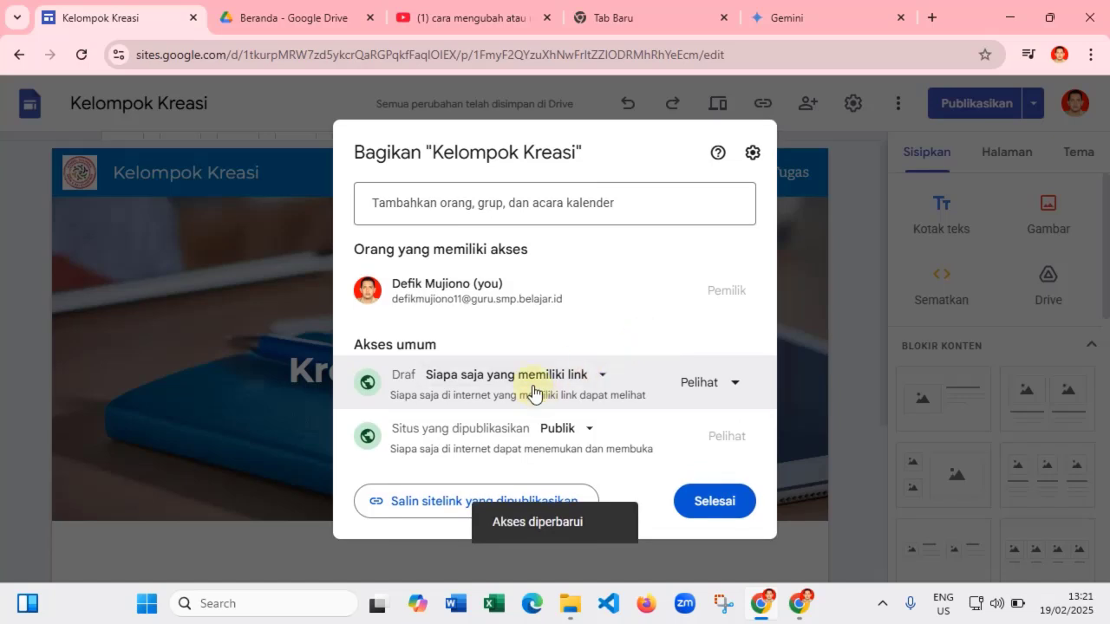
pyautogui.click(709, 385)
pyautogui.click(710, 385)
pyautogui.click(710, 385)
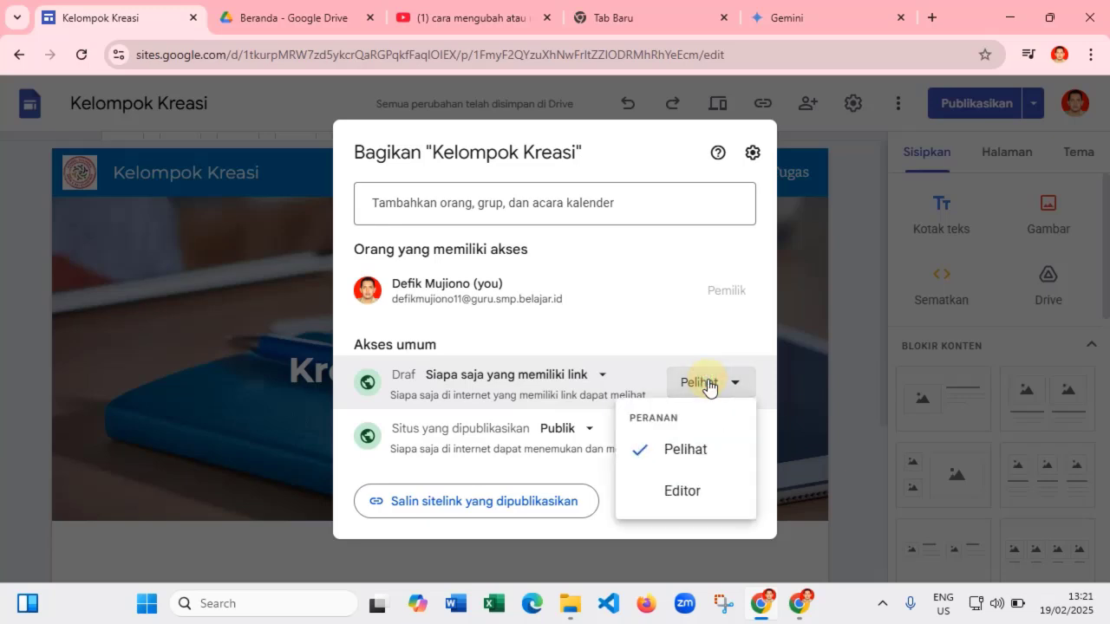
pyautogui.click(673, 449)
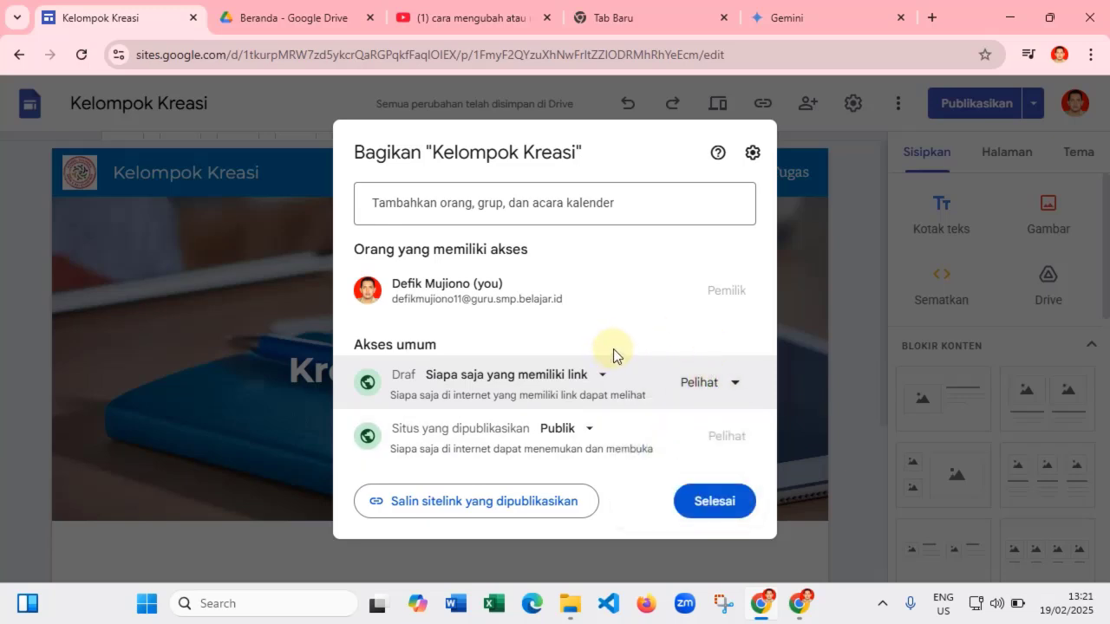
pyautogui.click(718, 507)
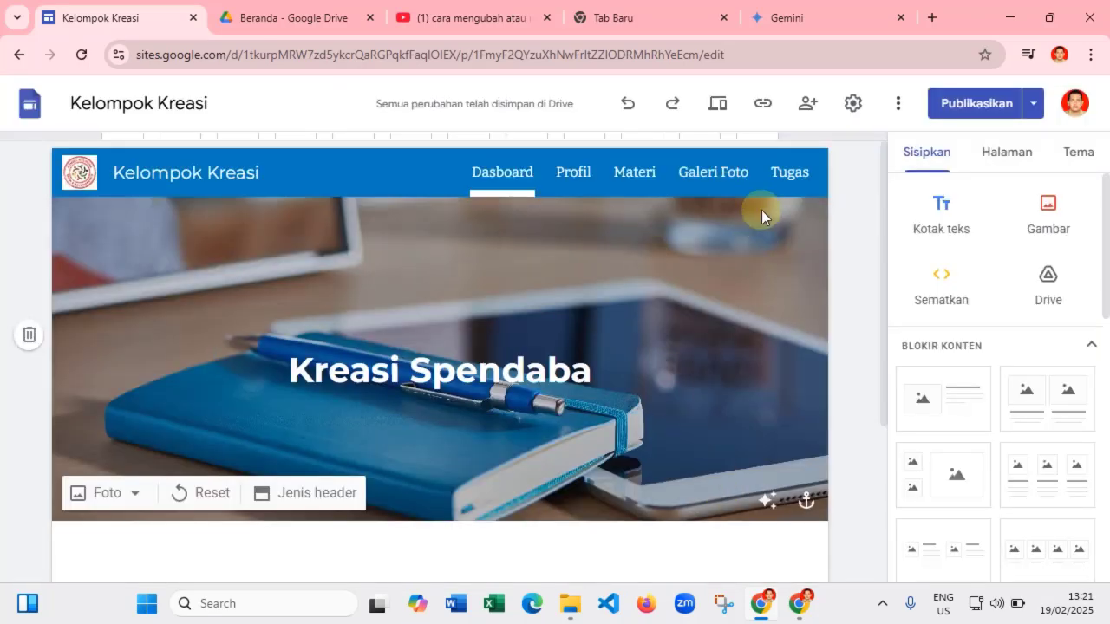
# - Copy the published site's public link and load it in a maximized Microsoft Edge window
pyautogui.click(761, 106)
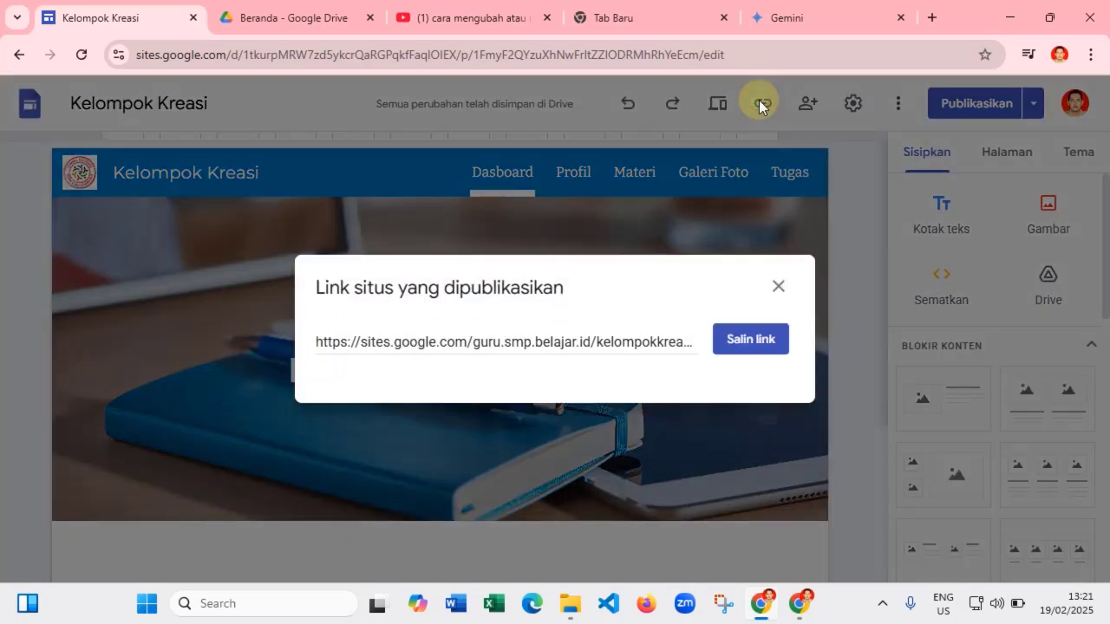
pyautogui.click(750, 340)
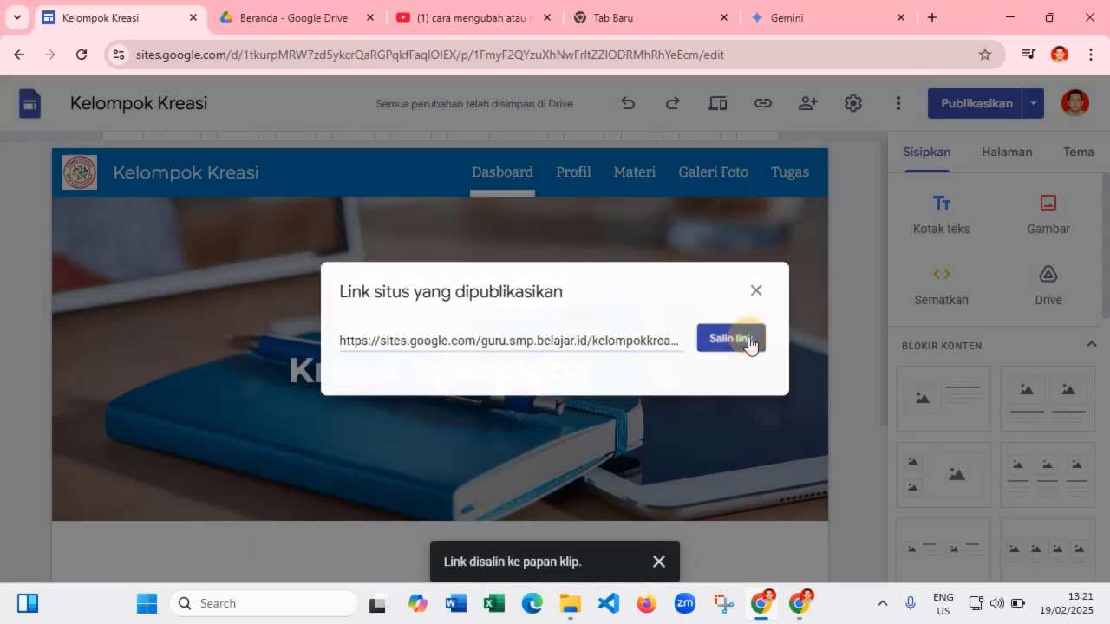
pyautogui.click(532, 607)
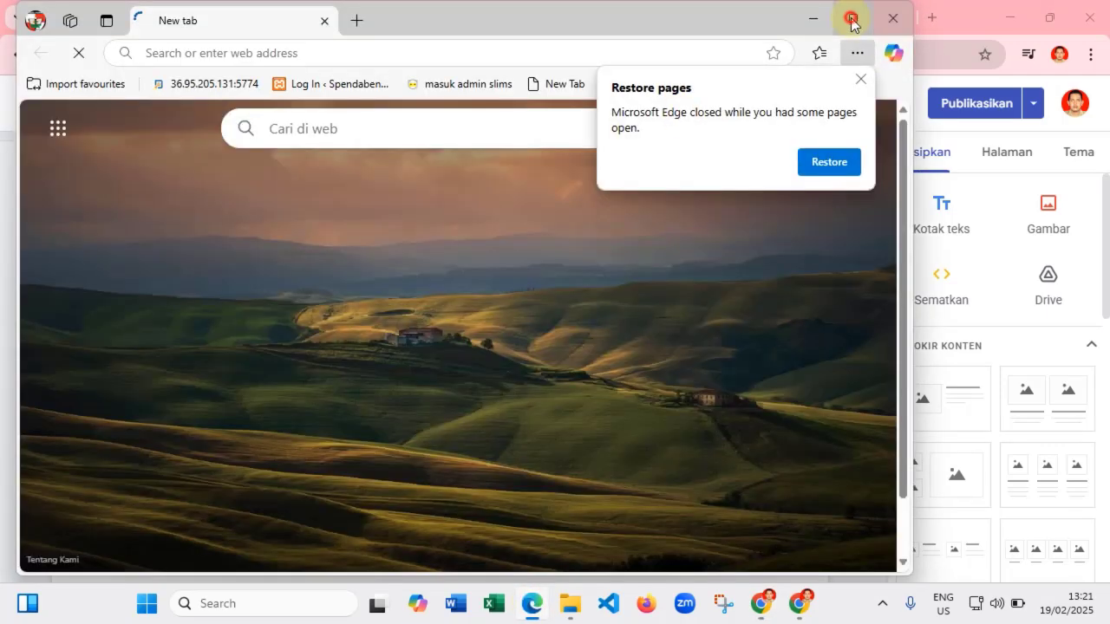
pyautogui.click(853, 19)
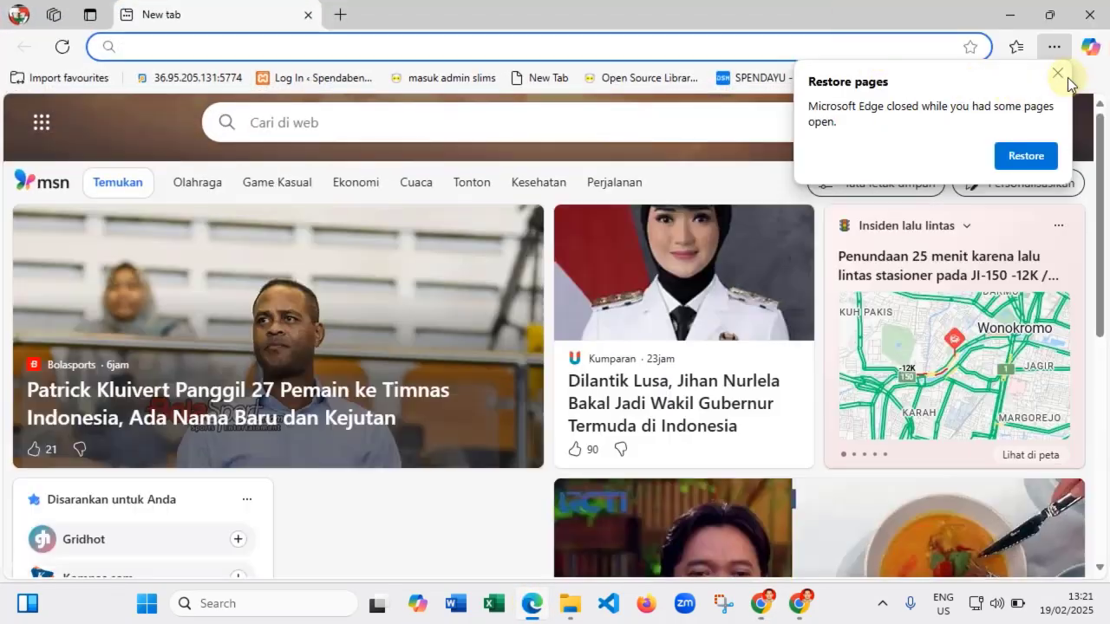
pyautogui.click(1058, 74)
pyautogui.click(220, 45)
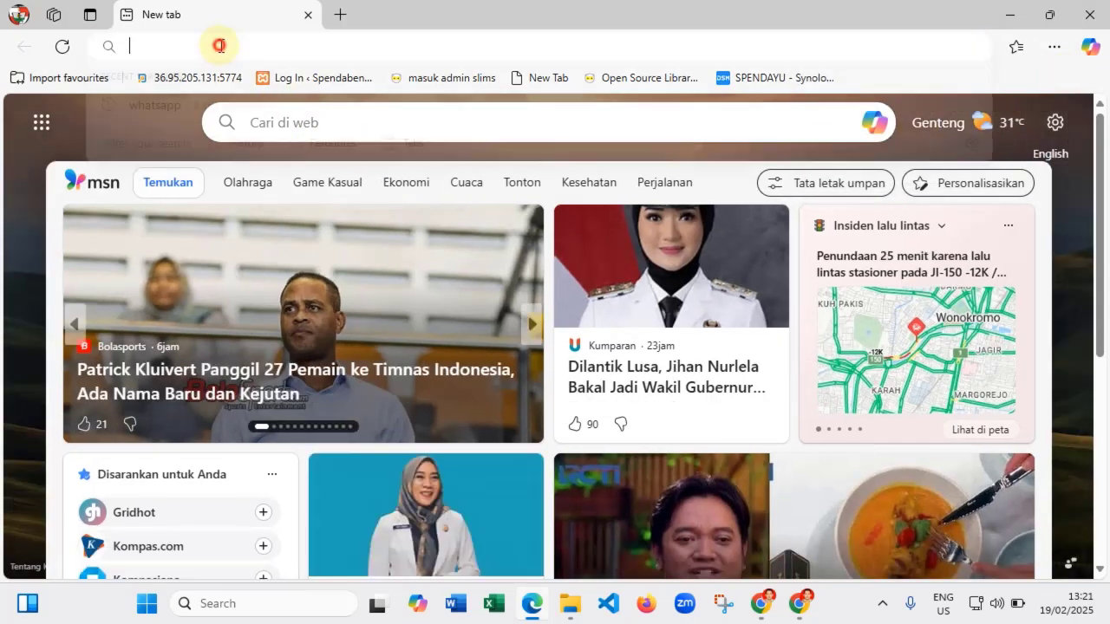
pyautogui.rightClick(219, 48)
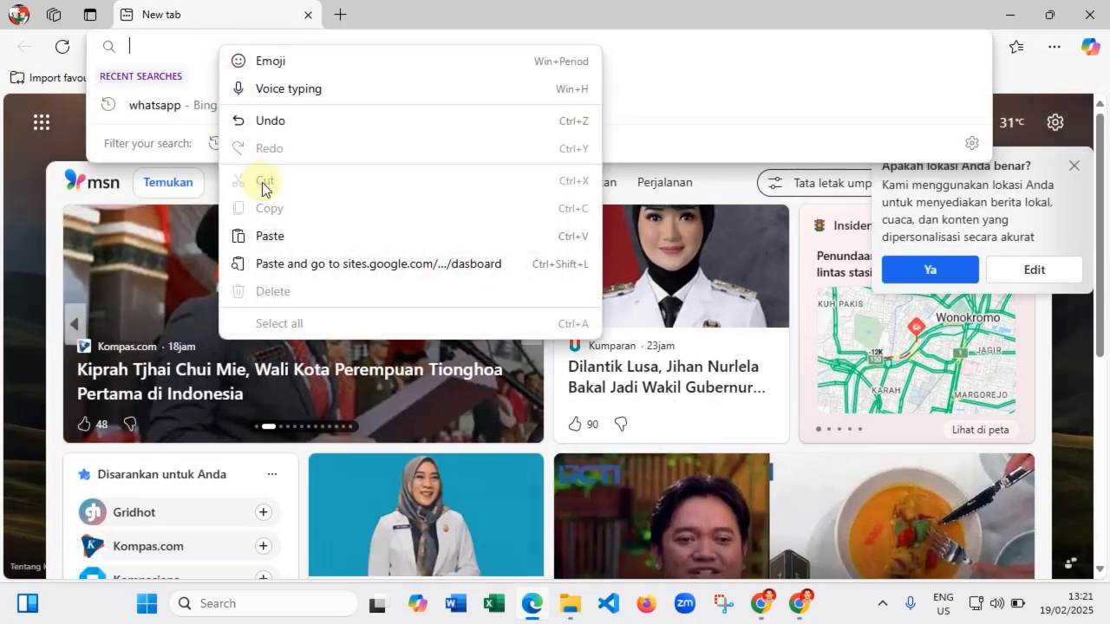
pyautogui.click(269, 232)
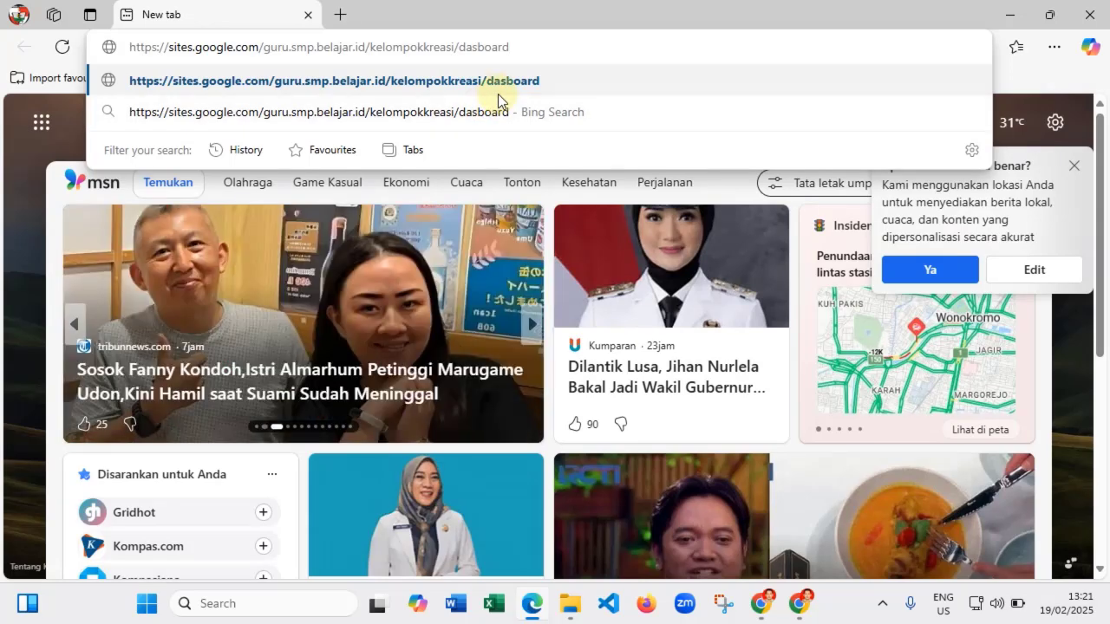
pyautogui.press('Return')
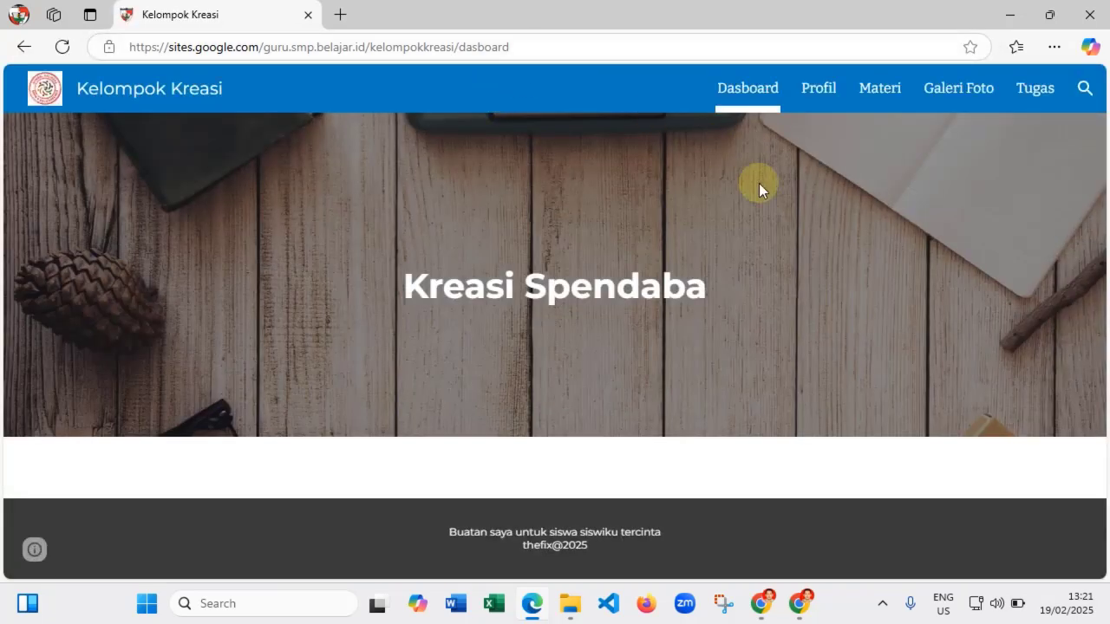
# - View the live Profil page, then scroll through the live Materi page
pyautogui.click(827, 91)
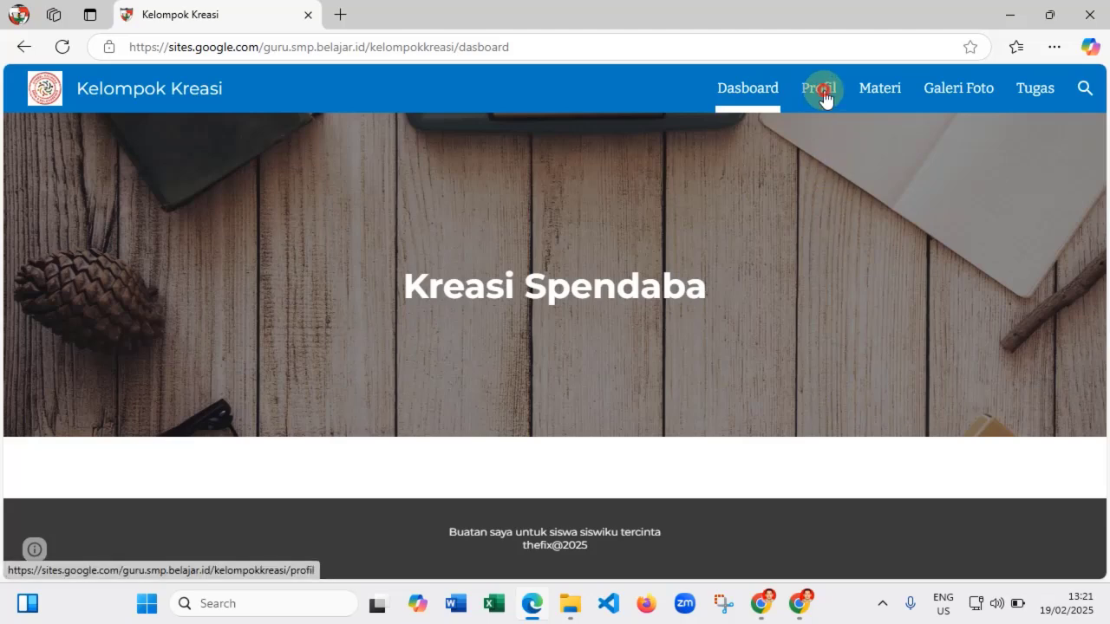
pyautogui.scroll(-5, 773, 260)
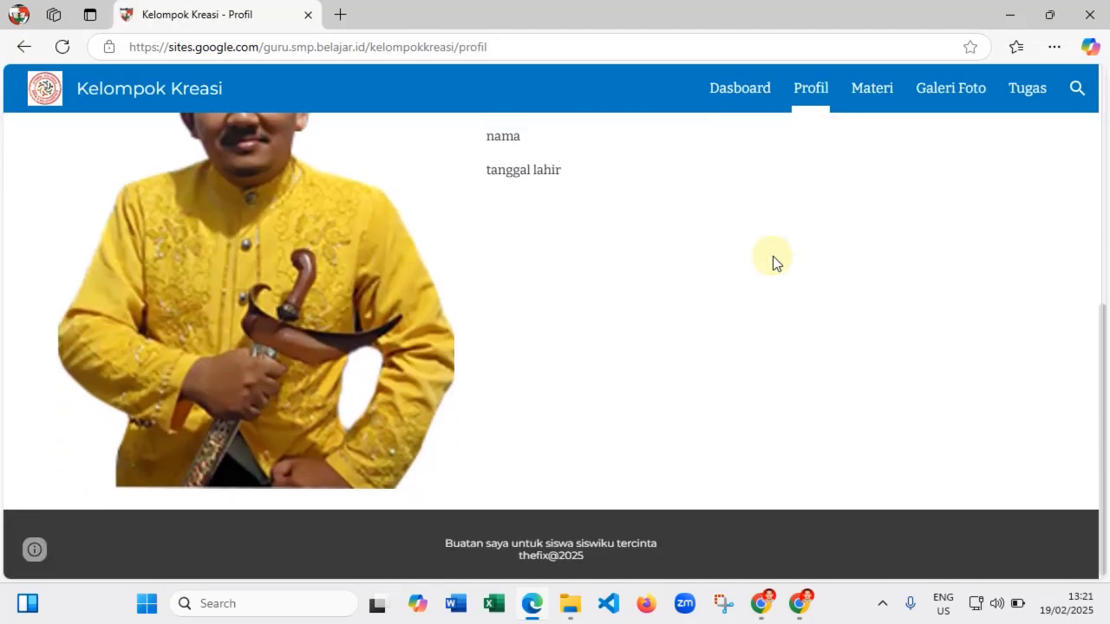
pyautogui.scroll(5, 772, 256)
pyautogui.click(867, 91)
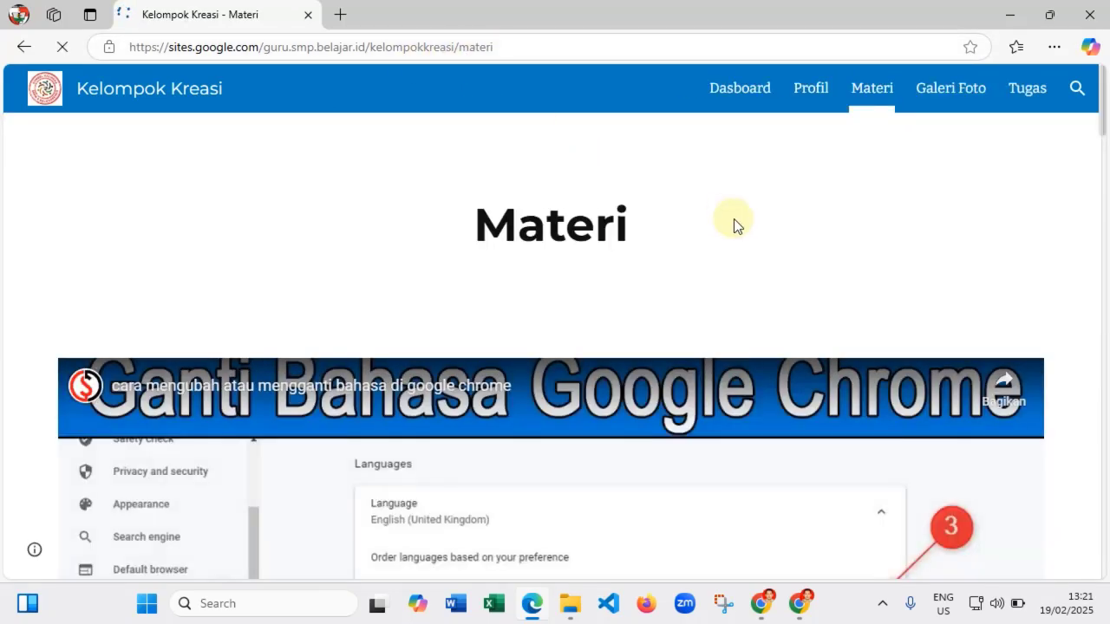
pyautogui.scroll(-15, 734, 224)
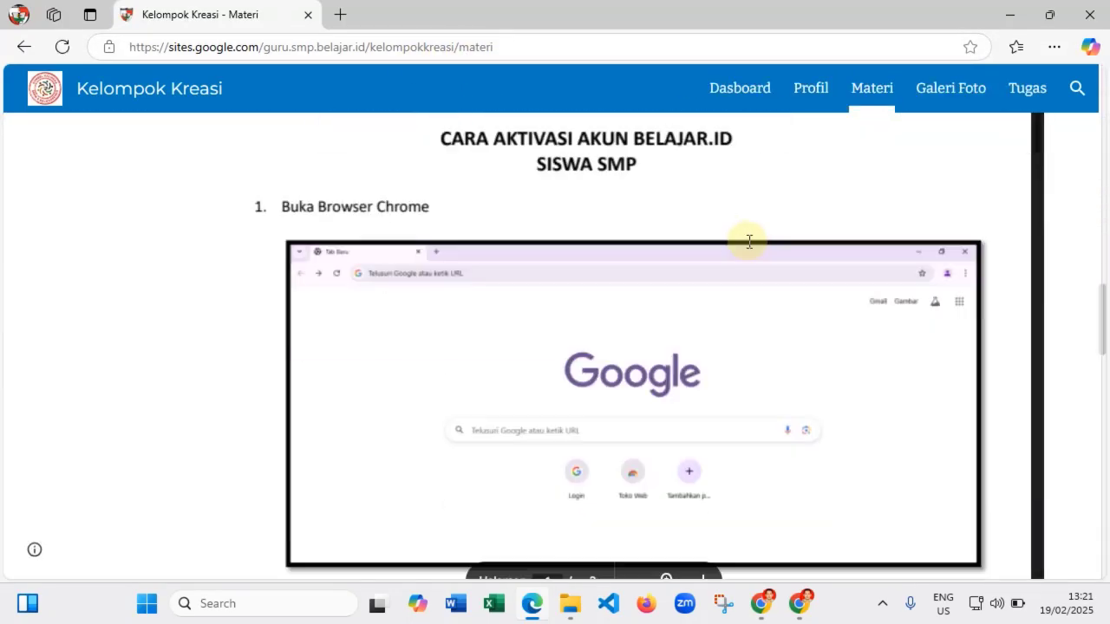
pyautogui.scroll(-7, 748, 240)
pyautogui.scroll(5, 747, 238)
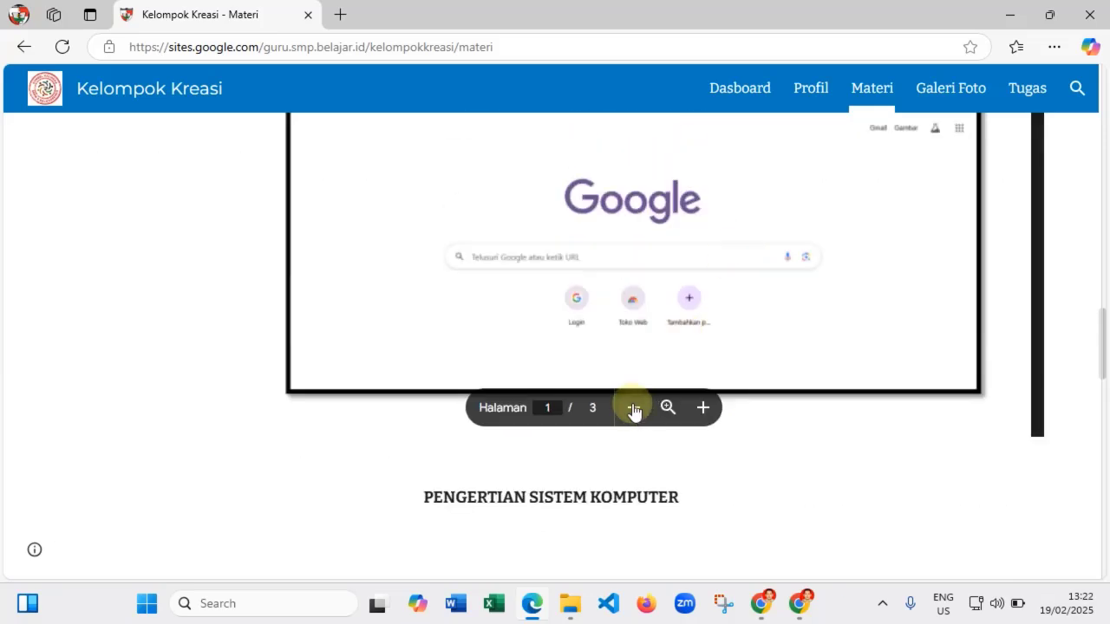
pyautogui.scroll(-3, 681, 268)
pyautogui.scroll(3, 683, 270)
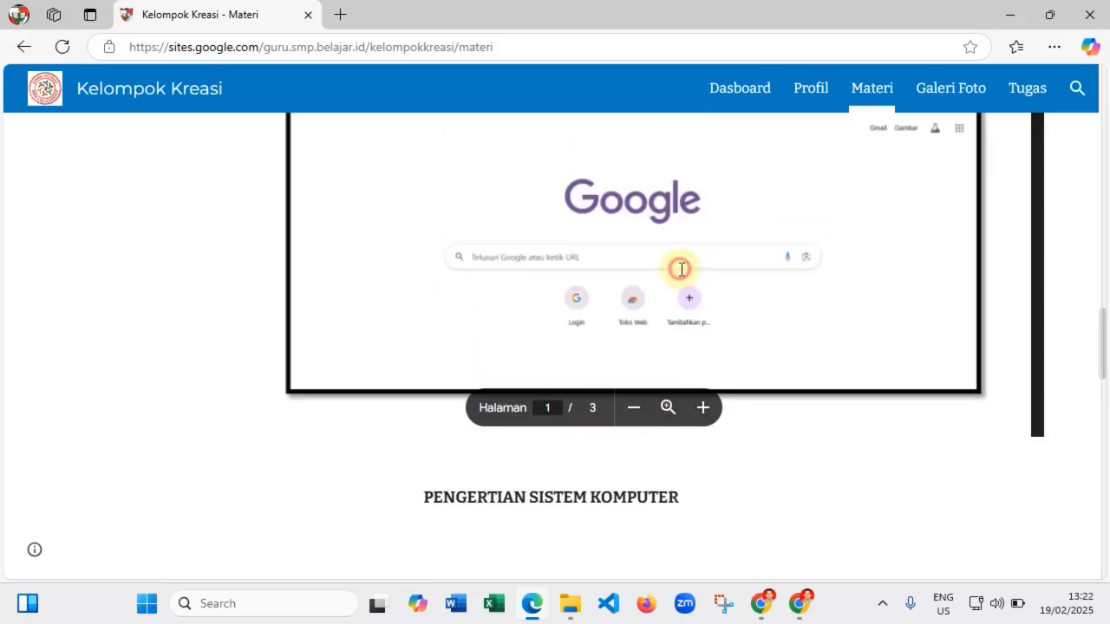
pyautogui.scroll(-5, 681, 269)
pyautogui.scroll(5, 682, 269)
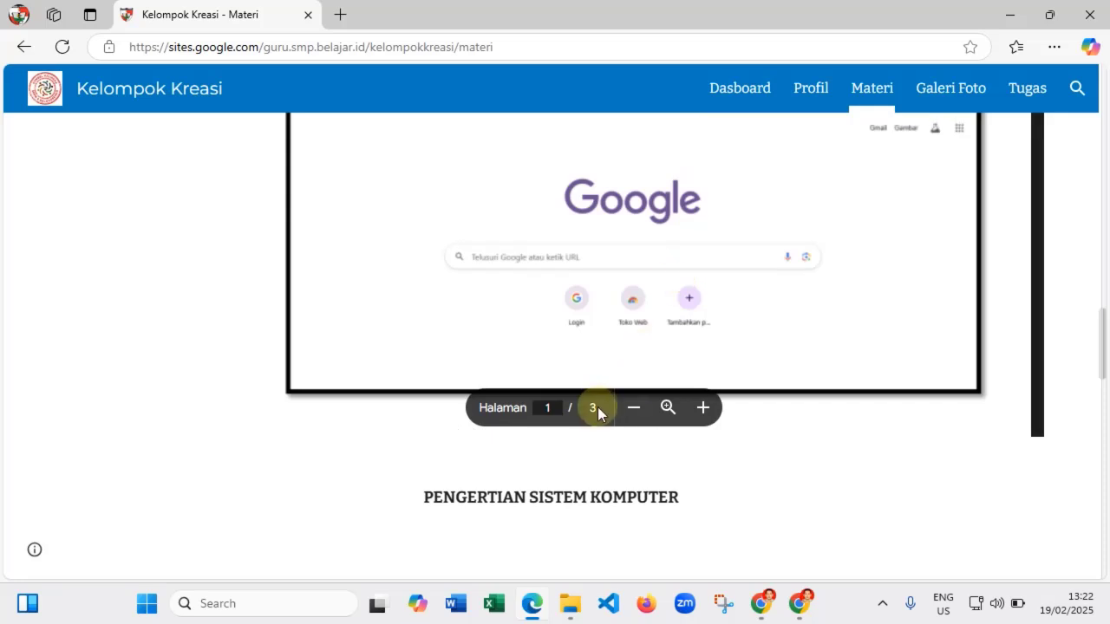
# - Zoom the Materi page's embedded PDF in and back out, then go to Galeri Foto
pyautogui.click(702, 408)
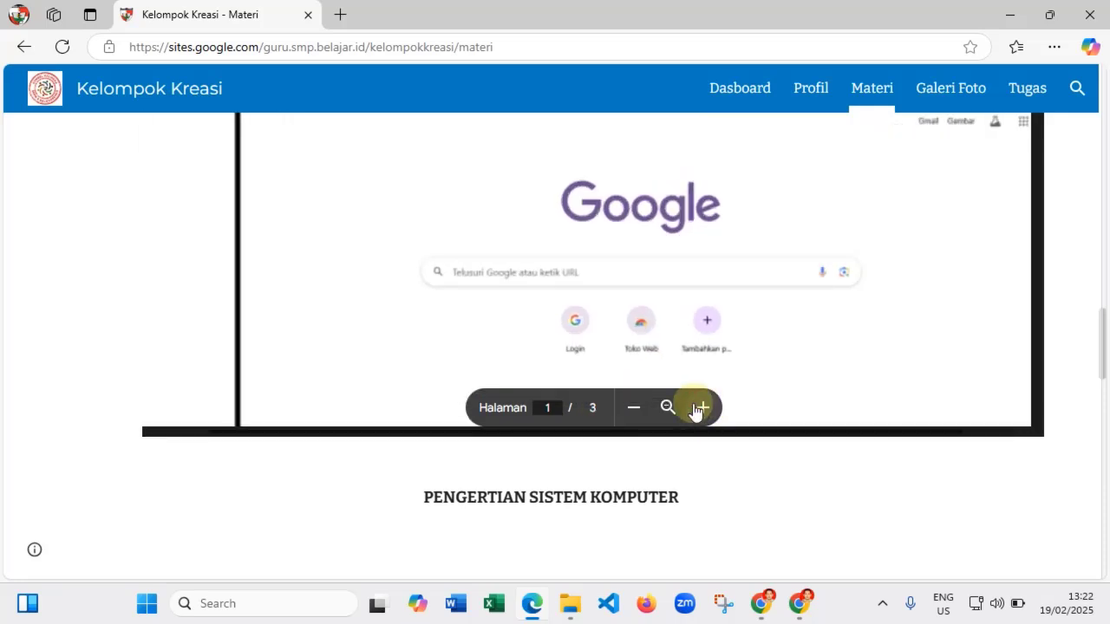
pyautogui.click(638, 408)
pyautogui.scroll(-5, 783, 321)
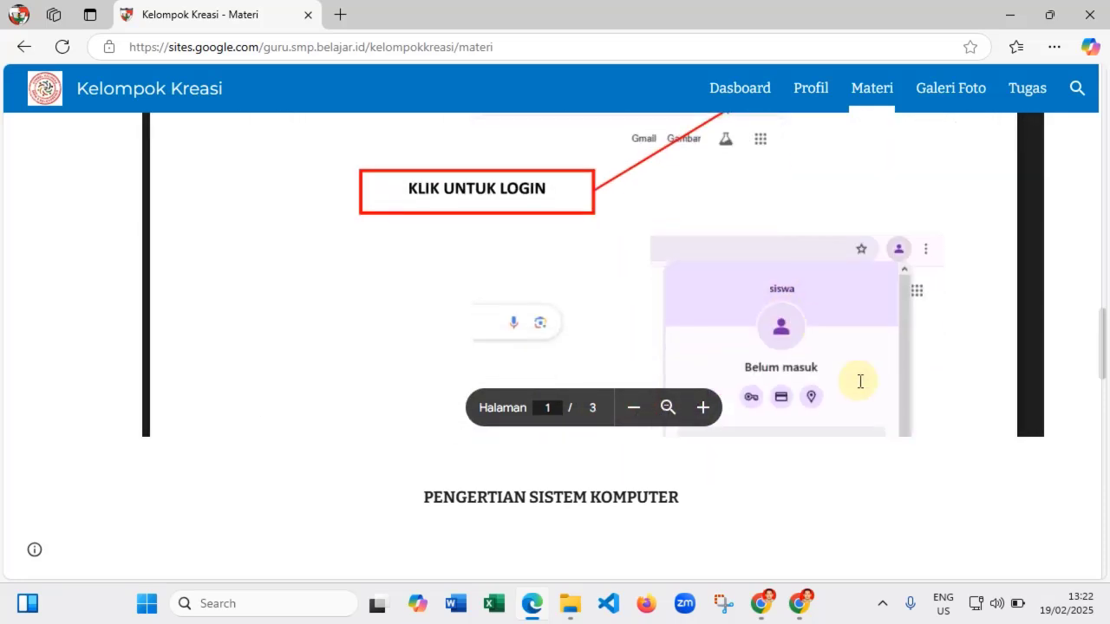
pyautogui.scroll(-10, 860, 382)
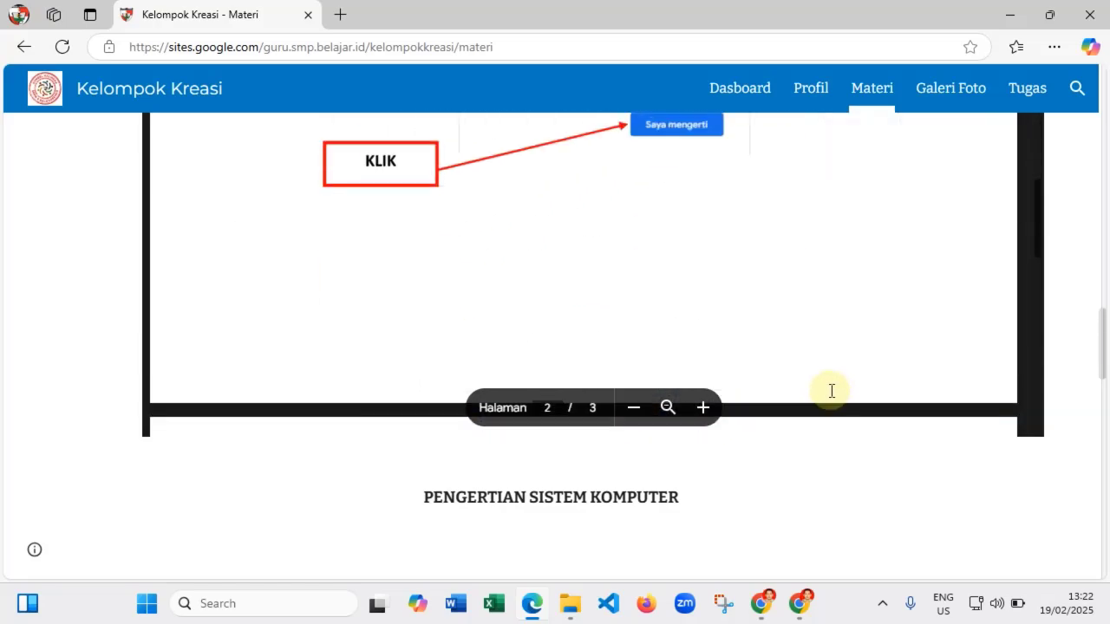
pyautogui.scroll(-12, 831, 391)
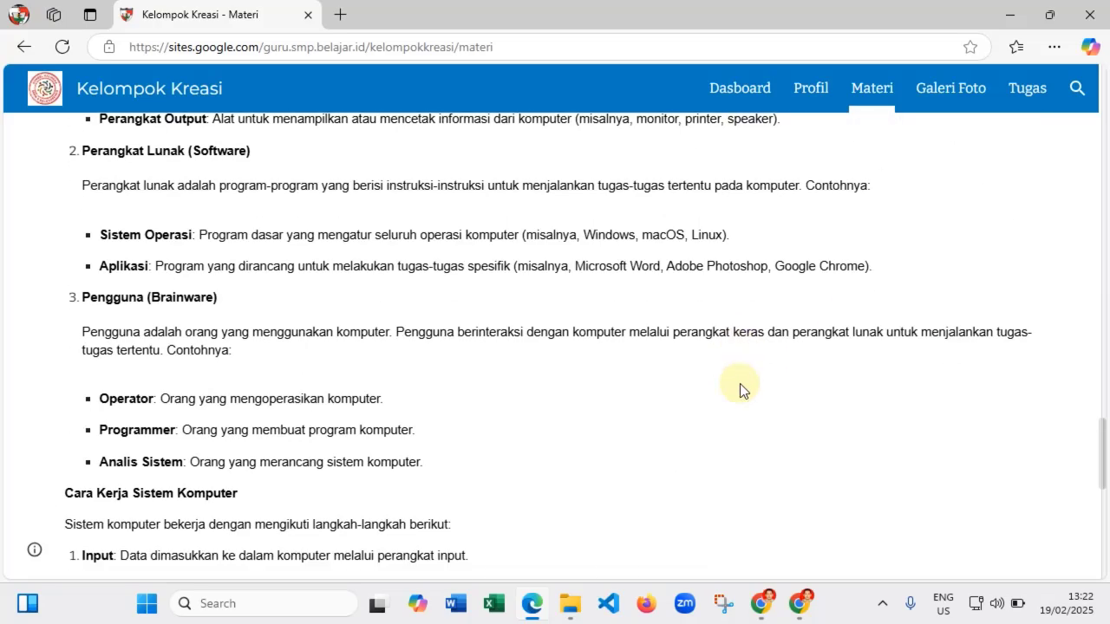
pyautogui.scroll(-8, 740, 384)
pyautogui.scroll(15, 740, 384)
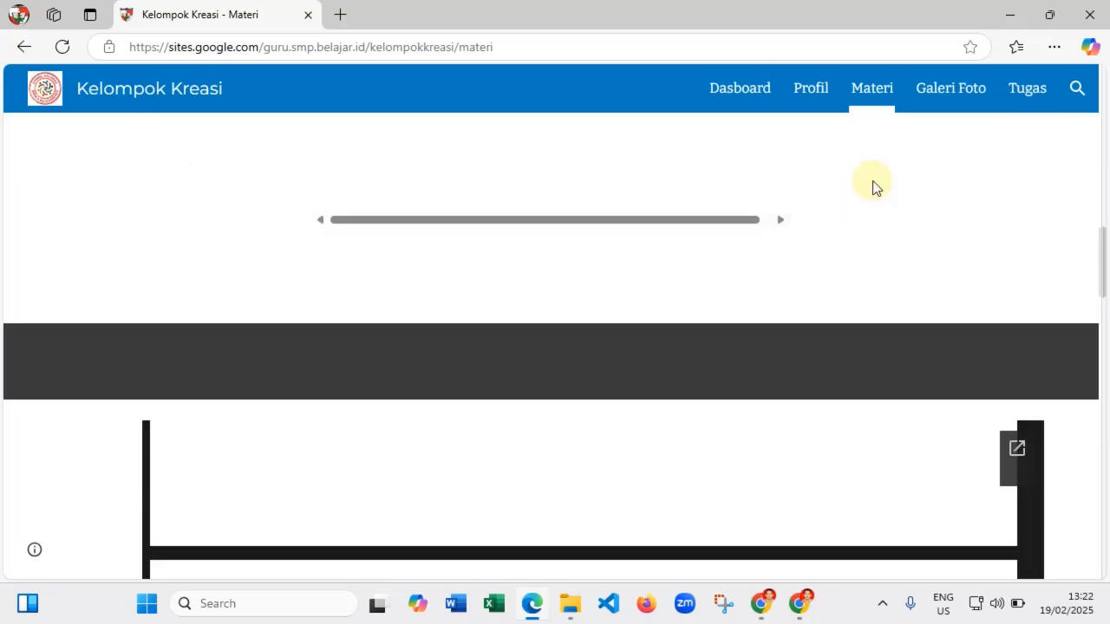
pyautogui.click(957, 91)
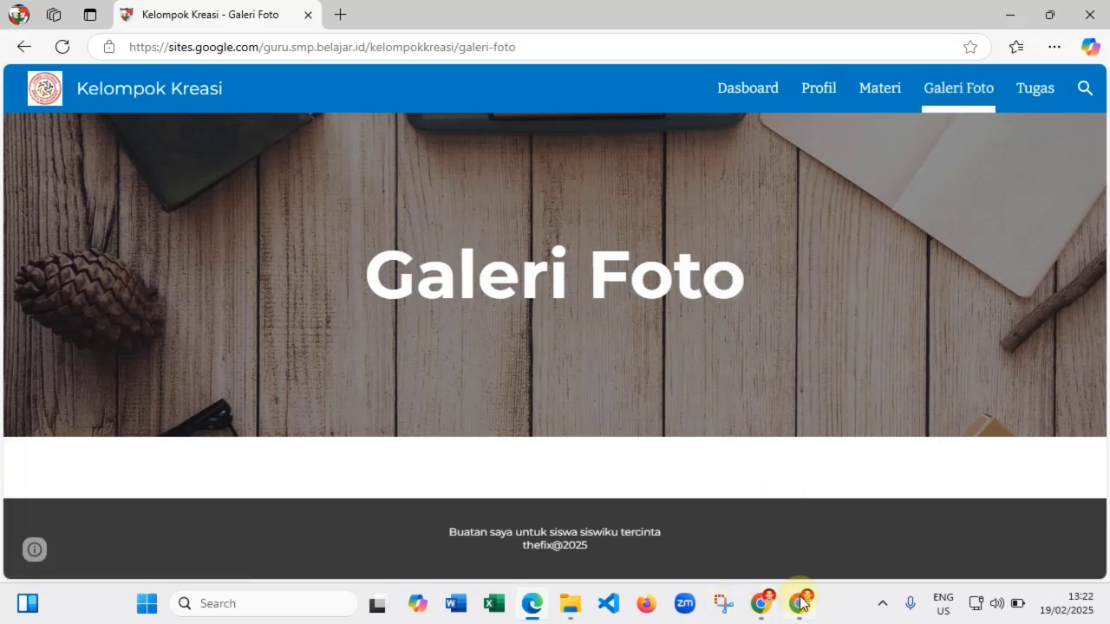
# - Publish the reviewed site changes from the Chrome editor and return to Edge's live Galeri Foto page
pyautogui.click(767, 604)
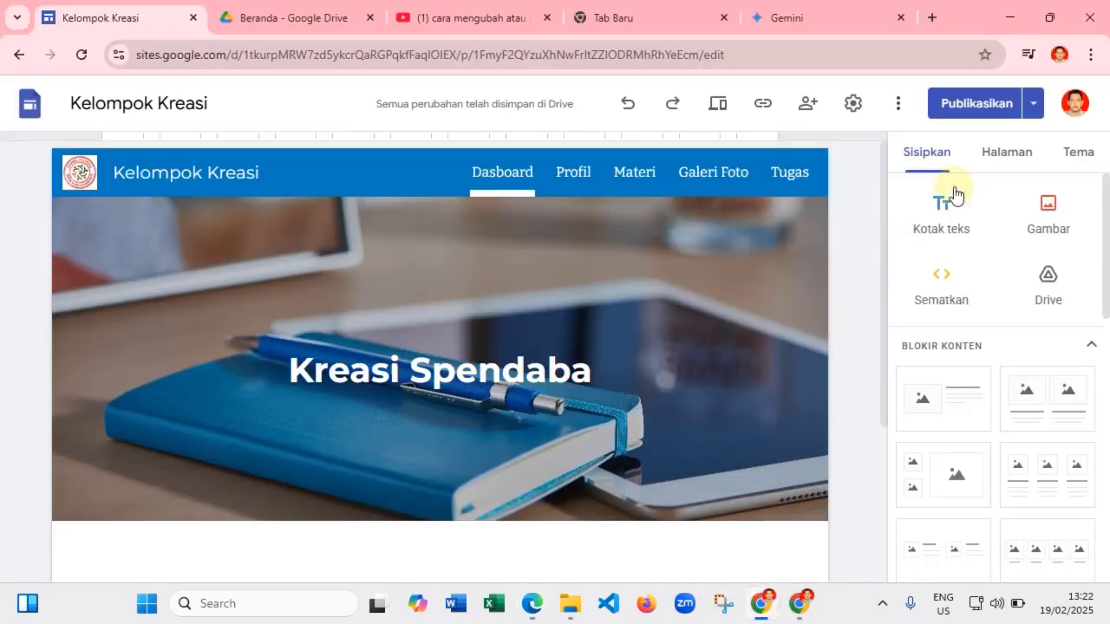
pyautogui.click(986, 105)
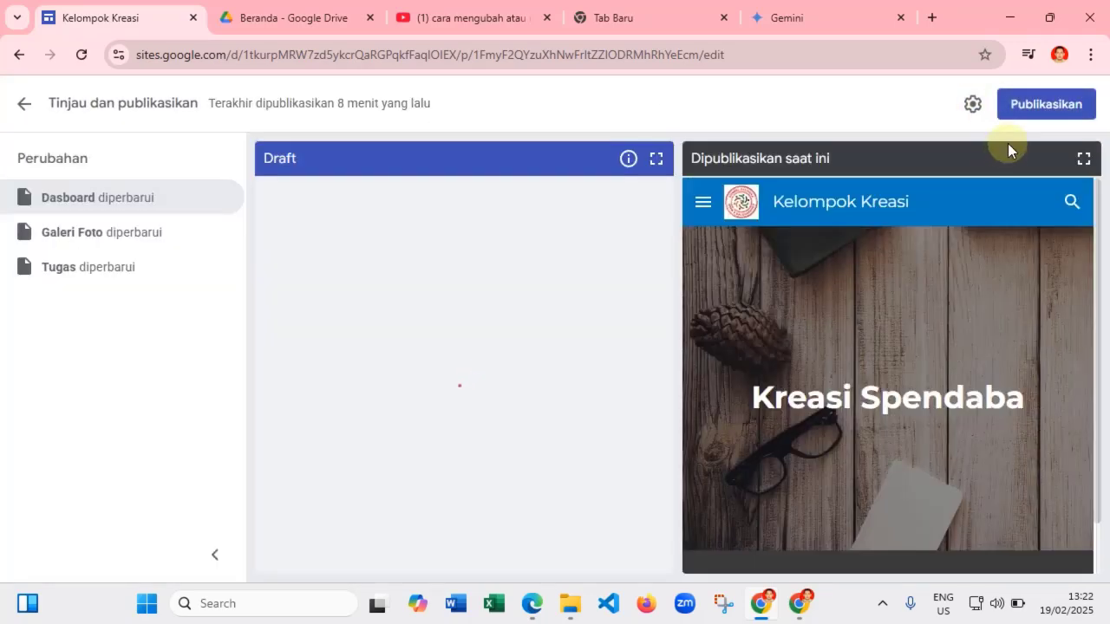
pyautogui.click(1037, 106)
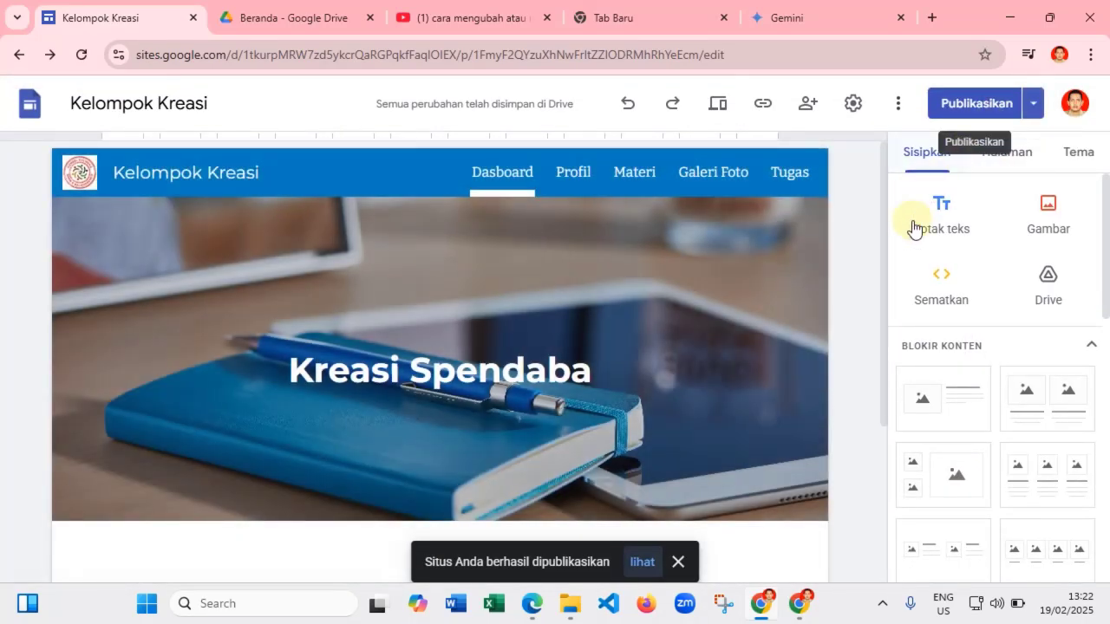
pyautogui.click(531, 603)
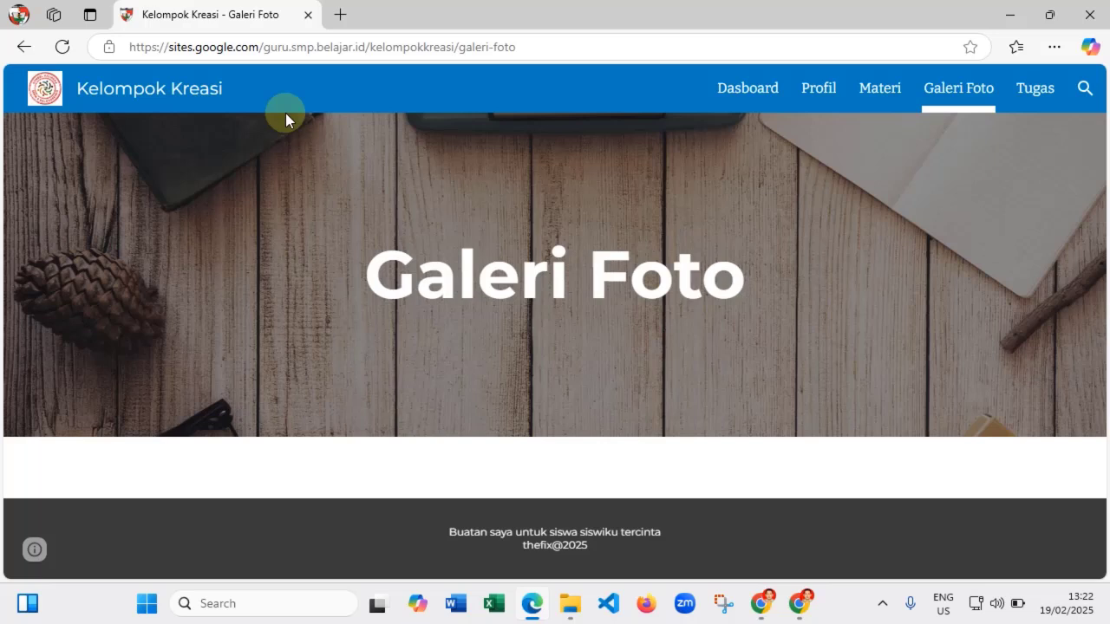
# - Reload the live Galeri Foto page, check the new Kegiatan photos and carousel, then return to the editor
pyautogui.click(63, 48)
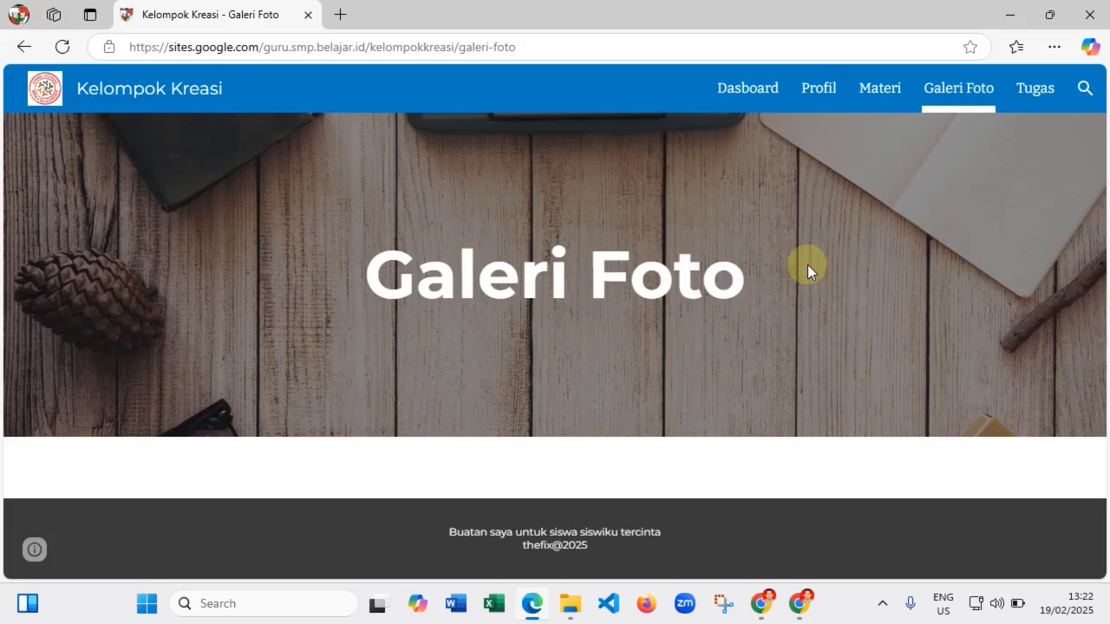
pyautogui.click(61, 47)
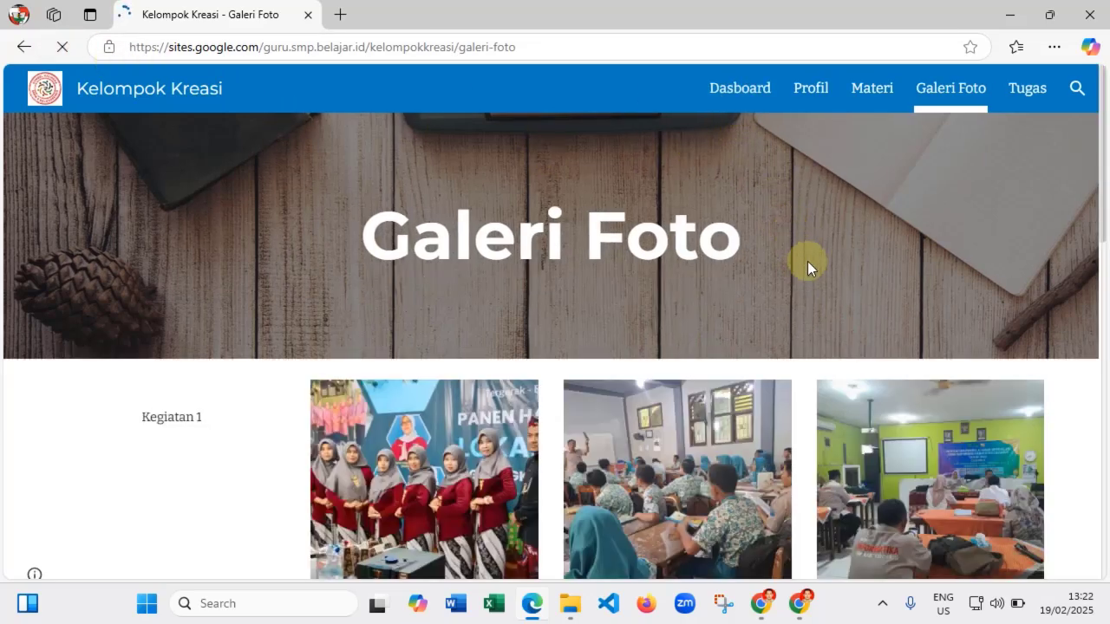
pyautogui.scroll(-10, 751, 361)
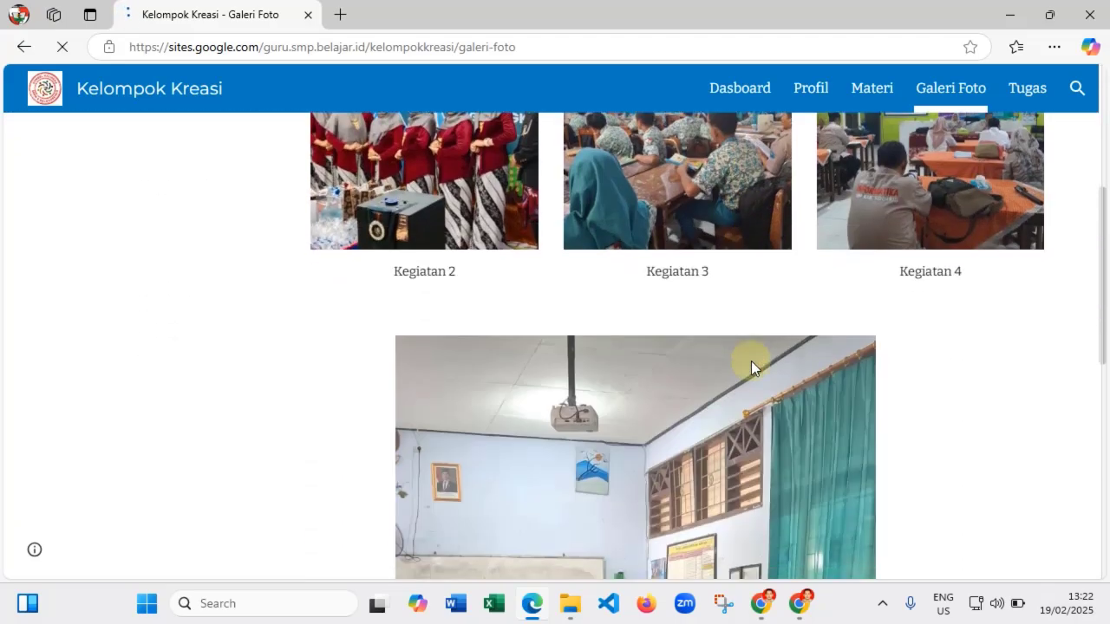
pyautogui.scroll(-3, 753, 360)
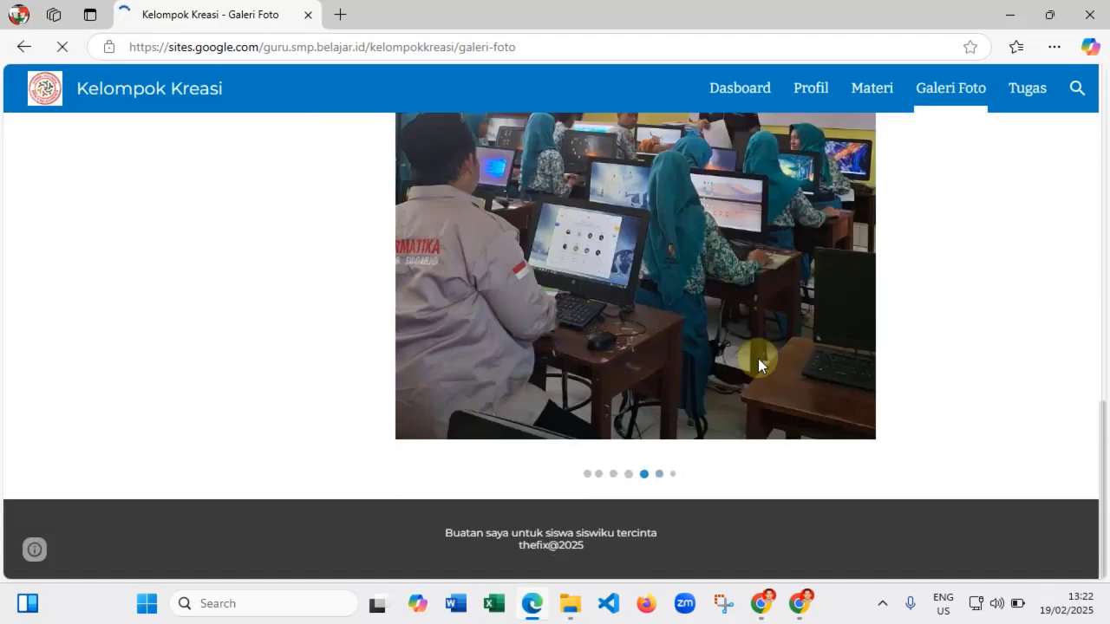
pyautogui.scroll(10, 757, 358)
pyautogui.scroll(1, 759, 362)
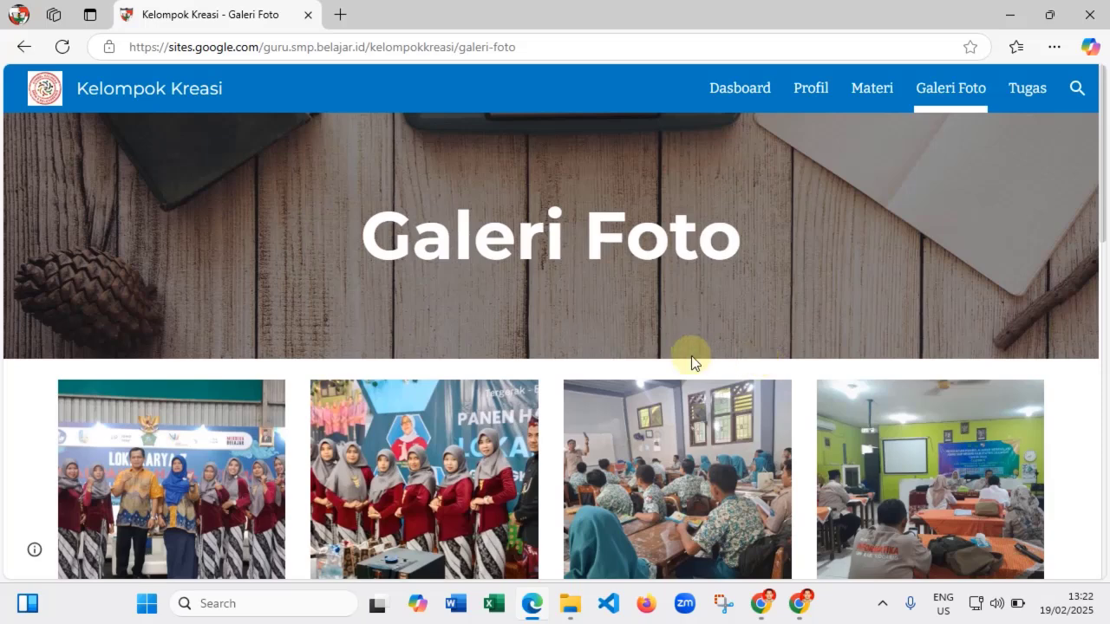
pyautogui.click(761, 603)
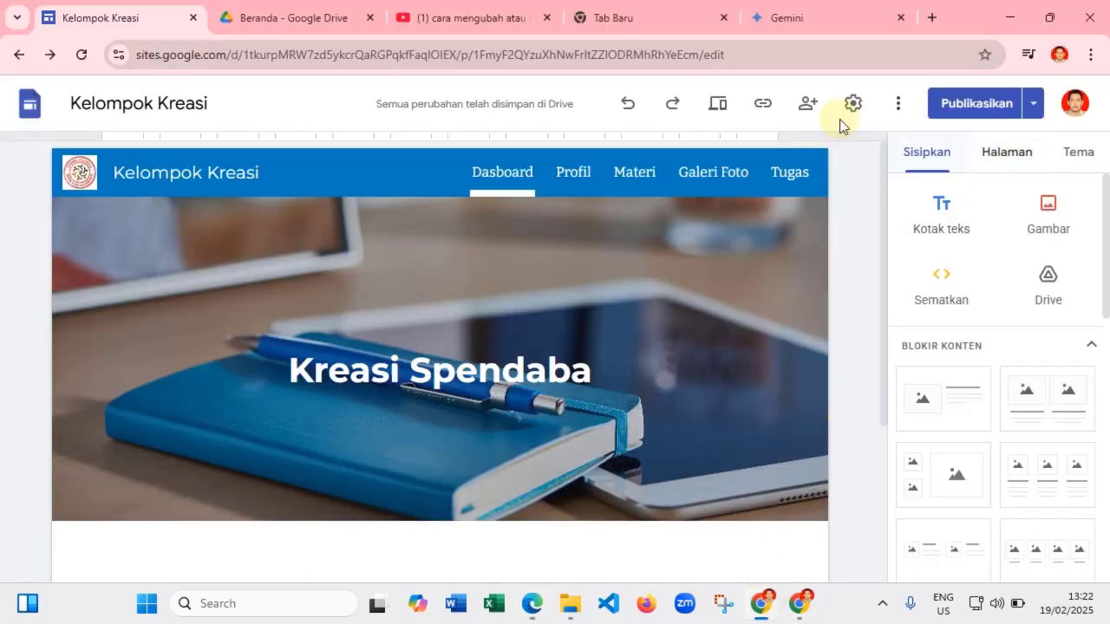